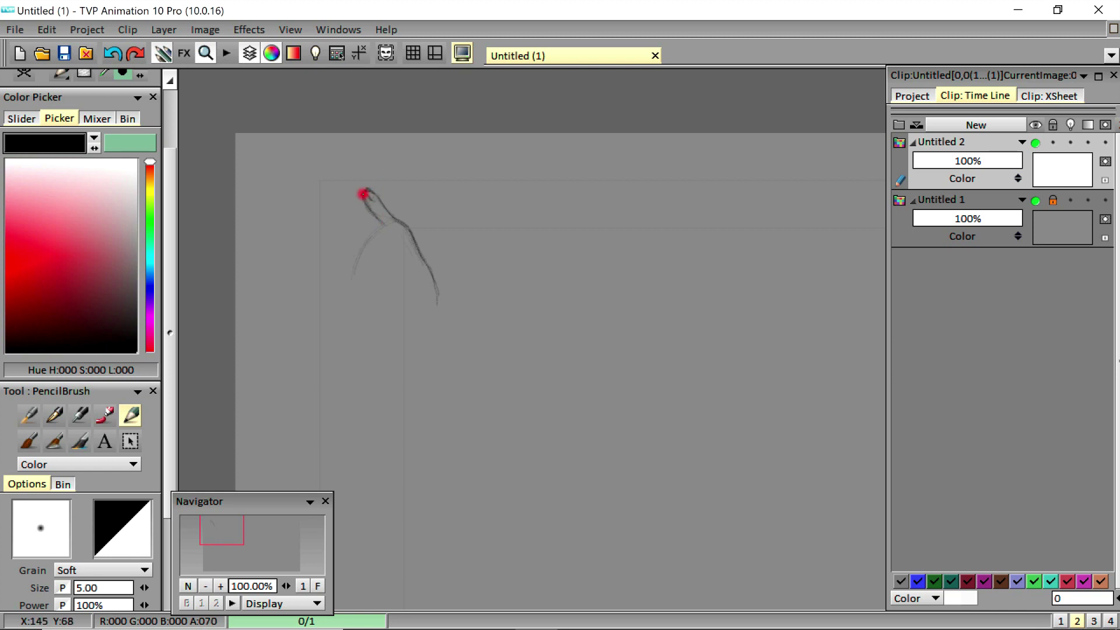
- Sketch the thumb's inner edge and the outstretched fingers of the first hand, raising the pencil size to 6.5
left_click_drag(364, 203, 385, 231)
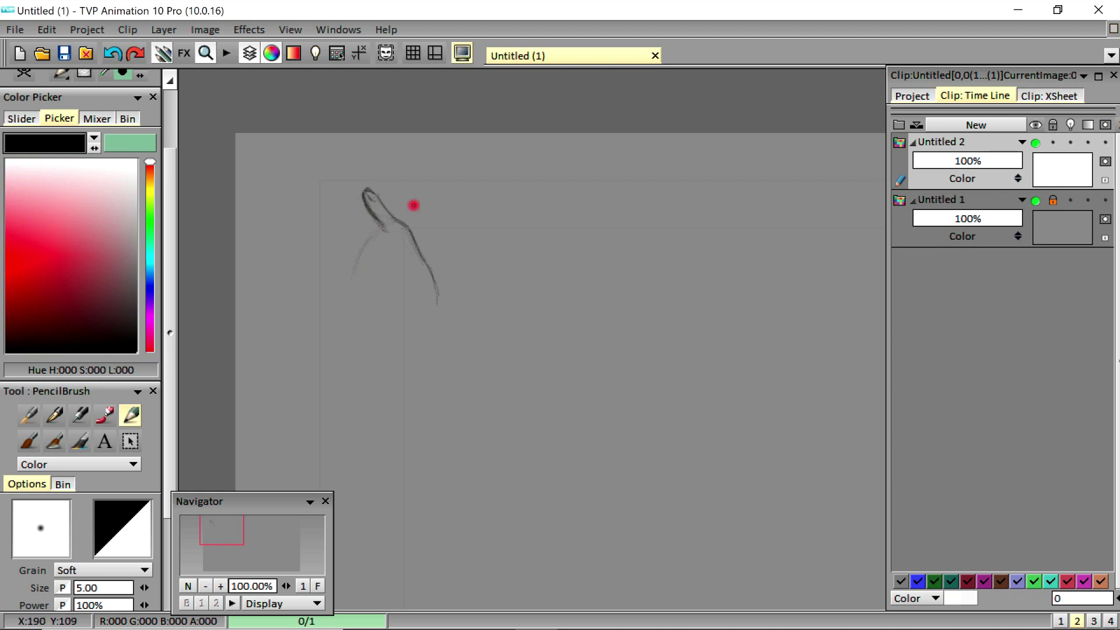
mouse_move(388, 229)
left_mouse_down()
mouse_move(303, 217)
mouse_move(360, 230)
mouse_move(321, 220)
left_mouse_up()
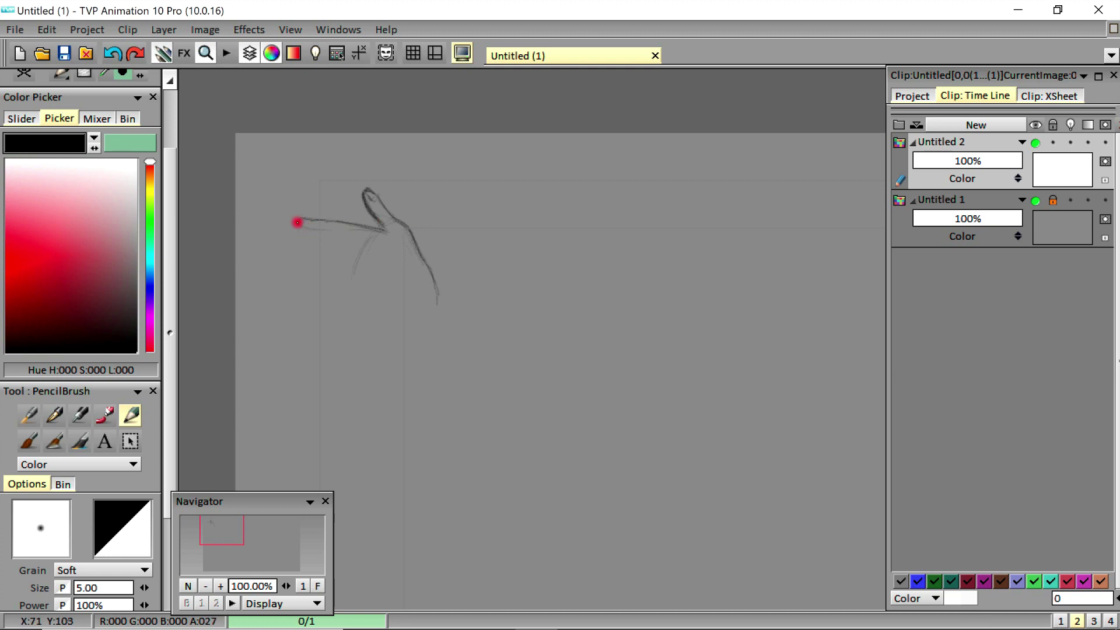
left_click_drag(298, 220, 375, 235)
scroll(149, 488, "down", 2)
left_click_drag(146, 487, 161, 475)
mouse_move(349, 232)
left_mouse_down()
mouse_move(380, 243)
mouse_move(329, 275)
mouse_move(339, 236)
mouse_move(370, 245)
mouse_move(328, 243)
mouse_move(350, 239)
mouse_move(302, 209)
mouse_move(312, 240)
mouse_move(336, 255)
mouse_move(406, 262)
mouse_move(329, 248)
left_mouse_up()
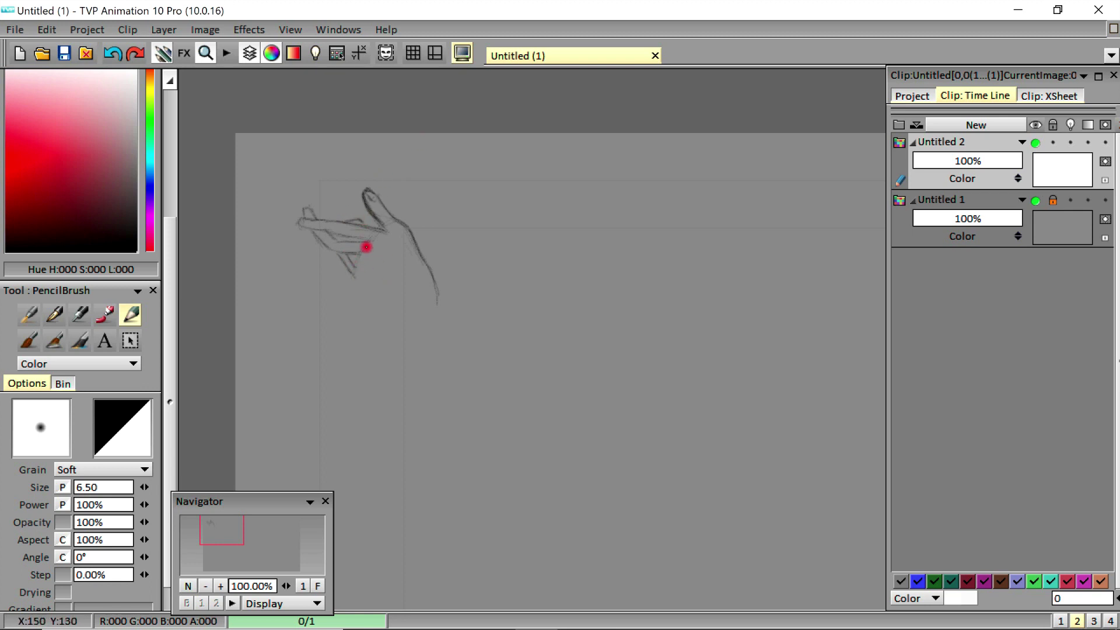
- Sketch the lower edge of the palm and both sides of the wrist and forearm
mouse_move(336, 253)
left_mouse_down()
mouse_move(402, 297)
mouse_move(413, 355)
left_mouse_up()
mouse_move(428, 268)
left_mouse_down()
mouse_move(414, 348)
mouse_move(418, 391)
left_mouse_up()
left_click_drag(409, 348, 423, 399)
left_click_drag(437, 315, 454, 357)
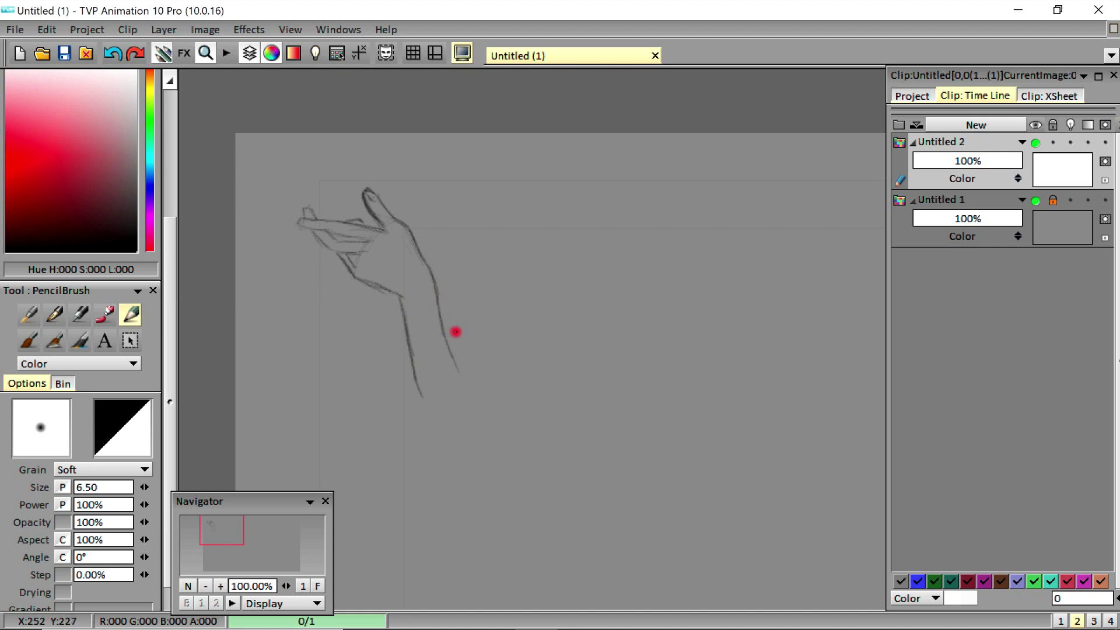
- Darken the outline of the thumb, its nail and the back of the hand at about 130% zoom
left_click_drag(286, 586, 350, 585)
left_click_drag(221, 529, 214, 523)
left_click_drag(287, 585, 350, 586)
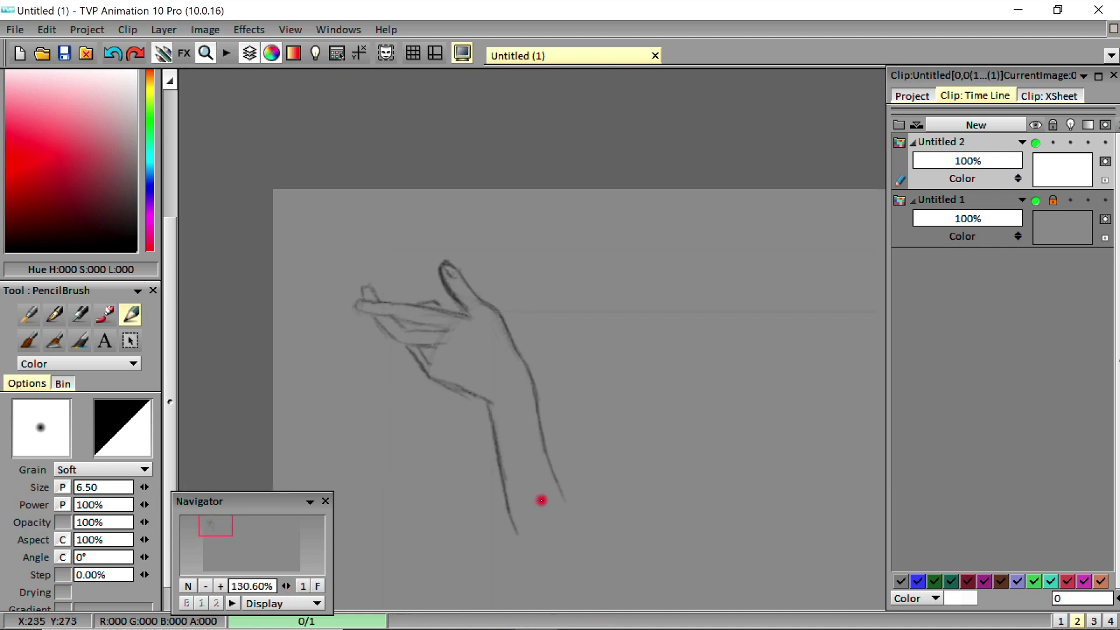
left_click_drag(449, 258, 449, 280)
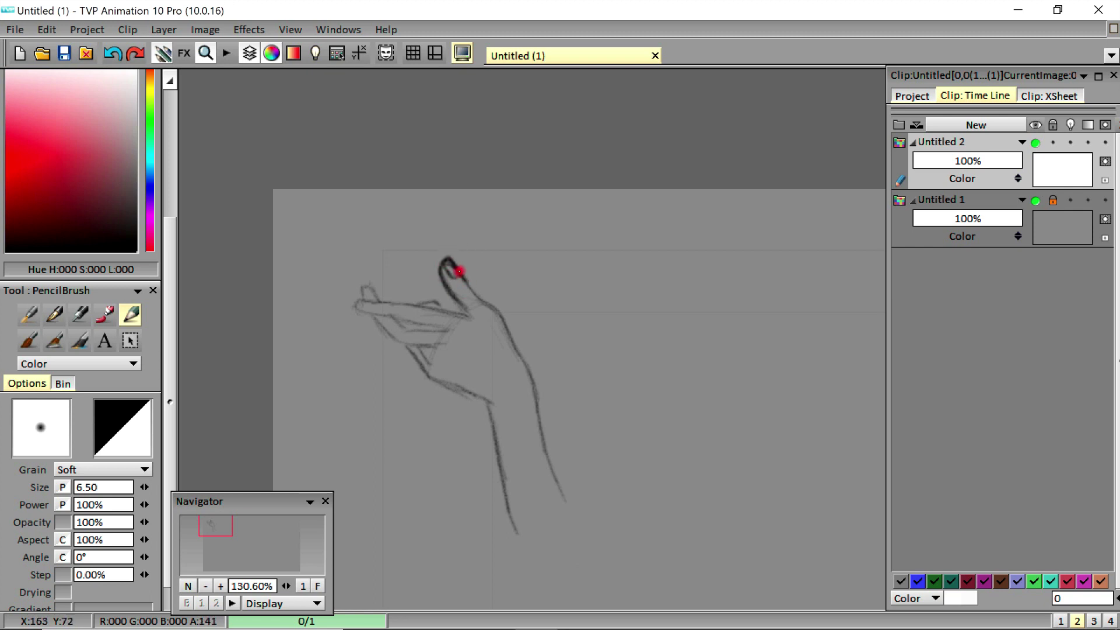
mouse_move(459, 272)
left_mouse_down()
mouse_move(504, 307)
mouse_move(465, 279)
mouse_move(515, 330)
mouse_move(485, 298)
mouse_move(521, 354)
left_mouse_up()
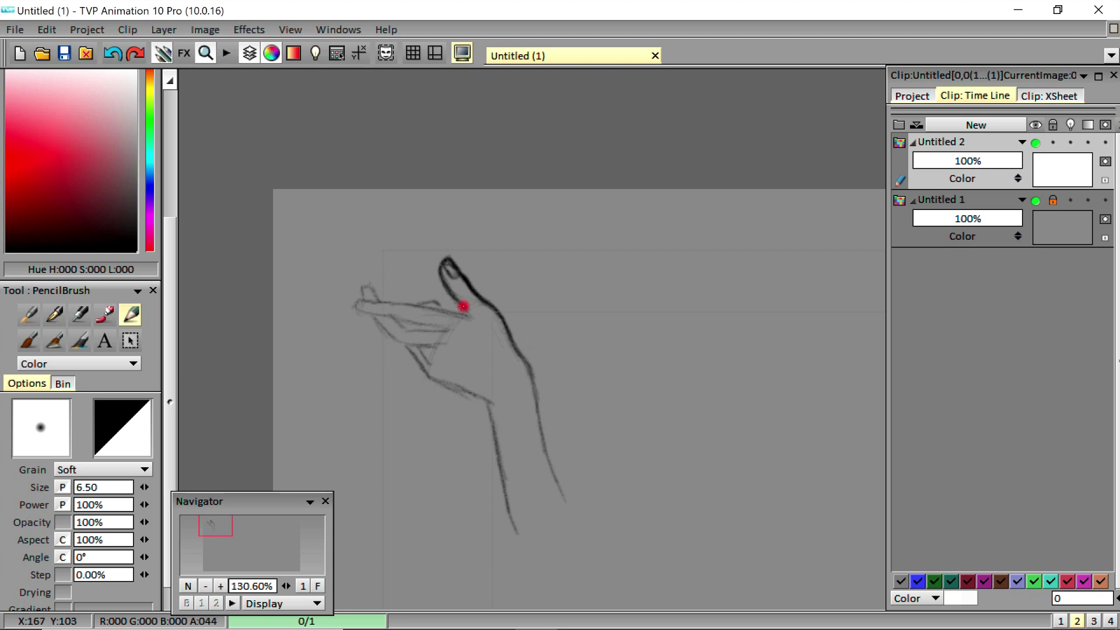
- Darken the finger outlines and lower palm edge, and add a light crease line across the palm
mouse_move(470, 319)
left_mouse_down()
mouse_move(418, 300)
mouse_move(357, 301)
mouse_move(475, 315)
left_mouse_up()
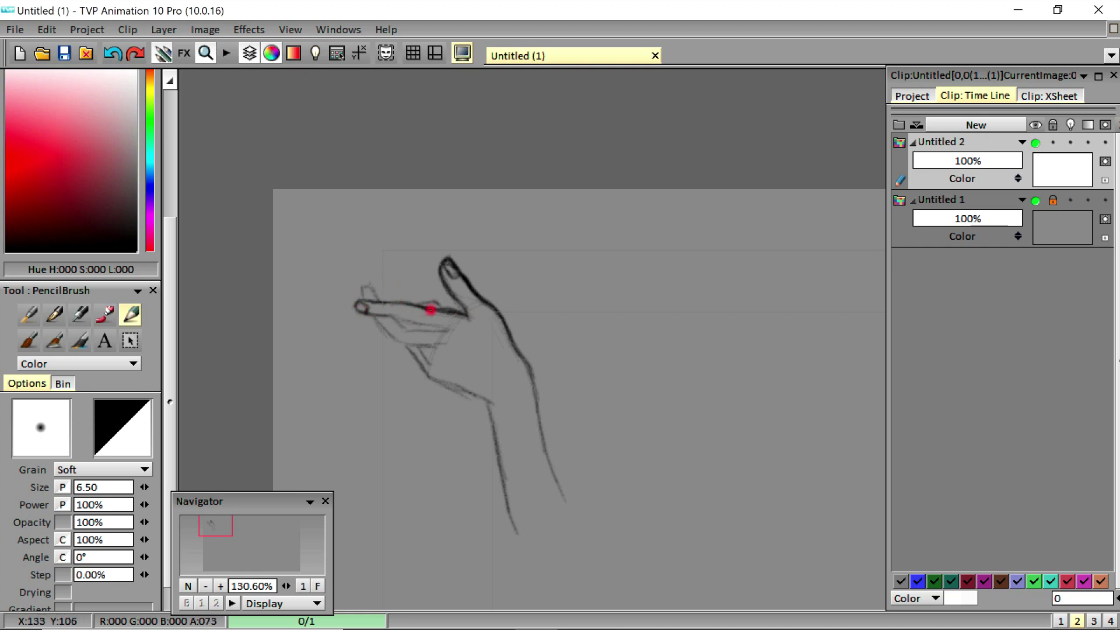
left_click_drag(358, 304, 448, 332)
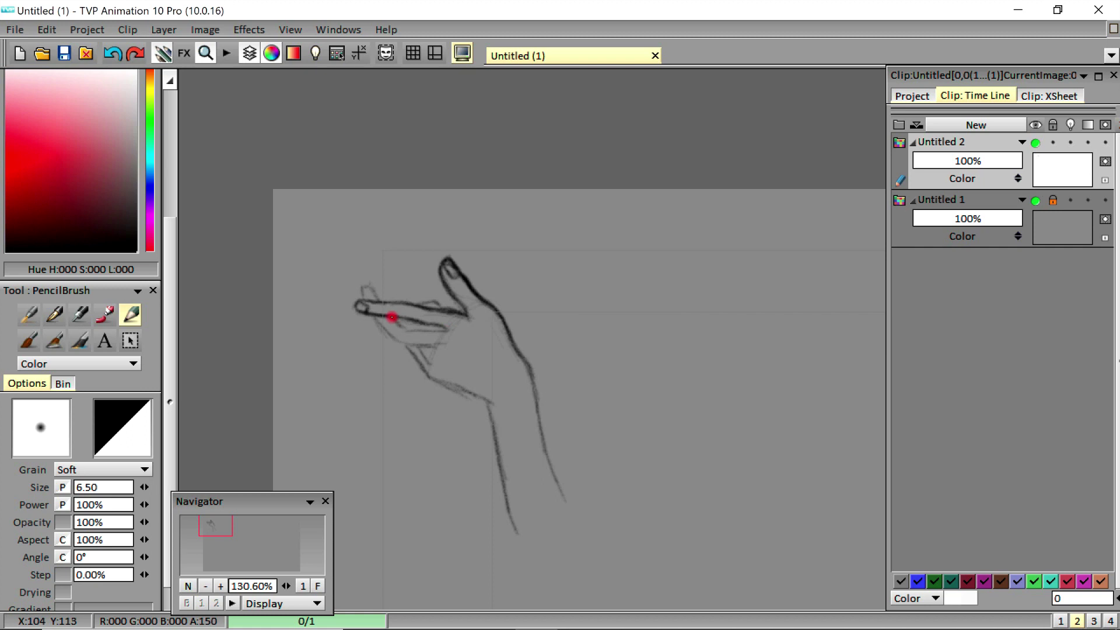
left_click_drag(407, 329, 443, 330)
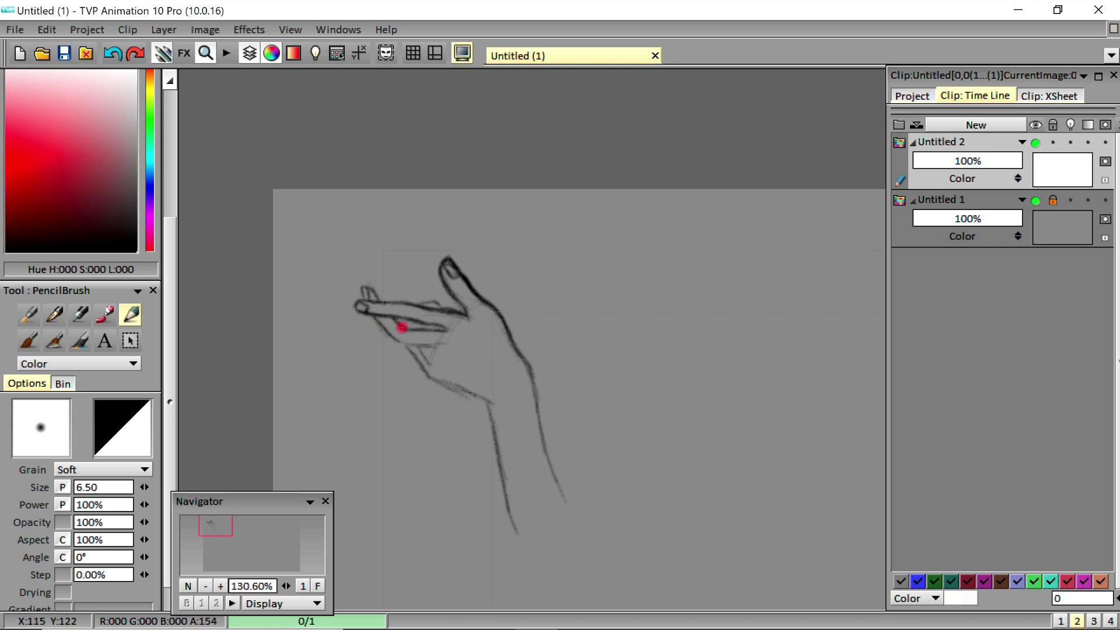
mouse_move(379, 320)
left_mouse_down()
mouse_move(397, 342)
mouse_move(441, 346)
mouse_move(418, 316)
mouse_move(431, 343)
mouse_move(468, 354)
mouse_move(455, 343)
mouse_move(501, 376)
left_mouse_up()
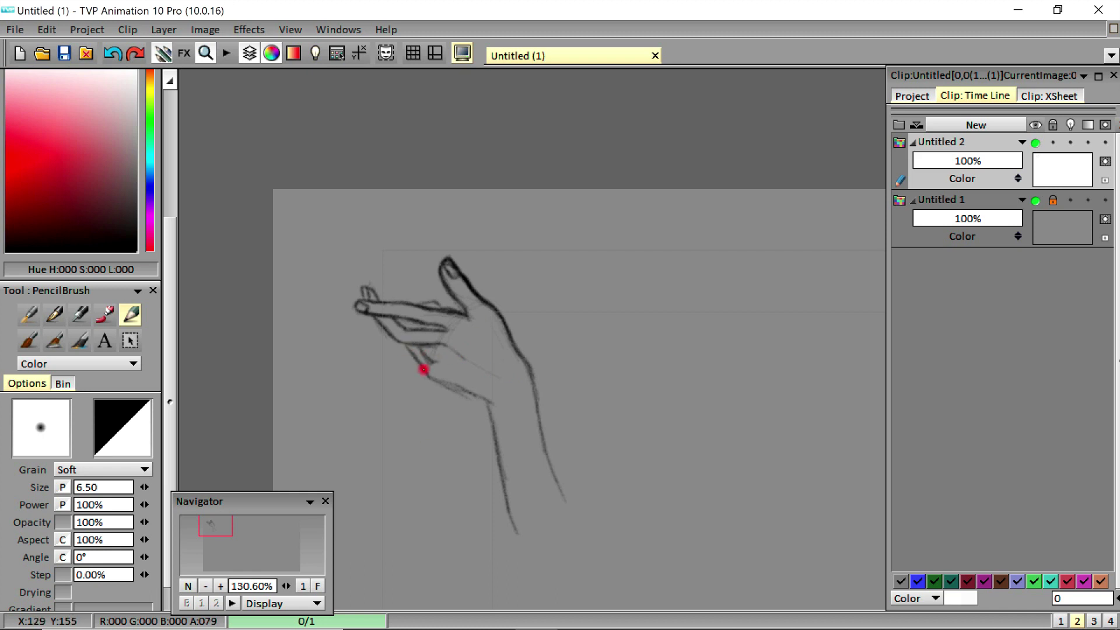
left_click_drag(418, 360, 492, 412)
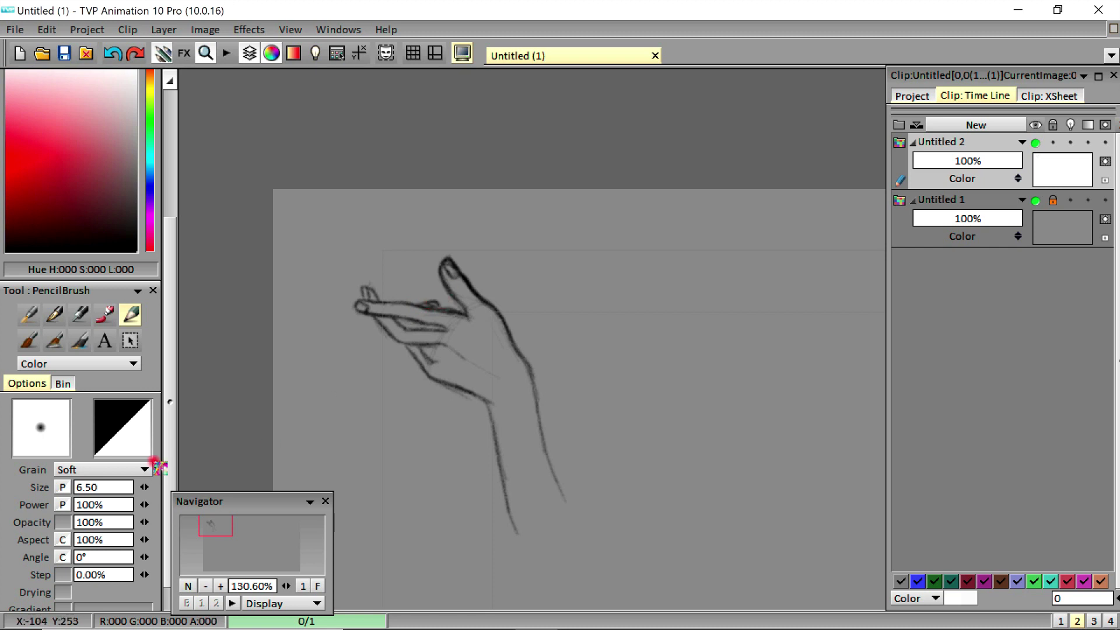
- Erase stray pencil lines at the base of the index finger using Erase mode, and return the brush to Color mode
left_click(133, 363)
left_click(175, 269)
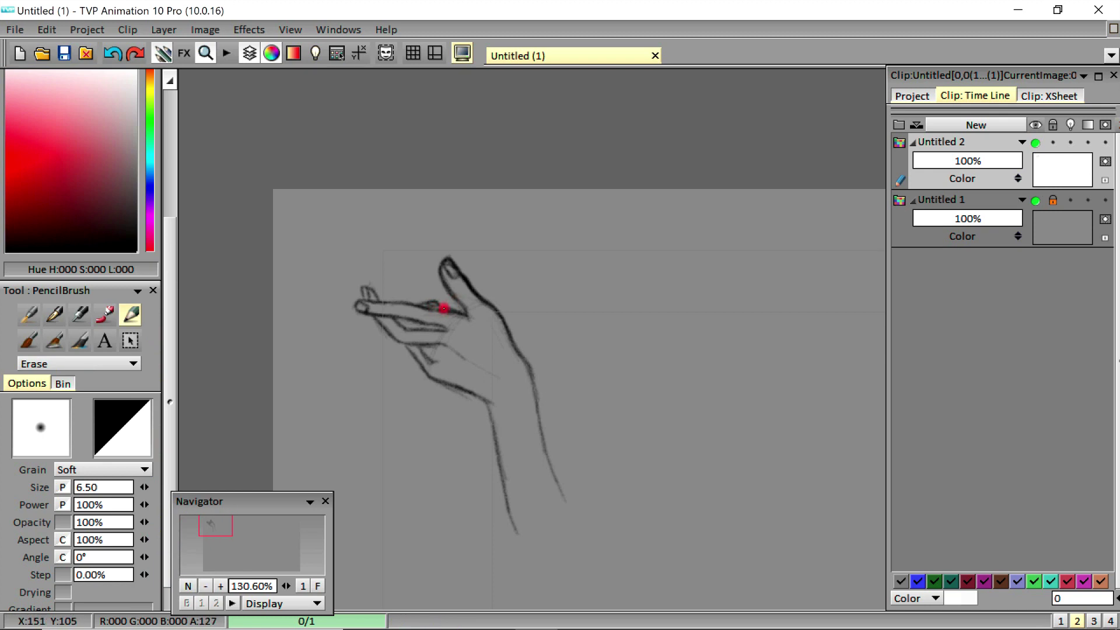
left_click(133, 363)
left_click(169, 243)
- Save the project under the file name 02 in the charectar design folder
left_click(318, 586)
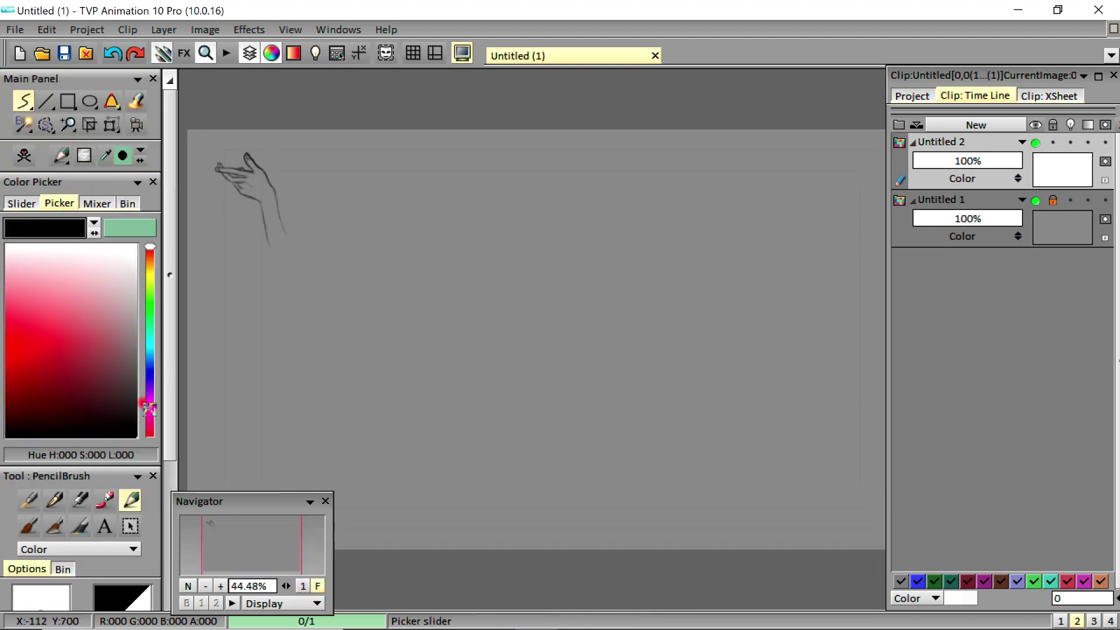
scroll(147, 405, "down", 3)
left_click(303, 585)
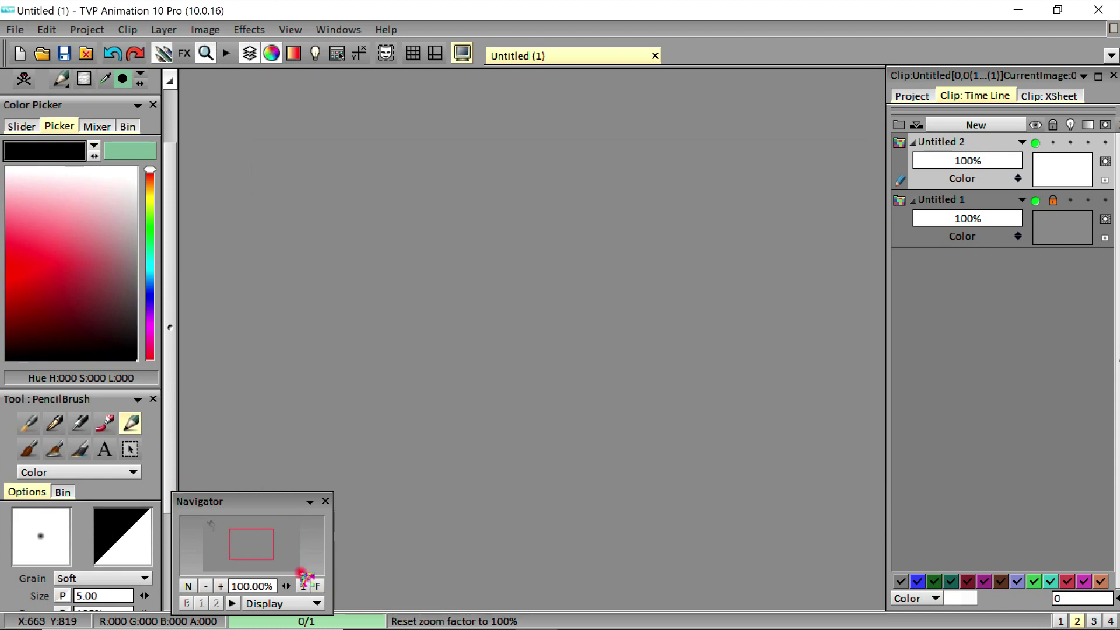
left_click_drag(251, 543, 228, 525)
left_click(64, 53)
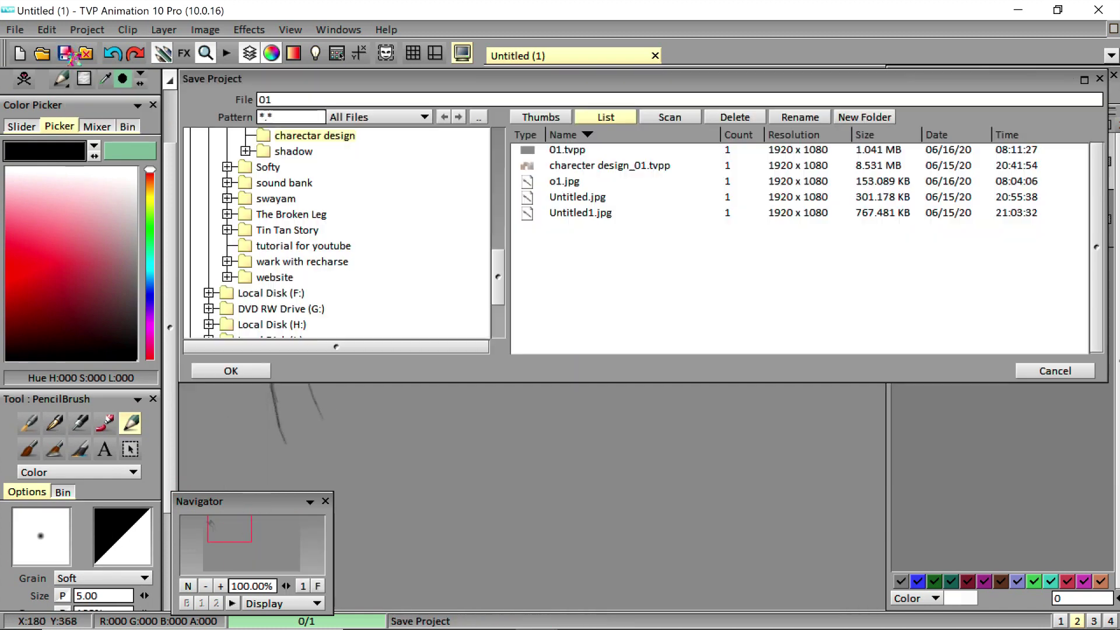
left_click(267, 100)
key("BackSpace")
type("2")
left_click(233, 371)
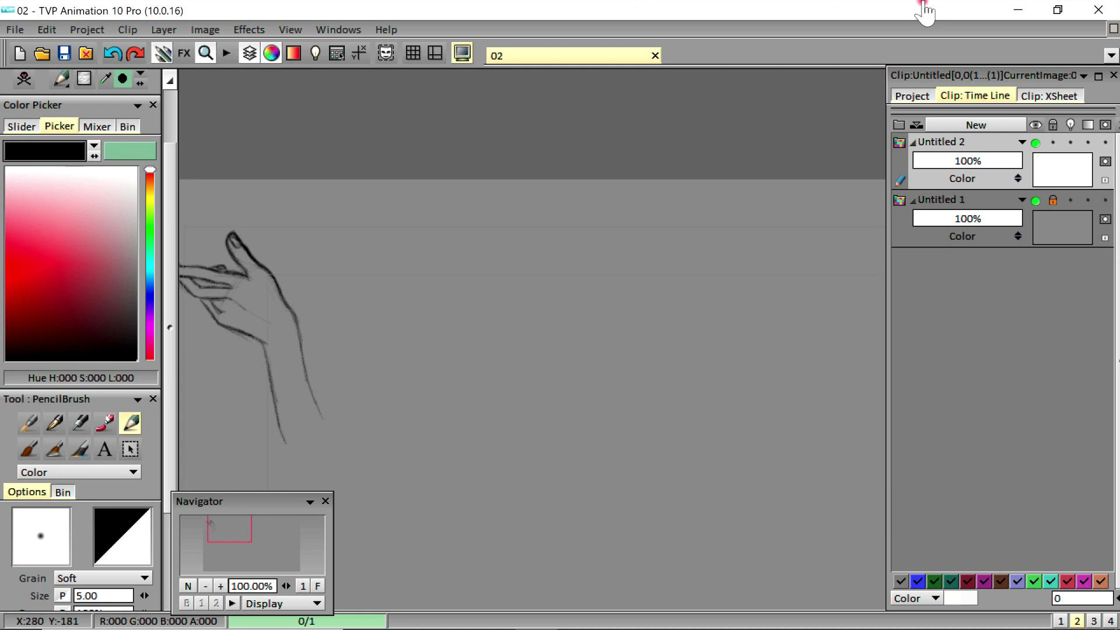
- With pencil size 7, sketch a second, larger thumb beside the first hand, with a rounded tip and light construction lines
left_click_drag(146, 595, 151, 595)
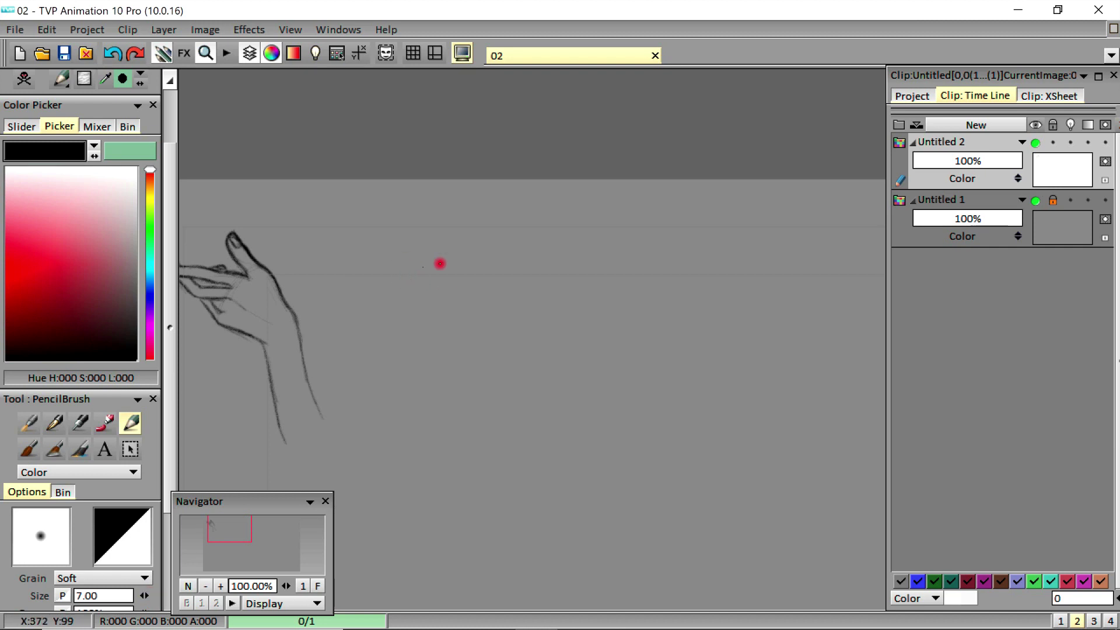
left_click_drag(435, 353, 492, 327)
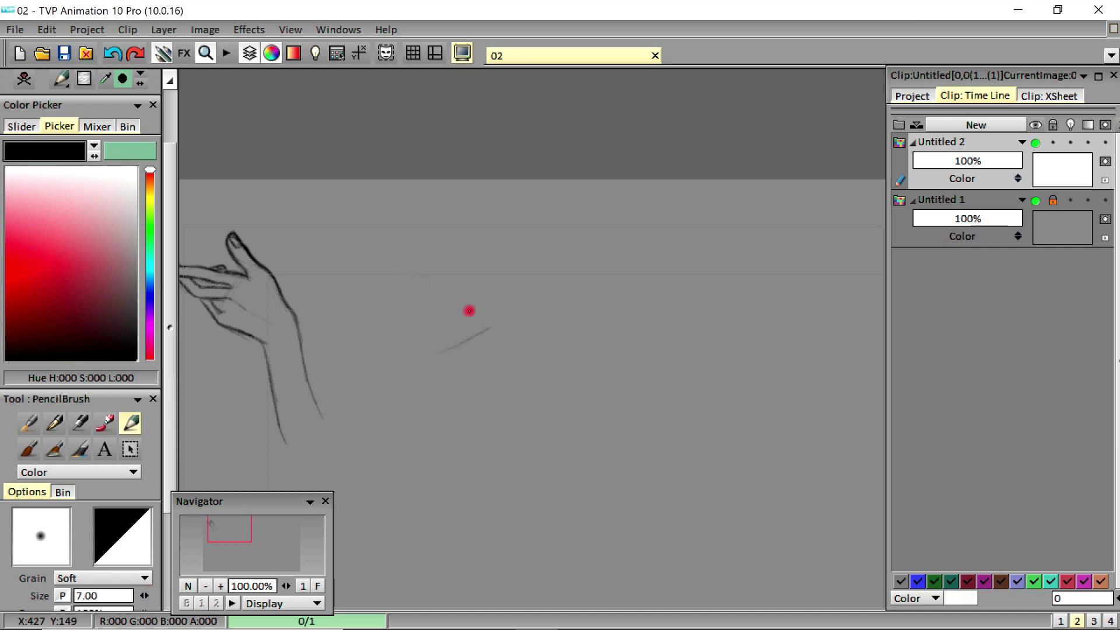
mouse_move(443, 368)
left_mouse_down()
mouse_move(413, 317)
mouse_move(450, 379)
left_mouse_up()
left_click_drag(412, 314, 383, 326)
left_click_drag(406, 387, 379, 344)
mouse_move(413, 312)
left_mouse_down()
mouse_move(401, 259)
mouse_move(395, 270)
mouse_move(453, 378)
left_mouse_up()
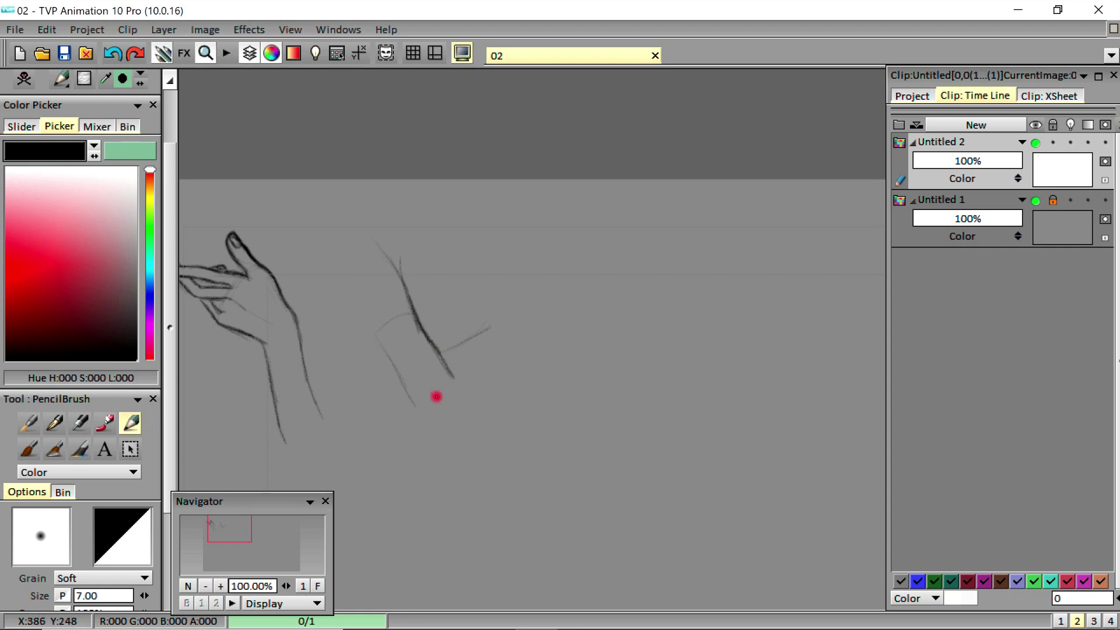
mouse_move(376, 242)
left_mouse_down()
mouse_move(339, 275)
mouse_move(370, 320)
mouse_move(343, 257)
mouse_move(374, 339)
left_mouse_up()
mouse_move(358, 245)
left_mouse_down()
mouse_move(347, 283)
mouse_move(414, 404)
left_mouse_up()
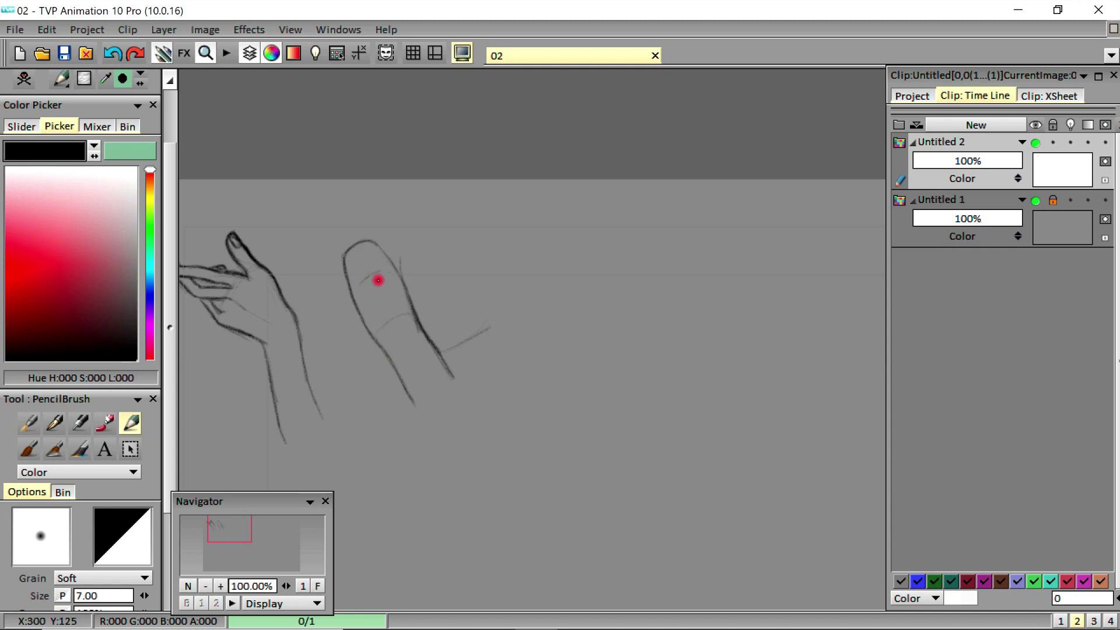
- Draw the nail on the large thumb, darken the thumb's edges and add a second web line at its base
mouse_move(371, 244)
left_mouse_down()
mouse_move(348, 268)
mouse_move(345, 254)
mouse_move(363, 291)
left_mouse_up()
left_click_drag(363, 291, 384, 272)
mouse_move(355, 277)
left_mouse_down()
mouse_move(384, 274)
mouse_move(463, 380)
mouse_move(399, 381)
mouse_move(414, 405)
mouse_move(453, 348)
mouse_move(396, 376)
mouse_move(412, 408)
left_mouse_up()
mouse_move(483, 345)
left_mouse_down()
mouse_move(458, 360)
mouse_move(501, 342)
left_mouse_up()
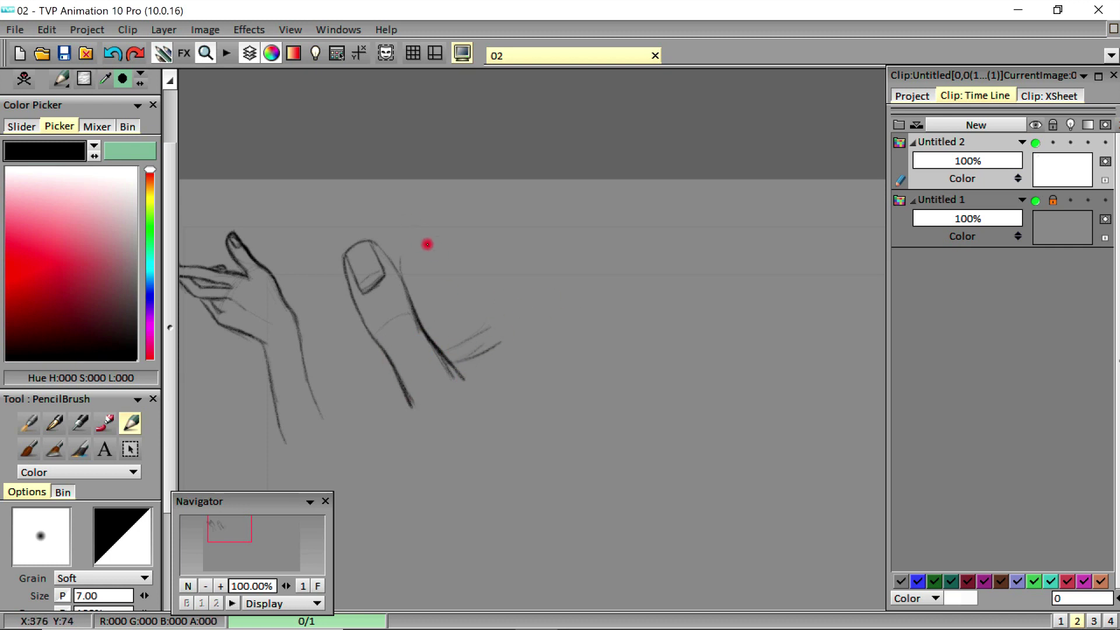
- Sketch the index finger above the large thumb, with its tip, jointed inner edge and long outer edge
mouse_move(425, 246)
left_mouse_down()
mouse_move(387, 184)
mouse_move(461, 229)
left_mouse_up()
left_click_drag(411, 177, 476, 242)
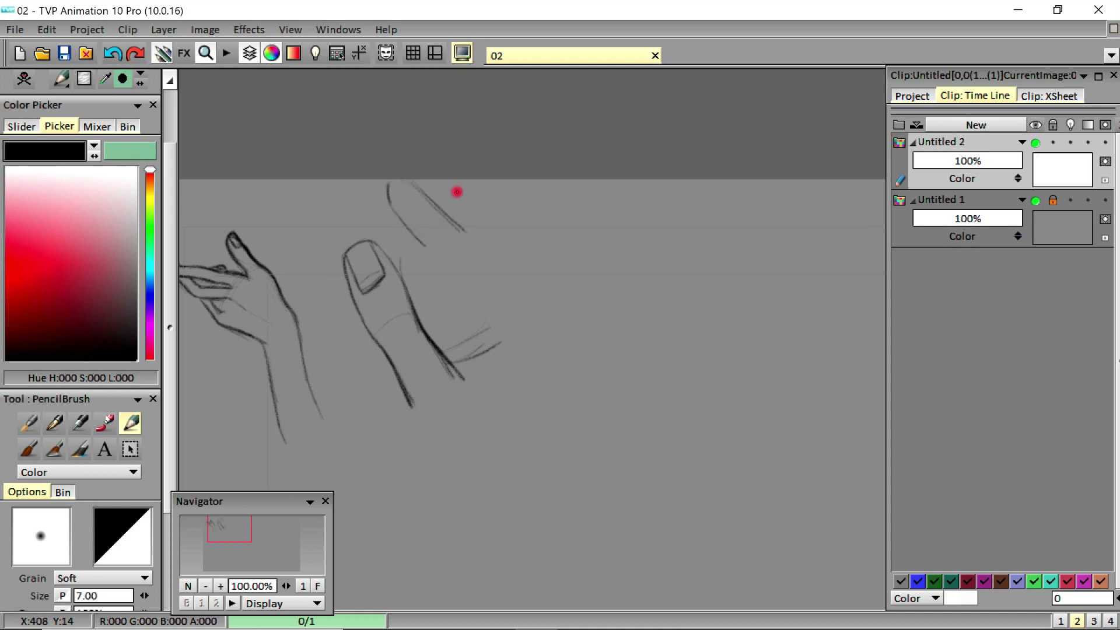
left_click_drag(455, 195, 488, 251)
left_click_drag(449, 211, 531, 278)
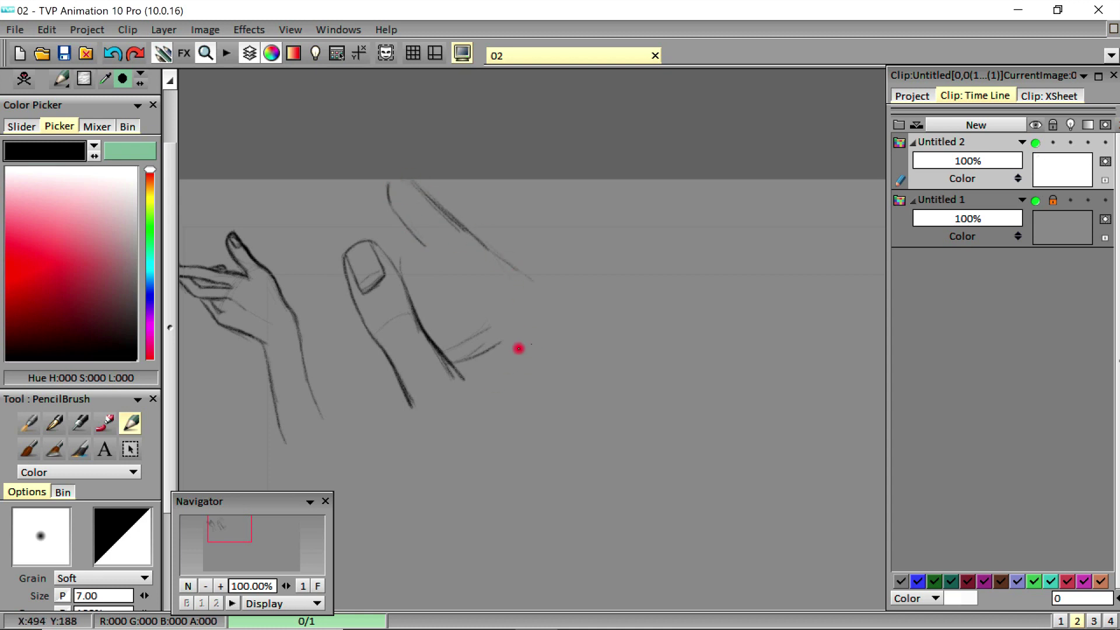
left_click_drag(422, 239, 436, 247)
mouse_move(432, 252)
left_mouse_down()
mouse_move(482, 290)
mouse_move(476, 300)
mouse_move(505, 339)
left_mouse_up()
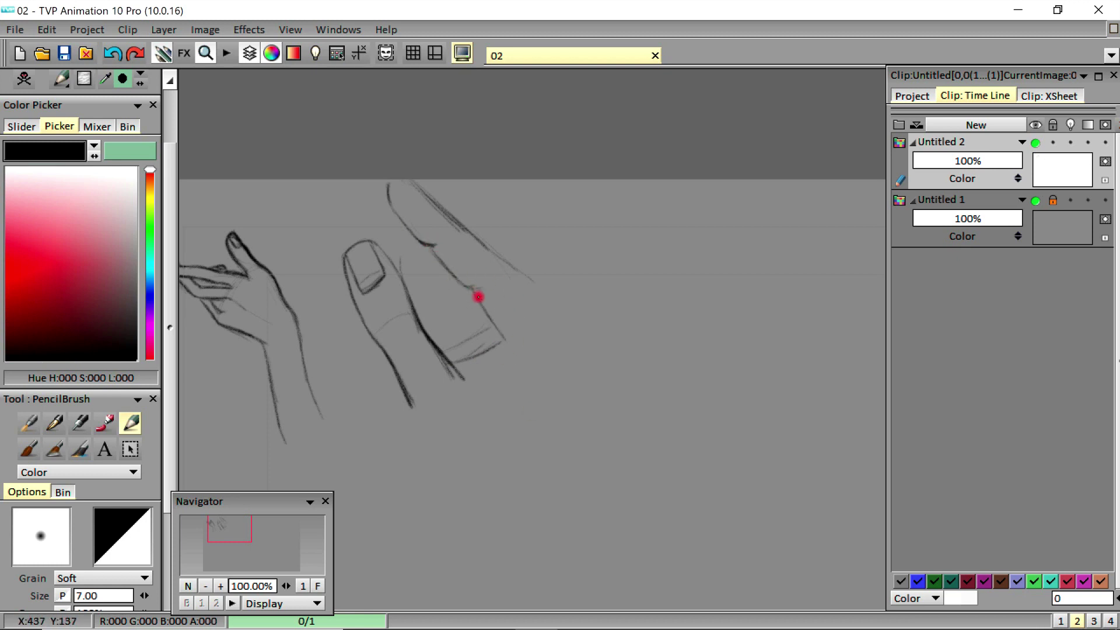
mouse_move(479, 297)
left_mouse_down()
mouse_move(498, 316)
mouse_move(434, 239)
mouse_move(430, 196)
mouse_move(485, 306)
mouse_move(514, 337)
left_mouse_up()
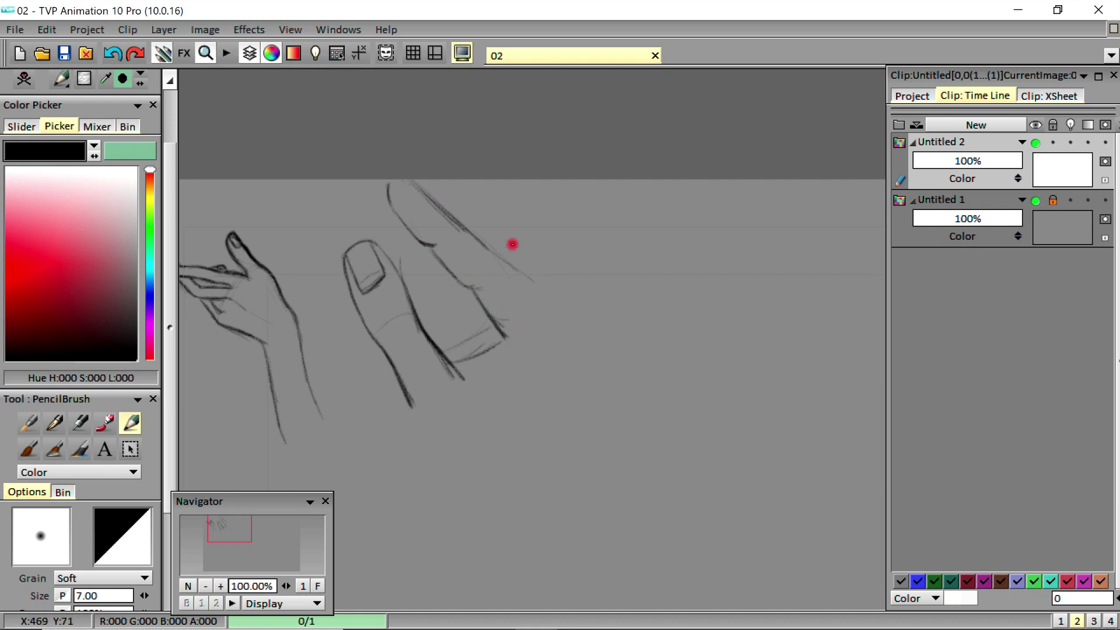
left_click_drag(503, 260, 569, 303)
- Select the large thumb and index finger, move them by 43 in X and 87 in Y, apply the transform and clear the selection
left_click(172, 136)
left_click(45, 124)
mouse_move(585, 258)
left_mouse_down()
mouse_move(557, 215)
mouse_move(616, 312)
left_mouse_up()
key("ctrl+t")
left_click_drag(533, 402, 571, 477)
left_click(168, 568)
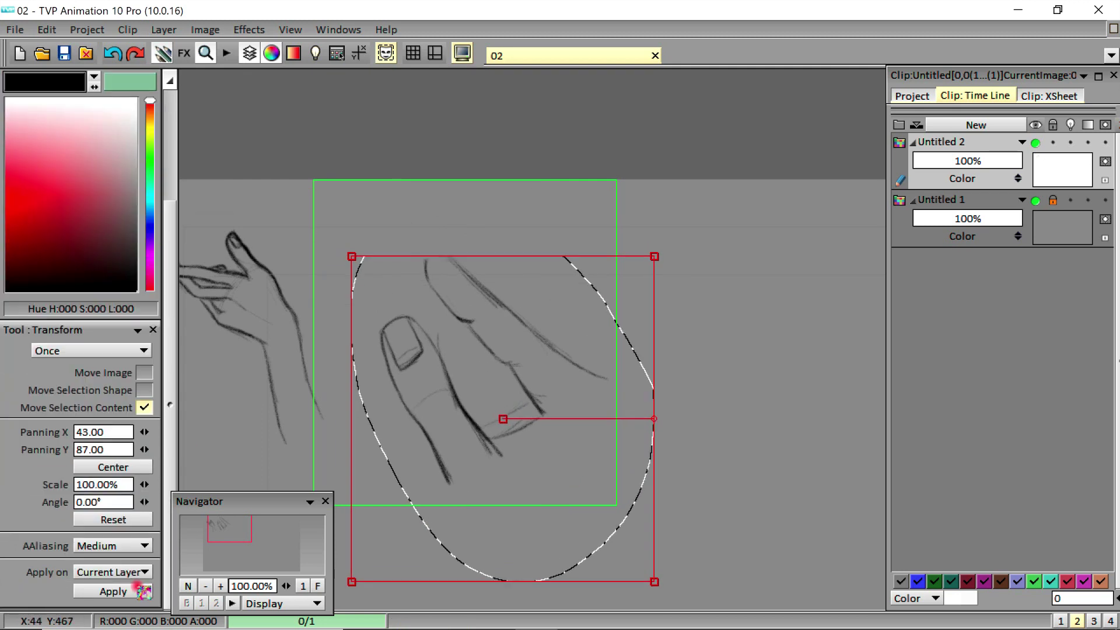
left_click(140, 590)
left_click(173, 170)
left_click(45, 125)
key("ctrl+d")
left_click(26, 102)
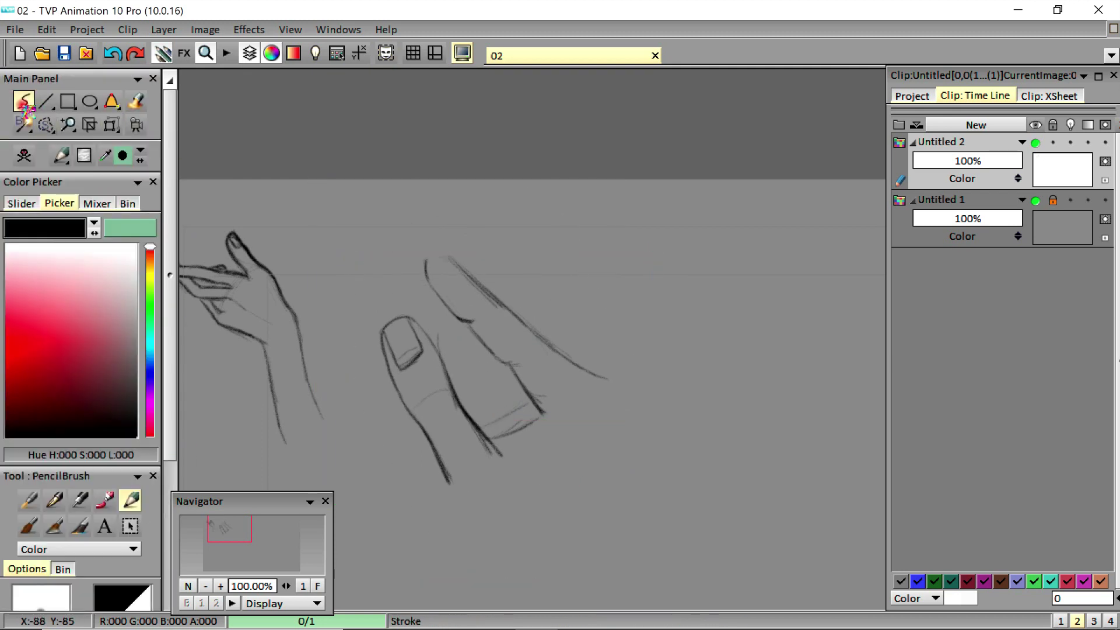
- Select only the index finger, move it slightly up and to the left, apply the transform and clear the selection
left_click(45, 125)
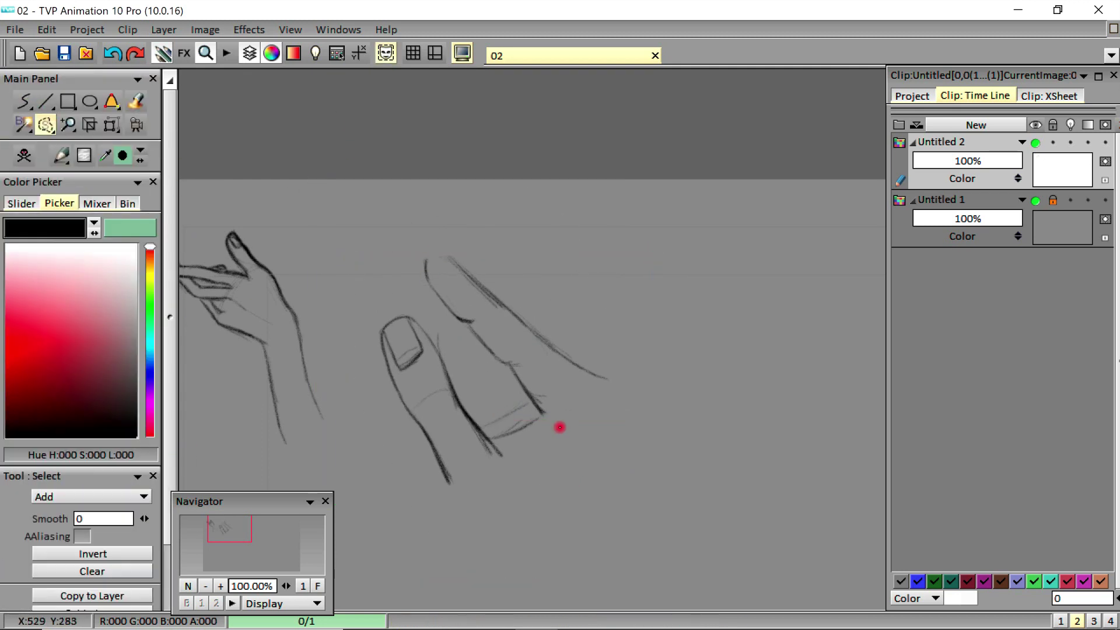
mouse_move(559, 426)
left_mouse_down()
mouse_move(628, 427)
mouse_move(590, 439)
left_mouse_up()
key("ctrl+t")
left_click_drag(568, 382, 557, 363)
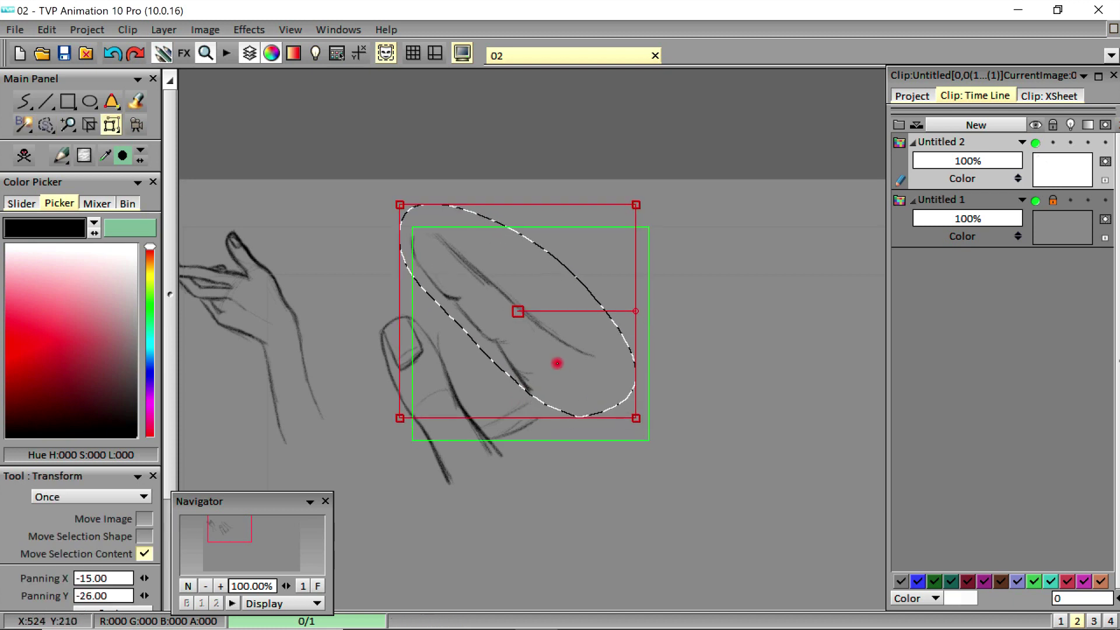
scroll(168, 502, "down", 3)
left_click_drag(169, 500, 169, 554)
left_click(123, 588)
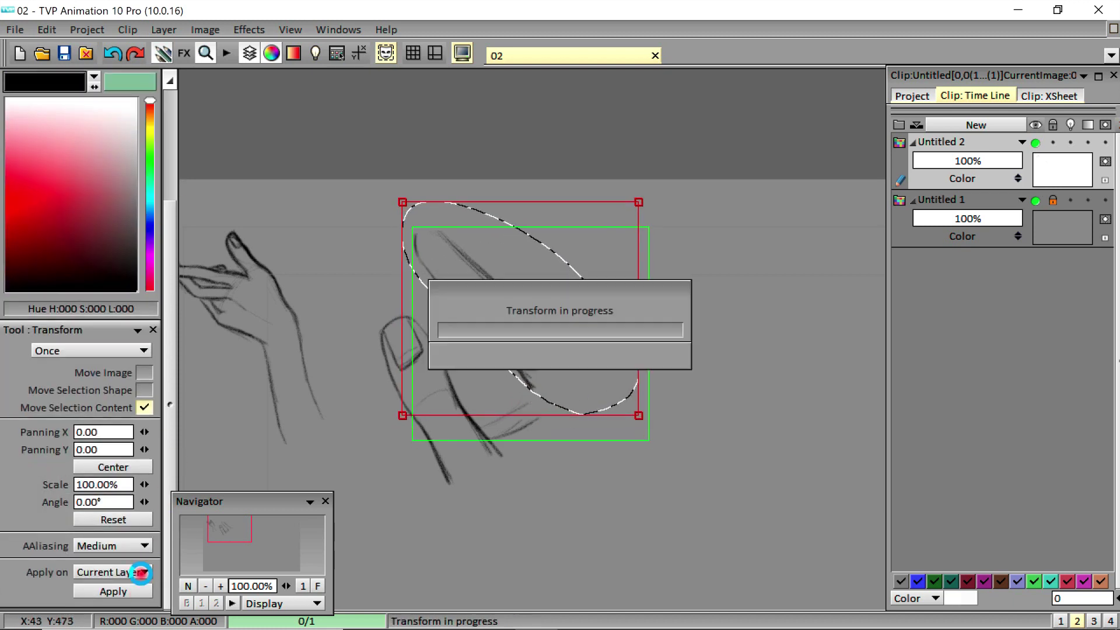
left_click(46, 125)
left_click(92, 572)
left_click(23, 101)
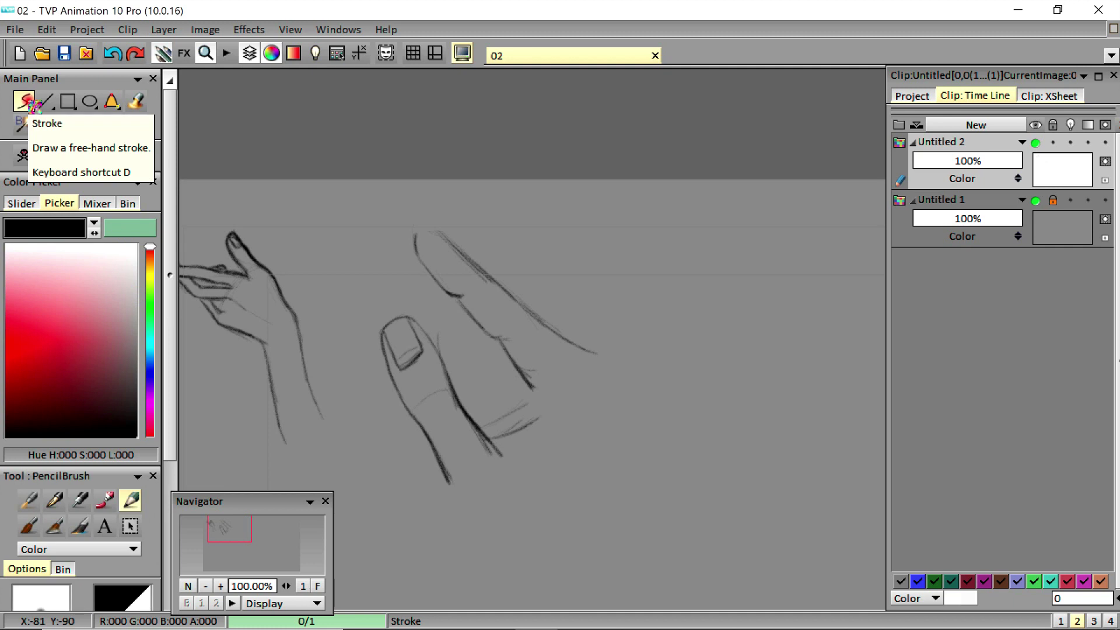
- Extend the index finger's edges into the back of the hand and wrist, and lengthen the thumb's lower edge
left_click_drag(496, 338, 554, 417)
left_click_drag(557, 330, 597, 367)
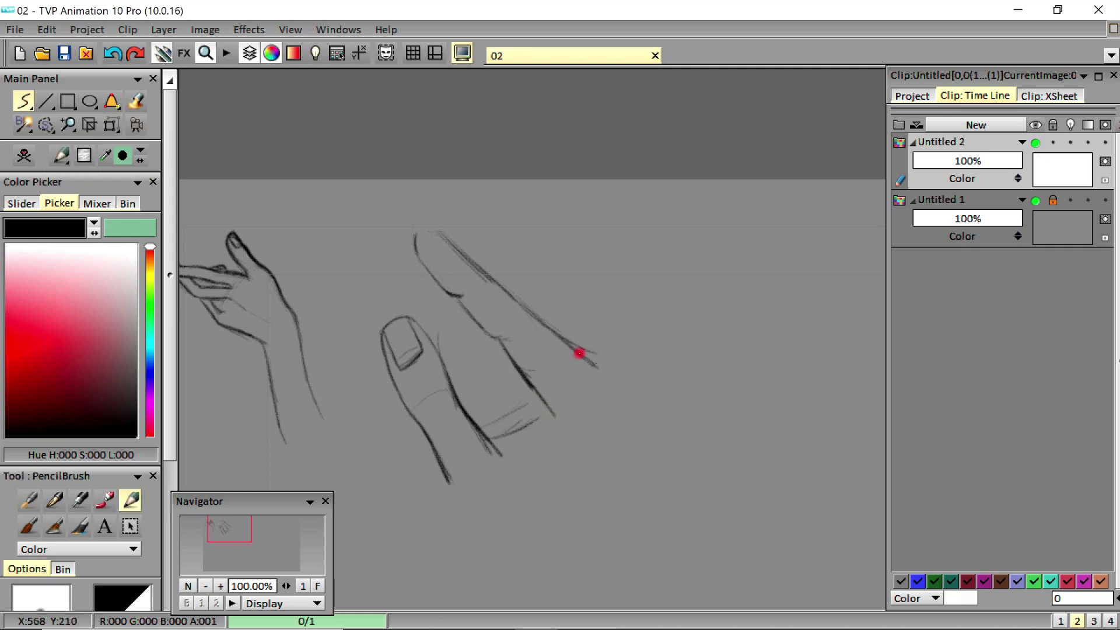
mouse_move(550, 322)
left_mouse_down()
mouse_move(614, 376)
mouse_move(640, 432)
left_mouse_up()
mouse_move(607, 375)
left_mouse_down()
mouse_move(630, 396)
mouse_move(638, 477)
left_mouse_up()
left_click(317, 586)
mouse_move(287, 586)
left_mouse_down()
mouse_move(274, 553)
mouse_move(259, 551)
left_mouse_up()
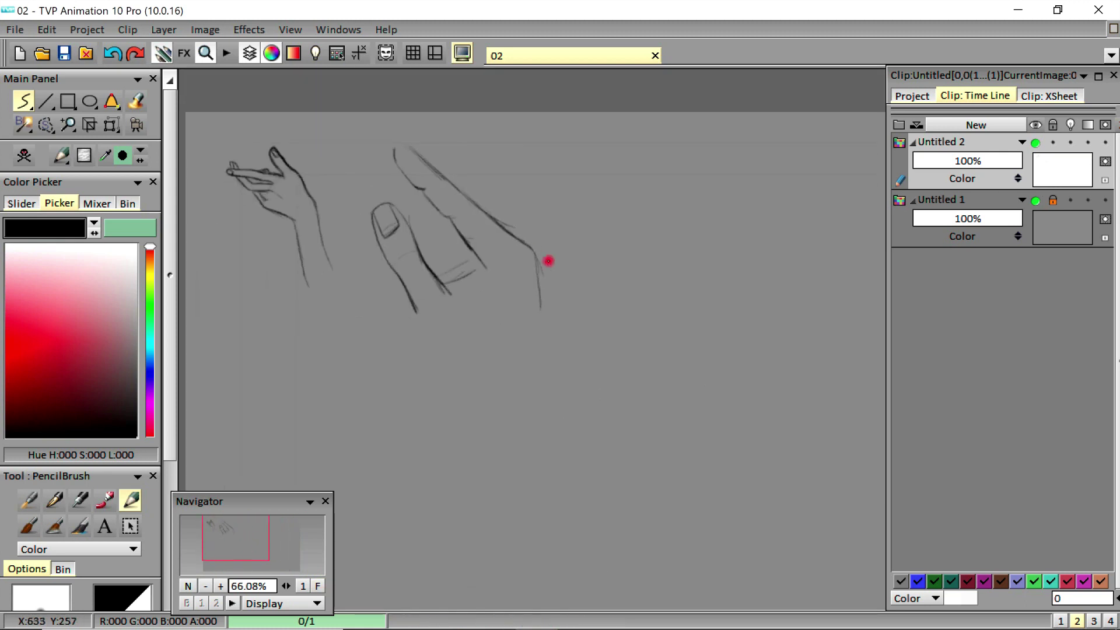
left_click_drag(410, 296, 430, 330)
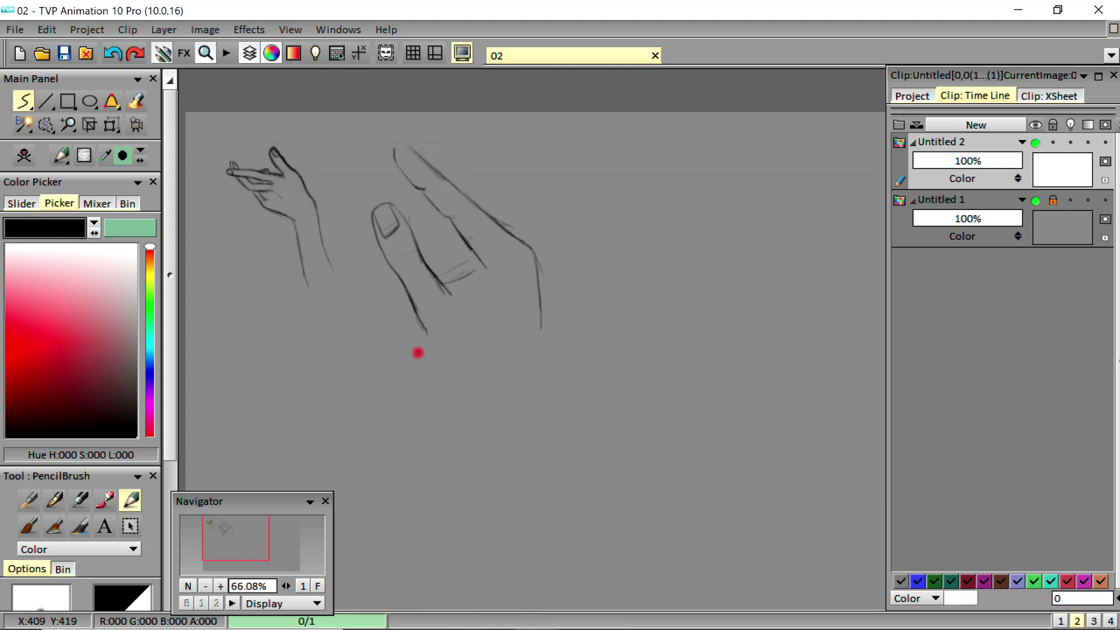
- Draw the large hand's wrist and forearm edges, extending the thumb base and darkening the back-of-hand contour
left_click_drag(287, 586, 344, 588)
left_click_drag(380, 298, 435, 411)
left_click_drag(400, 358, 458, 421)
mouse_move(534, 249)
left_mouse_down()
mouse_move(527, 400)
mouse_move(541, 341)
mouse_move(548, 401)
mouse_move(624, 481)
left_mouse_up()
mouse_move(432, 407)
left_mouse_down()
mouse_move(466, 429)
mouse_move(468, 449)
mouse_move(532, 523)
left_mouse_up()
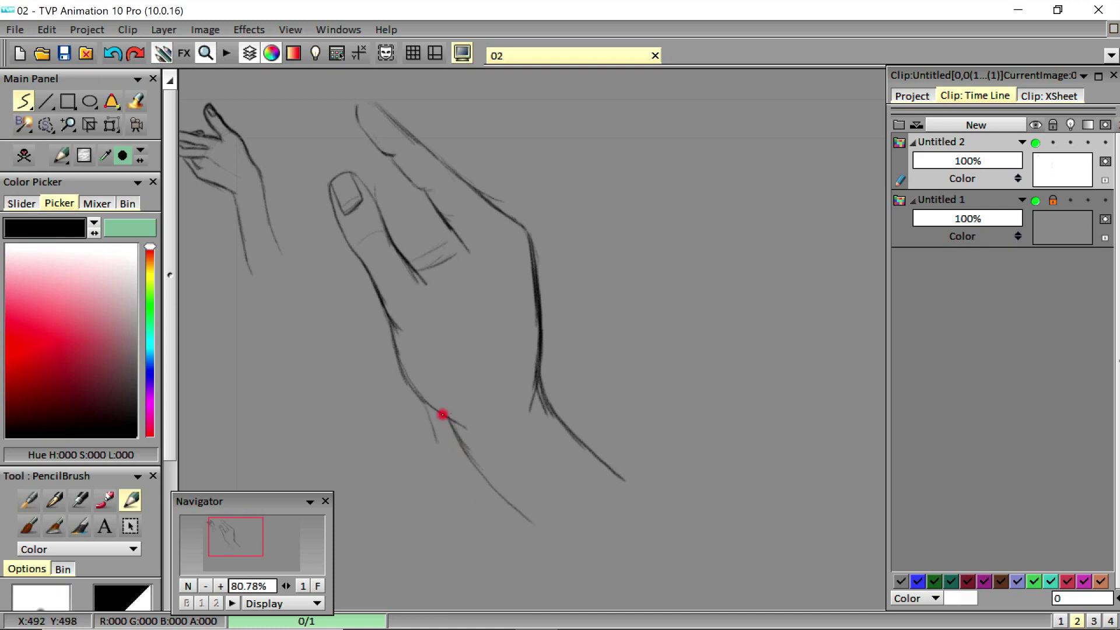
mouse_move(419, 399)
left_mouse_down()
mouse_move(455, 474)
mouse_move(434, 441)
mouse_move(535, 564)
left_mouse_up()
mouse_move(470, 481)
left_mouse_down()
mouse_move(537, 572)
mouse_move(532, 563)
left_mouse_up()
- Sketch the long tapering edges of a held object diagonally across the large hand, between thumb and index finger
left_click_drag(227, 529, 226, 530)
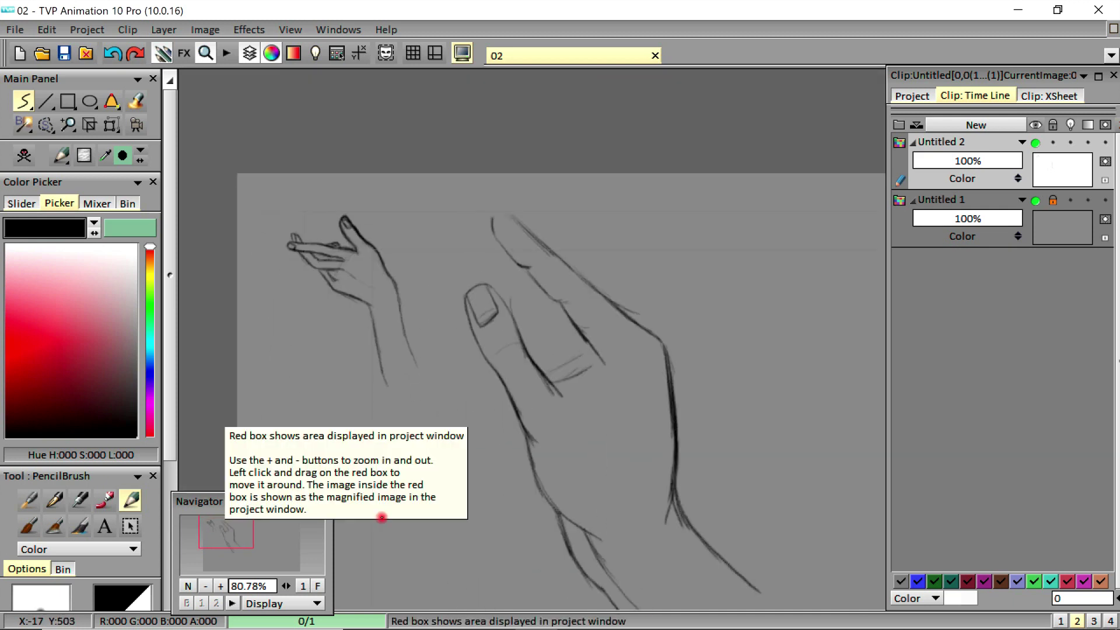
left_click(303, 585)
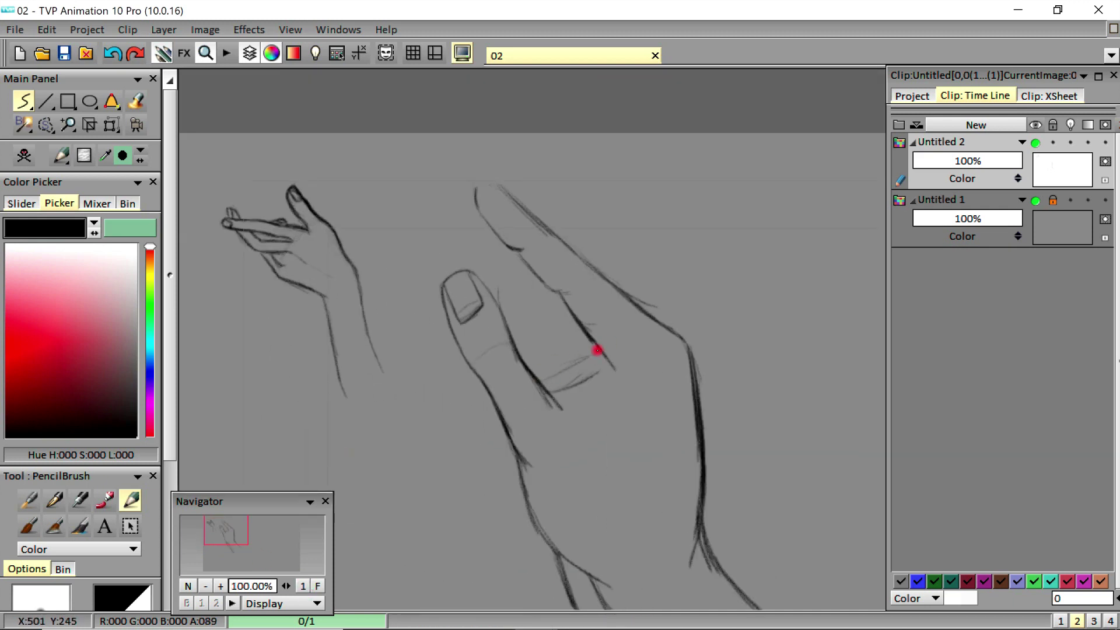
left_click_drag(418, 231, 642, 413)
left_click_drag(518, 305, 688, 449)
left_click_drag(446, 186, 730, 454)
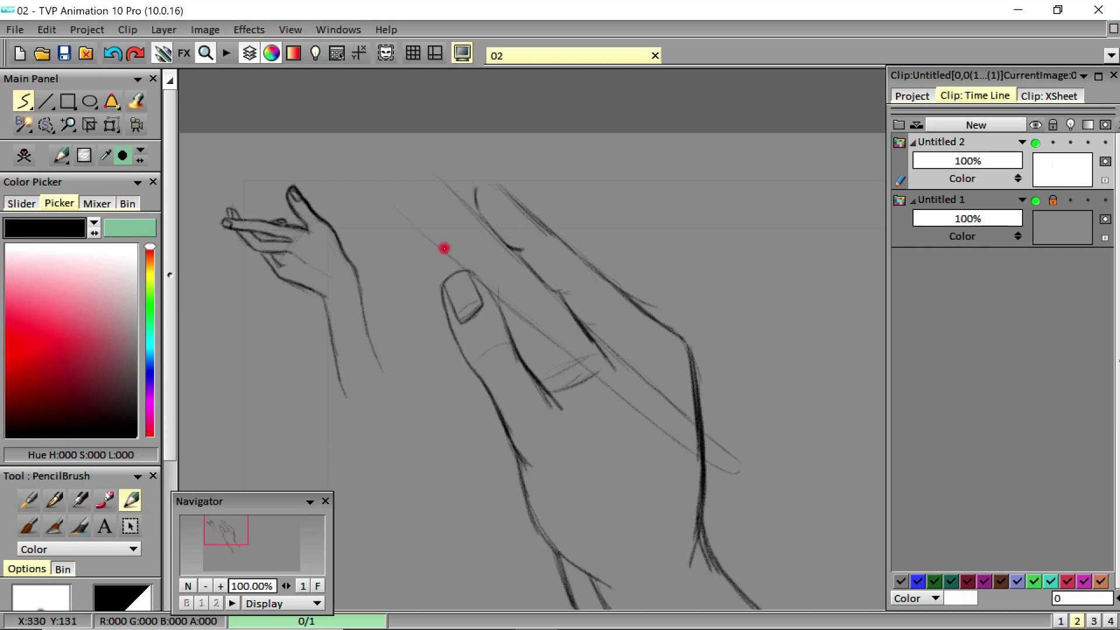
- Sketch the fingertip behind the large thumb, the inner finger lines and the two curled fingers below the thumb
mouse_move(424, 227)
left_mouse_down()
mouse_move(415, 245)
mouse_move(457, 284)
left_mouse_up()
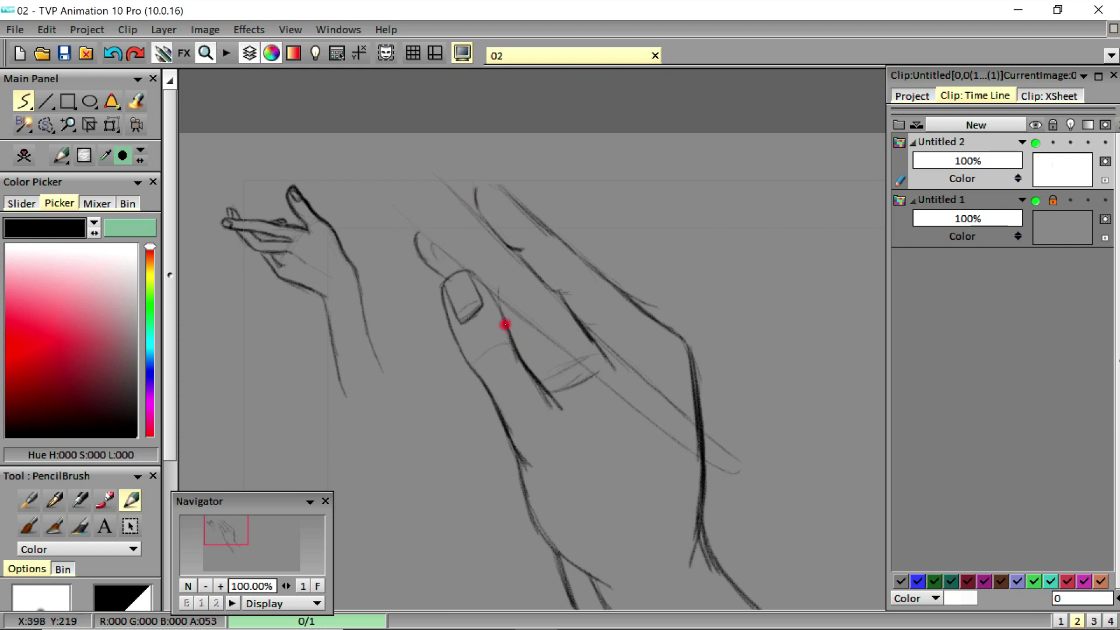
left_click_drag(512, 317, 570, 379)
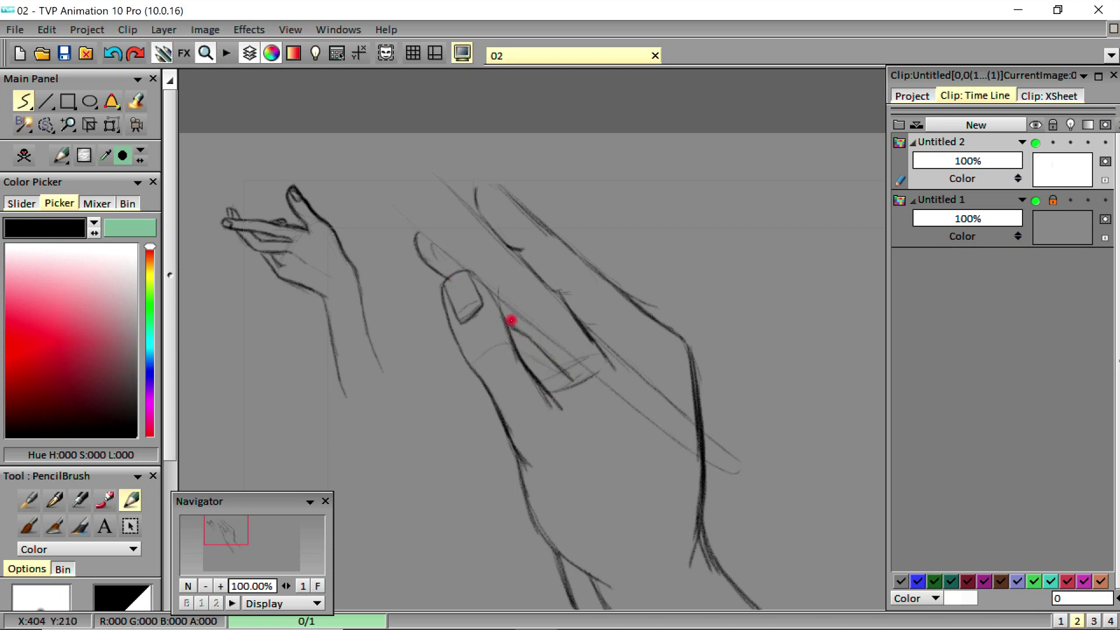
mouse_move(449, 398)
left_mouse_down()
mouse_move(477, 354)
mouse_move(535, 339)
mouse_move(453, 387)
left_mouse_up()
mouse_move(456, 384)
left_mouse_down()
mouse_move(447, 407)
mouse_move(461, 376)
mouse_move(431, 428)
mouse_move(434, 418)
mouse_move(457, 431)
mouse_move(432, 421)
mouse_move(486, 392)
left_mouse_up()
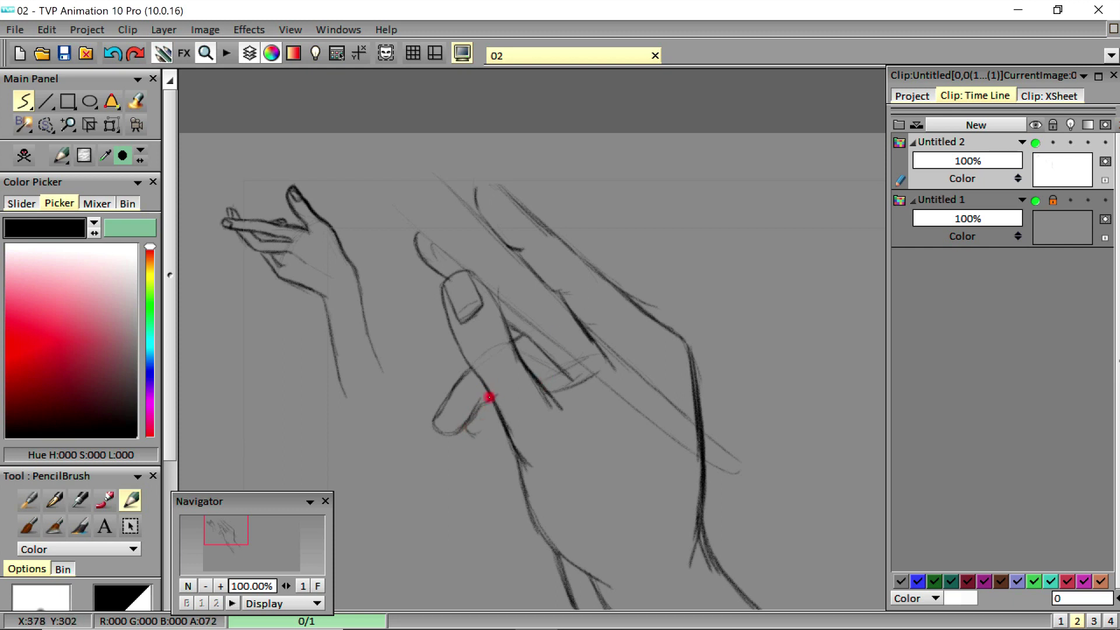
left_click_drag(492, 424, 473, 429)
- Erase the stray marks around the curled fingers in Erase mode, then draw a fingernail on the outer one in Color mode
scroll(82, 408, "down", 3)
left_click(133, 395)
left_click(181, 274)
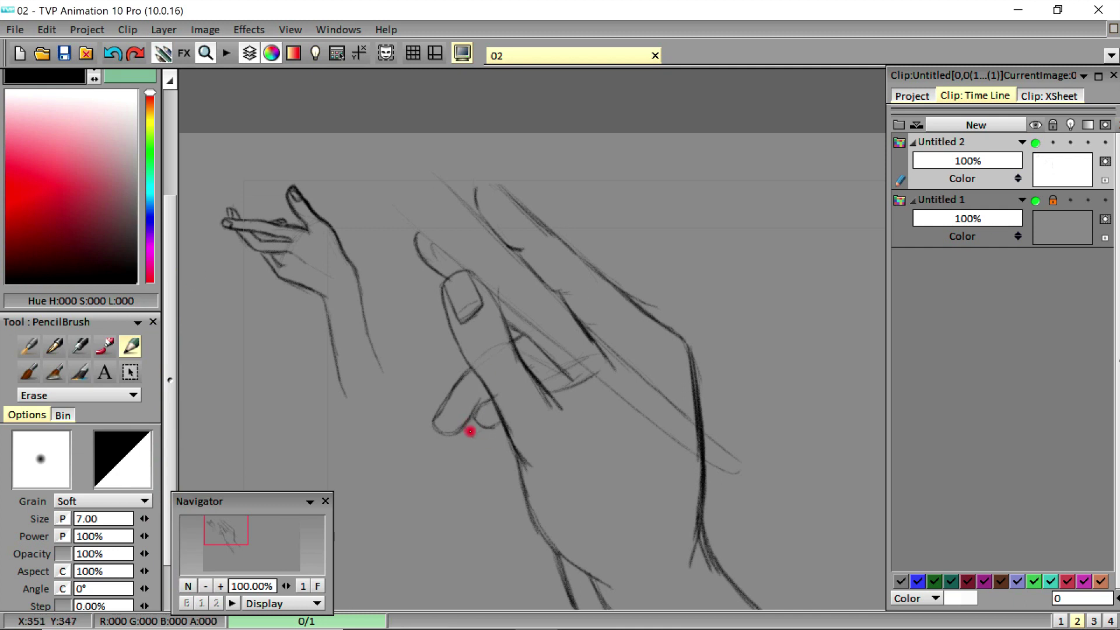
left_click(133, 395)
left_click(195, 242)
left_click_drag(433, 426, 447, 416)
- Close the large hand's index fingertip and draw its fingernail
left_click(318, 586)
left_click(302, 586)
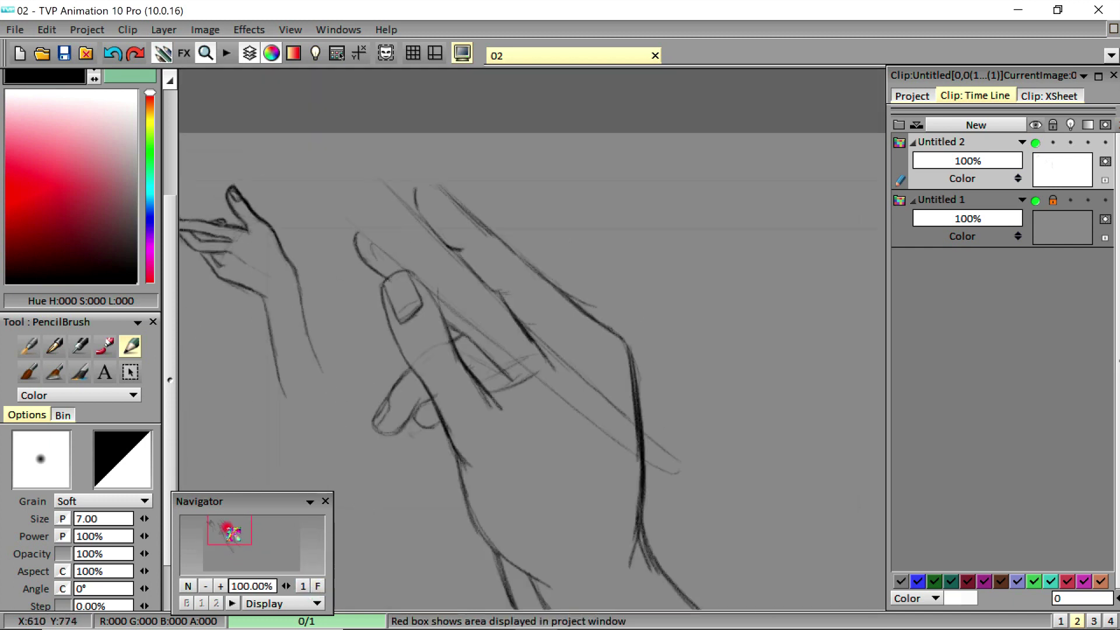
left_click_drag(220, 530, 218, 529)
left_click_drag(520, 199, 547, 223)
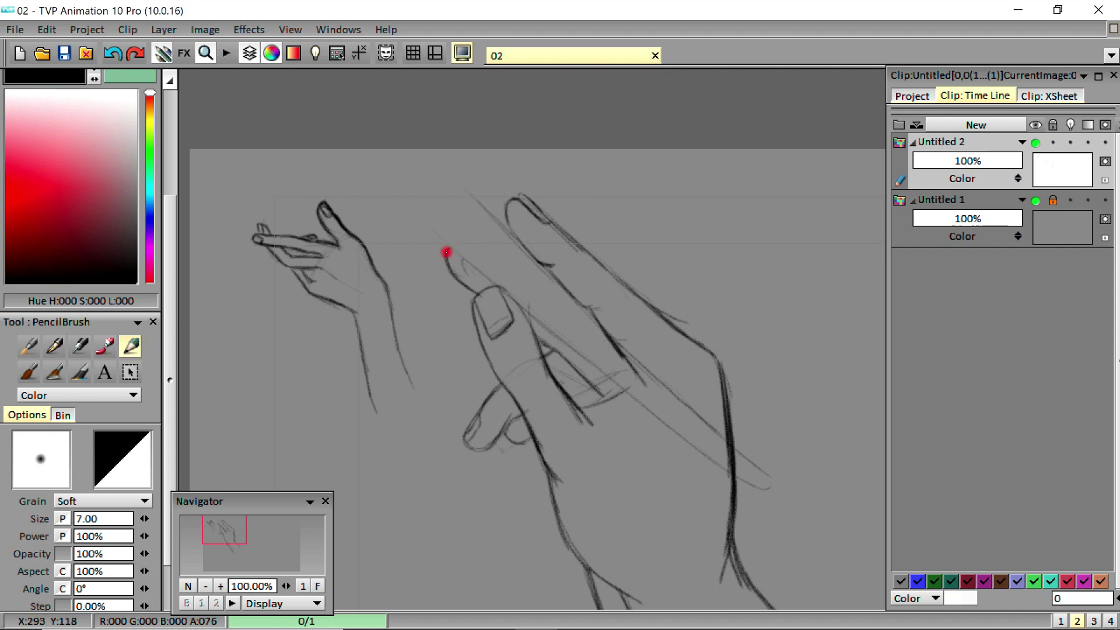
- Extend the held object's edges beyond the fingertips and draw a curved line across its upper part
left_click_drag(428, 224, 458, 189)
left_click_drag(374, 190, 433, 228)
left_click_drag(451, 190, 429, 213)
left_click_drag(428, 149, 470, 191)
- Darken both long edges of the held object, tapering them to its narrow end past the palm
left_click_drag(416, 217, 551, 326)
left_click_drag(496, 280, 572, 349)
left_click_drag(441, 234, 542, 320)
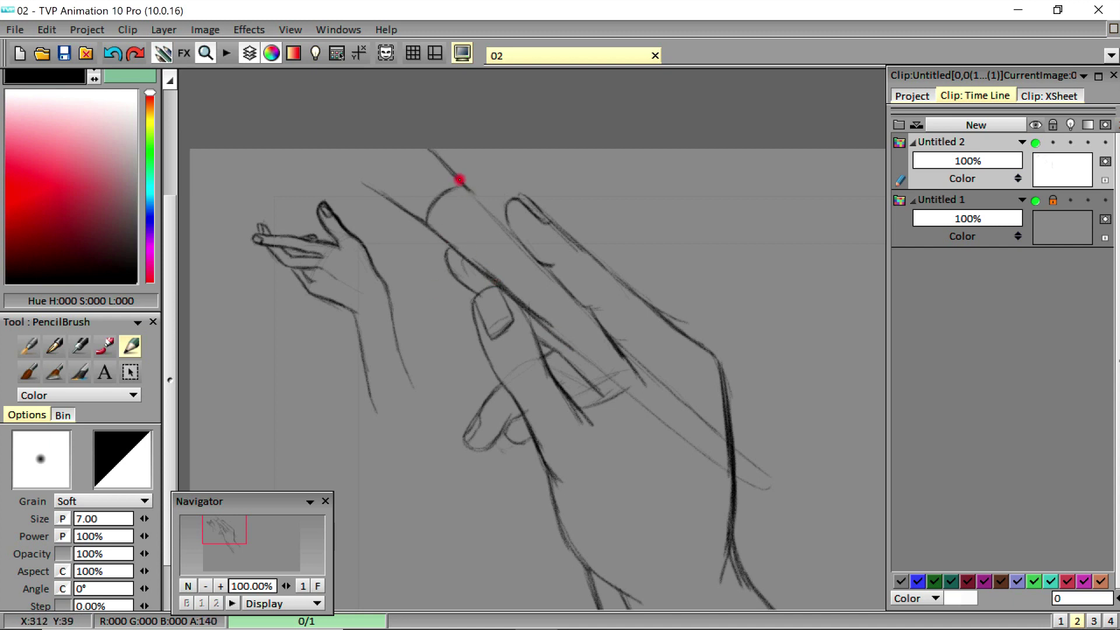
left_click_drag(457, 181, 769, 482)
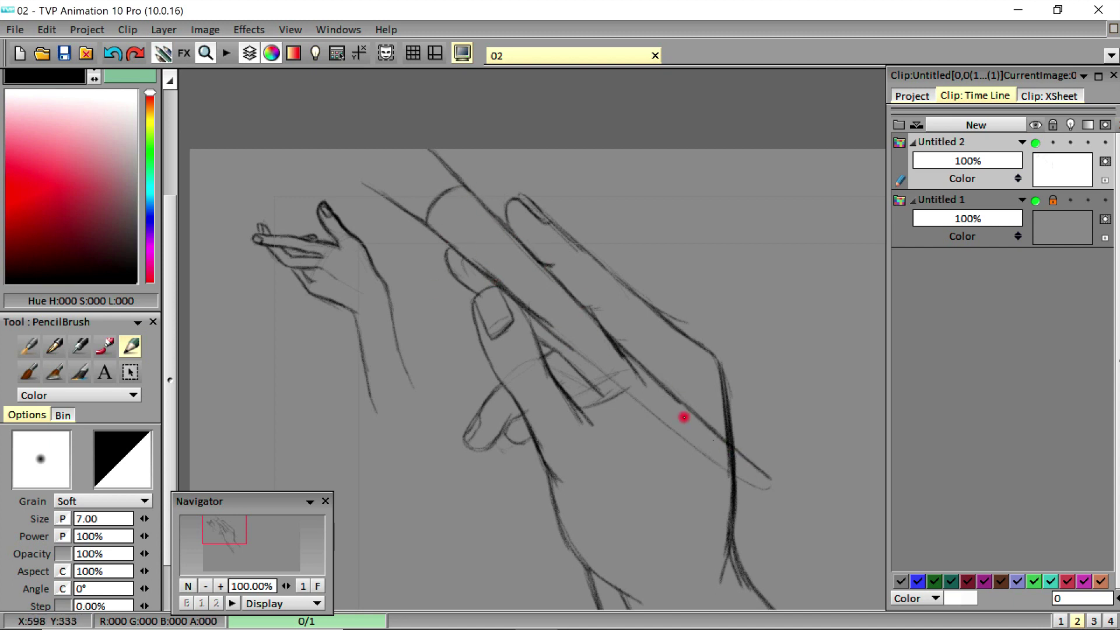
left_click_drag(520, 302, 753, 485)
- Erase the index finger and hand contour lines that overlap the held object, and lighten the back-of-hand contour
left_click(79, 395)
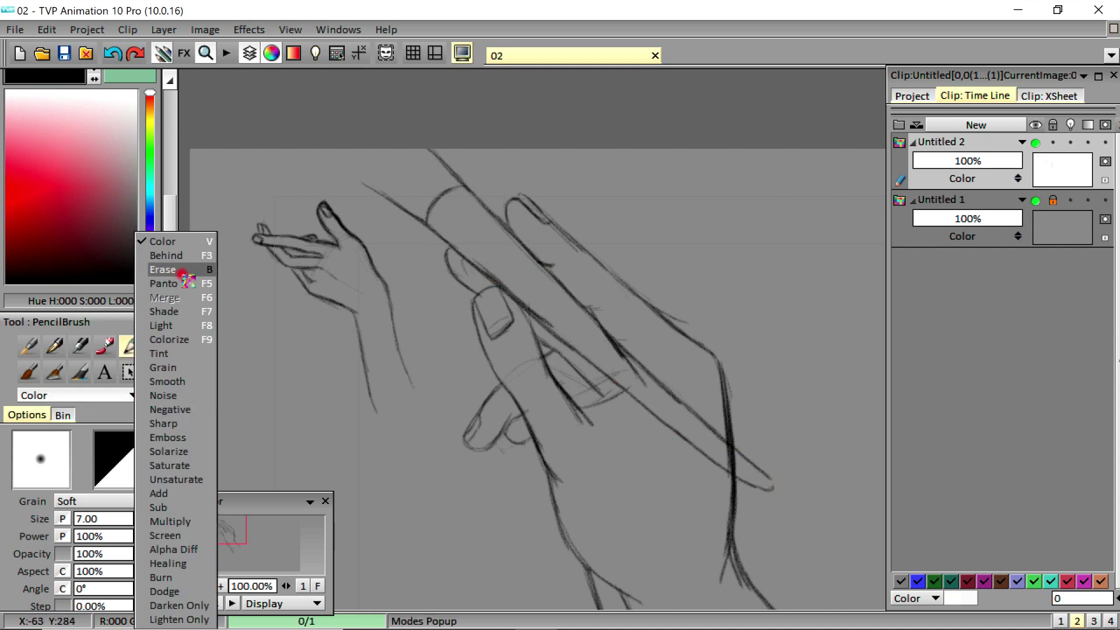
left_click(169, 268)
left_click_drag(584, 319, 640, 373)
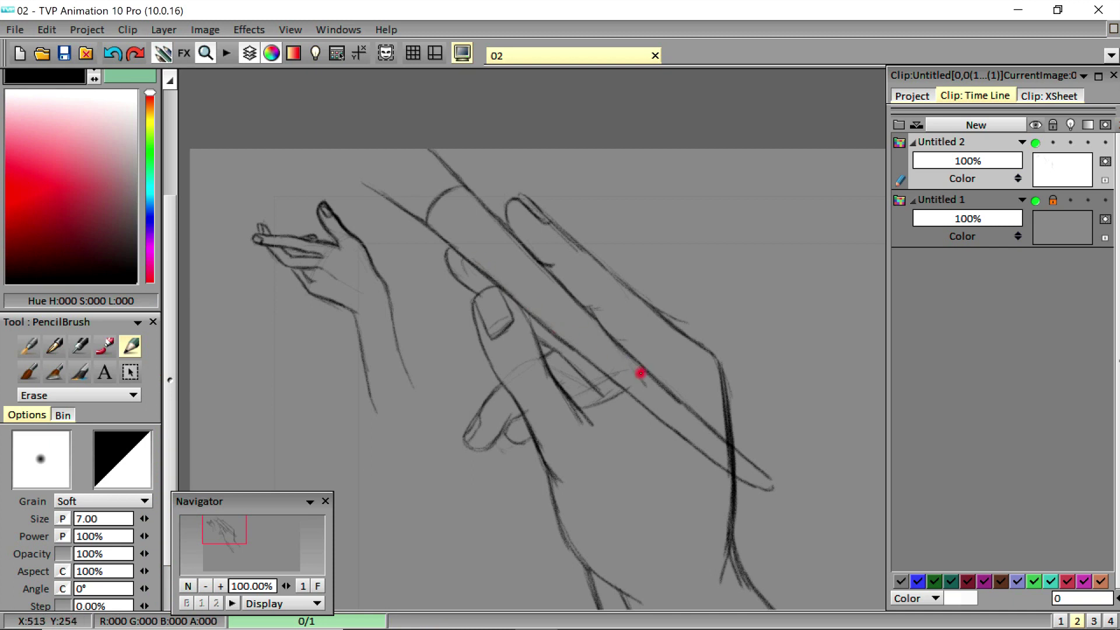
mouse_move(725, 462)
left_mouse_down()
mouse_move(731, 440)
mouse_move(715, 371)
mouse_move(724, 403)
mouse_move(732, 394)
mouse_move(720, 371)
left_mouse_up()
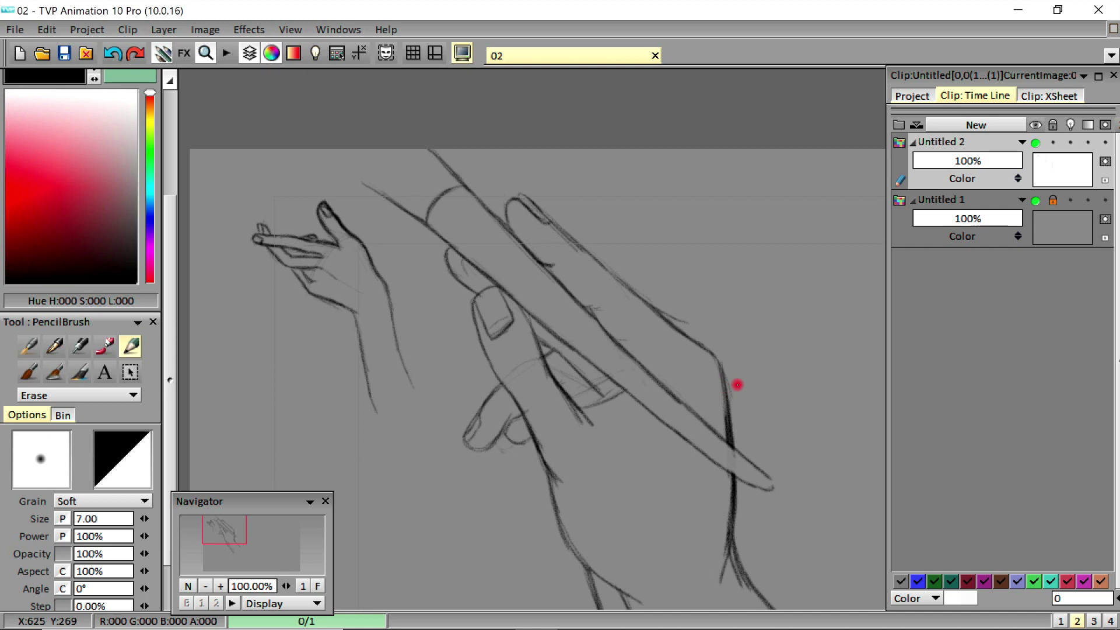
mouse_move(735, 473)
left_mouse_down()
mouse_move(725, 527)
mouse_move(741, 577)
left_mouse_up()
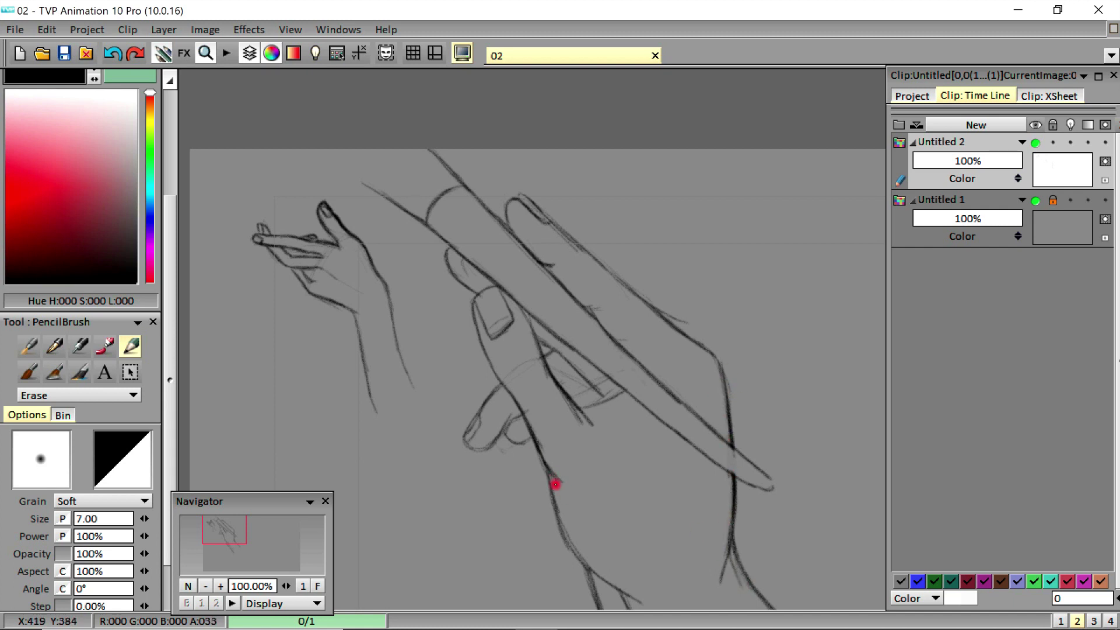
- Erase the rough lines along the large hand's wrist, thumb base and curled fingers
left_click_drag(224, 530, 227, 536)
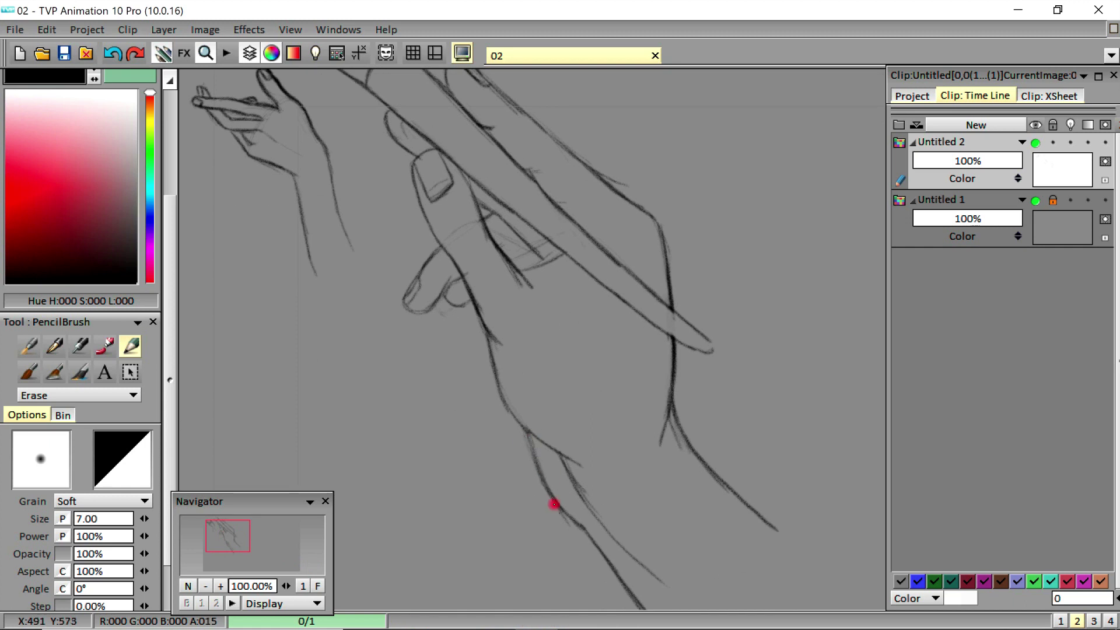
left_click_drag(589, 500, 619, 529)
mouse_move(480, 228)
left_mouse_down()
mouse_move(515, 276)
mouse_move(481, 318)
left_mouse_up()
left_click_drag(423, 285, 414, 284)
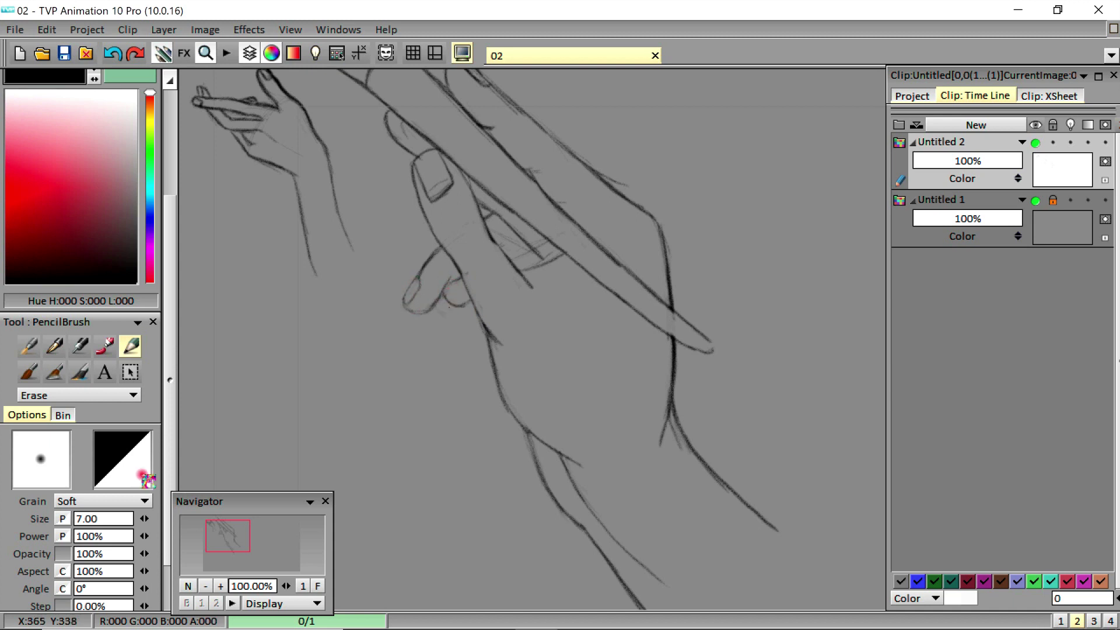
- Set the pencil brush back to Color mode and save the project
left_click(133, 395)
left_click(108, 238)
left_click(64, 54)
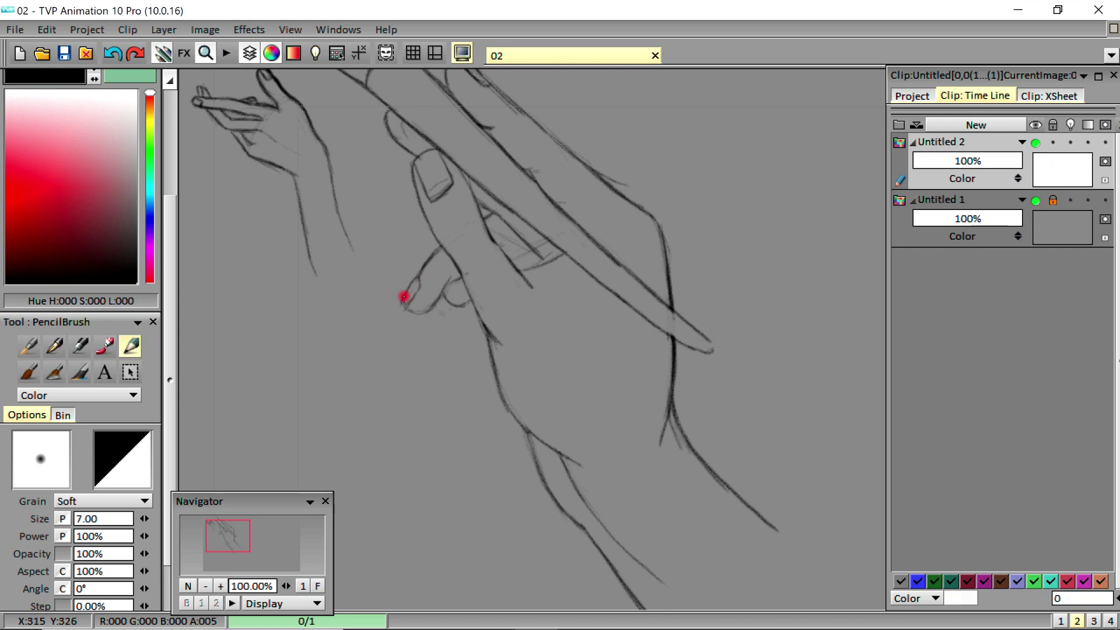
- Clean up the curled finger's outline in Erase mode, then return the pencil brush to Color mode
left_click(133, 395)
left_click(108, 272)
left_click(134, 395)
left_click(59, 238)
- Erase the stray strokes along the index finger's outer edge up to the knuckle, then return the brush to Color mode
left_click(317, 586)
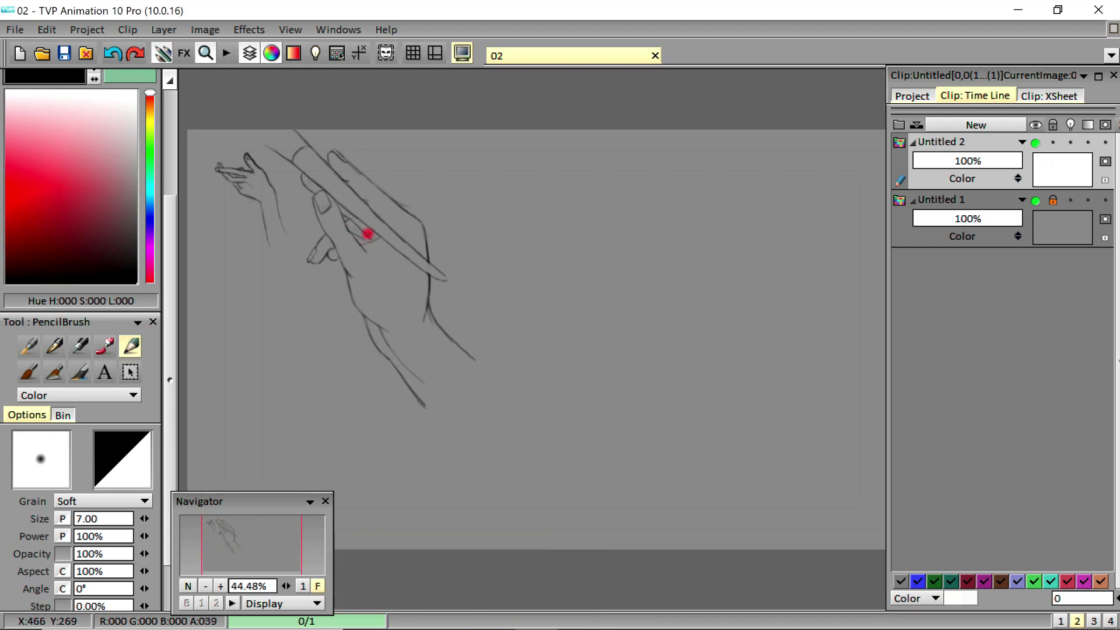
left_click(303, 585)
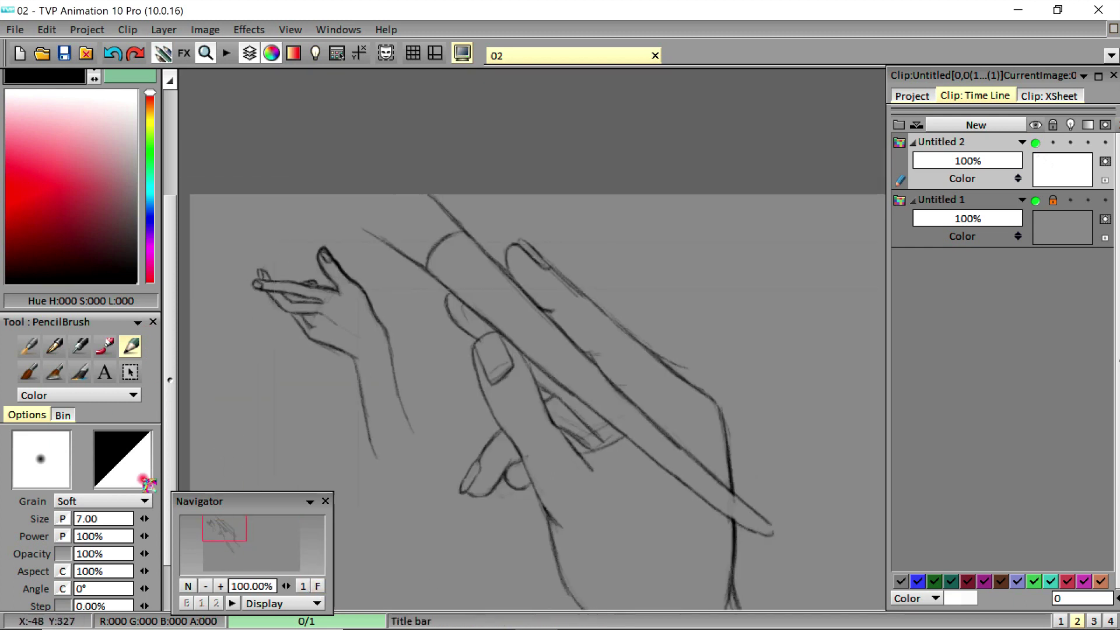
left_click(133, 395)
left_click(171, 275)
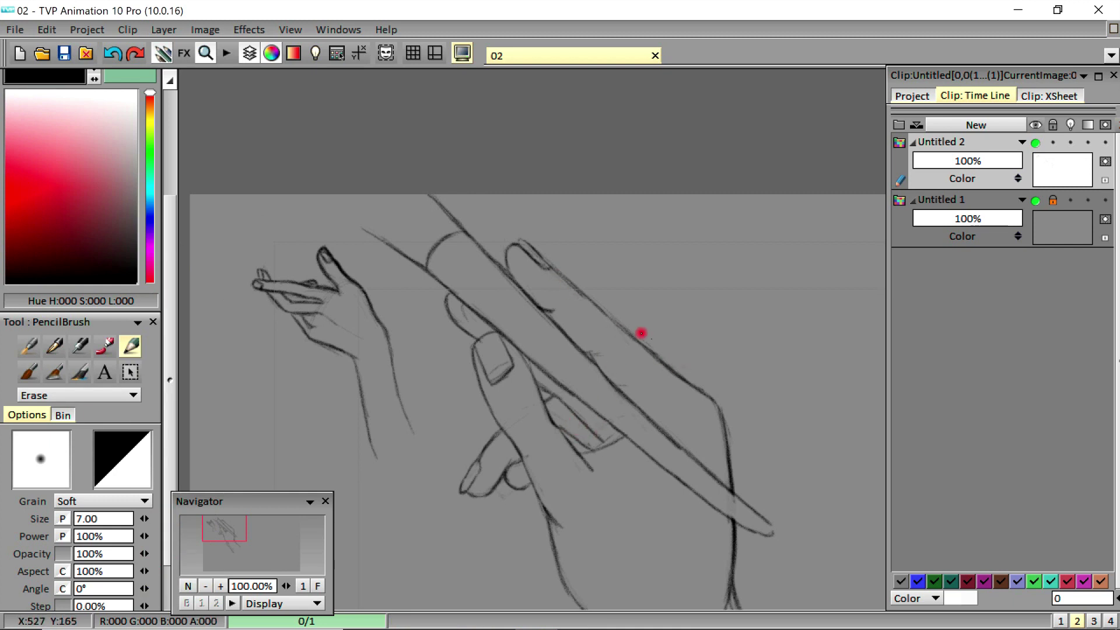
left_click(133, 395)
left_click(207, 240)
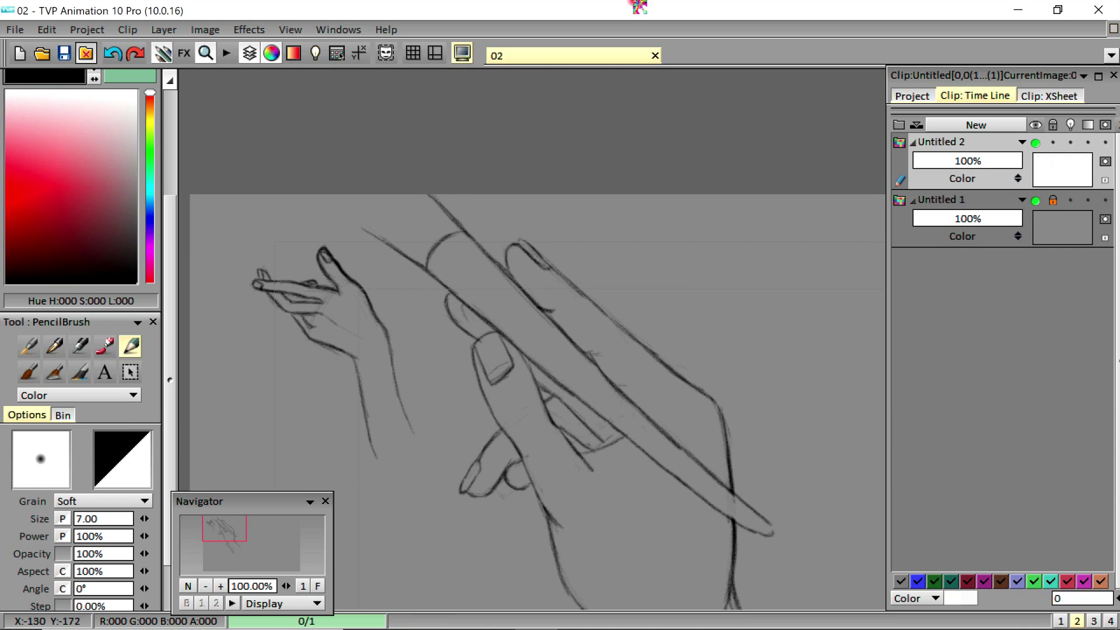
- Start a new hand study beside the large one with a wrist line, two forearm edges and the thumb-side curve
left_click_drag(224, 528, 246, 535)
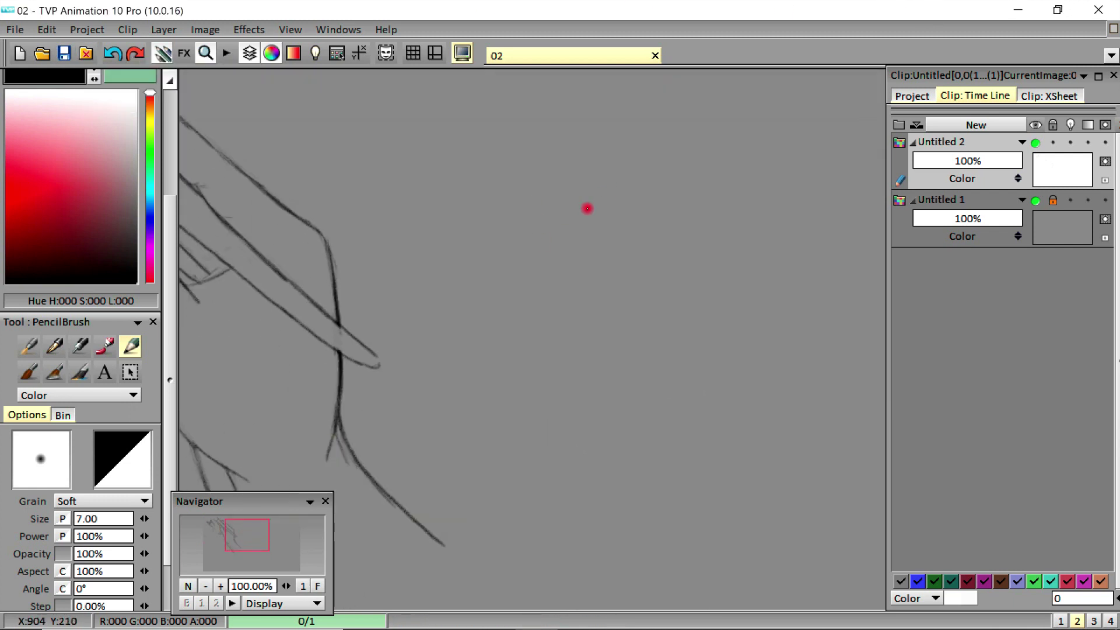
left_click_drag(529, 227, 644, 187)
left_click_drag(506, 157, 528, 229)
left_click_drag(629, 135, 630, 193)
mouse_move(684, 229)
left_mouse_down()
mouse_move(636, 204)
mouse_move(709, 238)
left_mouse_up()
mouse_move(629, 190)
left_mouse_down()
mouse_move(684, 246)
mouse_move(723, 258)
left_mouse_up()
left_click_drag(679, 229, 763, 254)
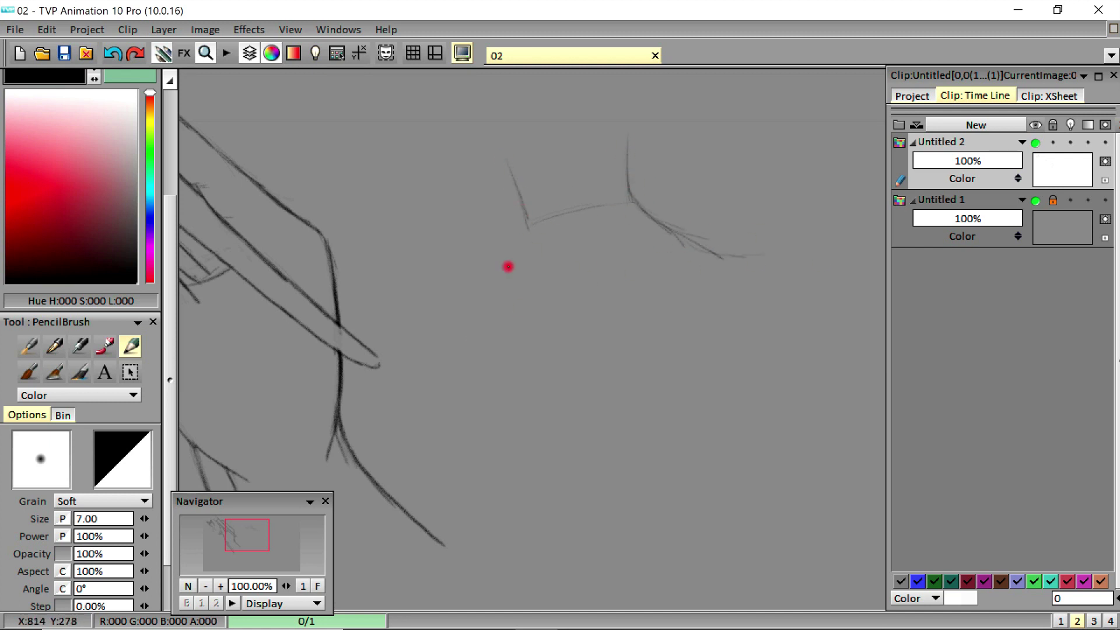
- Outline the new hand's palm with a side edge and rounded lower edge, and strengthen the curve leading into the thumb
left_click_drag(525, 223, 507, 340)
mouse_move(724, 273)
left_mouse_down()
mouse_move(558, 363)
mouse_move(709, 312)
mouse_move(513, 344)
left_mouse_up()
left_click_drag(662, 216, 754, 259)
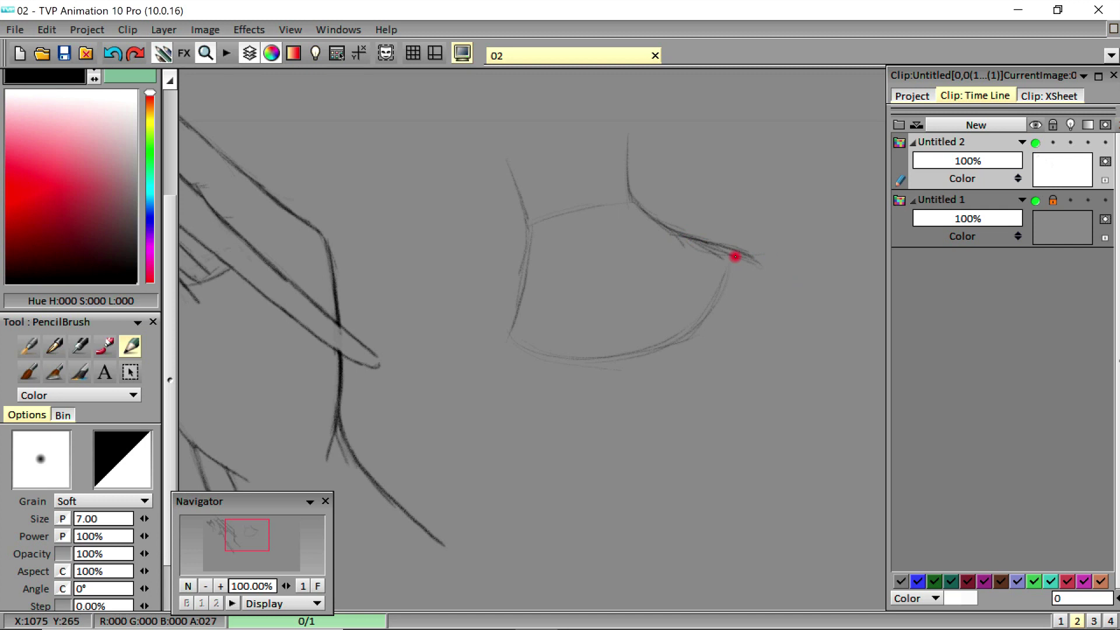
- Draw the new hand's outstretched thumb with its upper and lower contours, rounded tip and thumbnail
left_click_drag(719, 308, 773, 324)
mouse_move(755, 257)
left_mouse_down()
mouse_move(731, 249)
mouse_move(810, 277)
left_mouse_up()
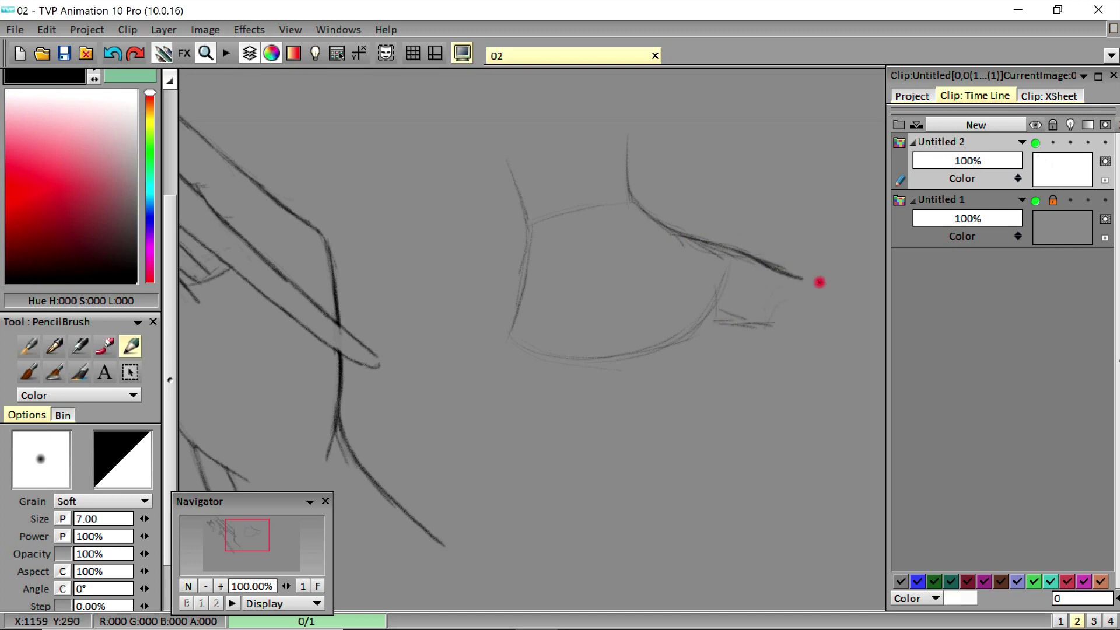
left_click_drag(708, 321, 808, 331)
left_click_drag(245, 537, 258, 541)
mouse_move(557, 211)
left_mouse_down()
mouse_move(606, 222)
mouse_move(660, 260)
left_mouse_up()
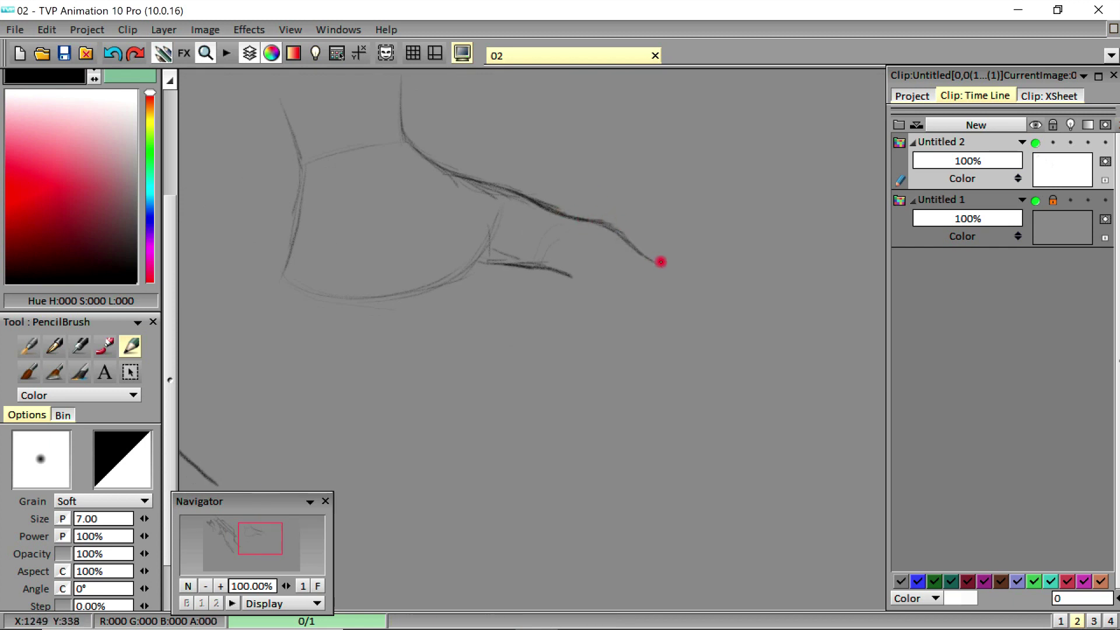
mouse_move(575, 278)
left_mouse_down()
mouse_move(621, 289)
mouse_move(601, 285)
mouse_move(613, 290)
mouse_move(657, 259)
mouse_move(648, 272)
left_mouse_up()
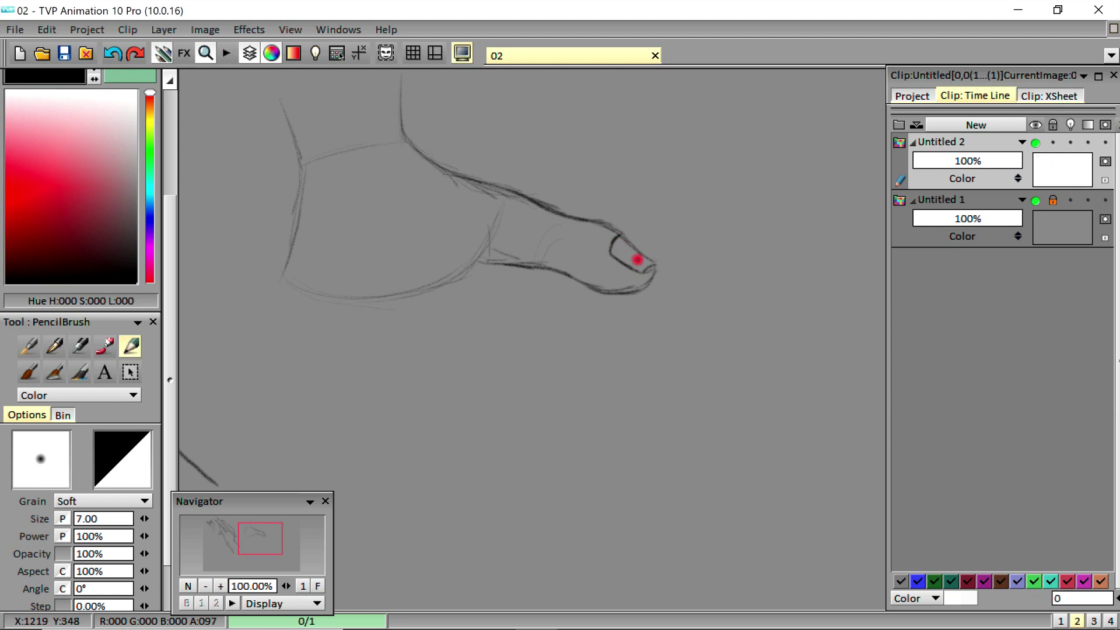
- Draw a bent finger hanging from the palm's corner opposite the thumb, with a rounded tip and fingernail
left_click(246, 537)
left_click_drag(248, 538, 253, 539)
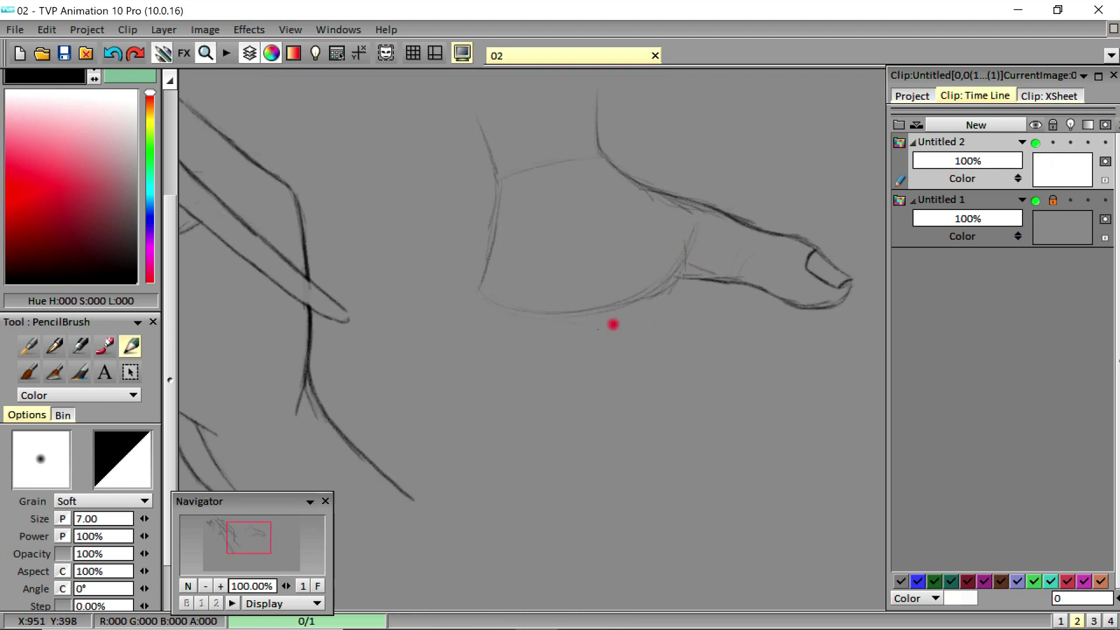
left_click_drag(484, 274, 453, 361)
left_click_drag(518, 327, 490, 378)
mouse_move(476, 299)
left_mouse_down()
mouse_move(453, 361)
mouse_move(467, 433)
left_mouse_up()
left_click_drag(494, 374, 502, 445)
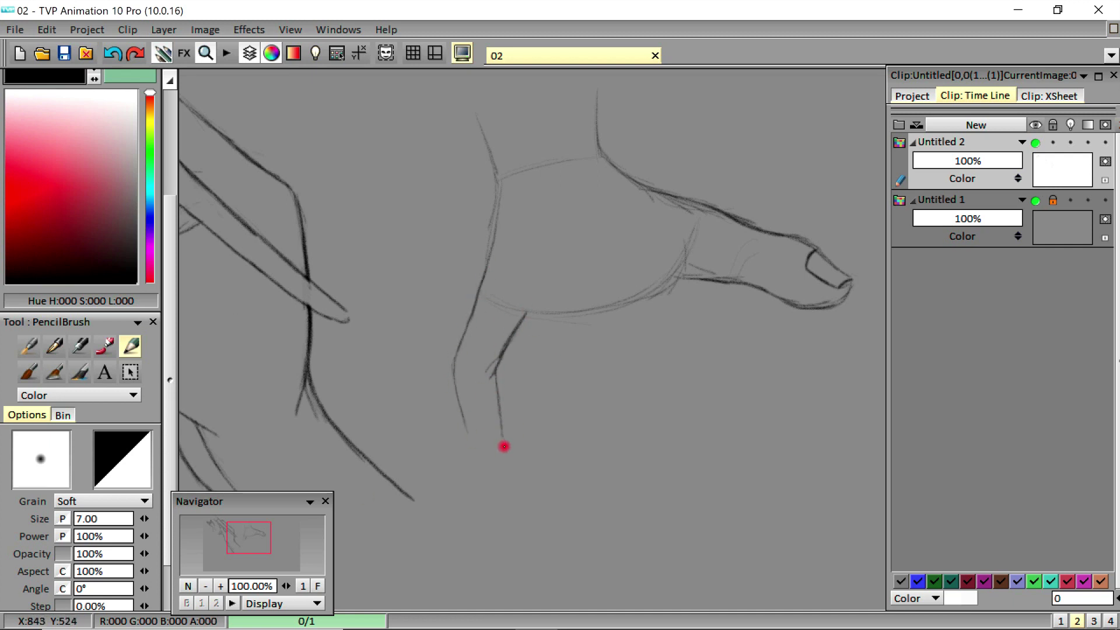
mouse_move(458, 397)
left_mouse_down()
mouse_move(473, 440)
mouse_move(506, 455)
left_mouse_up()
left_click_drag(501, 413, 493, 471)
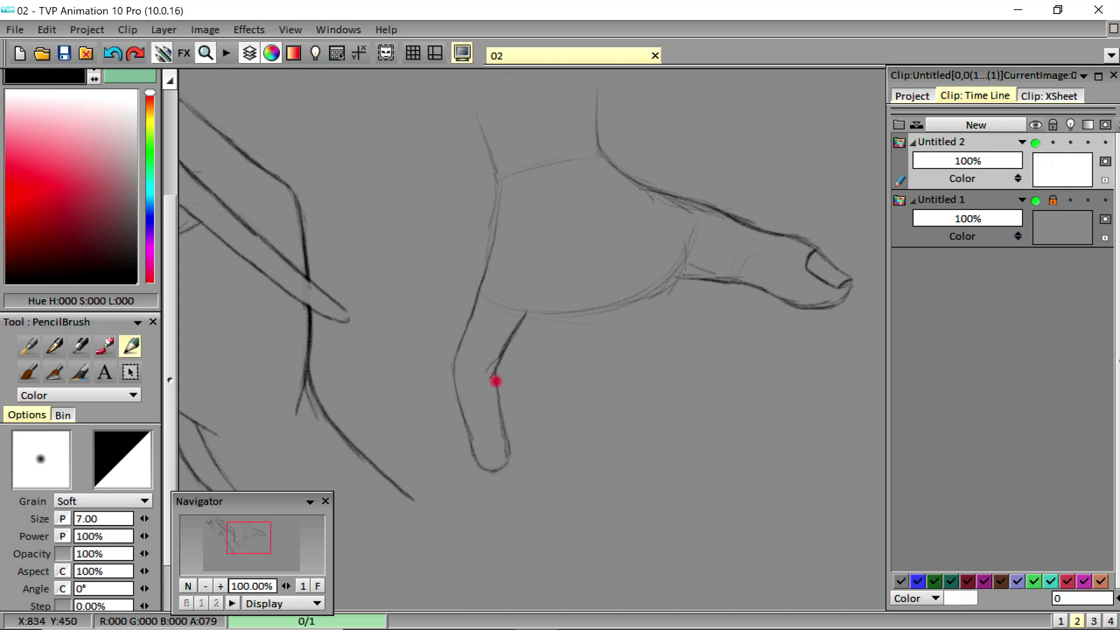
mouse_move(495, 376)
left_mouse_down()
mouse_move(502, 430)
mouse_move(490, 473)
mouse_move(480, 443)
mouse_move(499, 445)
mouse_move(496, 434)
left_mouse_up()
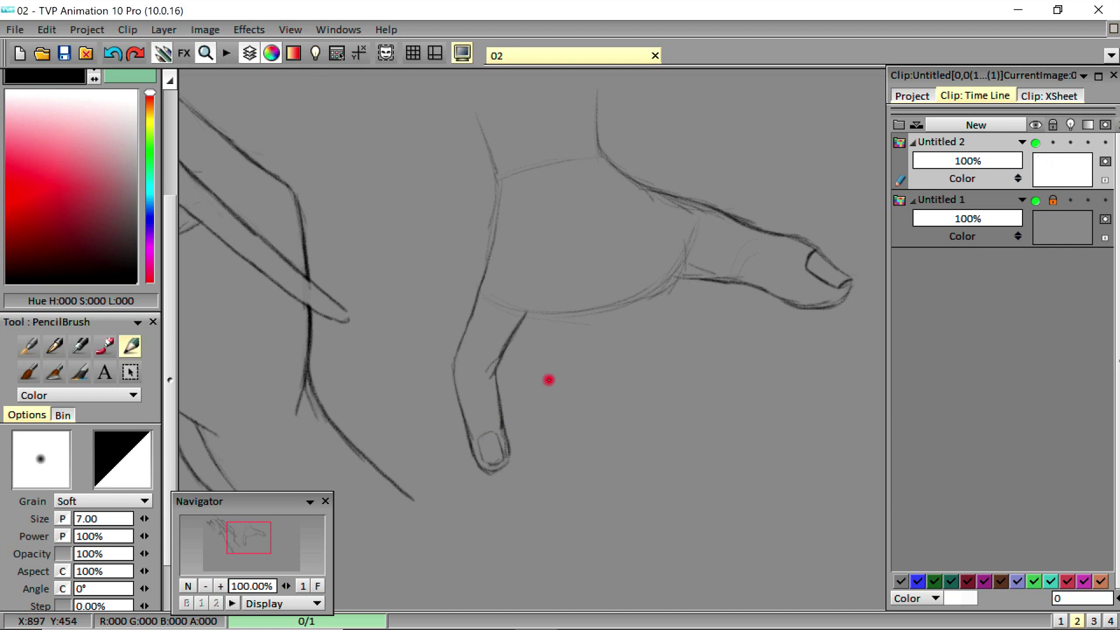
- Sketch a curved guide for the finger joints below the palm and block in the index finger's first segment up to it
left_click_drag(547, 382, 738, 310)
mouse_move(458, 366)
left_mouse_down()
mouse_move(560, 390)
mouse_move(725, 330)
left_mouse_up()
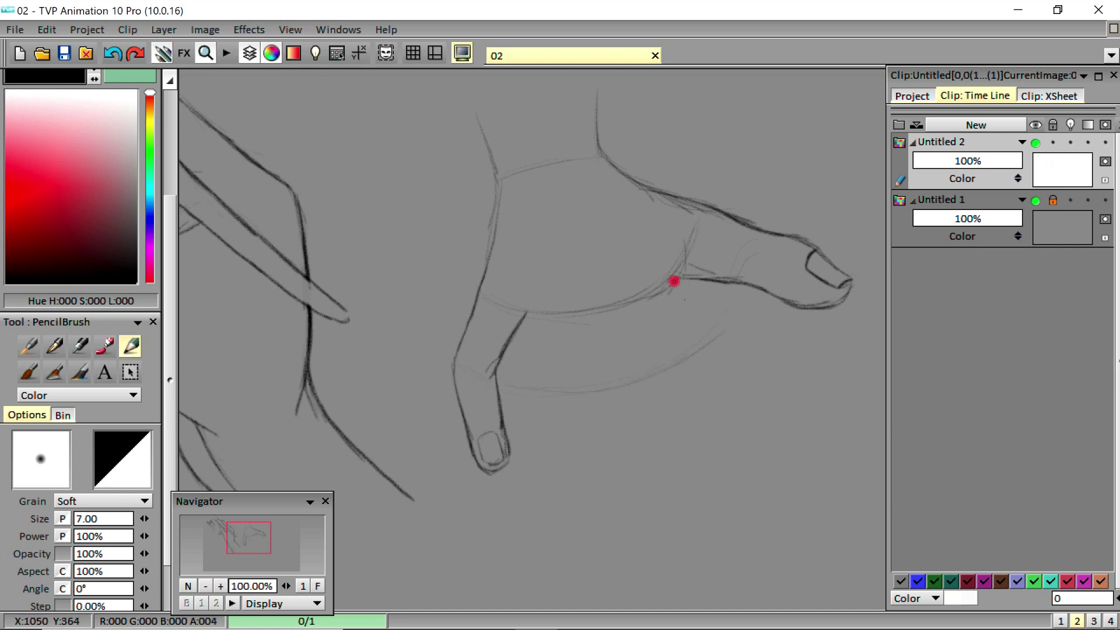
mouse_move(684, 263)
left_mouse_down()
mouse_move(672, 298)
mouse_move(700, 343)
left_mouse_up()
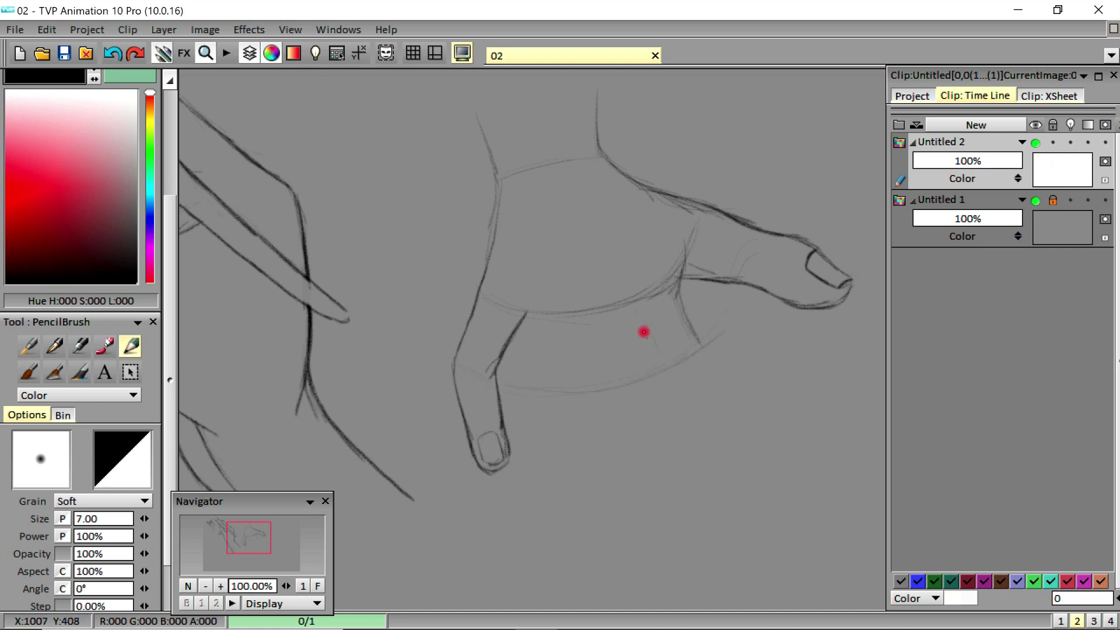
left_click_drag(631, 309, 659, 362)
mouse_move(637, 319)
left_mouse_down()
mouse_move(662, 371)
mouse_move(701, 349)
left_mouse_up()
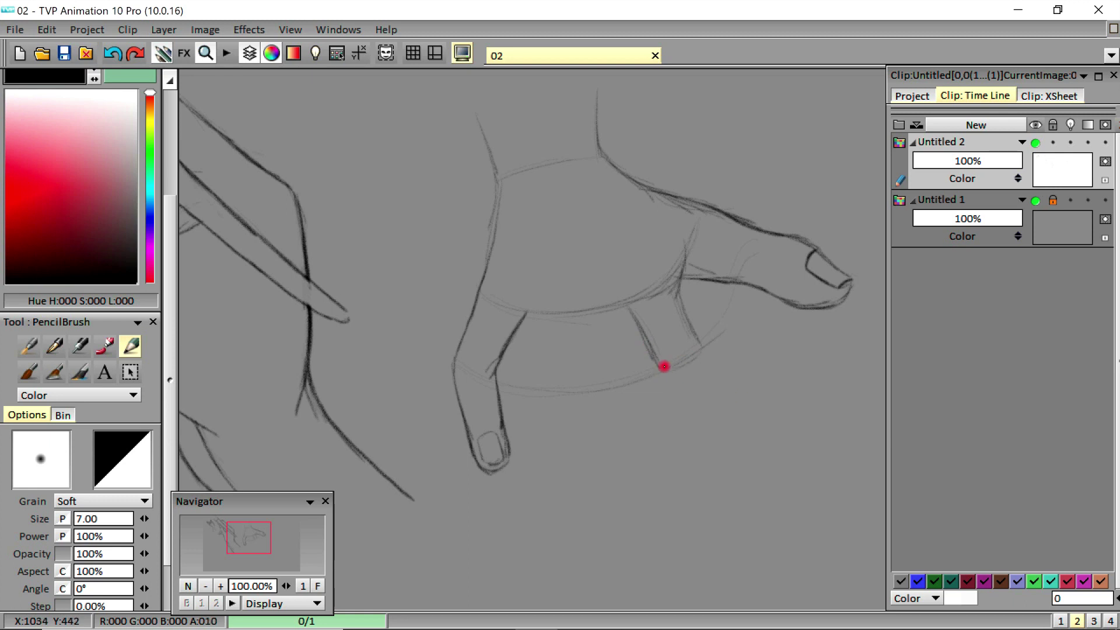
- Extend the index finger past the guide with joint creases, a rounded tip and a fingernail, and darken both its sides
left_click_drag(631, 317, 663, 379)
left_click_drag(678, 291, 700, 347)
mouse_move(633, 317)
left_mouse_down()
mouse_move(667, 395)
mouse_move(710, 382)
mouse_move(670, 394)
left_mouse_up()
mouse_move(708, 365)
left_mouse_down()
mouse_move(726, 412)
mouse_move(700, 449)
left_mouse_up()
left_click_drag(671, 401, 699, 449)
left_click_drag(703, 354, 728, 439)
mouse_move(670, 400)
left_mouse_down()
mouse_move(697, 459)
mouse_move(737, 433)
mouse_move(719, 451)
left_mouse_up()
mouse_move(689, 435)
left_mouse_down()
mouse_move(703, 450)
mouse_move(721, 415)
left_mouse_up()
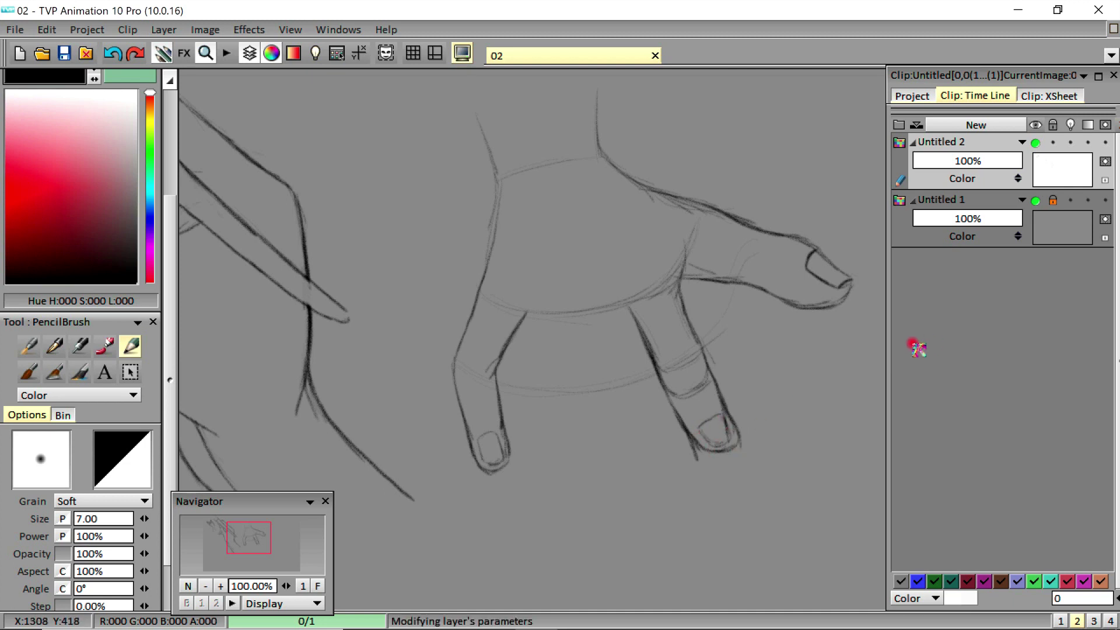
left_click_drag(692, 303, 718, 389)
left_click_drag(640, 326, 669, 393)
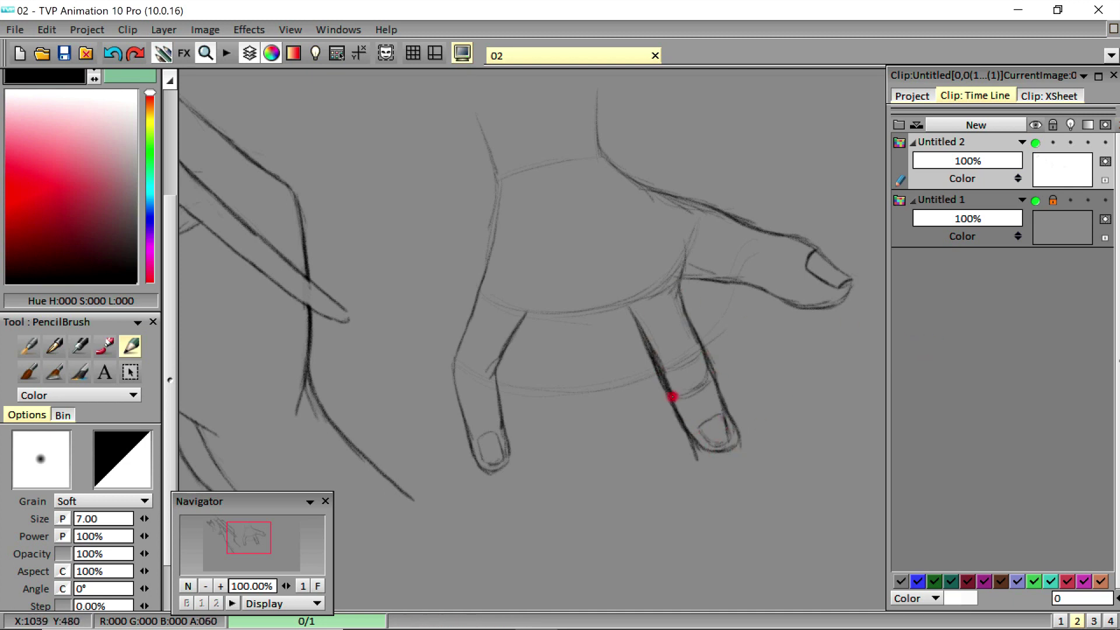
- Block in the base segments of the middle and ring fingers between the palm's lower edge and the joint guide
left_click_drag(622, 305, 610, 382)
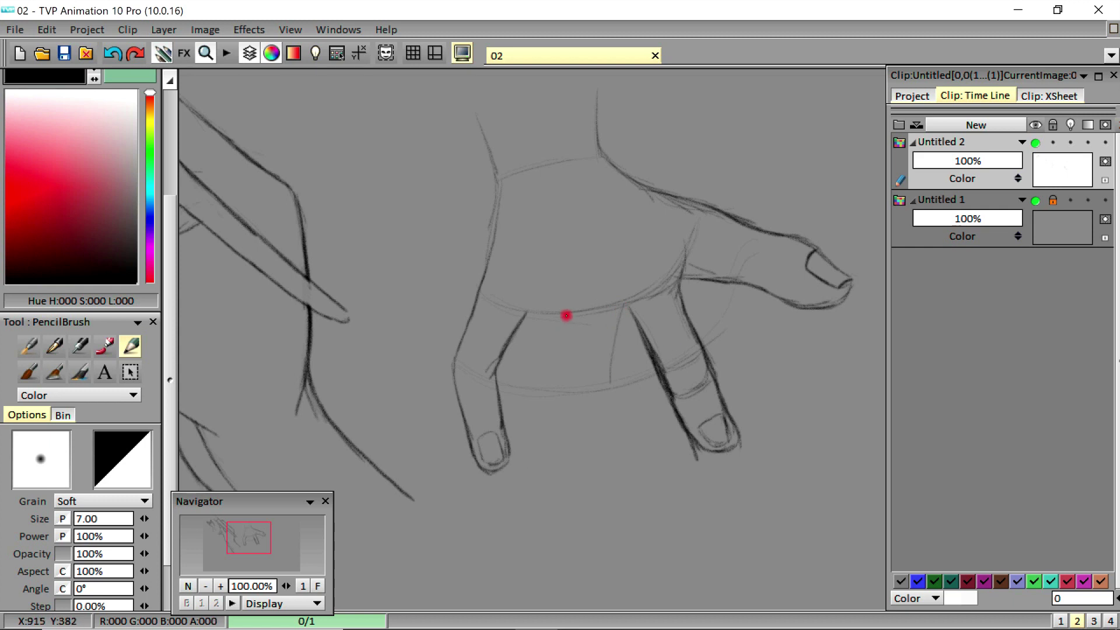
left_click_drag(534, 316, 537, 376)
mouse_move(577, 324)
left_mouse_down()
mouse_move(577, 382)
mouse_move(627, 308)
left_mouse_up()
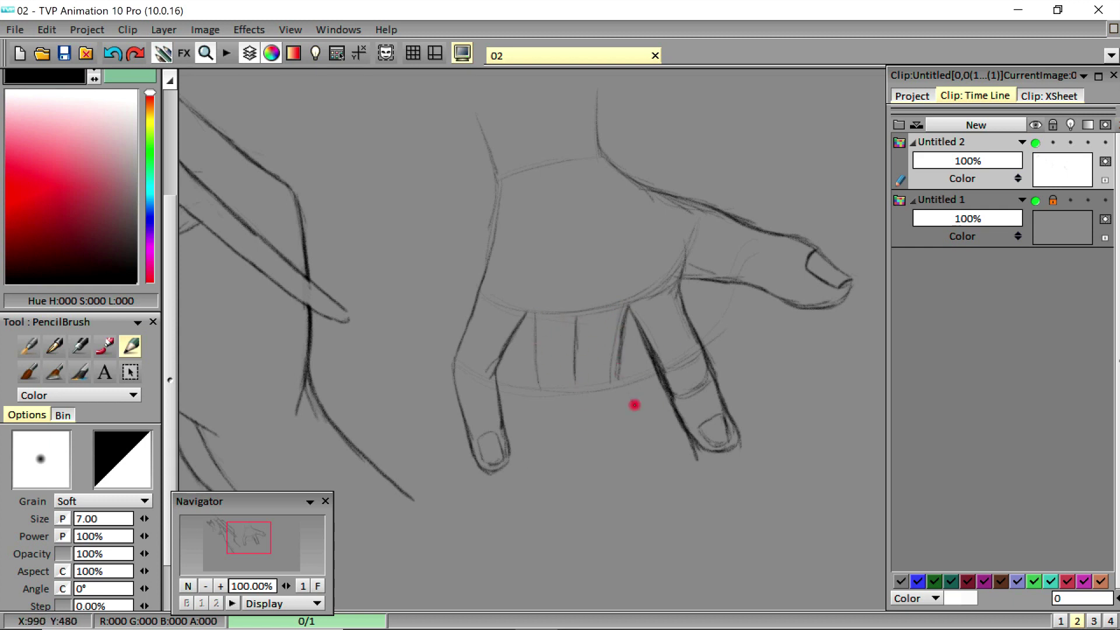
- Draw the middle finger's slanted lower part with both sides, a rounded tip and a fingernail
mouse_move(609, 384)
left_mouse_down()
mouse_move(617, 358)
mouse_move(645, 432)
left_mouse_up()
mouse_move(574, 364)
left_mouse_down()
mouse_move(583, 413)
mouse_move(620, 455)
left_mouse_up()
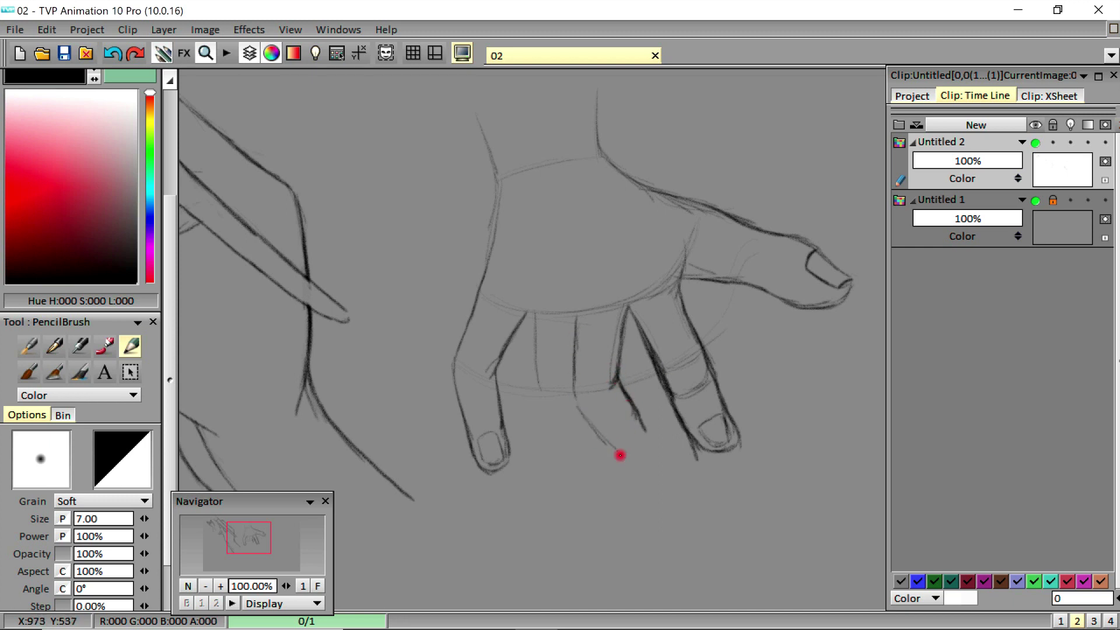
left_click_drag(572, 395, 620, 456)
mouse_move(618, 380)
left_mouse_down()
mouse_move(664, 450)
mouse_move(637, 473)
left_mouse_up()
mouse_move(645, 423)
left_mouse_down()
mouse_move(669, 459)
mouse_move(639, 474)
mouse_move(655, 445)
mouse_move(628, 449)
mouse_move(648, 467)
mouse_move(627, 449)
mouse_move(655, 455)
left_mouse_up()
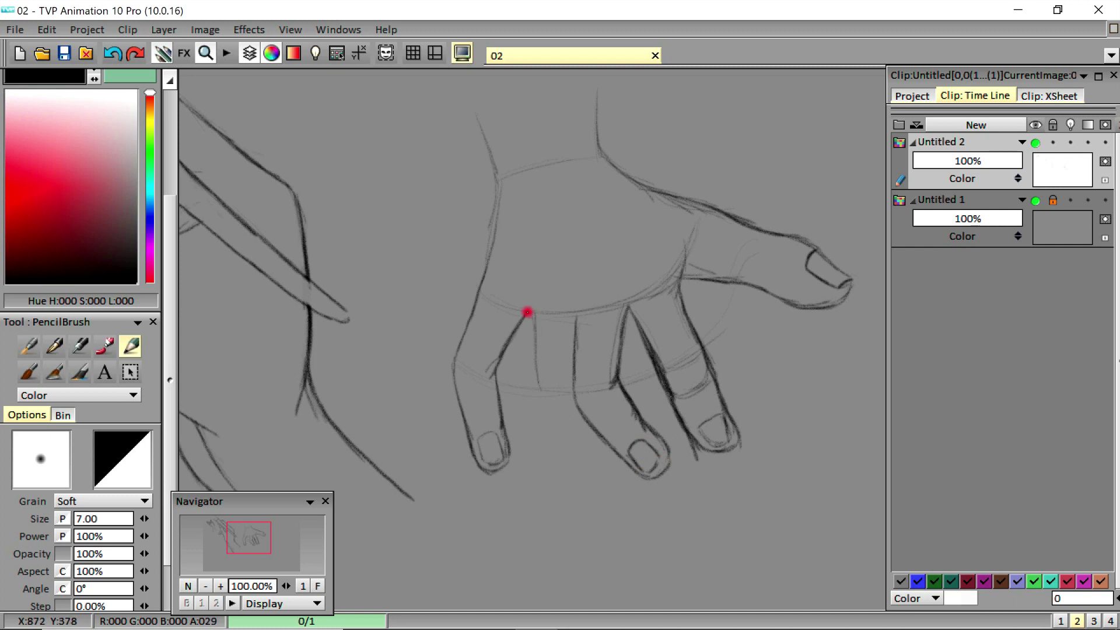
- Draw the ring finger from its base to a rounded tip with a fingernail, tucked against the middle finger
left_click_drag(528, 313, 531, 389)
mouse_move(533, 318)
left_mouse_down()
mouse_move(530, 374)
mouse_move(580, 468)
left_mouse_up()
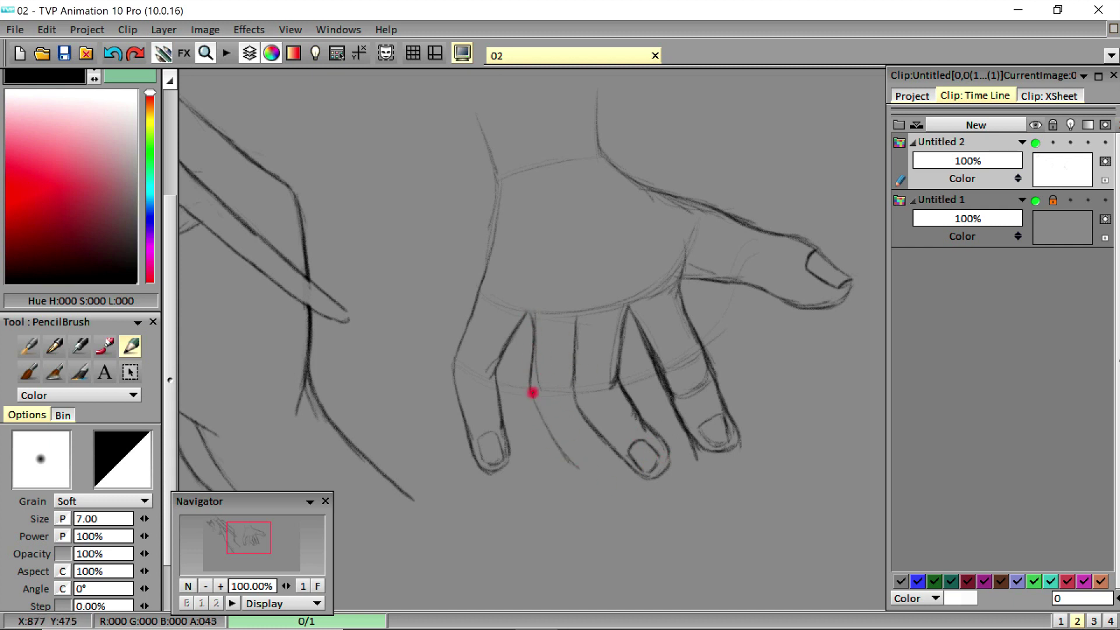
mouse_move(533, 392)
left_mouse_down()
mouse_move(578, 467)
mouse_move(621, 463)
left_mouse_up()
mouse_move(571, 459)
left_mouse_down()
mouse_move(582, 475)
mouse_move(619, 457)
mouse_move(614, 467)
mouse_move(610, 446)
mouse_move(582, 458)
left_mouse_up()
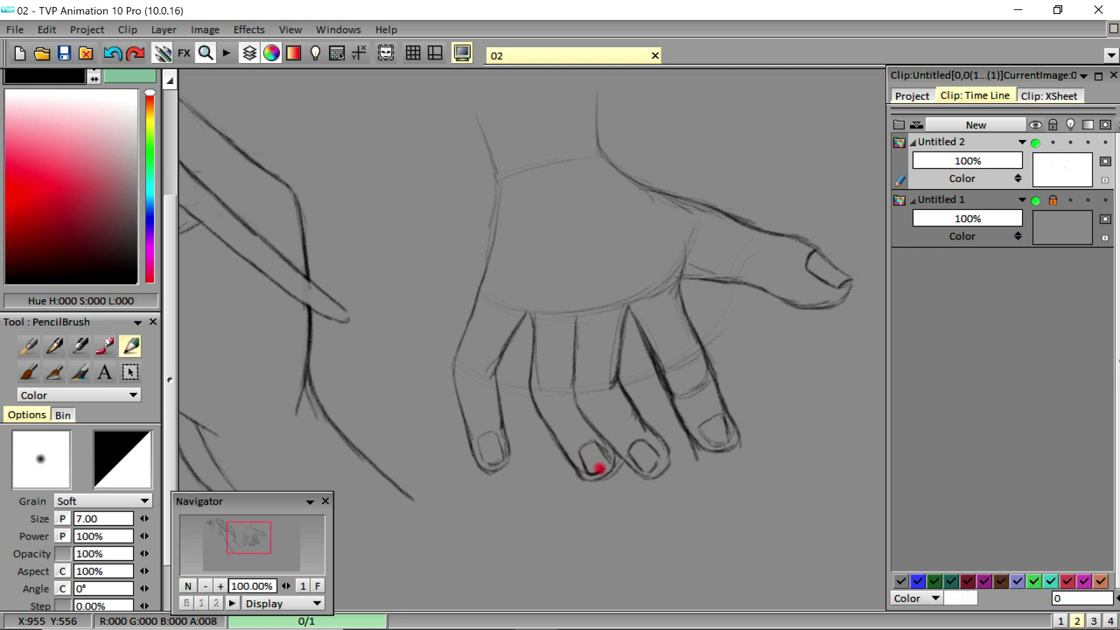
left_click_drag(527, 316, 531, 379)
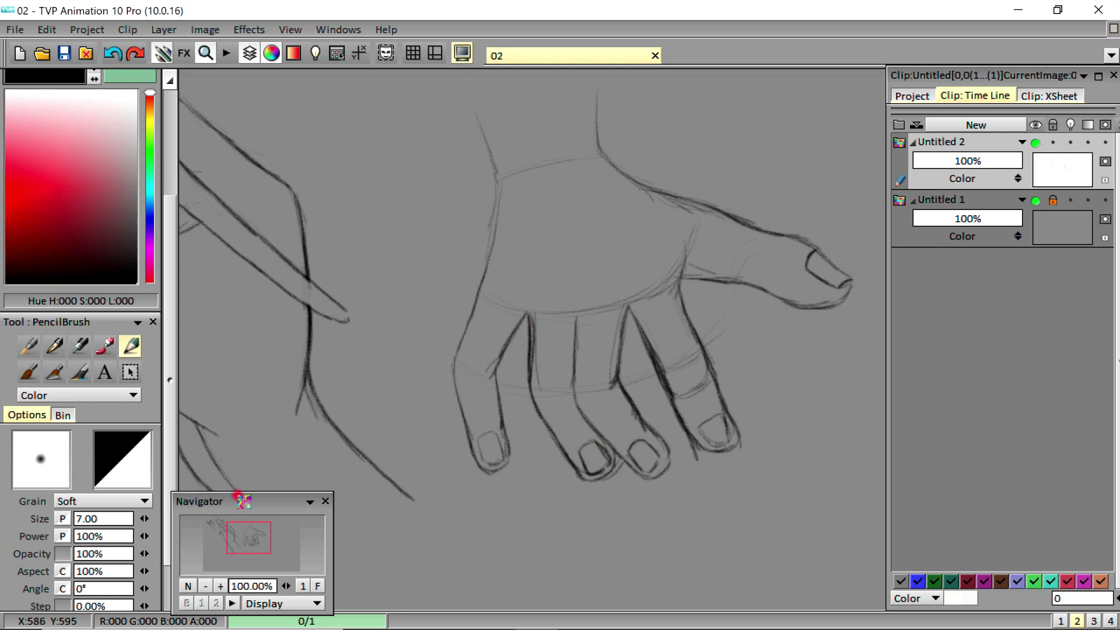
- Erase the stray line beside the ring finger's base, and darken the line separating the ring and middle fingers in Color mode
left_click(79, 395)
left_click(47, 267)
left_click_drag(534, 328, 530, 356)
left_click(78, 395)
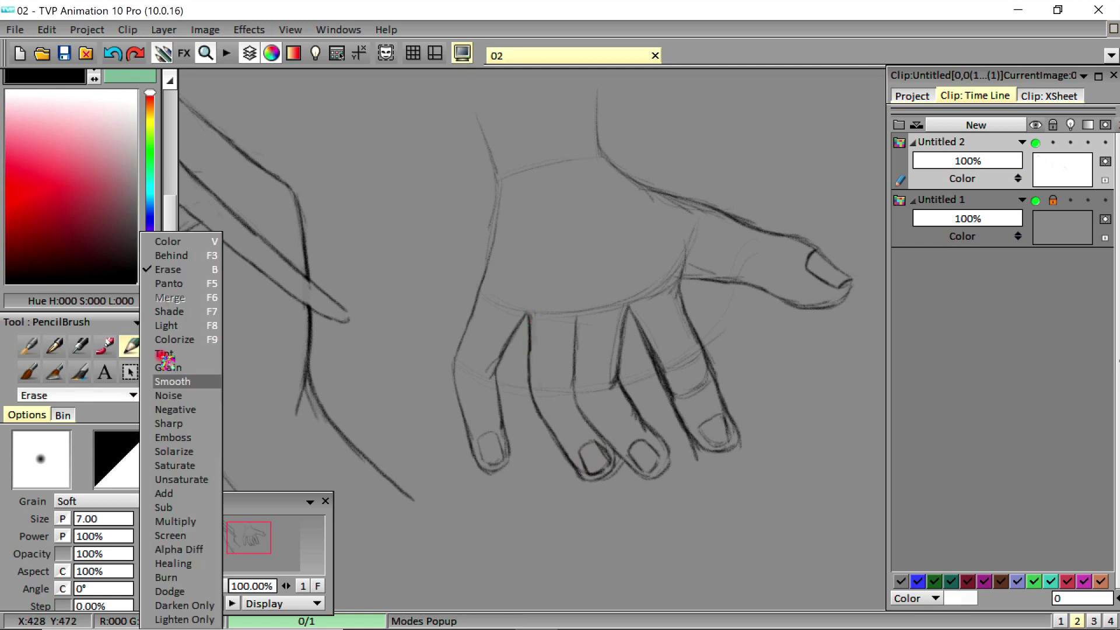
left_click(170, 234)
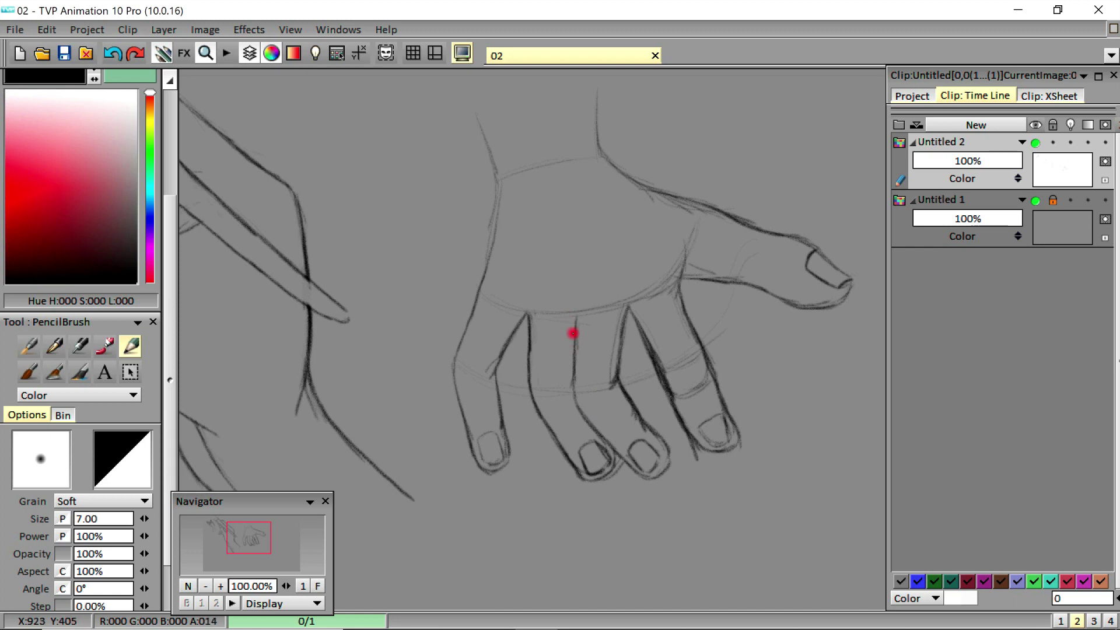
mouse_move(573, 333)
left_mouse_down()
mouse_move(573, 391)
mouse_move(599, 399)
mouse_move(628, 465)
left_mouse_up()
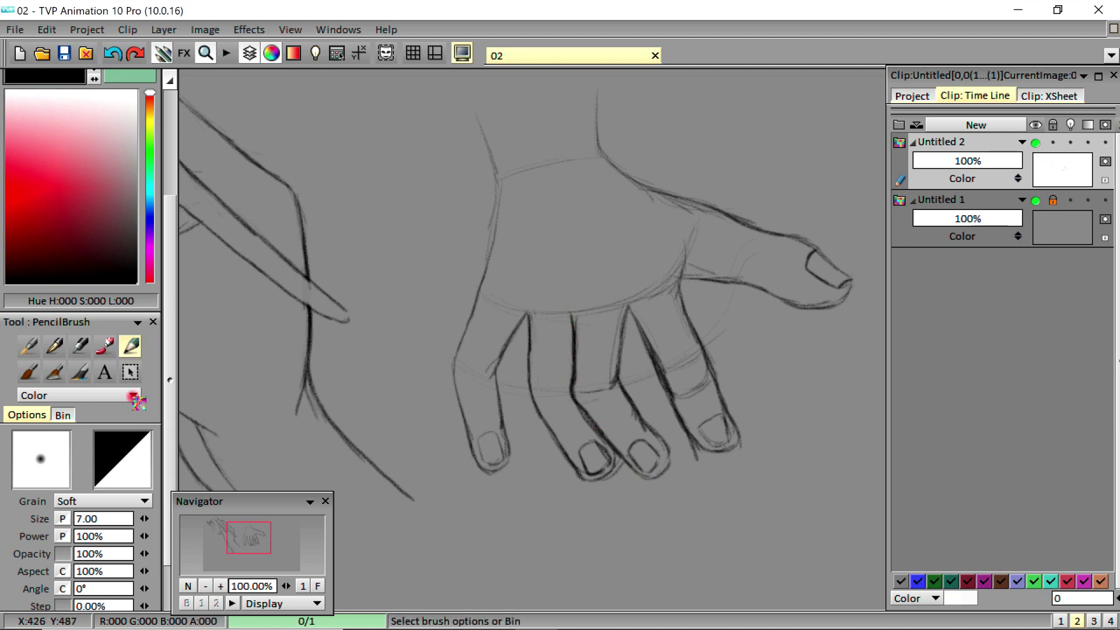
- In Erase mode, clean up the line between the ring and middle fingers, the palm's lower edge and the index finger's contour
left_click(133, 396)
left_click(117, 271)
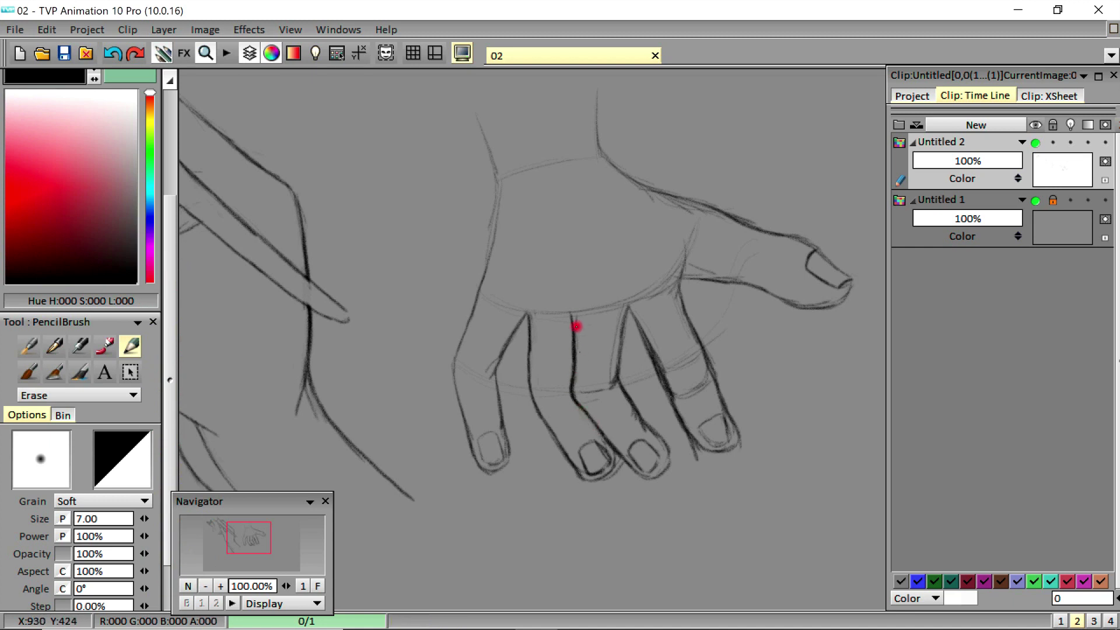
left_click_drag(576, 326, 566, 382)
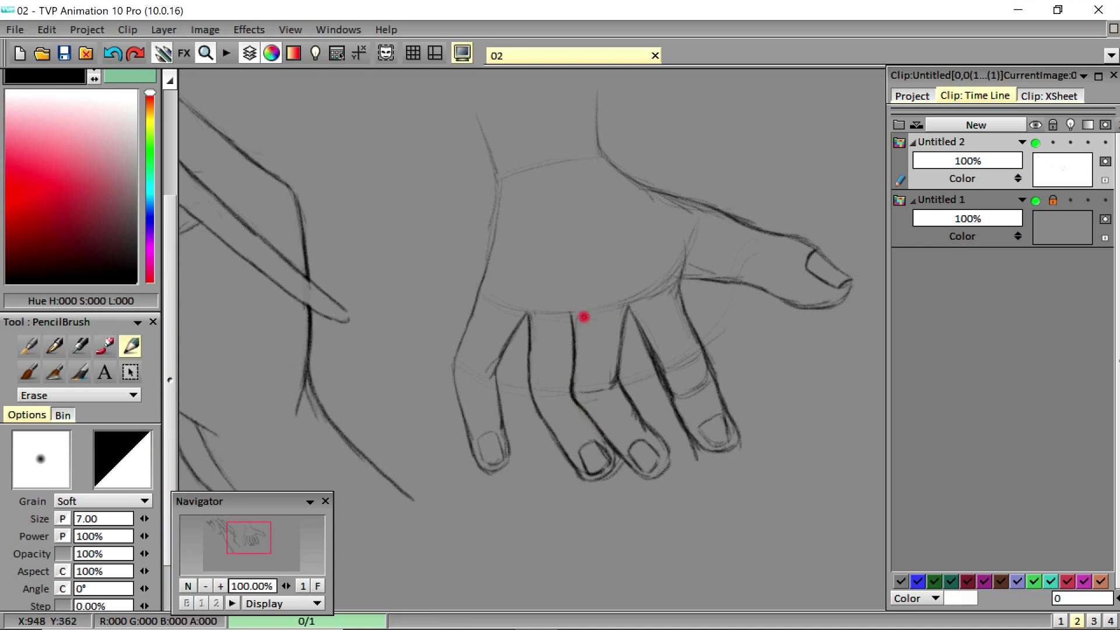
left_click_drag(623, 303, 666, 270)
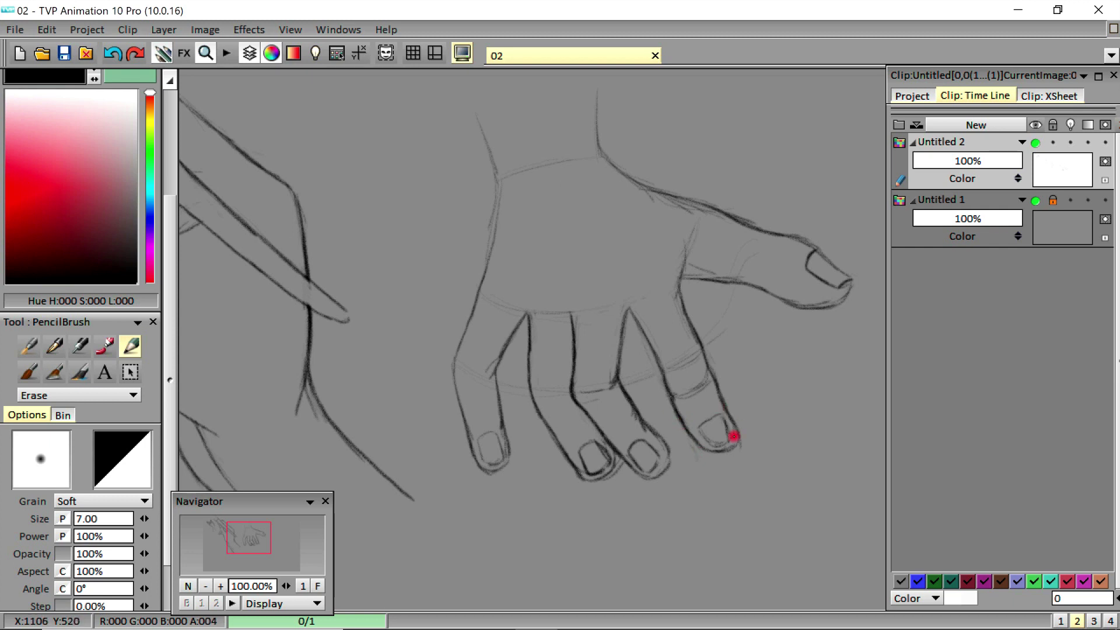
- Redraw the index finger's nail in Color mode, and erase the rough marks around the ring and middle fingertips
left_click(79, 395)
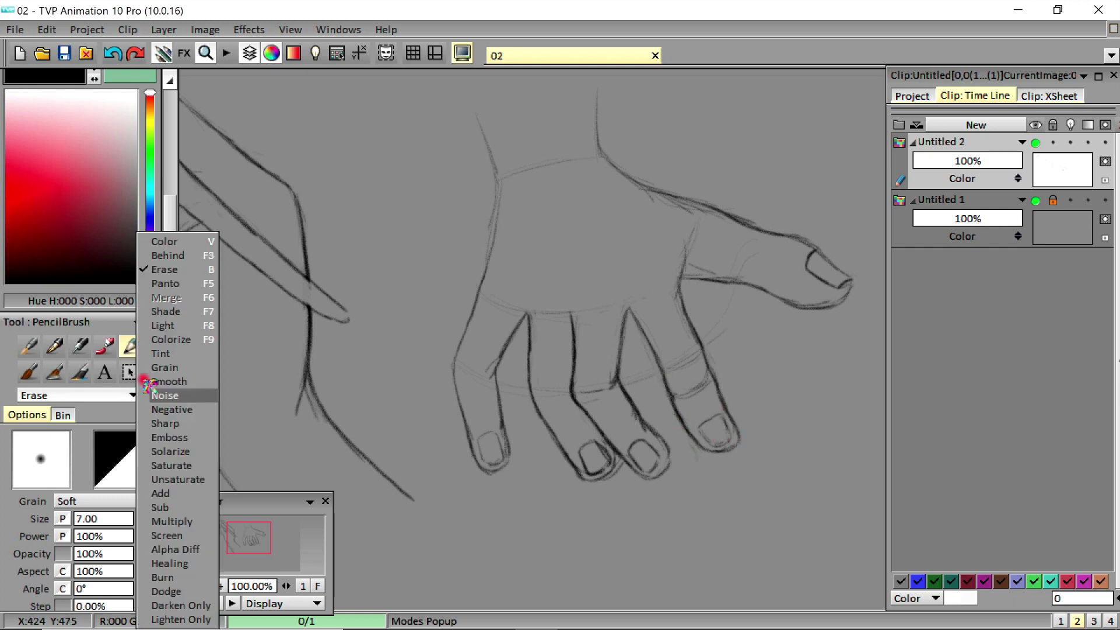
left_click(172, 246)
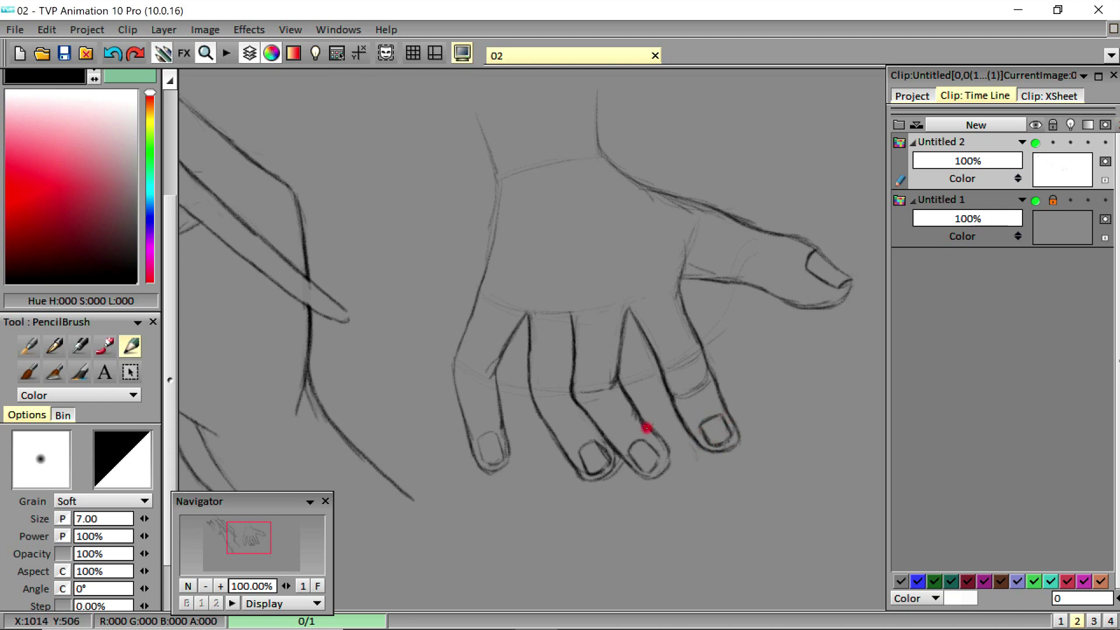
left_click(134, 397)
left_click(172, 270)
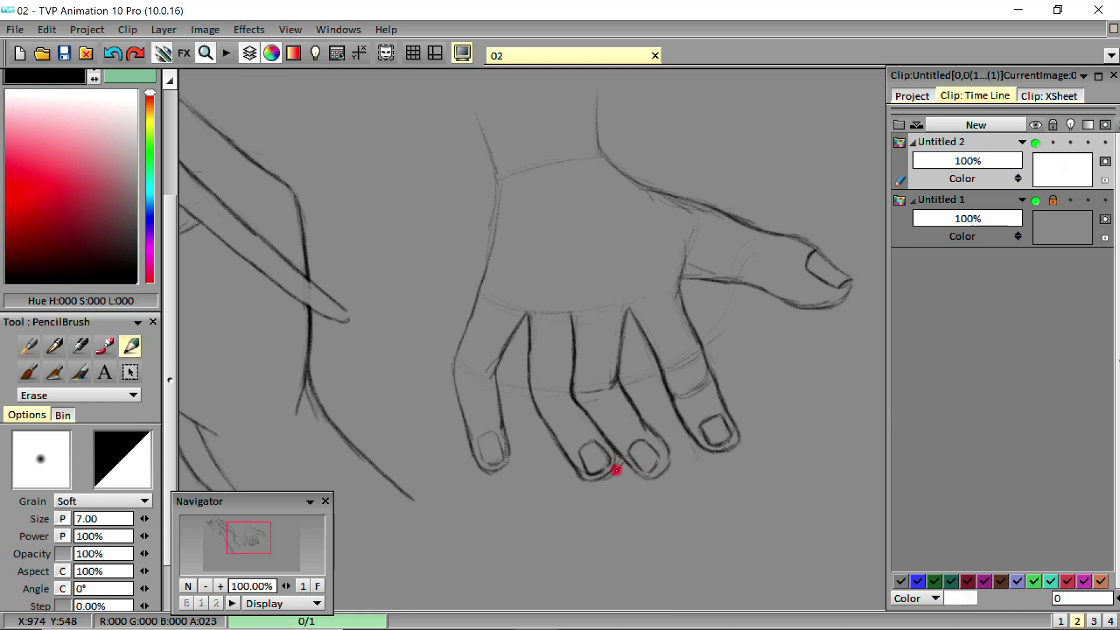
- Darken the ring finger's outer contour in Color mode and thin its rough edges in Erase mode
left_click(133, 397)
left_click(172, 239)
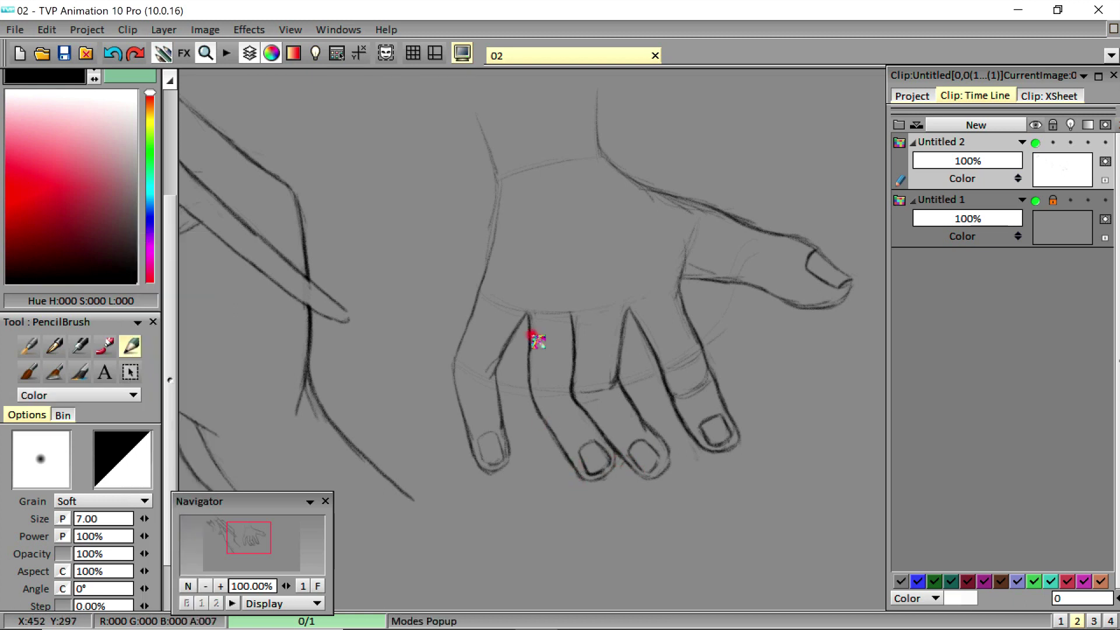
mouse_move(528, 317)
left_mouse_down()
mouse_move(530, 373)
mouse_move(576, 385)
mouse_move(529, 388)
mouse_move(558, 444)
mouse_move(535, 410)
mouse_move(600, 479)
left_mouse_up()
left_click(134, 397)
left_click(187, 270)
left_click_drag(533, 365, 531, 388)
mouse_move(531, 343)
left_mouse_down()
mouse_move(544, 415)
mouse_move(580, 470)
mouse_move(613, 460)
mouse_move(600, 474)
left_mouse_up()
- In Color mode, darken the contours of the little finger, the palm's outer side and both sides of the wrist
left_click(134, 396)
left_click(185, 245)
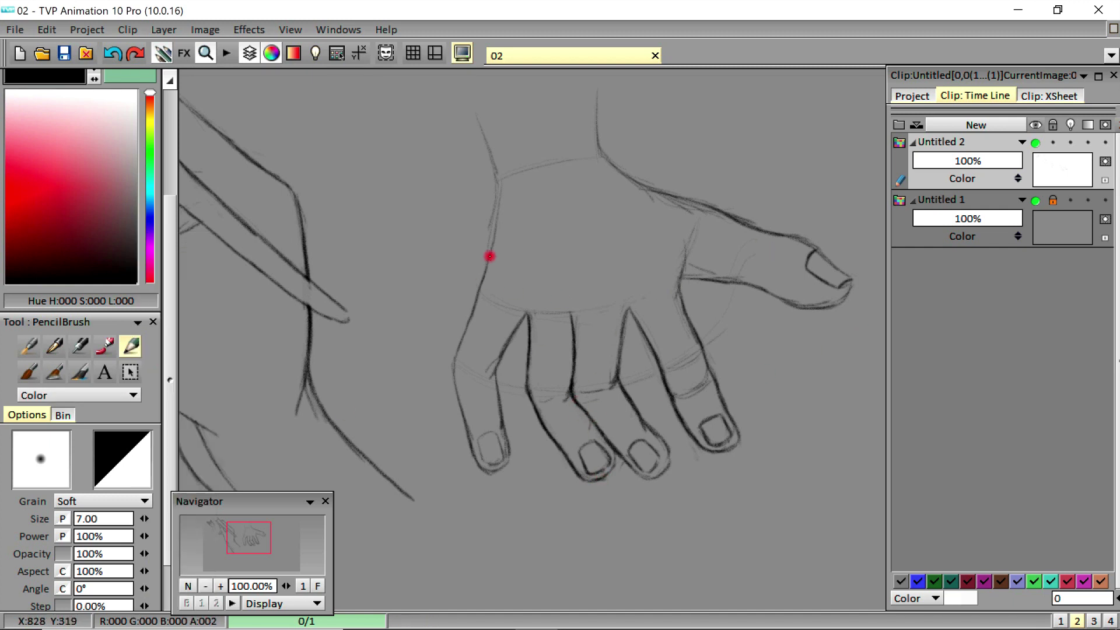
mouse_move(481, 278)
left_mouse_down()
mouse_move(455, 376)
mouse_move(471, 449)
mouse_move(483, 437)
mouse_move(492, 462)
left_mouse_up()
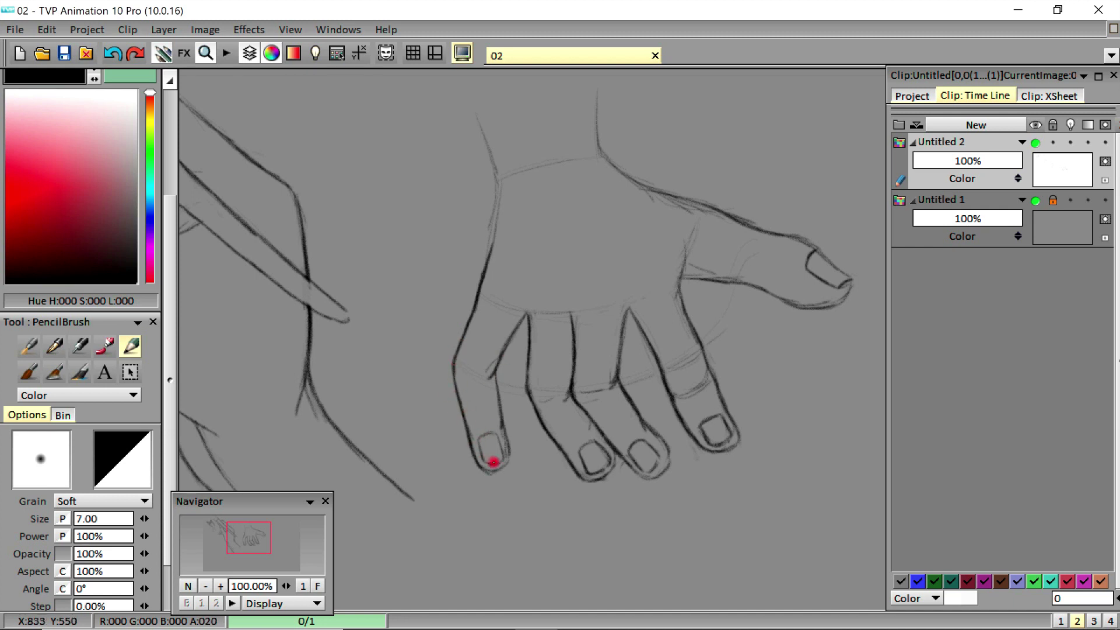
left_click_drag(500, 413, 507, 444)
key("e")
key("e")
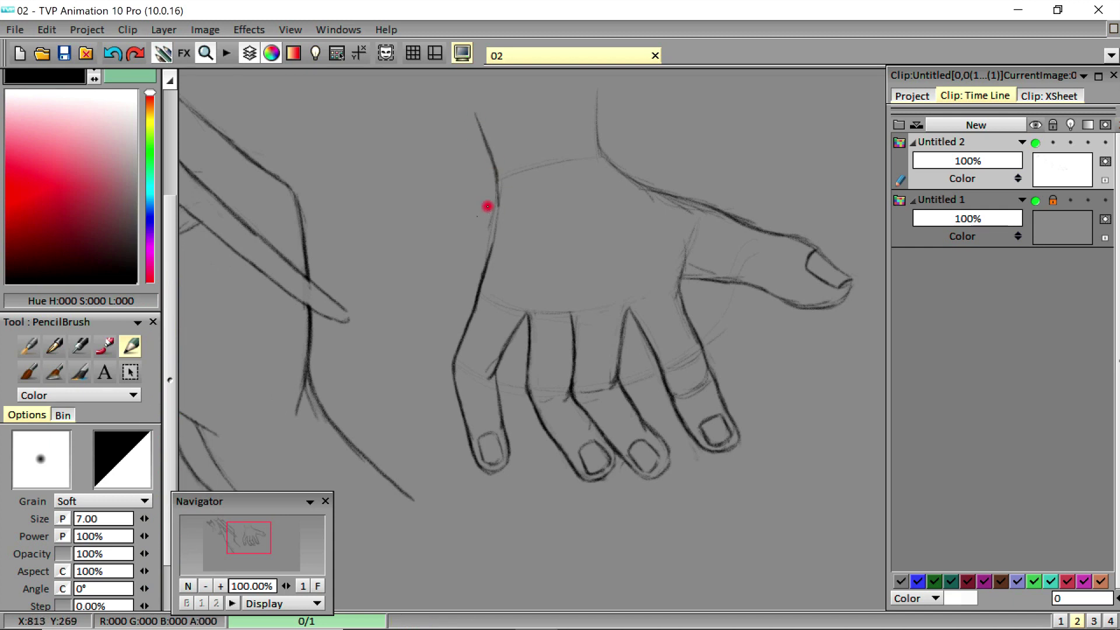
mouse_move(600, 84)
left_mouse_down()
mouse_move(600, 153)
mouse_move(655, 190)
left_mouse_up()
left_click_drag(599, 145, 700, 204)
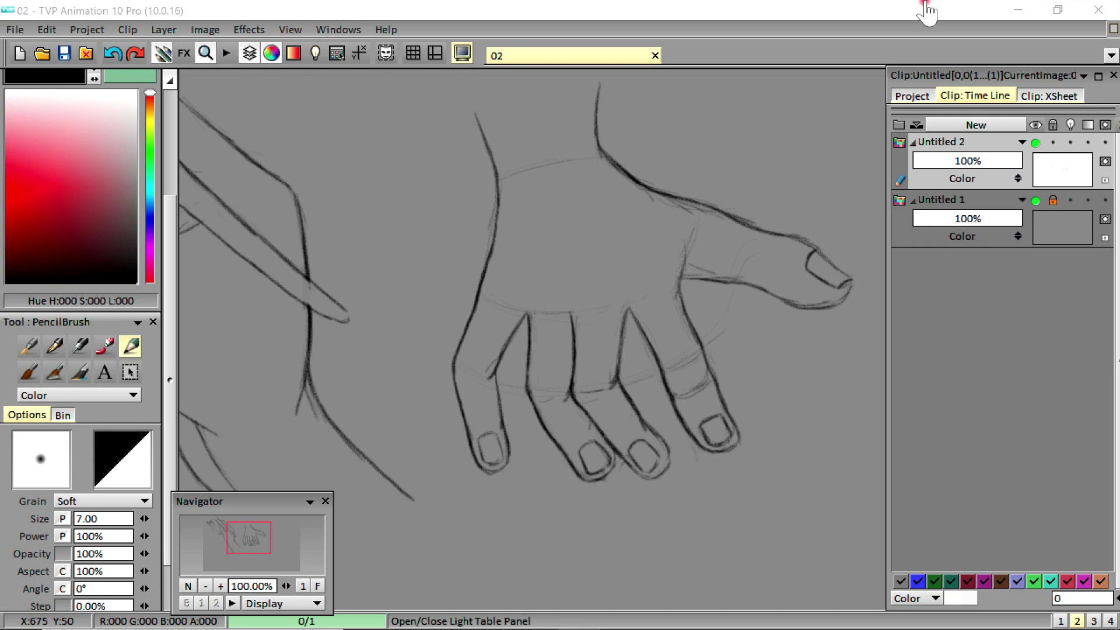
- Start another hand on the blank area beside the thumb with the wrist side, back of the hand and outstretched top finger
left_click_drag(248, 537, 285, 536)
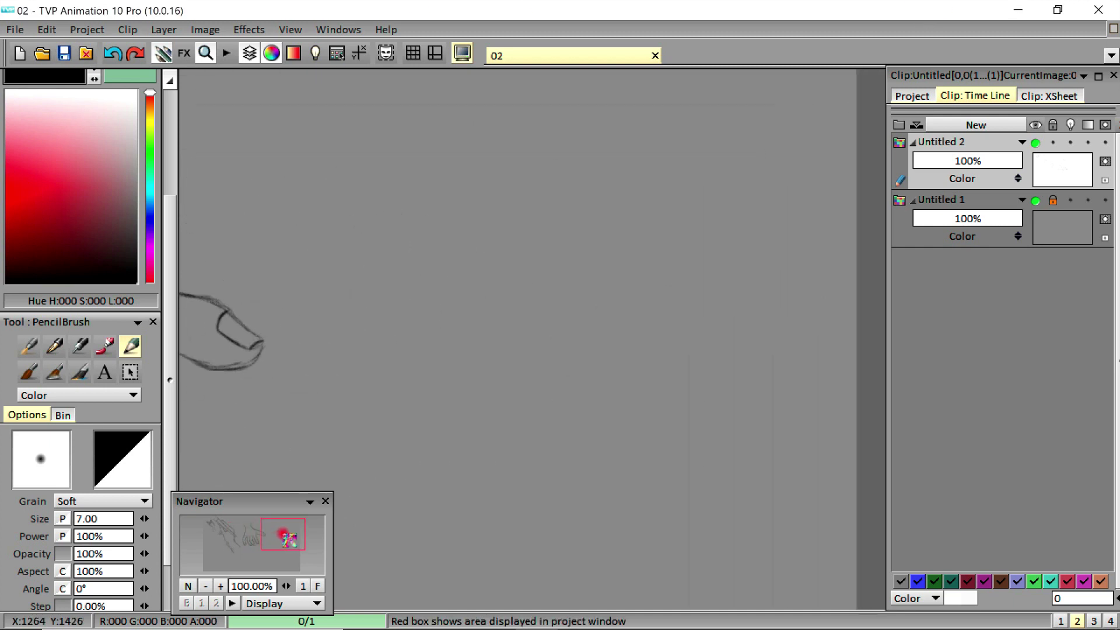
mouse_move(407, 283)
left_mouse_down()
mouse_move(423, 208)
mouse_move(539, 163)
mouse_move(612, 181)
mouse_move(595, 186)
mouse_move(621, 211)
left_mouse_up()
mouse_move(569, 177)
left_mouse_down()
mouse_move(630, 179)
mouse_move(685, 207)
mouse_move(648, 216)
mouse_move(693, 232)
mouse_move(607, 232)
mouse_move(677, 228)
left_mouse_up()
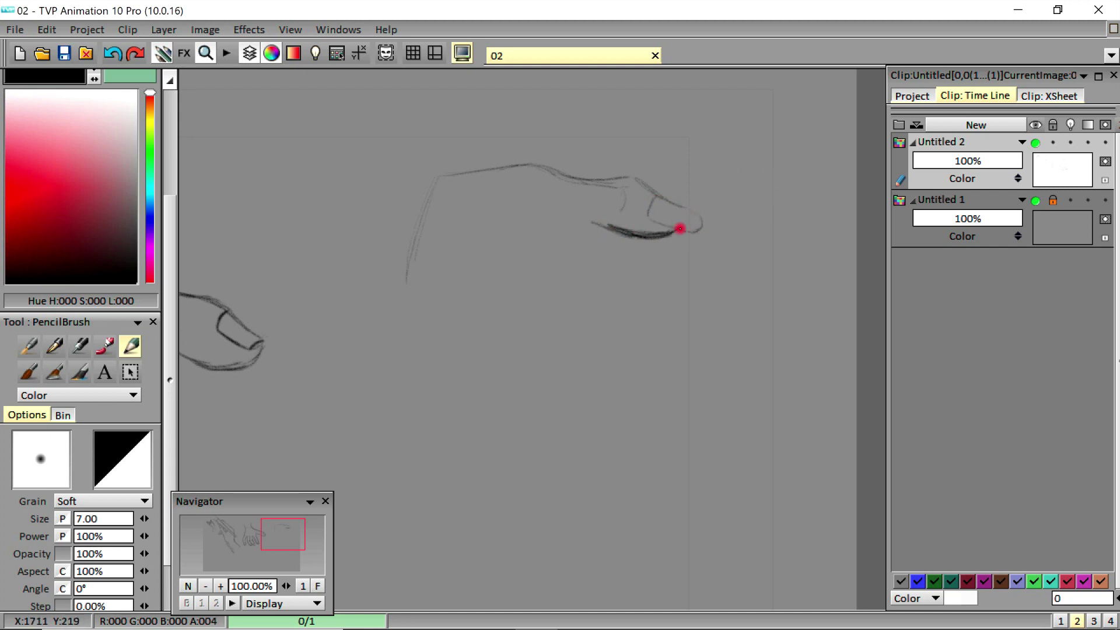
left_click_drag(588, 224, 525, 230)
mouse_move(595, 220)
left_mouse_down()
mouse_move(540, 237)
mouse_move(640, 274)
left_mouse_up()
left_click_drag(438, 180, 387, 317)
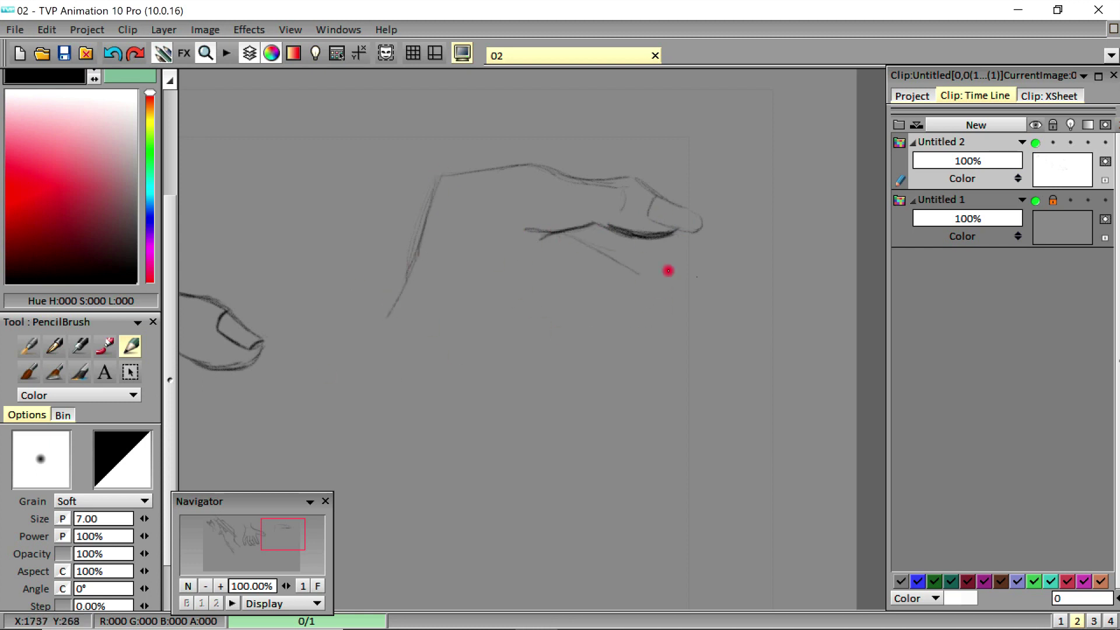
- Draw a short curled fingertip beneath the new hand's top finger and the upper contour of the finger extending behind it
left_click_drag(550, 229, 506, 220)
mouse_move(543, 237)
left_mouse_down()
mouse_move(560, 253)
mouse_move(550, 282)
left_mouse_up()
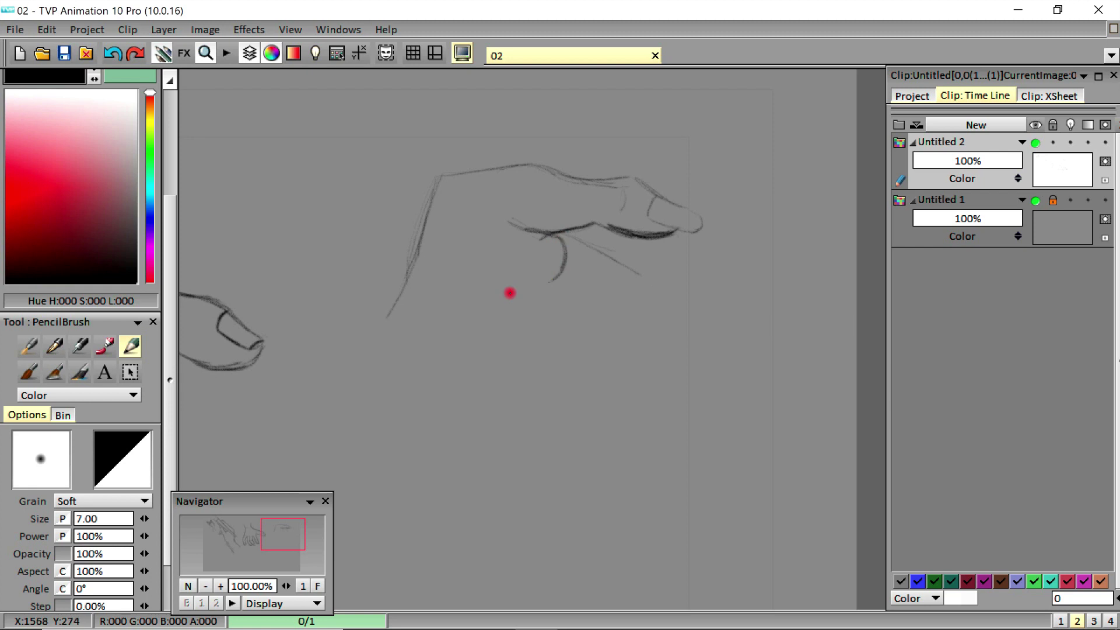
left_click_drag(559, 235, 620, 272)
mouse_move(575, 239)
left_mouse_down()
mouse_move(653, 278)
mouse_move(692, 332)
mouse_move(651, 277)
mouse_move(691, 303)
left_mouse_up()
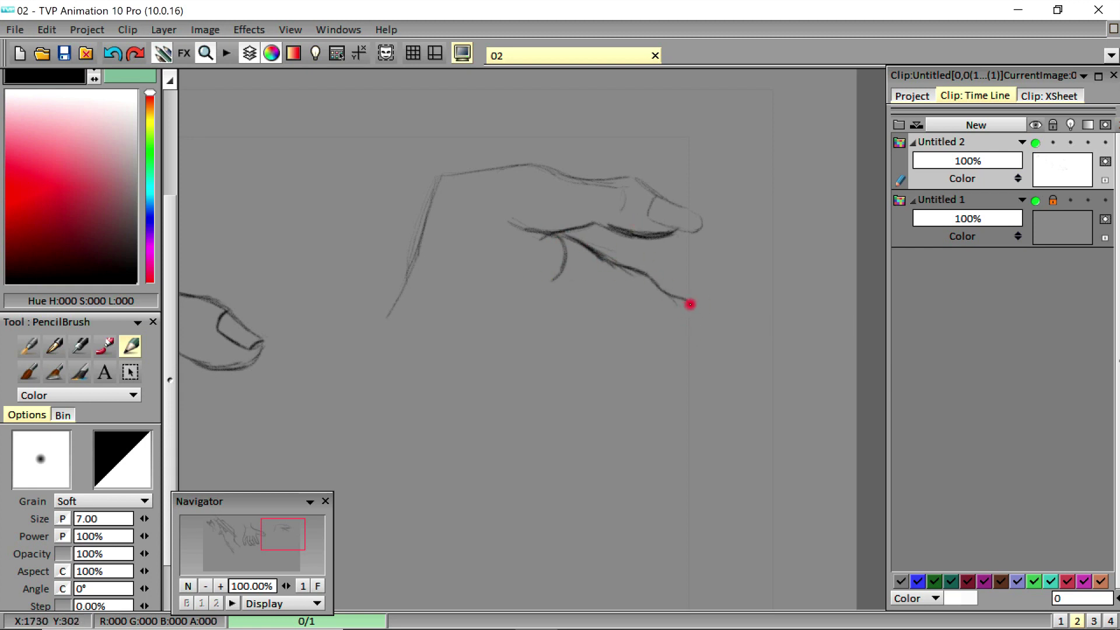
left_click_drag(517, 271, 557, 277)
mouse_move(561, 245)
left_mouse_down()
mouse_move(530, 281)
mouse_move(521, 276)
left_mouse_up()
- Complete the extended second finger with its lower contour and rounded tip
mouse_move(557, 293)
left_mouse_down()
mouse_move(551, 315)
mouse_move(511, 313)
mouse_move(636, 321)
left_mouse_up()
left_click_drag(560, 289, 655, 330)
left_click_drag(560, 290, 659, 334)
- Draw the new hand's lowest finger with its lower contour and a rounded tip under the second finger
left_click_drag(499, 301, 606, 350)
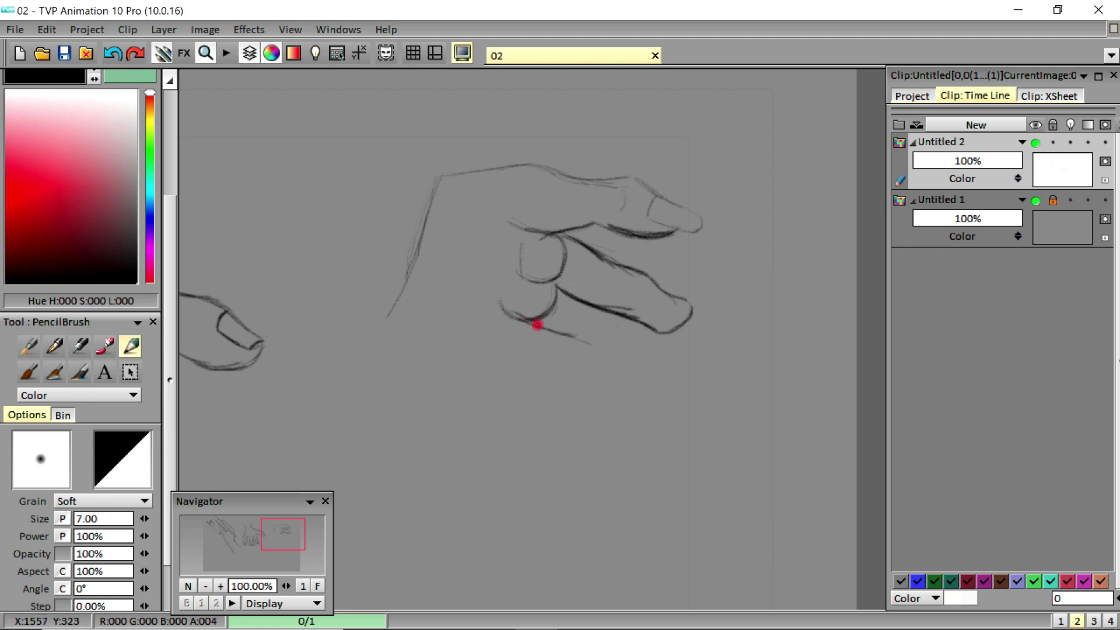
left_click_drag(533, 322, 612, 348)
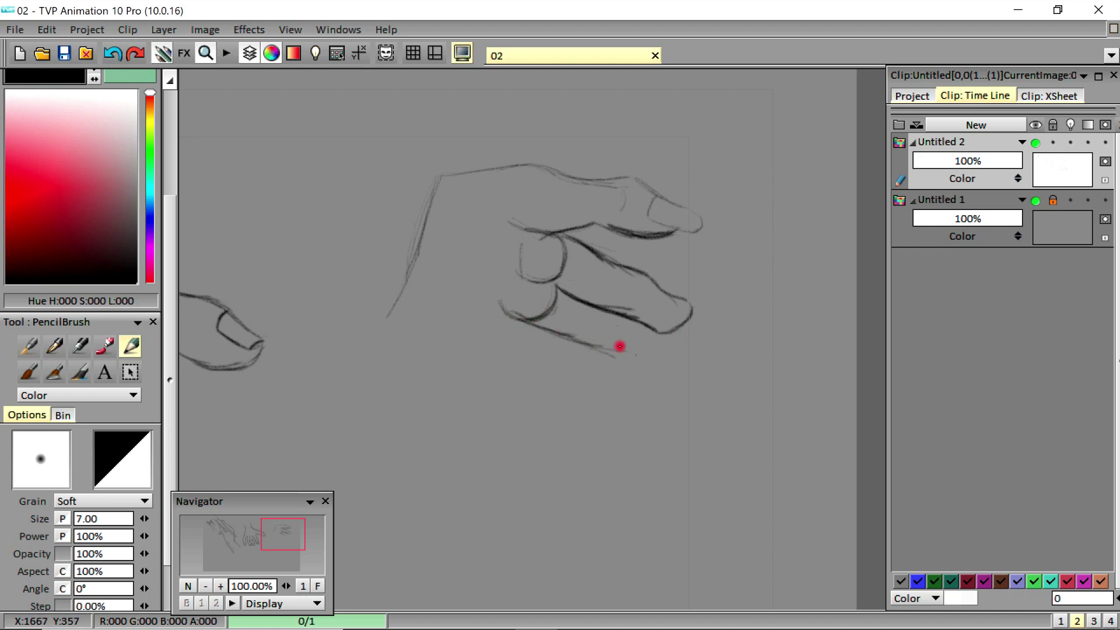
mouse_move(529, 322)
left_mouse_down()
mouse_move(622, 358)
mouse_move(683, 335)
mouse_move(624, 367)
left_mouse_up()
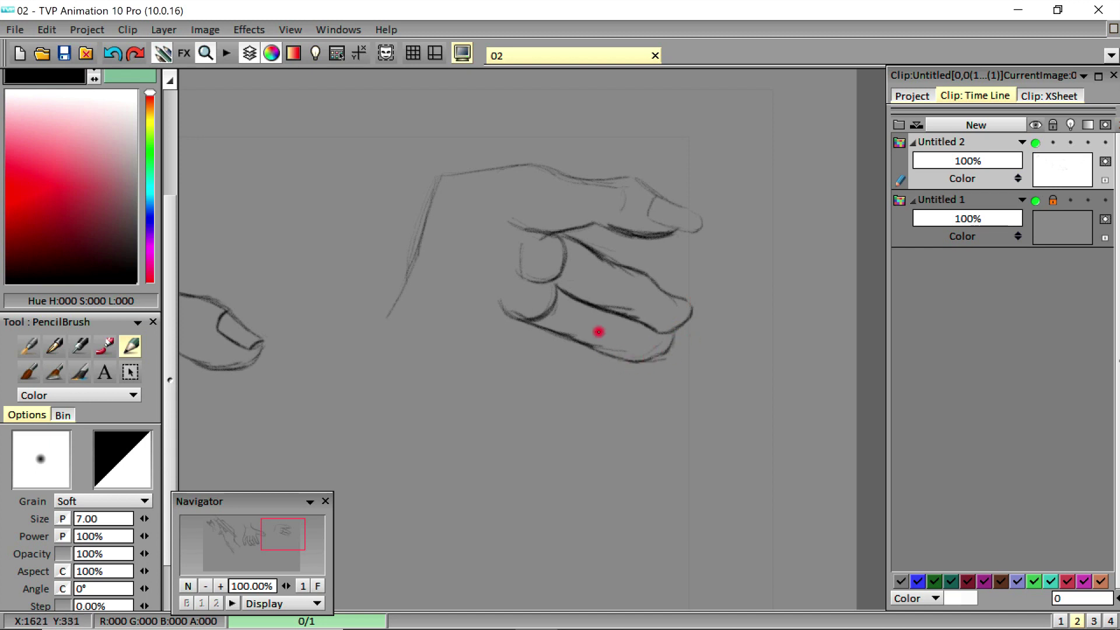
mouse_move(545, 327)
left_mouse_down()
mouse_move(634, 362)
mouse_move(668, 346)
left_mouse_up()
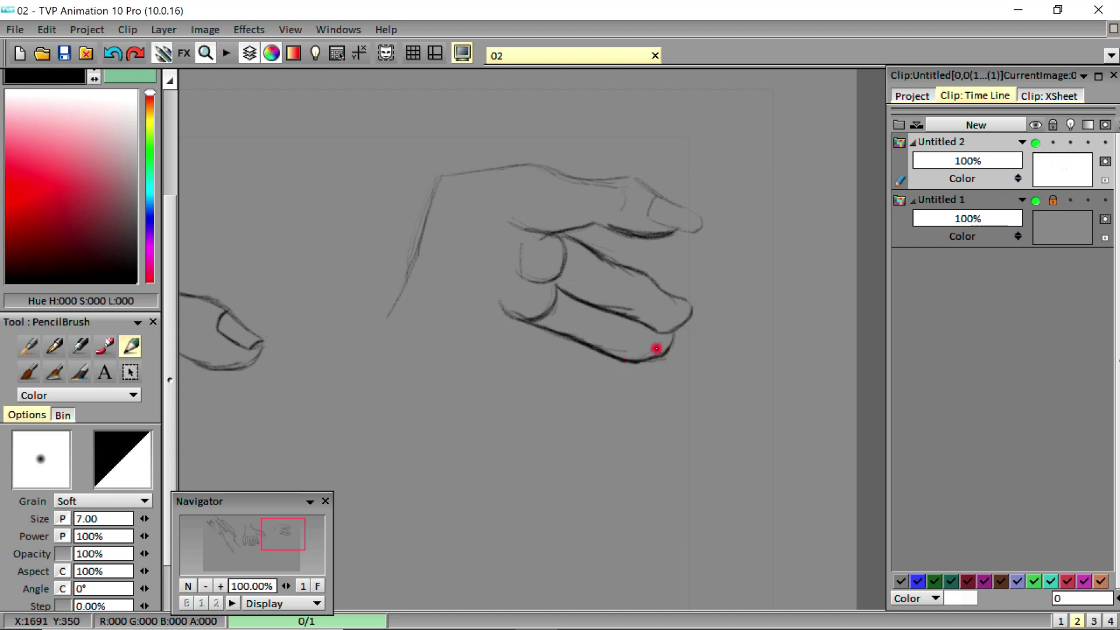
- Draw another finger with a rounded tip beneath the lowest one and darken the contour between the two
left_click(520, 344)
mouse_move(484, 340)
left_mouse_down()
mouse_move(527, 328)
mouse_move(613, 389)
left_mouse_up()
mouse_move(510, 342)
left_mouse_down()
mouse_move(598, 386)
mouse_move(647, 365)
mouse_move(635, 373)
mouse_move(491, 343)
mouse_move(600, 382)
mouse_move(645, 357)
left_mouse_up()
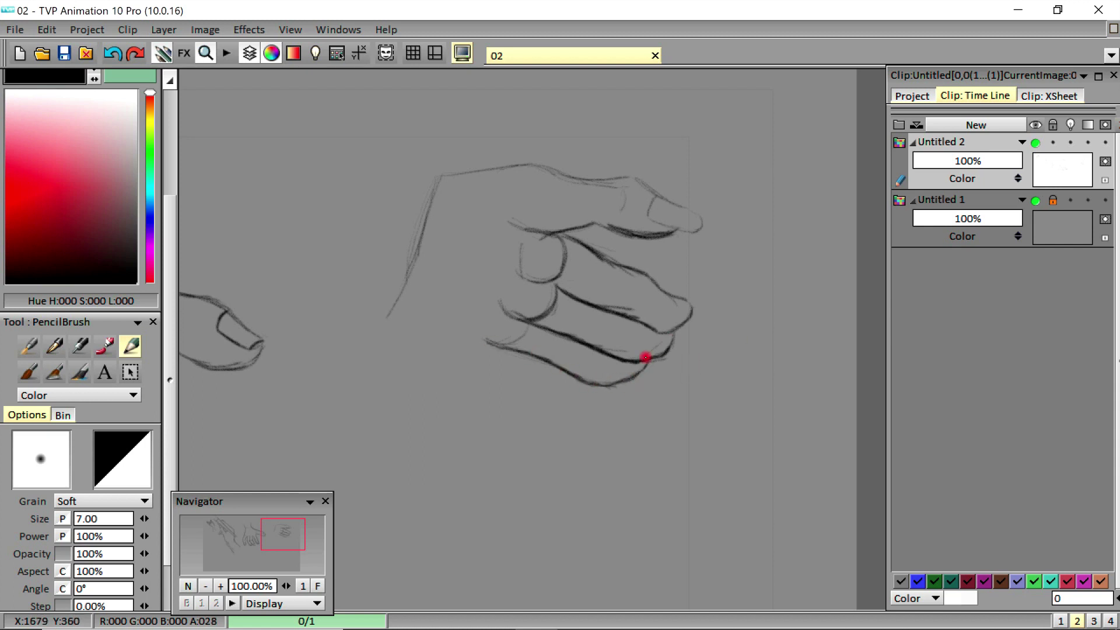
- Draw the little finger beneath the others and the lower edge of the hand running back to the wrist
mouse_move(407, 334)
left_mouse_down()
mouse_move(472, 369)
mouse_move(547, 386)
left_mouse_up()
mouse_move(483, 370)
left_mouse_down()
mouse_move(565, 410)
mouse_move(603, 399)
mouse_move(600, 408)
mouse_move(616, 393)
left_mouse_up()
mouse_move(440, 178)
left_mouse_down()
mouse_move(387, 295)
mouse_move(418, 333)
mouse_move(476, 363)
left_mouse_up()
mouse_move(390, 305)
left_mouse_down()
mouse_move(442, 345)
mouse_move(431, 344)
mouse_move(554, 397)
left_mouse_up()
- Draw a sleeve cuff around the wrist with a dark front edge, upper and lower contours and a back line
left_click_drag(441, 174, 376, 331)
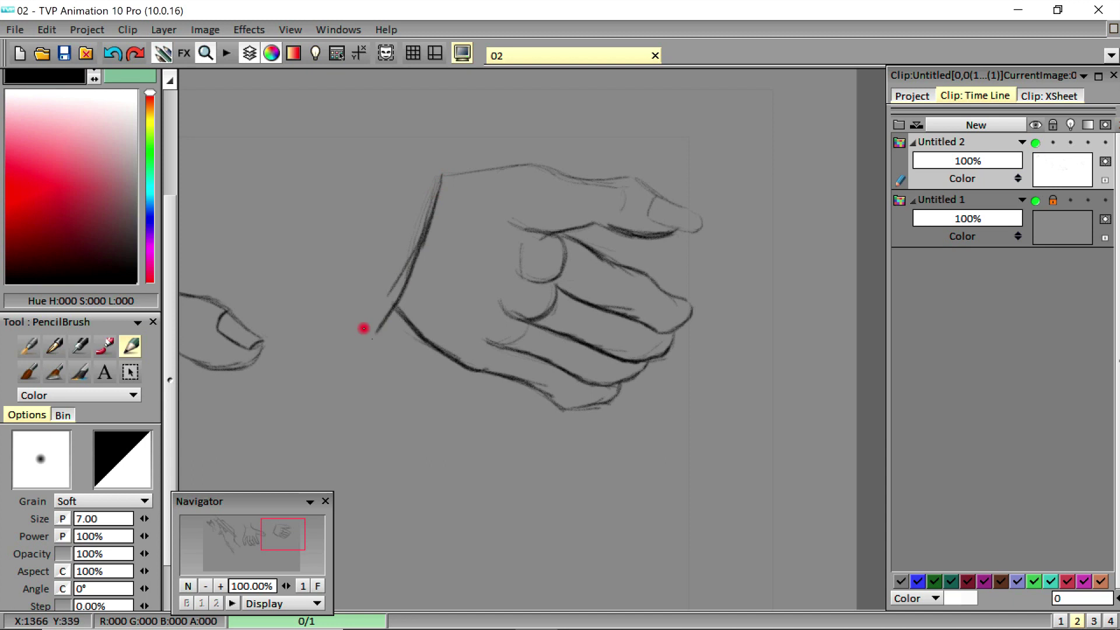
left_click_drag(318, 298, 374, 335)
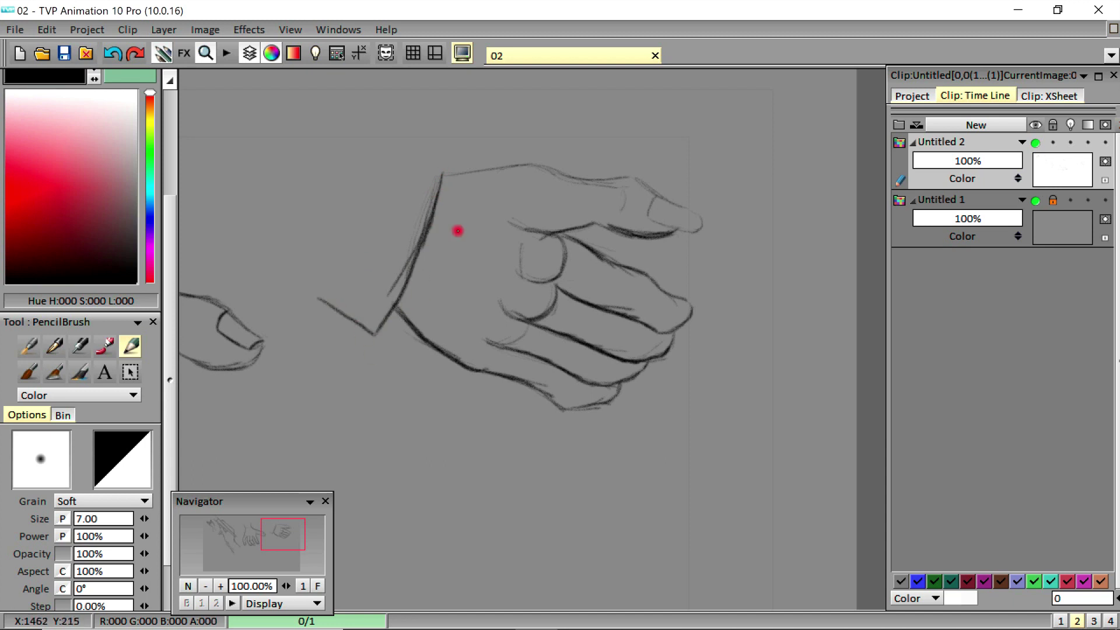
left_click_drag(438, 171, 382, 153)
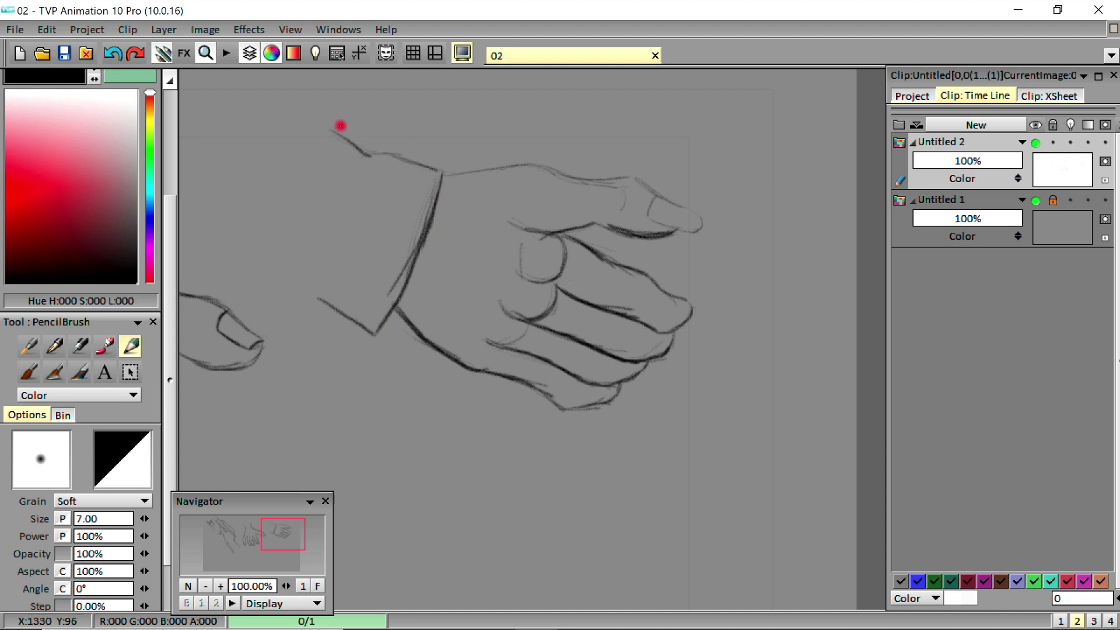
left_click_drag(324, 123, 446, 174)
left_click_drag(366, 160, 332, 290)
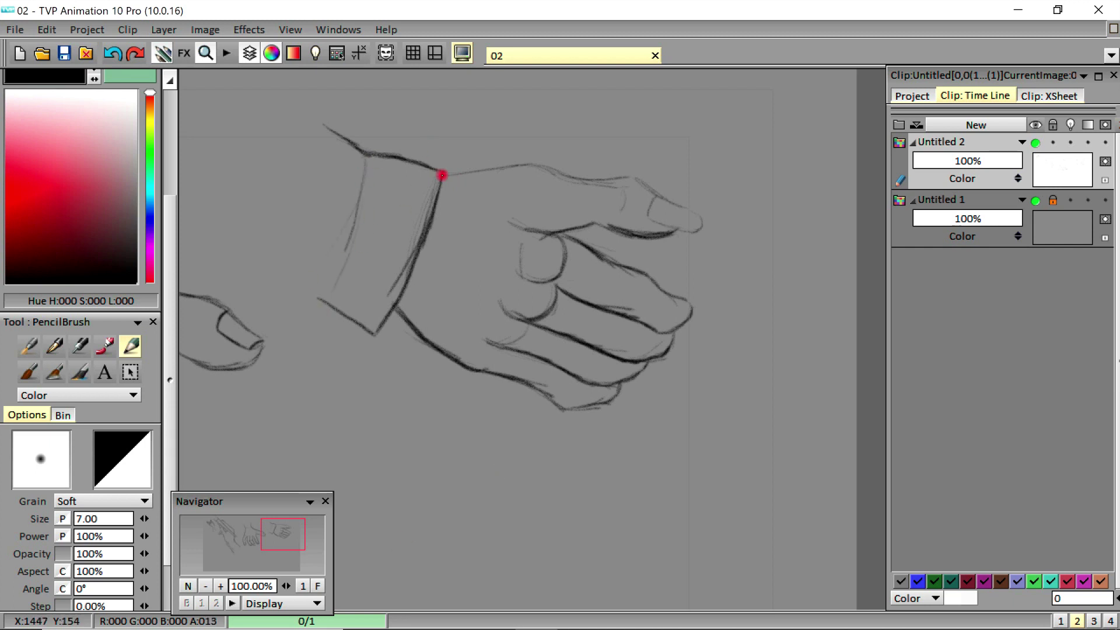
- Darken the upper contour of the hand and thumb, including the thumbnail, and lighten the thumb's lower contour with Erase mode
mouse_move(441, 175)
left_mouse_down()
mouse_move(528, 164)
mouse_move(515, 165)
mouse_move(629, 176)
mouse_move(668, 194)
mouse_move(654, 218)
mouse_move(700, 221)
left_mouse_up()
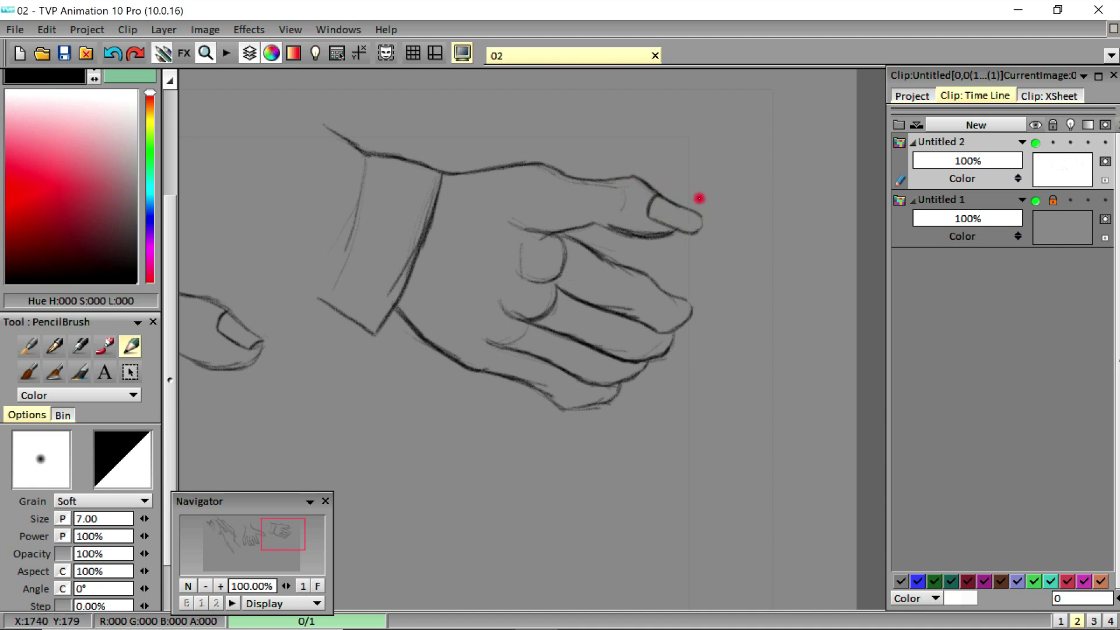
left_click(79, 395)
left_click(169, 268)
mouse_move(613, 231)
left_mouse_down()
mouse_move(655, 230)
mouse_move(624, 229)
left_mouse_up()
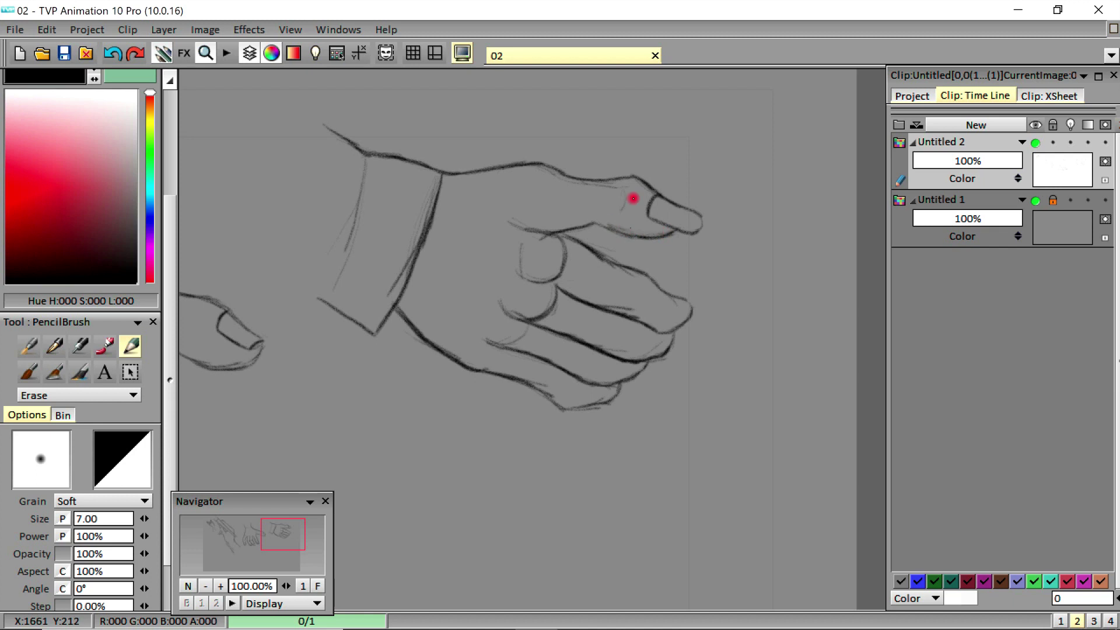
- In Color mode, add short knuckle creases across the thumb and each of the four fingers
left_click(78, 395)
left_click(169, 244)
left_click_drag(627, 183, 622, 195)
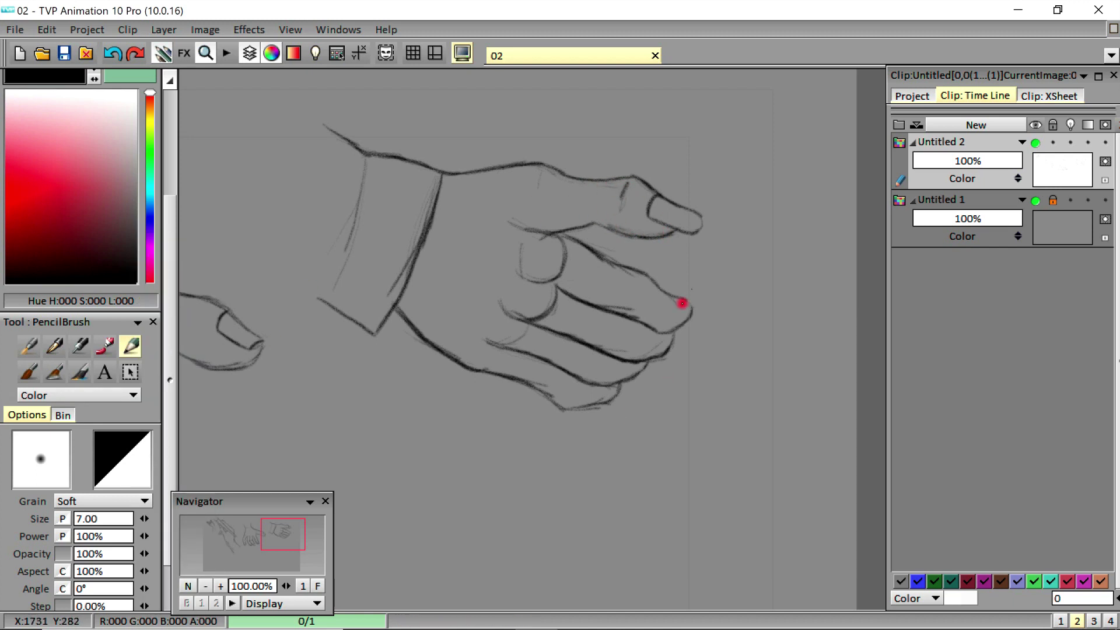
left_click_drag(637, 282, 634, 305)
left_click_drag(631, 282, 611, 347)
left_click_drag(622, 330, 604, 378)
left_click_drag(600, 357, 575, 399)
left_click_drag(567, 389, 563, 402)
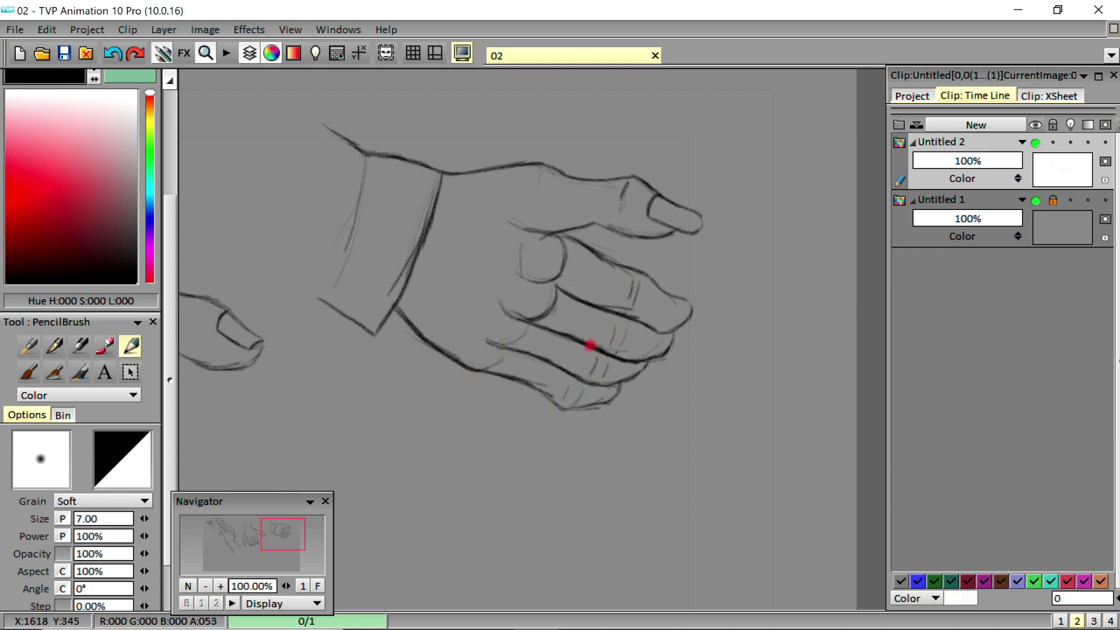
- Switch to Erase mode and clean up the rough, doubled lines along the contours between the fingers
left_click(133, 395)
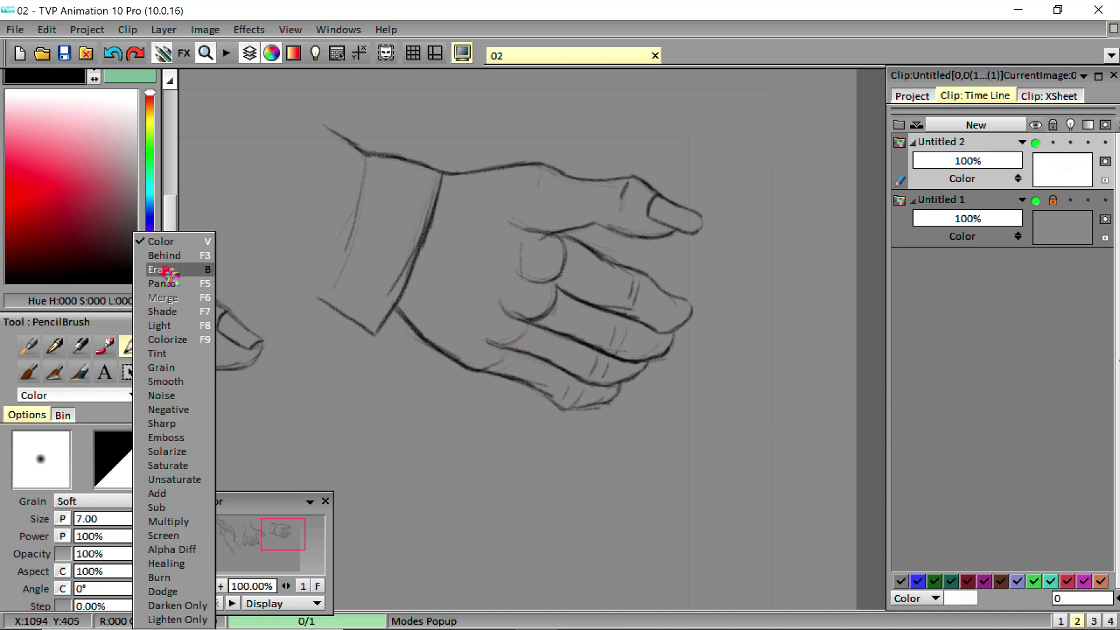
left_click(169, 271)
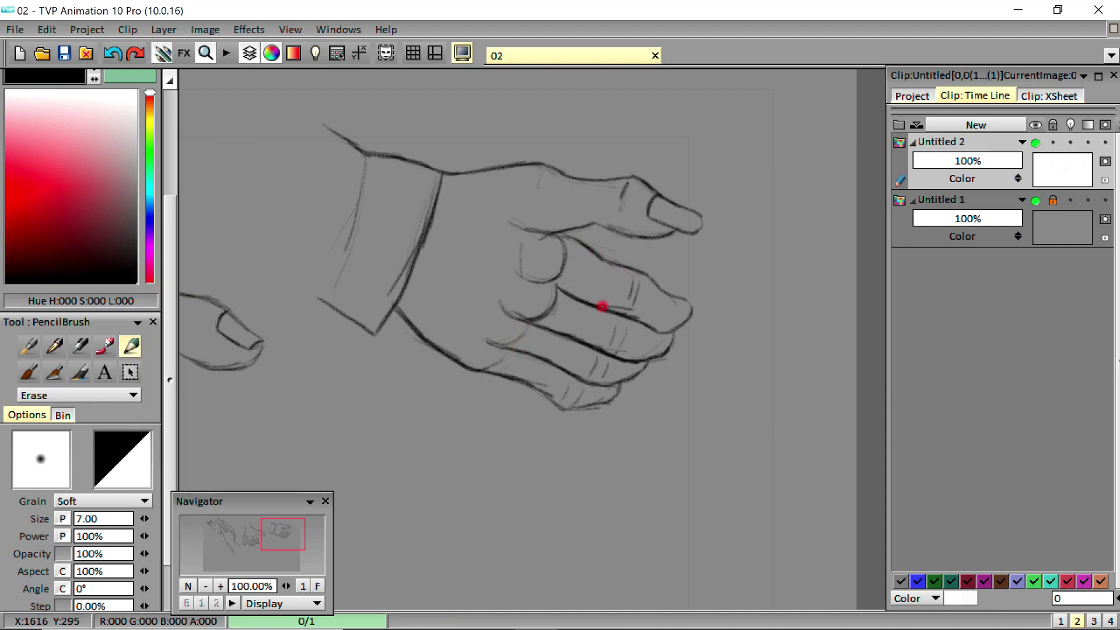
left_click_drag(602, 306, 631, 314)
left_click_drag(565, 287, 659, 326)
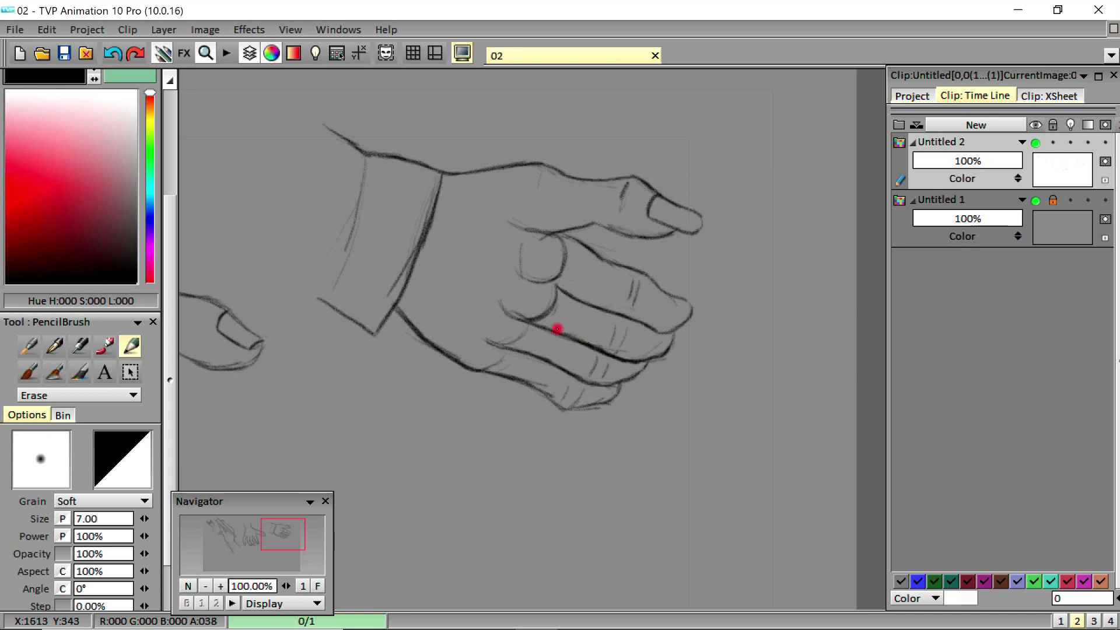
left_click_drag(558, 329, 632, 354)
left_click_drag(531, 382, 598, 409)
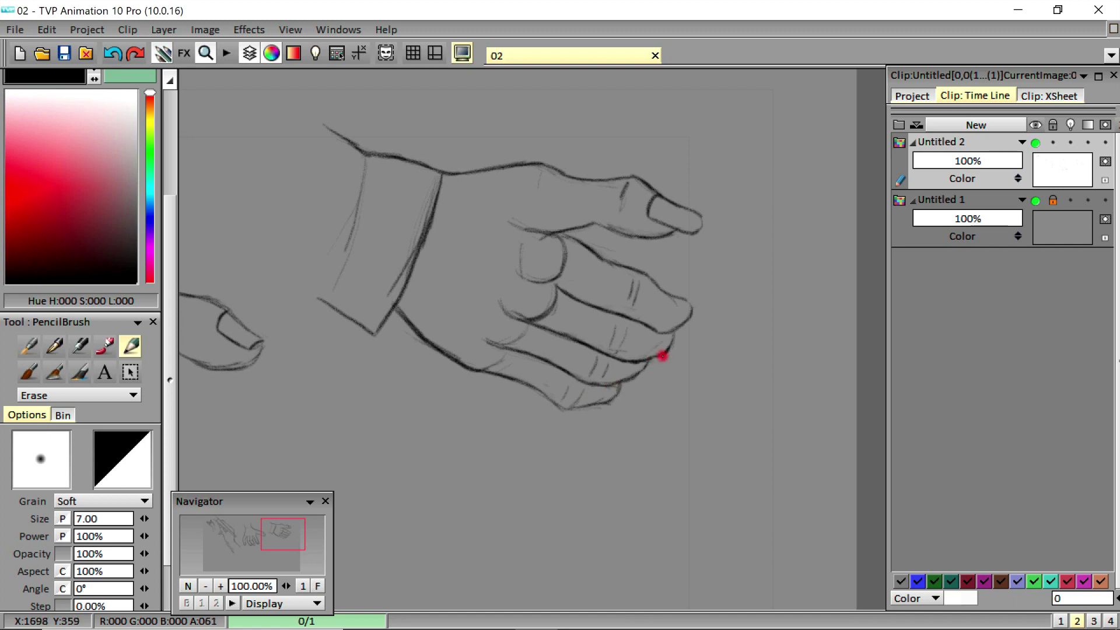
- In Color mode, try drawing an arched finger contour in the gap between the thumb and the finger below
left_click(78, 394)
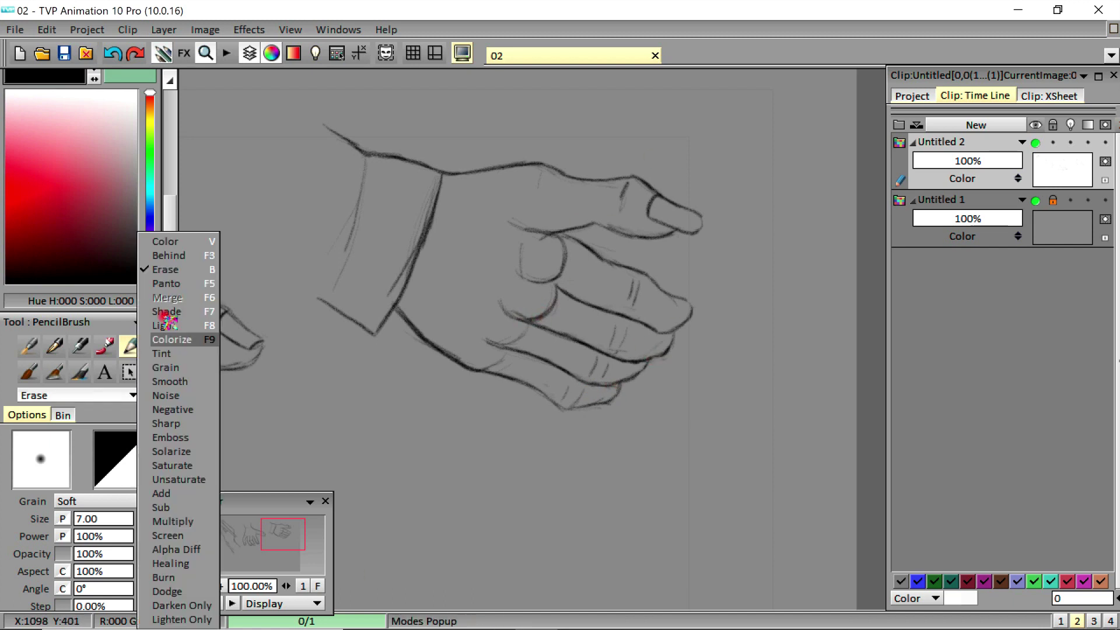
left_click(176, 242)
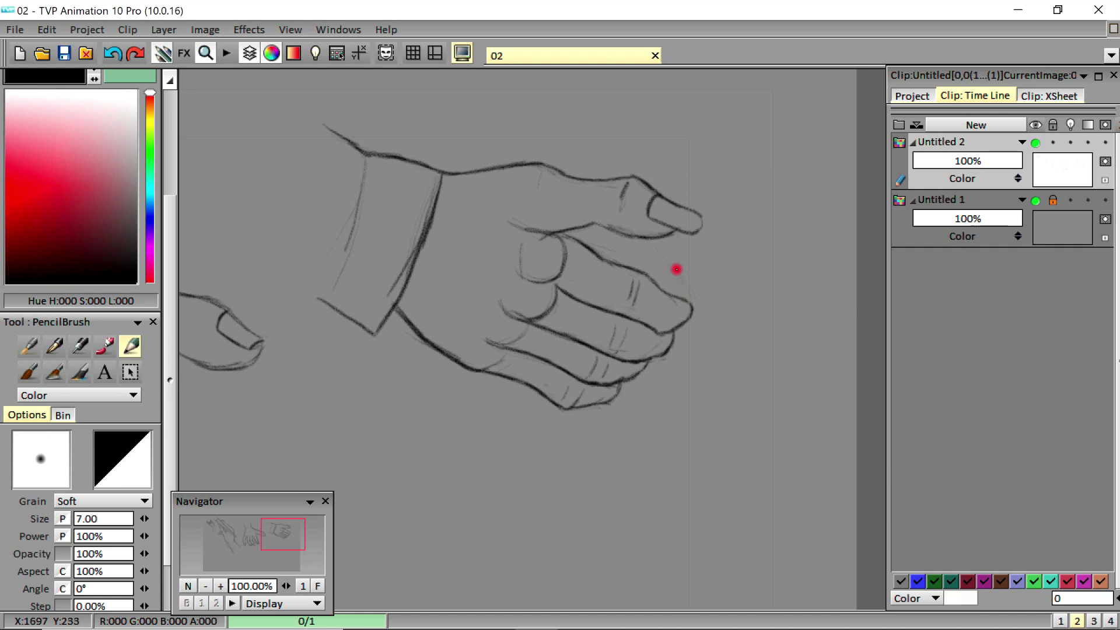
left_click_drag(661, 247, 684, 301)
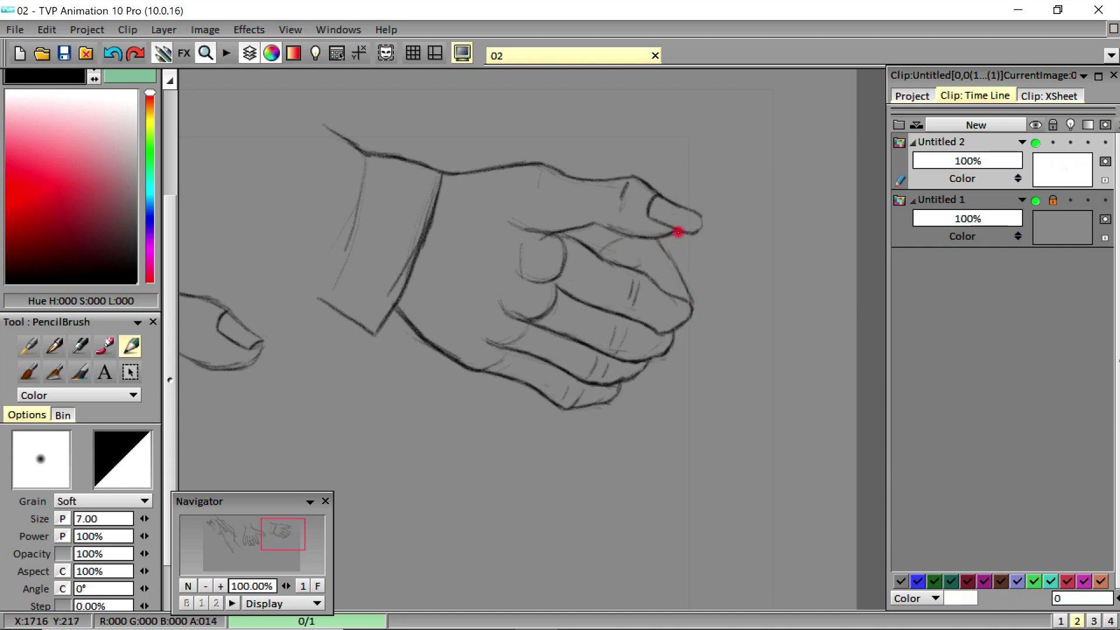
left_click_drag(644, 265, 597, 253)
left_click_drag(660, 239, 686, 309)
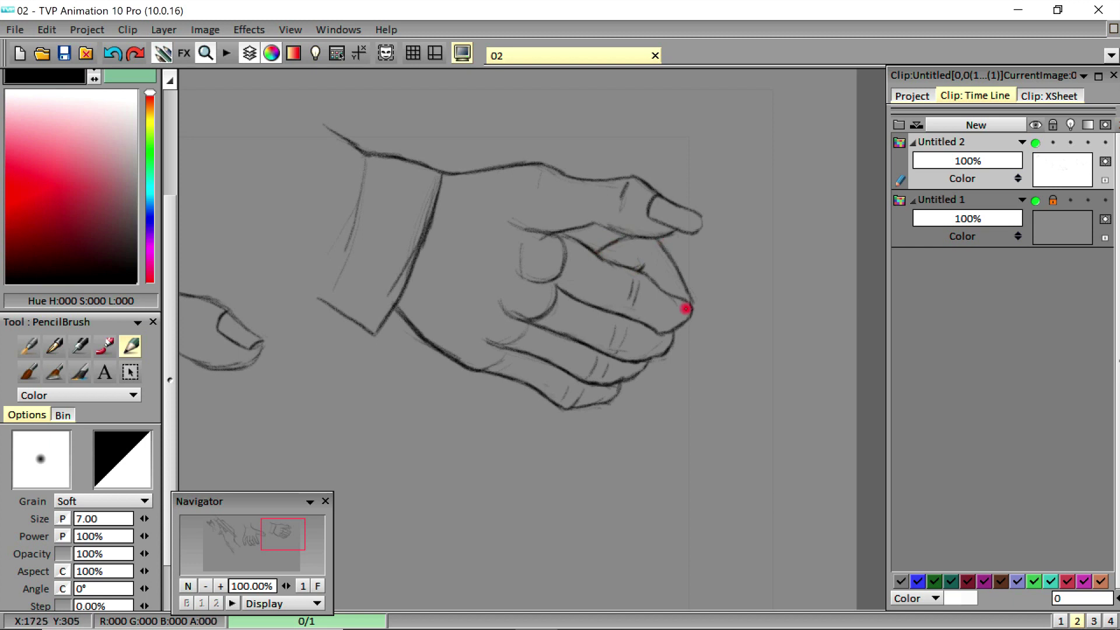
- Darken the thumb's lower contour toward the palm and the lower edge of the upper curled fingertip
left_click_drag(592, 223, 638, 237)
left_click_drag(539, 283, 516, 272)
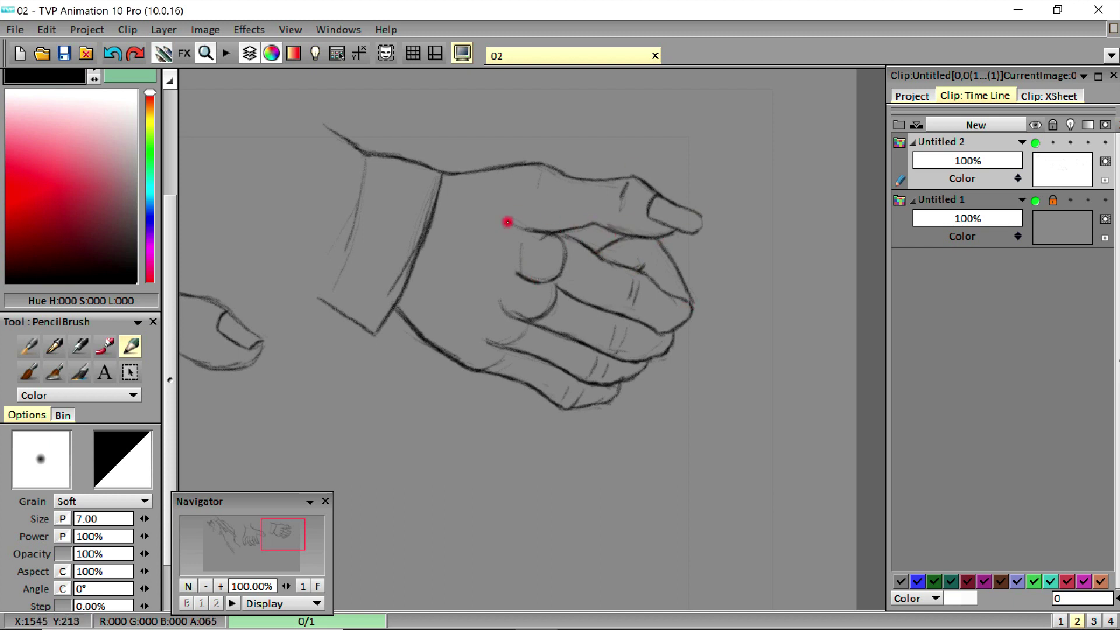
left_click_drag(509, 221, 574, 255)
- Redraw the arched finger lower under the thumb, erase its former upper line and return to Color mode
mouse_move(650, 255)
left_mouse_down()
mouse_move(622, 263)
mouse_move(655, 243)
mouse_move(684, 294)
left_mouse_up()
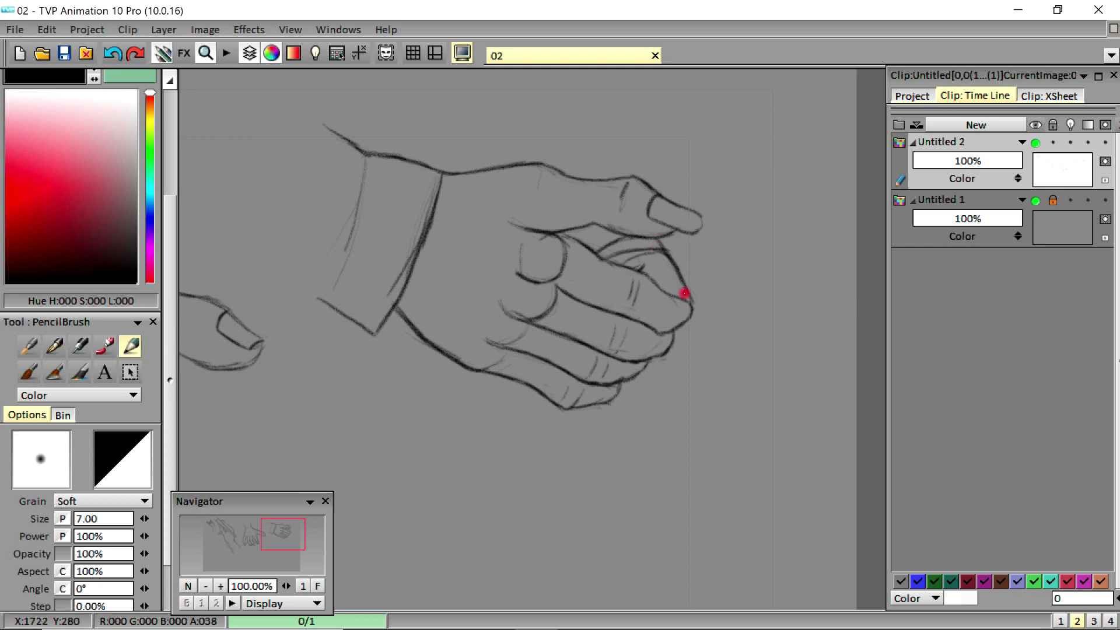
left_click(133, 395)
left_click(185, 272)
mouse_move(640, 257)
left_mouse_down()
mouse_move(662, 242)
mouse_move(609, 242)
left_mouse_up()
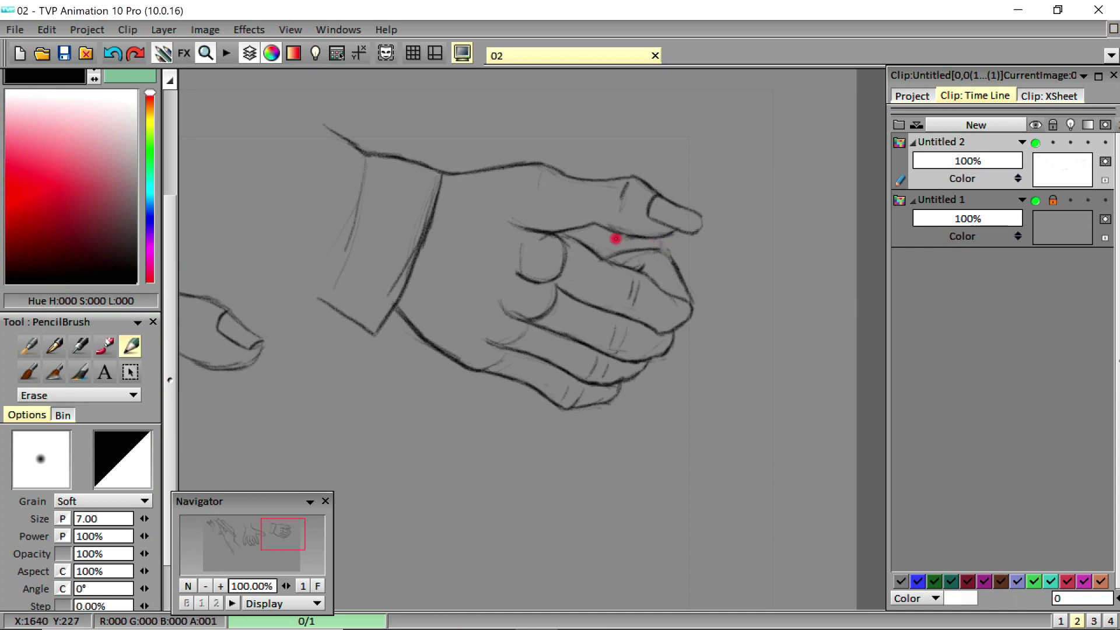
left_click(79, 395)
left_click(175, 254)
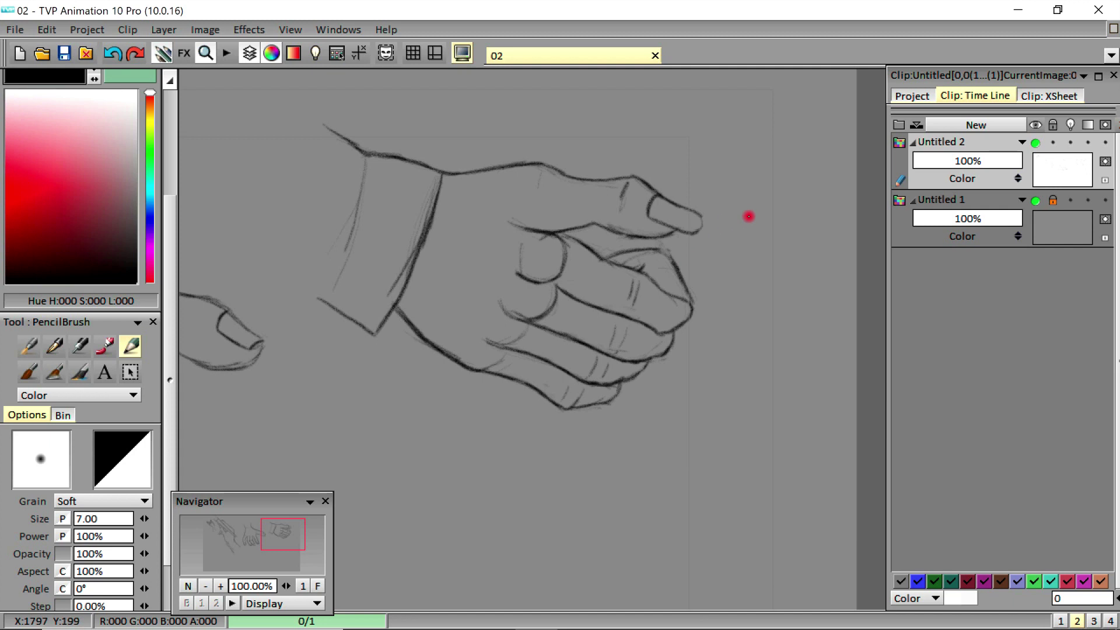
- Rework the arched finger's outline by adding an inner contour, erasing the outer curve and redrawing the top
mouse_move(677, 315)
left_mouse_down()
mouse_move(680, 290)
mouse_move(690, 300)
mouse_move(659, 261)
left_mouse_up()
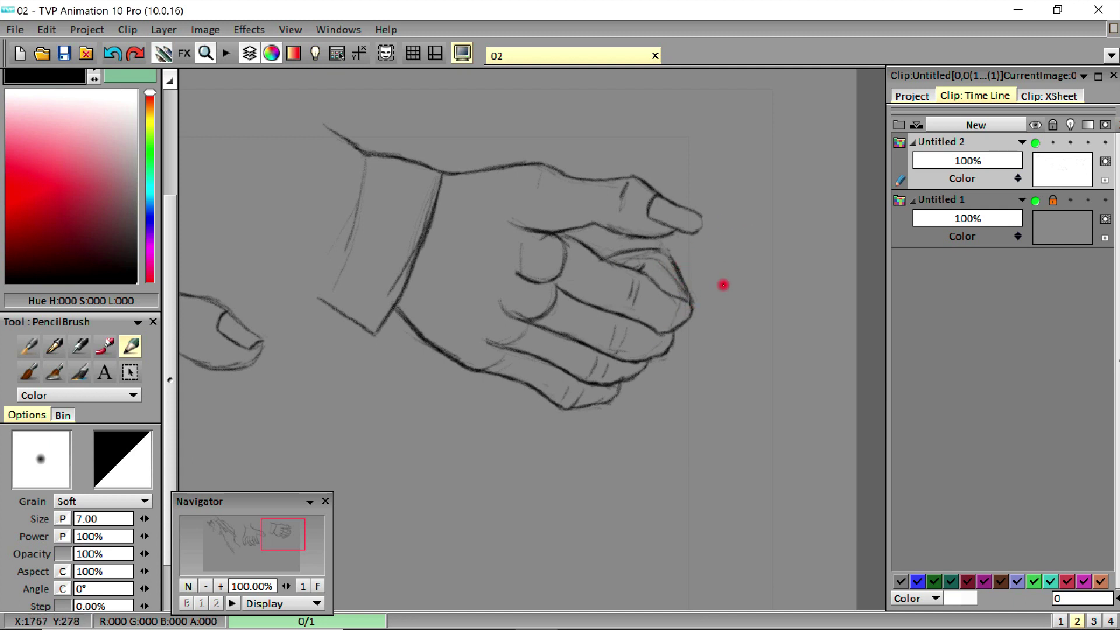
left_click(79, 395)
left_click(222, 267)
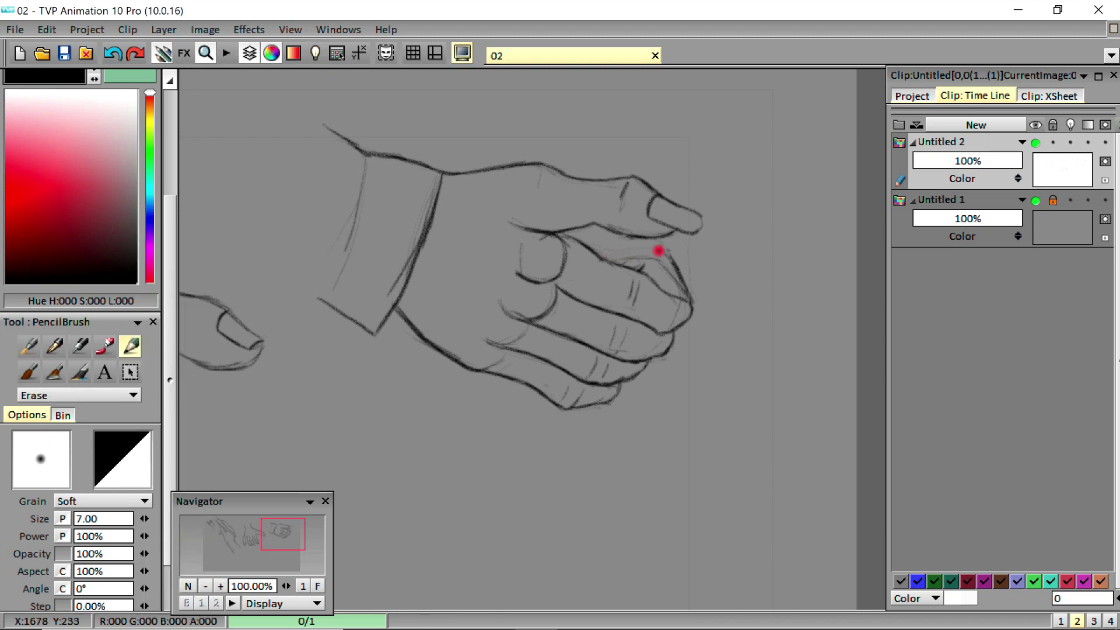
mouse_move(657, 247)
left_mouse_down()
mouse_move(685, 250)
mouse_move(672, 266)
left_mouse_up()
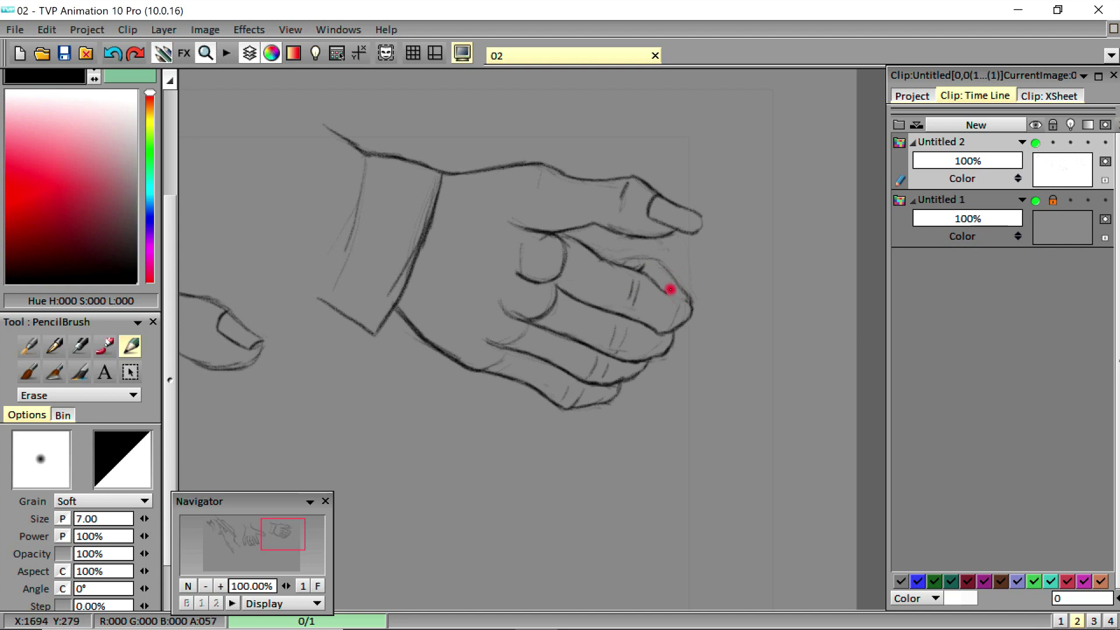
left_click(78, 395)
left_click(169, 240)
left_click_drag(654, 262, 642, 273)
- Undo the latest reworking strokes and erase the arched finger between the thumb and the finger below
left_click(114, 55)
left_click(117, 57)
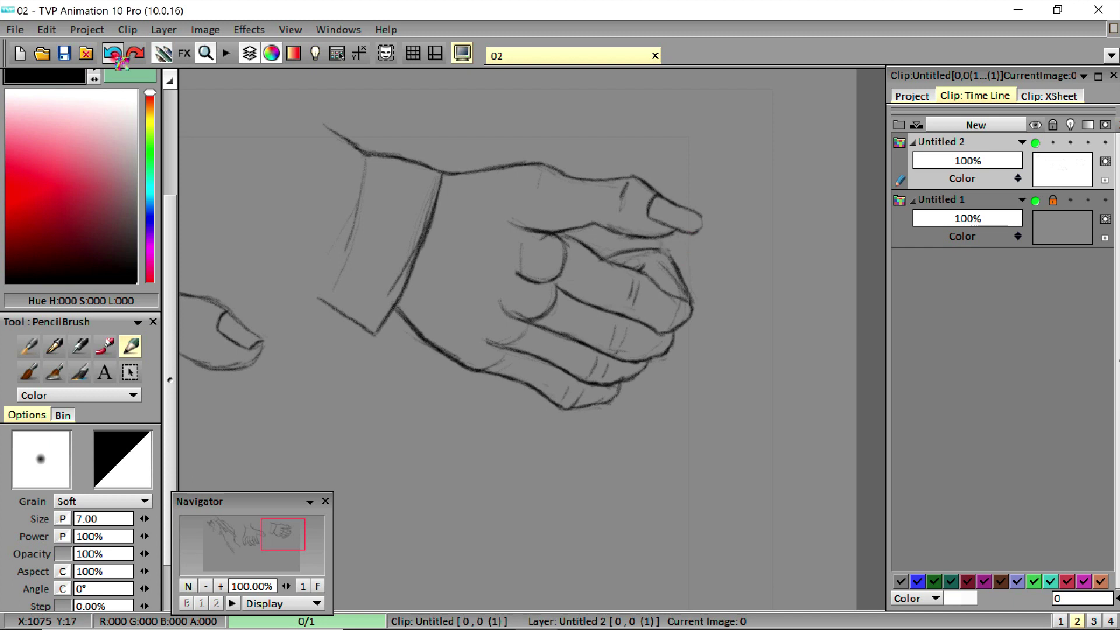
left_click(117, 57)
left_click(134, 395)
left_click(168, 270)
left_click_drag(634, 252, 690, 302)
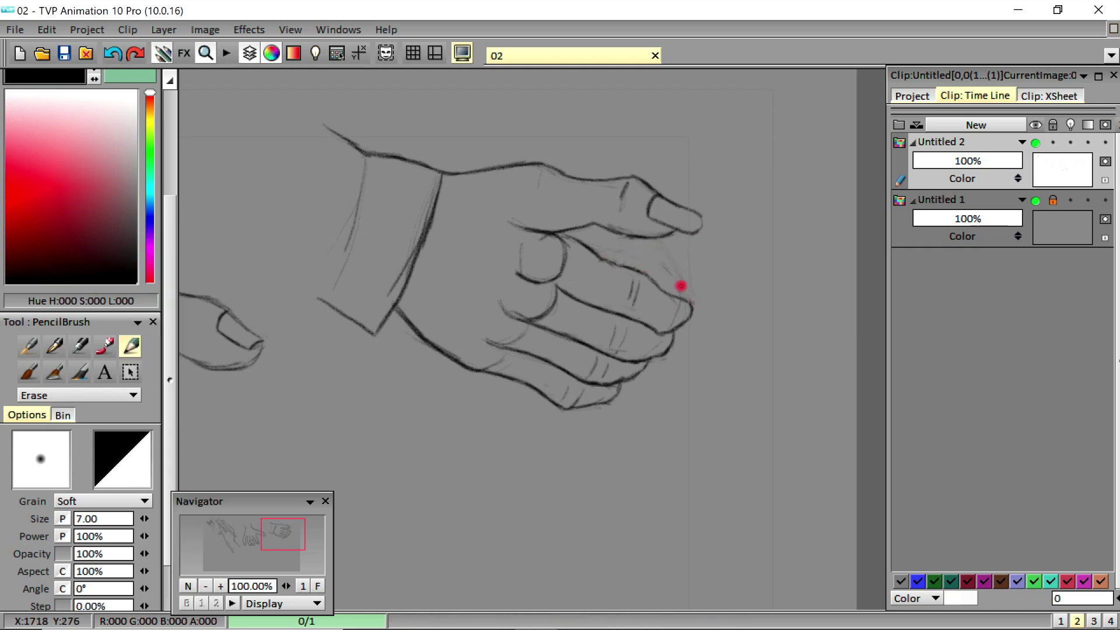
- Fit the whole page of hand studies in view and save the project
left_click(317, 586)
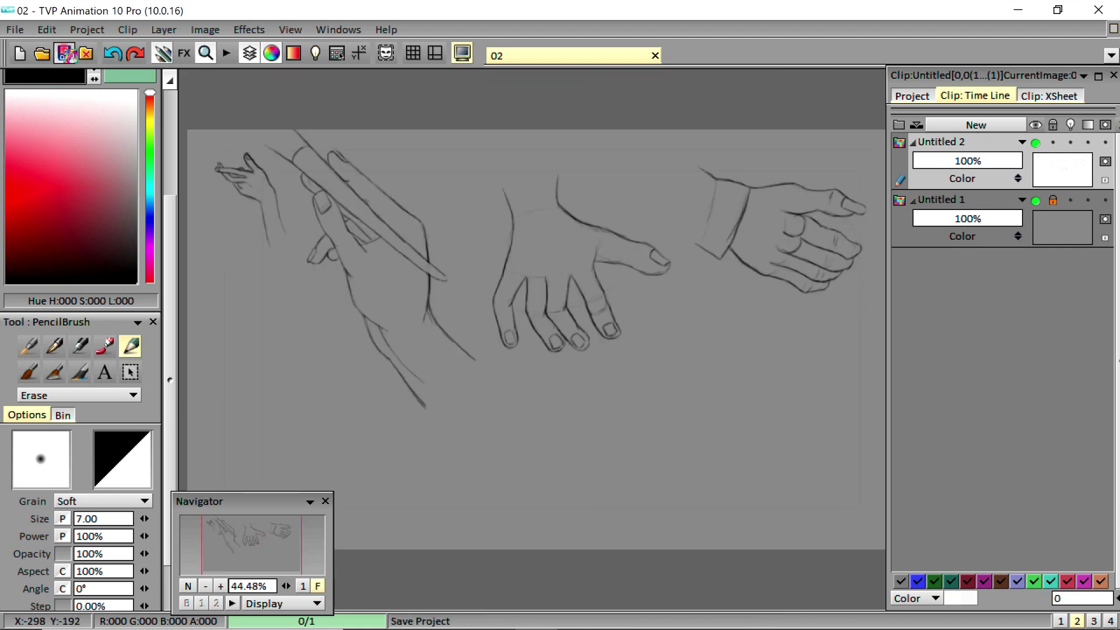
left_click(66, 53)
left_click(918, 3)
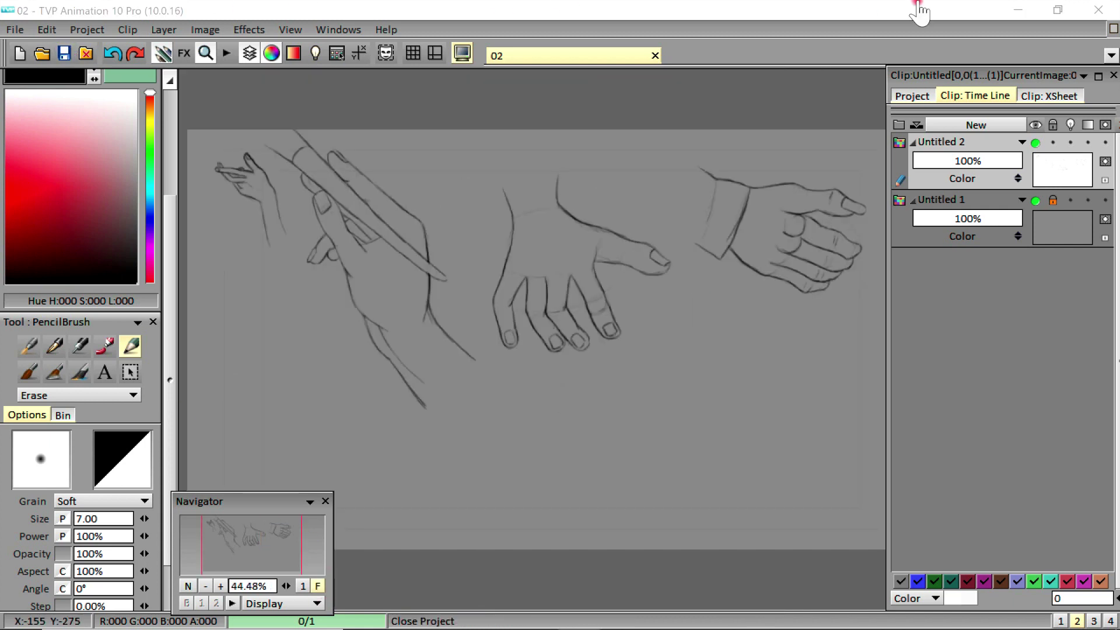
- At 100% zoom, draw a small arched contour on the tip of the finger below the thumb and refine it
left_click(303, 585)
left_click(283, 531)
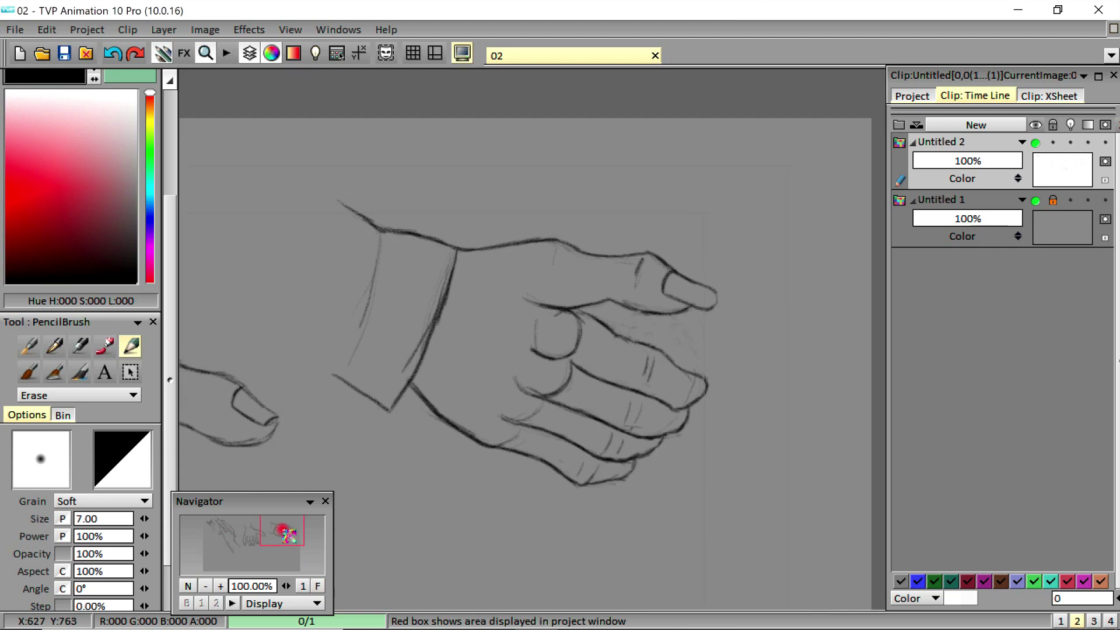
left_click_drag(282, 531, 284, 531)
left_click(135, 395)
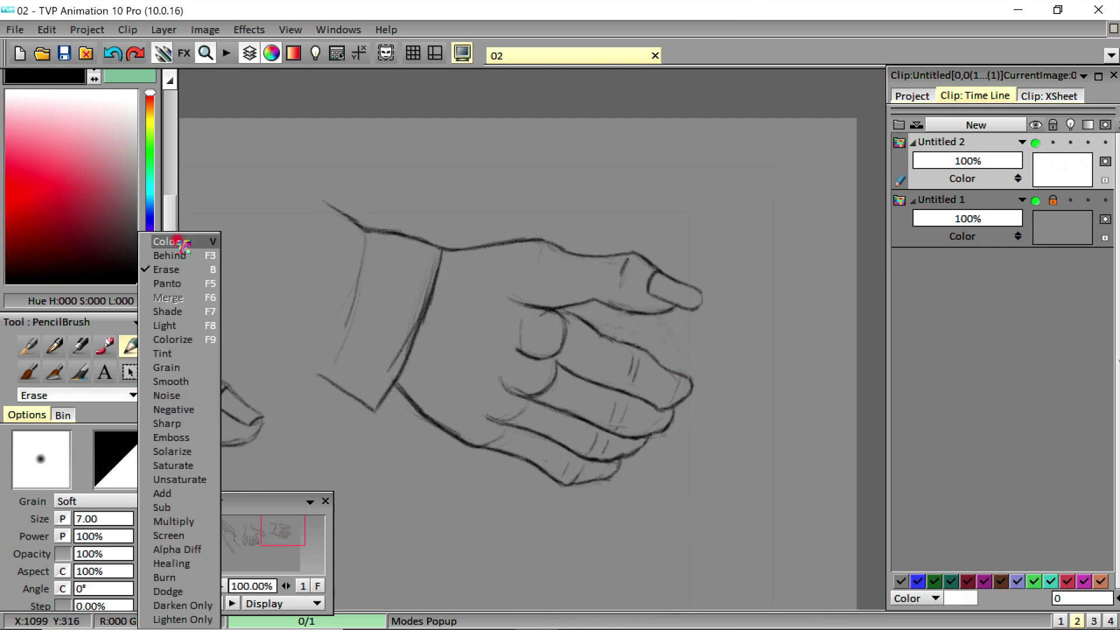
left_click(179, 241)
mouse_move(662, 363)
left_mouse_down()
mouse_move(692, 361)
mouse_move(654, 359)
mouse_move(677, 364)
mouse_move(690, 387)
mouse_move(679, 360)
mouse_move(695, 358)
mouse_move(662, 363)
mouse_move(695, 371)
mouse_move(685, 386)
mouse_move(677, 363)
mouse_move(672, 399)
mouse_move(695, 355)
mouse_move(677, 384)
left_mouse_up()
left_click(135, 395)
left_click(184, 270)
left_click(136, 395)
left_click(179, 241)
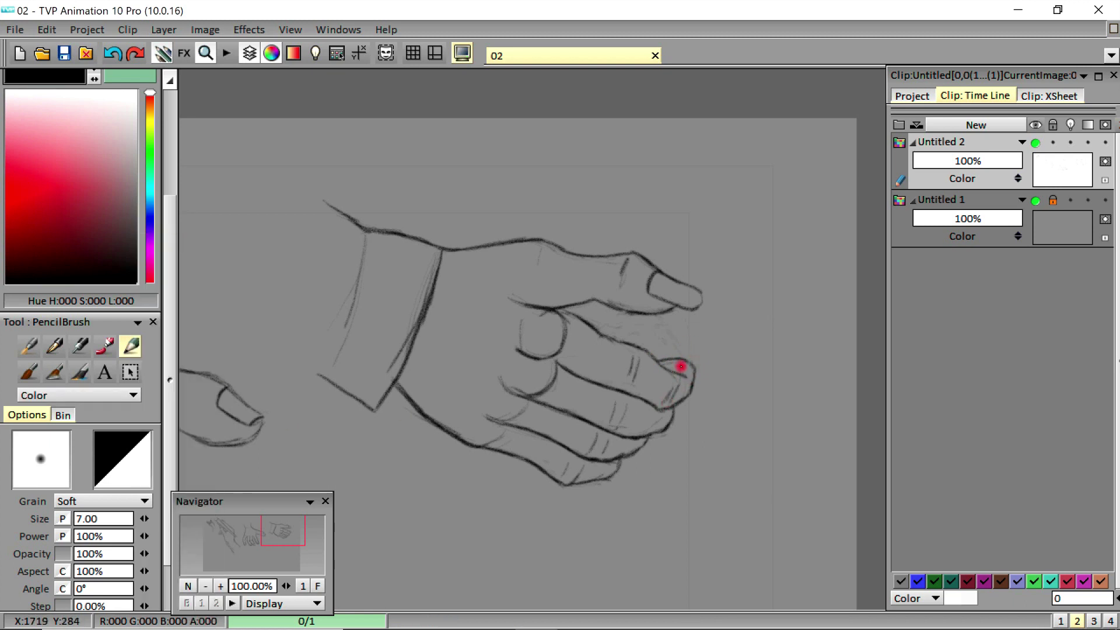
- Save the project and bring the blank area below the finished hands into view
left_click(65, 53)
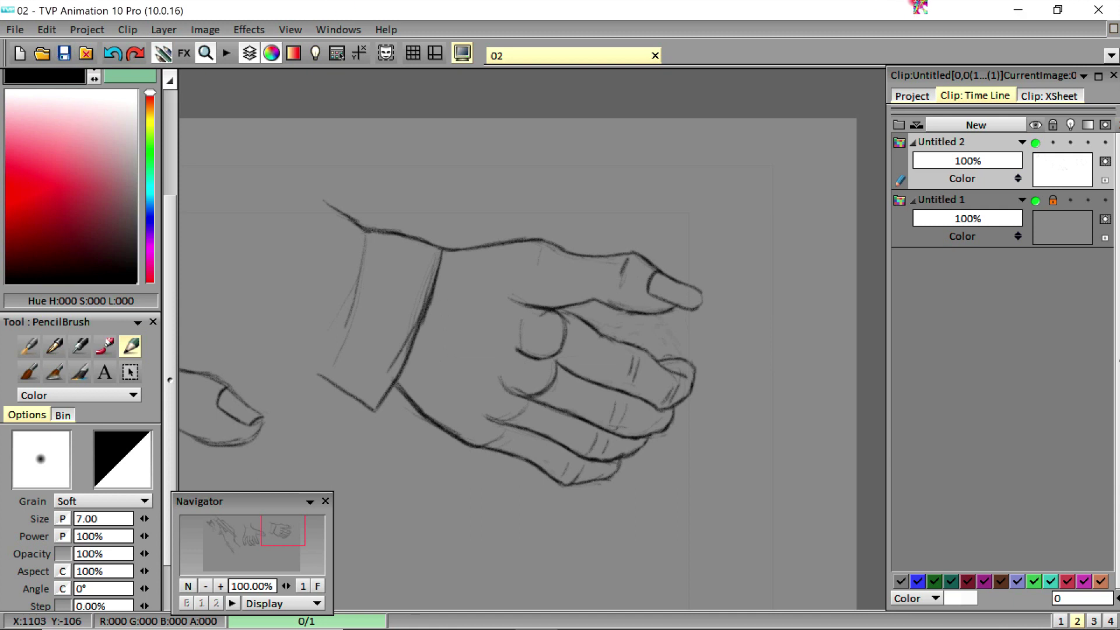
left_click(921, 4)
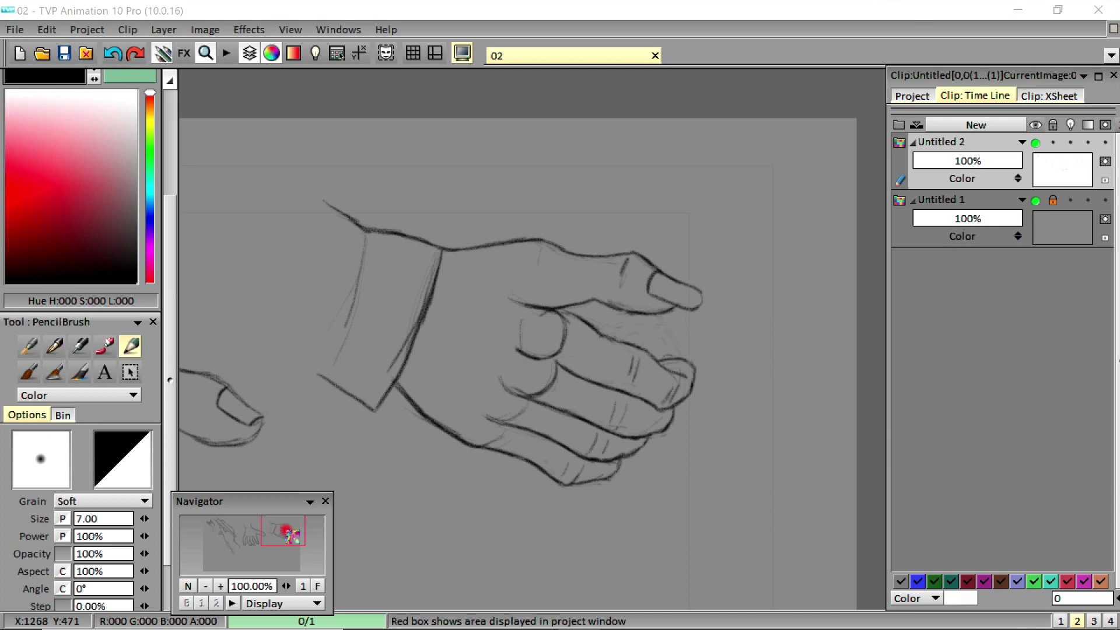
left_click_drag(282, 530, 265, 548)
left_click(68, 53)
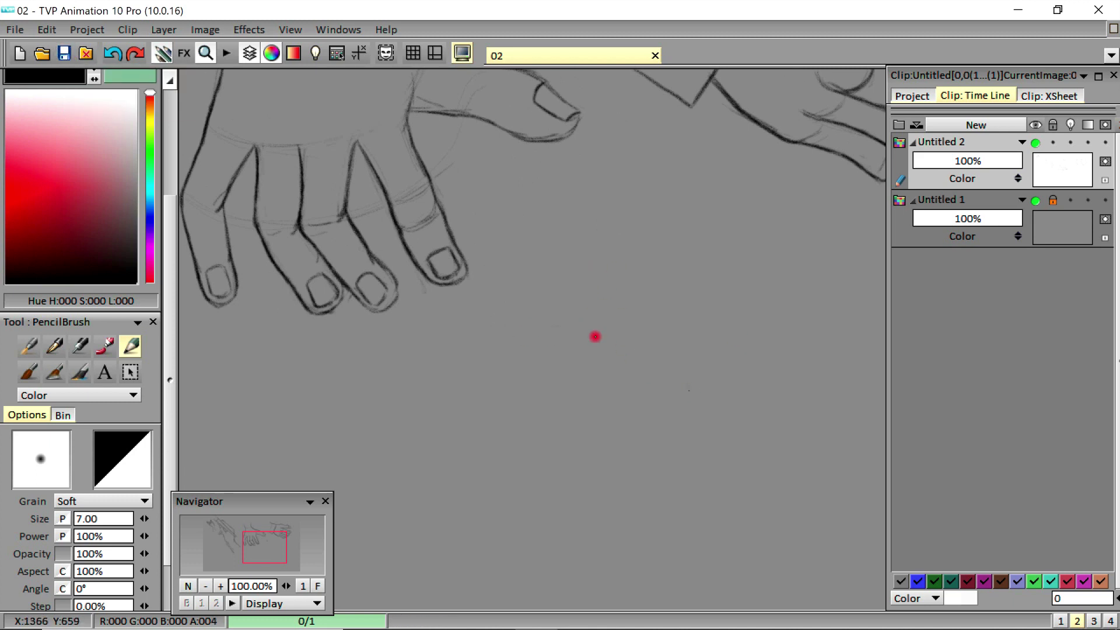
- Sketch the knuckle arc and the sloping back of a new hand in the blank area below the spread-fingered hand
left_click_drag(569, 325, 697, 392)
mouse_move(560, 366)
left_mouse_down()
mouse_move(595, 329)
mouse_move(658, 365)
mouse_move(574, 328)
mouse_move(630, 343)
left_mouse_up()
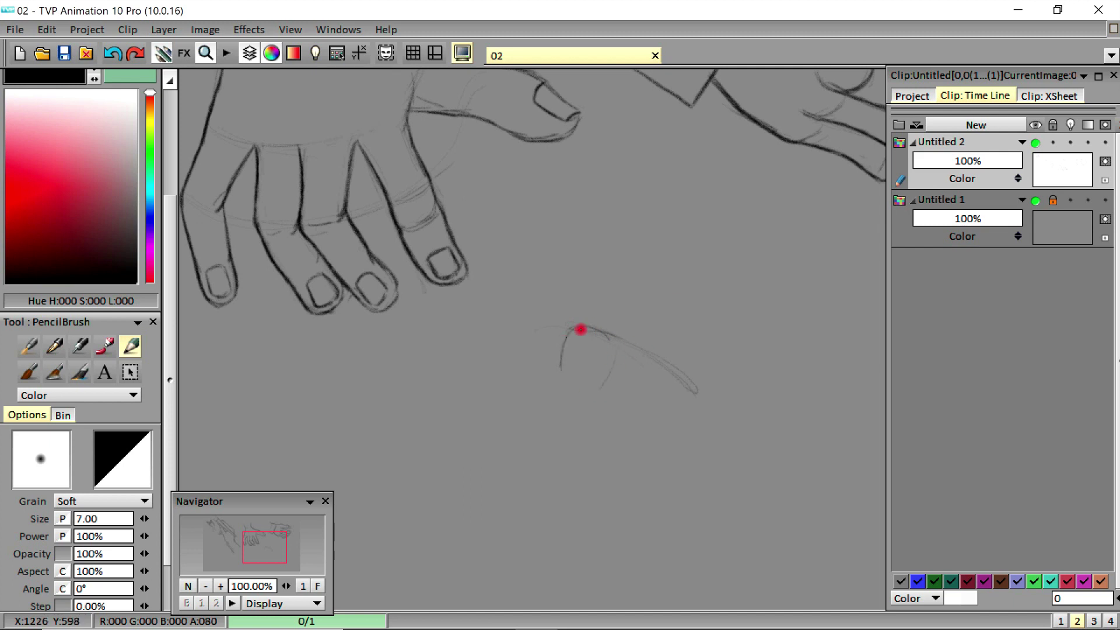
left_click(319, 586)
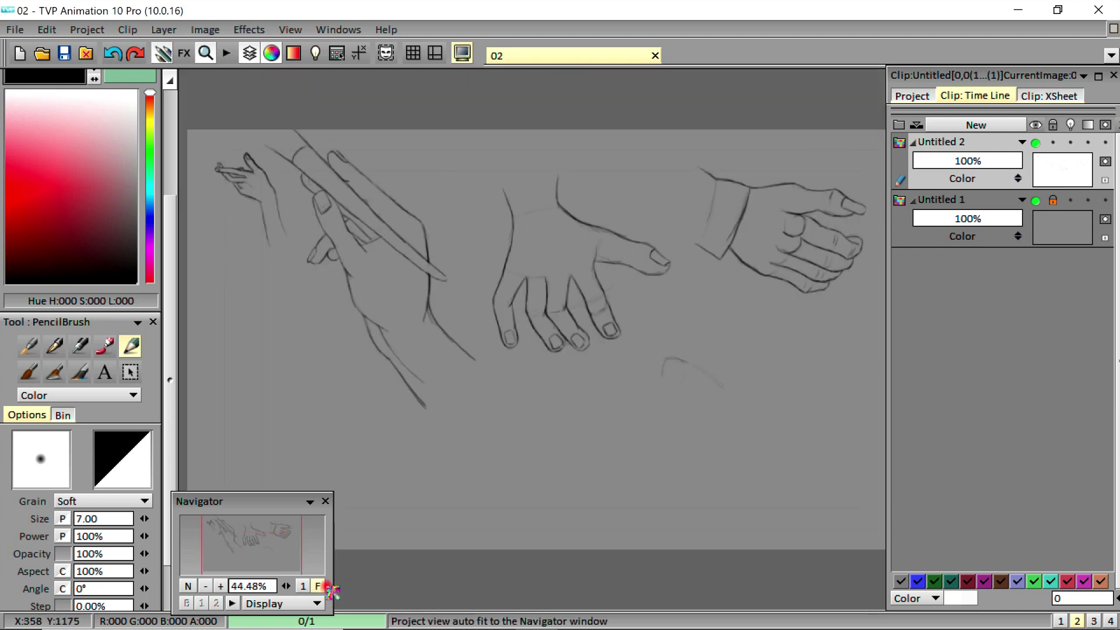
left_click(274, 547)
left_click_drag(275, 548, 267, 552)
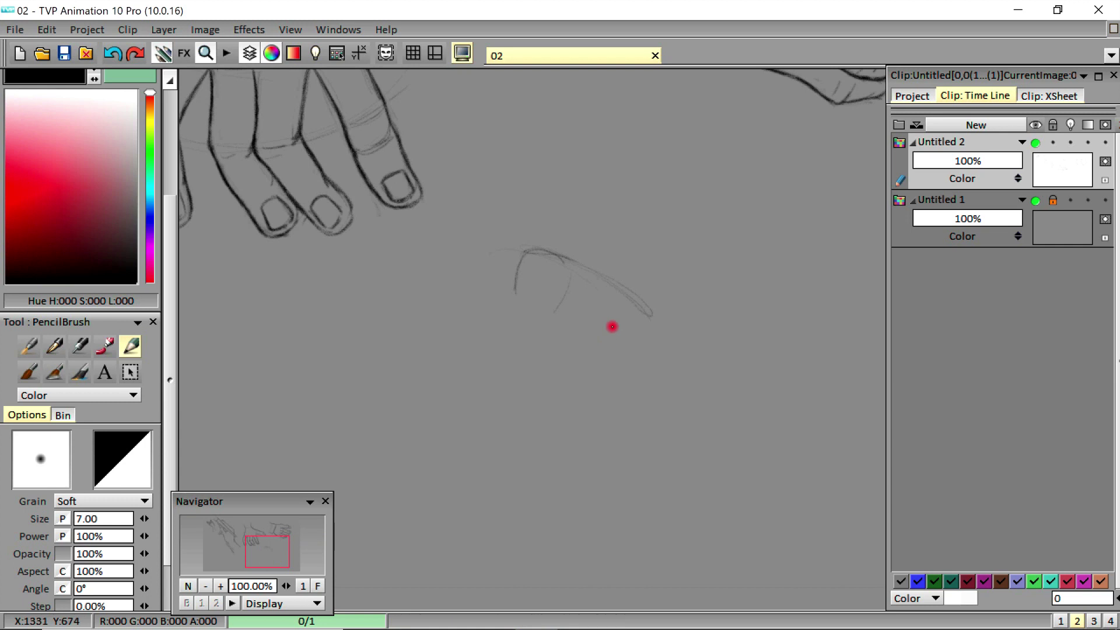
mouse_move(515, 255)
left_mouse_down()
mouse_move(575, 257)
mouse_move(710, 325)
mouse_move(661, 305)
mouse_move(663, 349)
mouse_move(682, 317)
mouse_move(661, 303)
mouse_move(658, 382)
left_mouse_up()
left_click_drag(567, 289, 551, 318)
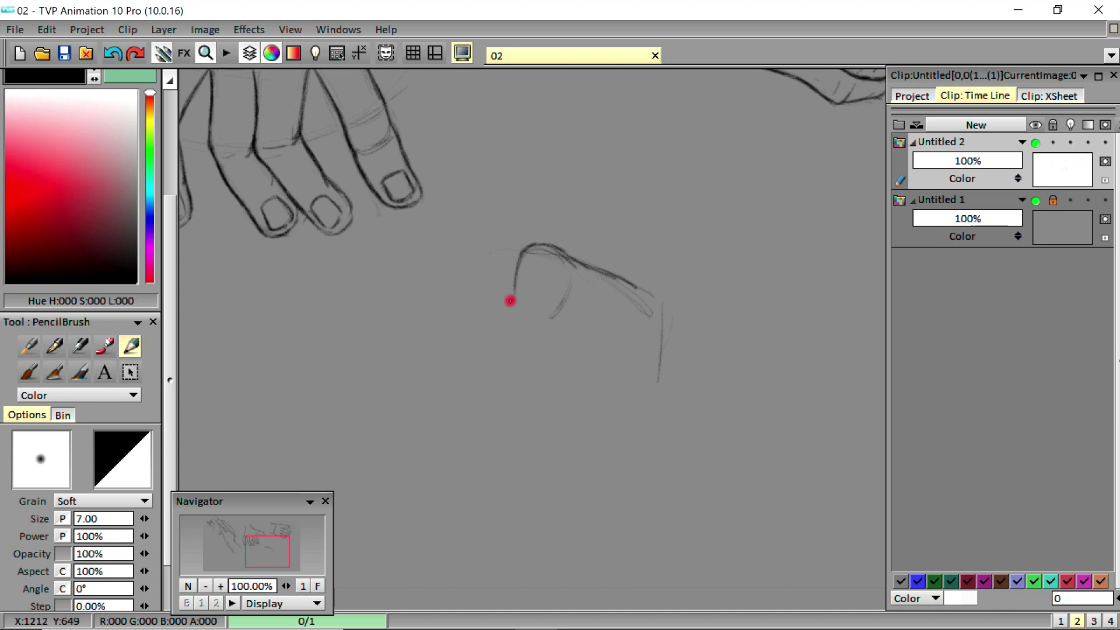
- Draw the new hand's index finger pointing down from the knuckle, with its middle joint, rounded tip and nail
left_click_drag(516, 261, 502, 365)
left_click_drag(555, 328, 545, 354)
mouse_move(561, 305)
left_mouse_down()
mouse_move(544, 355)
mouse_move(523, 365)
left_mouse_up()
mouse_move(537, 365)
left_mouse_down()
mouse_move(518, 370)
mouse_move(505, 445)
left_mouse_up()
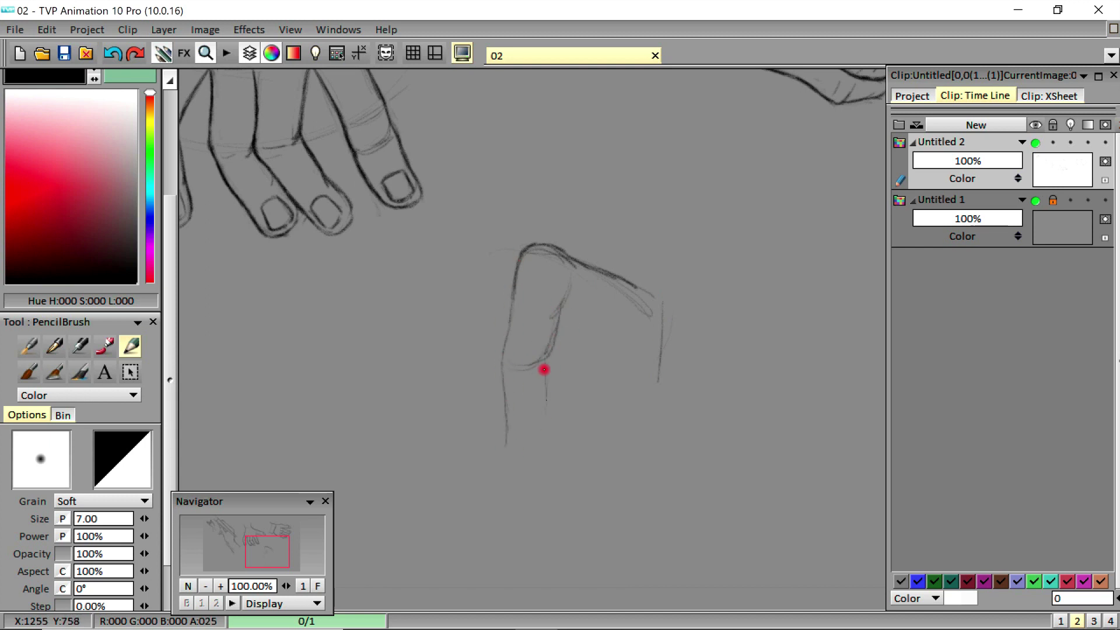
left_click_drag(542, 370, 536, 449)
mouse_move(542, 396)
left_mouse_down()
mouse_move(544, 387)
mouse_move(535, 436)
left_mouse_up()
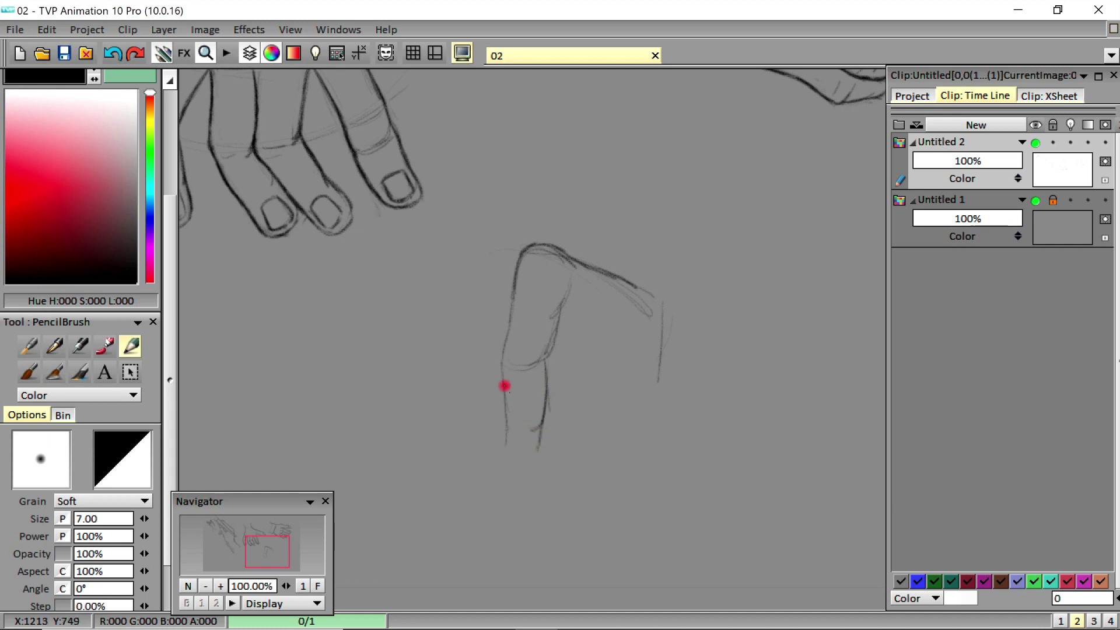
mouse_move(512, 293)
left_mouse_down()
mouse_move(503, 377)
mouse_move(507, 364)
mouse_move(511, 455)
mouse_move(519, 428)
mouse_move(501, 454)
mouse_move(504, 444)
mouse_move(519, 477)
left_mouse_up()
mouse_move(540, 424)
left_mouse_down()
mouse_move(504, 462)
mouse_move(528, 475)
mouse_move(505, 449)
mouse_move(517, 449)
mouse_move(515, 469)
mouse_move(530, 451)
mouse_move(521, 480)
mouse_move(525, 446)
mouse_move(505, 443)
mouse_move(511, 478)
left_mouse_up()
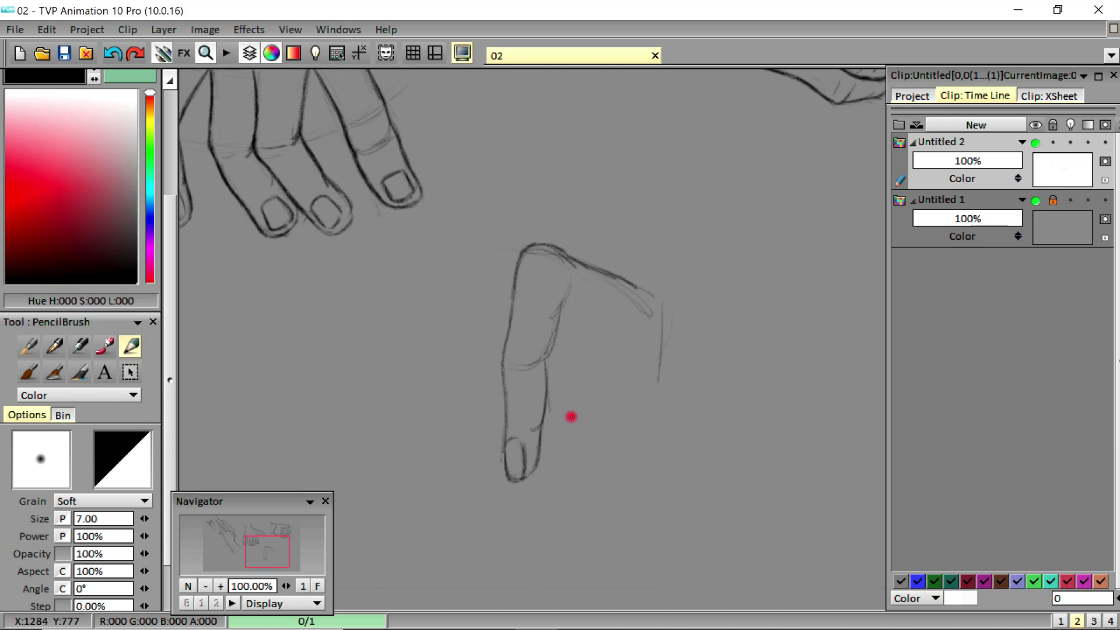
mouse_move(568, 286)
left_mouse_down()
mouse_move(555, 311)
mouse_move(610, 327)
mouse_move(559, 310)
mouse_move(545, 386)
left_mouse_up()
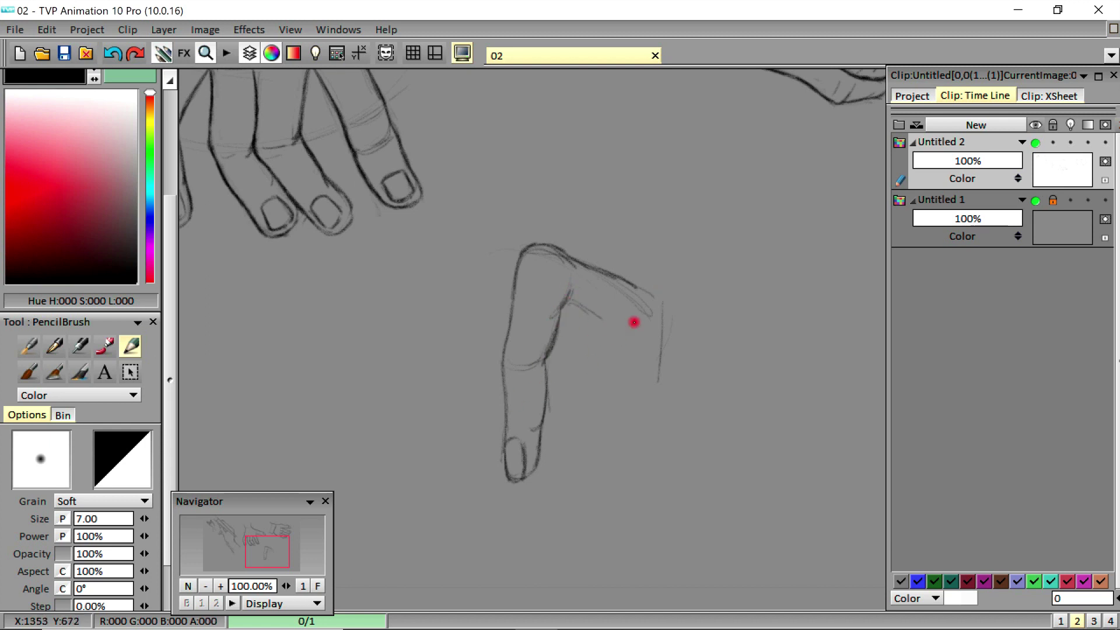
- Sketch the base of the thumb and outline the bent thumb curving down toward the index fingertip
mouse_move(567, 252)
left_mouse_down()
mouse_move(638, 290)
mouse_move(680, 372)
left_mouse_up()
mouse_move(605, 337)
left_mouse_down()
mouse_move(620, 355)
mouse_move(675, 348)
left_mouse_up()
mouse_move(680, 365)
left_mouse_down()
mouse_move(666, 400)
mouse_move(687, 366)
mouse_move(639, 436)
left_mouse_up()
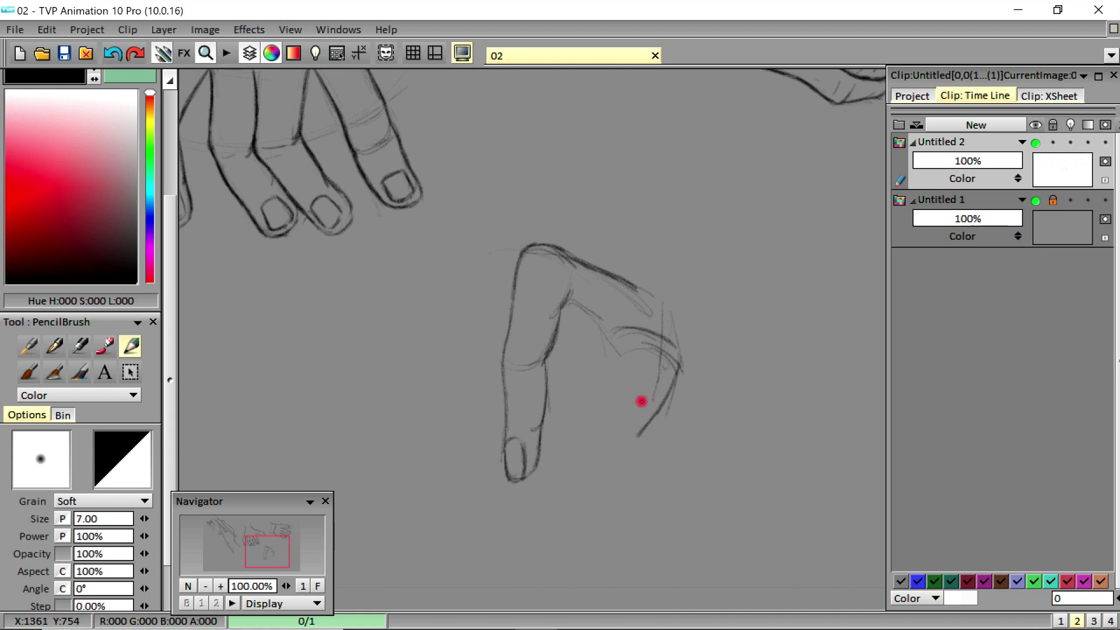
left_click_drag(613, 353, 609, 399)
left_click_drag(674, 369, 643, 439)
mouse_move(677, 367)
left_mouse_down()
mouse_move(650, 431)
mouse_move(593, 471)
left_mouse_up()
left_click_drag(612, 377, 608, 406)
mouse_move(616, 352)
left_mouse_down()
mouse_move(607, 399)
mouse_move(570, 455)
left_mouse_up()
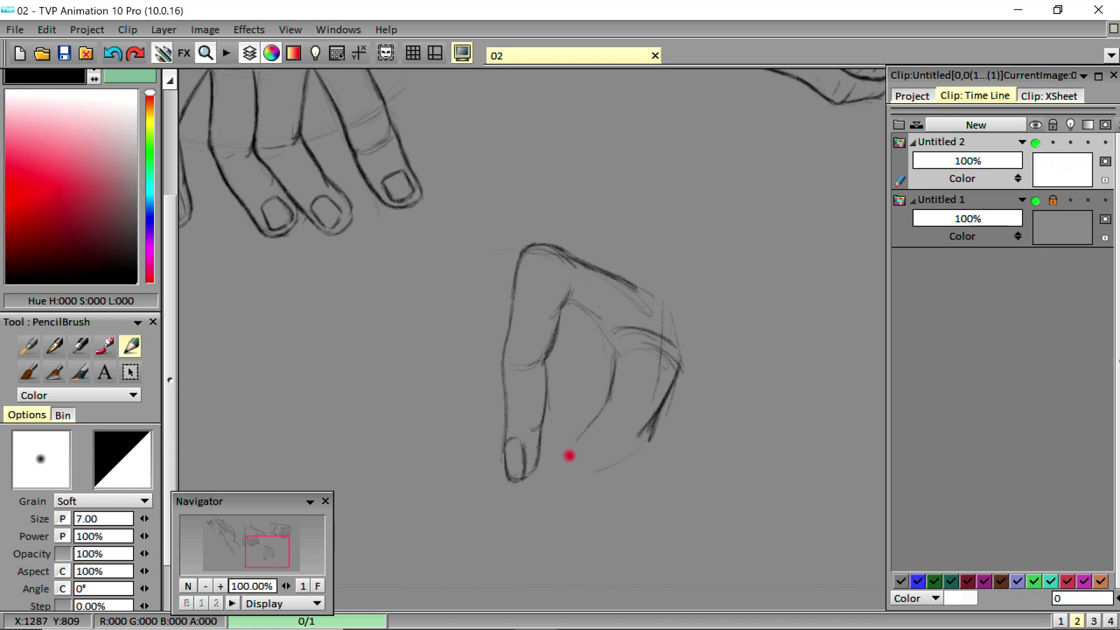
mouse_move(600, 408)
left_mouse_down()
mouse_move(562, 460)
mouse_move(582, 424)
mouse_move(567, 480)
mouse_move(591, 482)
mouse_move(645, 429)
mouse_move(600, 476)
left_mouse_up()
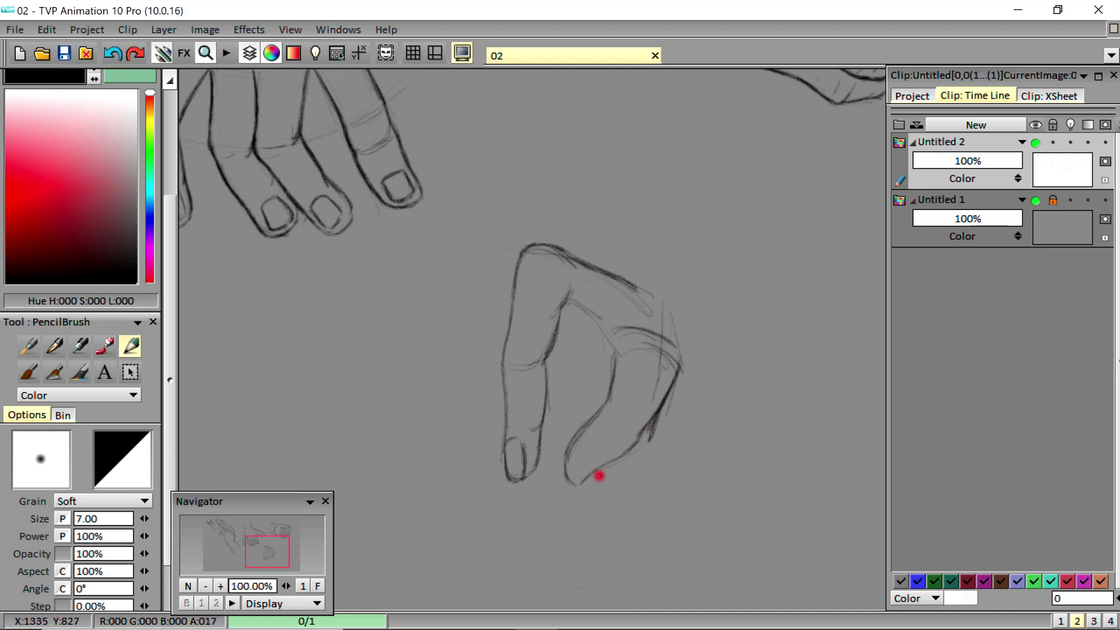
- Darken the thumb's inner and outer contours, add its nail, and strengthen the crease at its base joint
left_click_drag(617, 354, 591, 314)
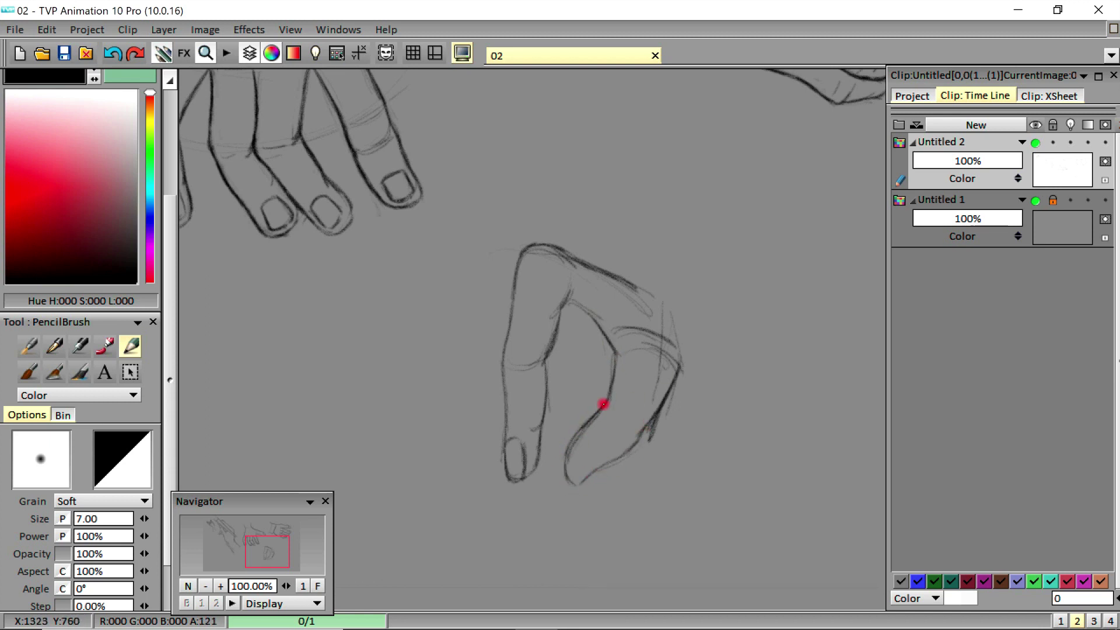
mouse_move(603, 404)
left_mouse_down()
mouse_move(566, 455)
mouse_move(602, 460)
mouse_move(589, 446)
mouse_move(565, 461)
left_mouse_up()
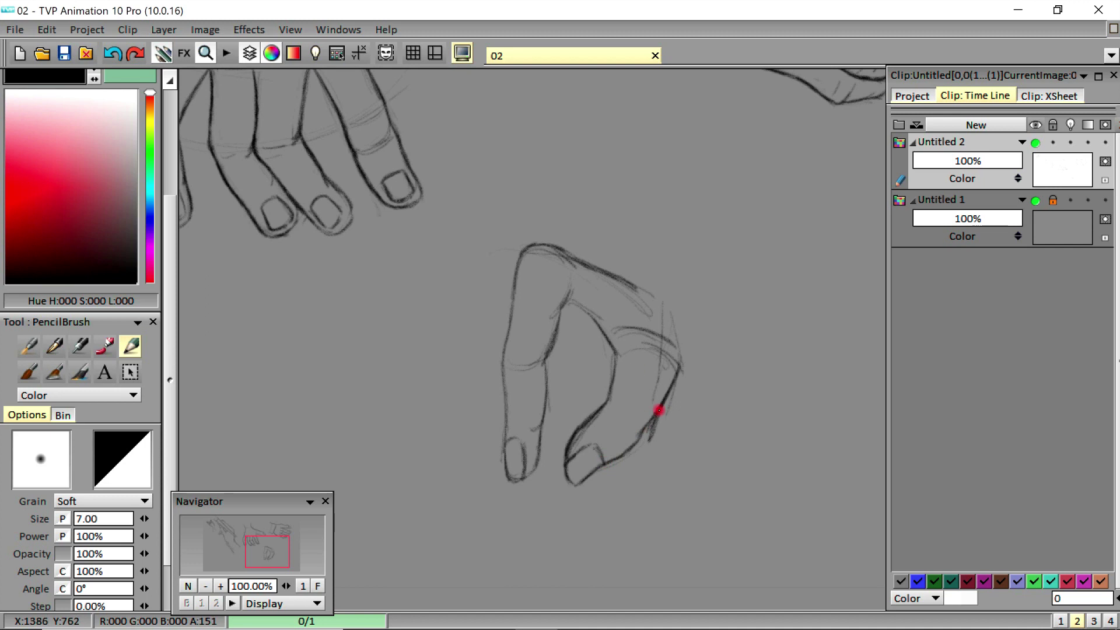
mouse_move(658, 411)
left_mouse_down()
mouse_move(626, 452)
mouse_move(656, 404)
left_mouse_up()
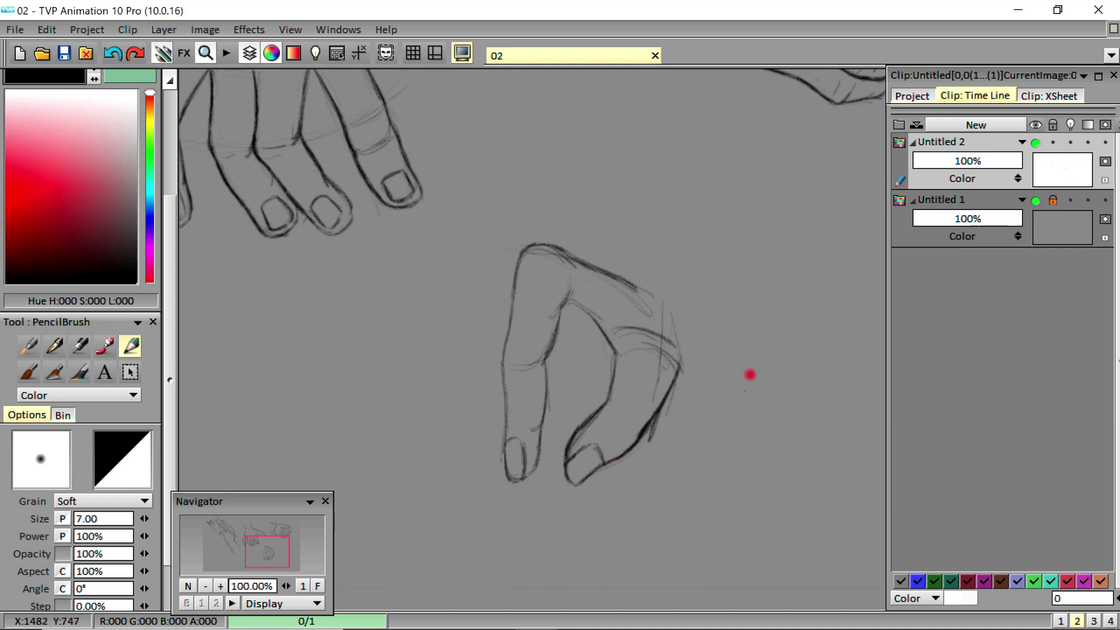
mouse_move(635, 349)
left_mouse_down()
mouse_move(678, 364)
mouse_move(672, 385)
mouse_move(680, 367)
mouse_move(648, 418)
left_mouse_up()
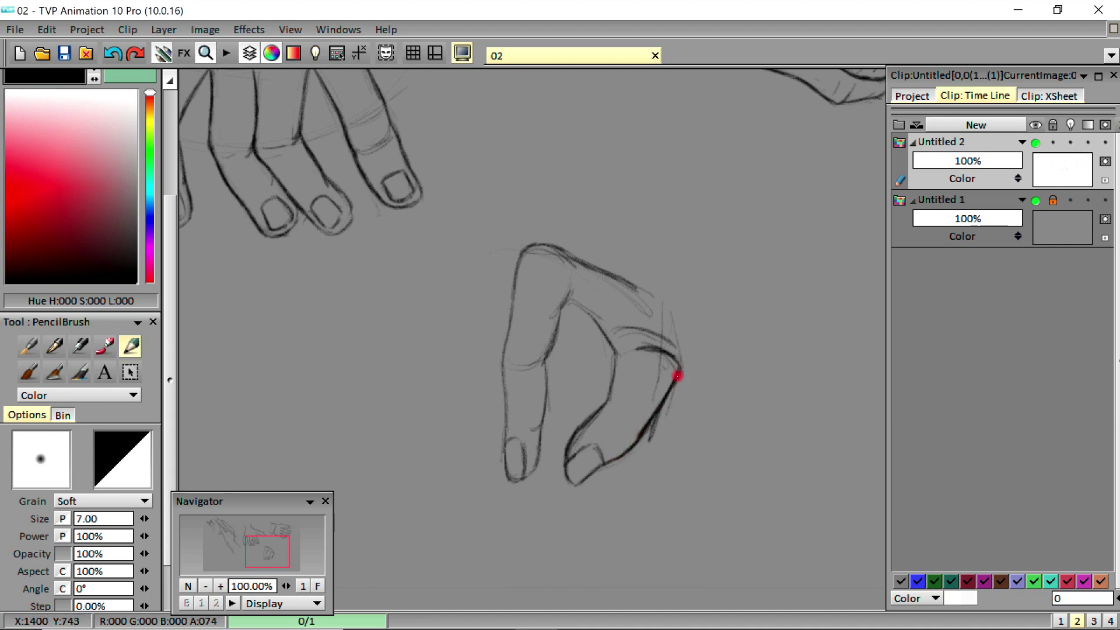
left_click_drag(677, 376, 644, 437)
- Set the pencil brush to Erase mode and remove the stray strokes along the thumb's outer edge
left_click(133, 395)
left_click(175, 270)
mouse_move(672, 390)
left_mouse_down()
mouse_move(629, 446)
mouse_move(595, 419)
left_mouse_up()
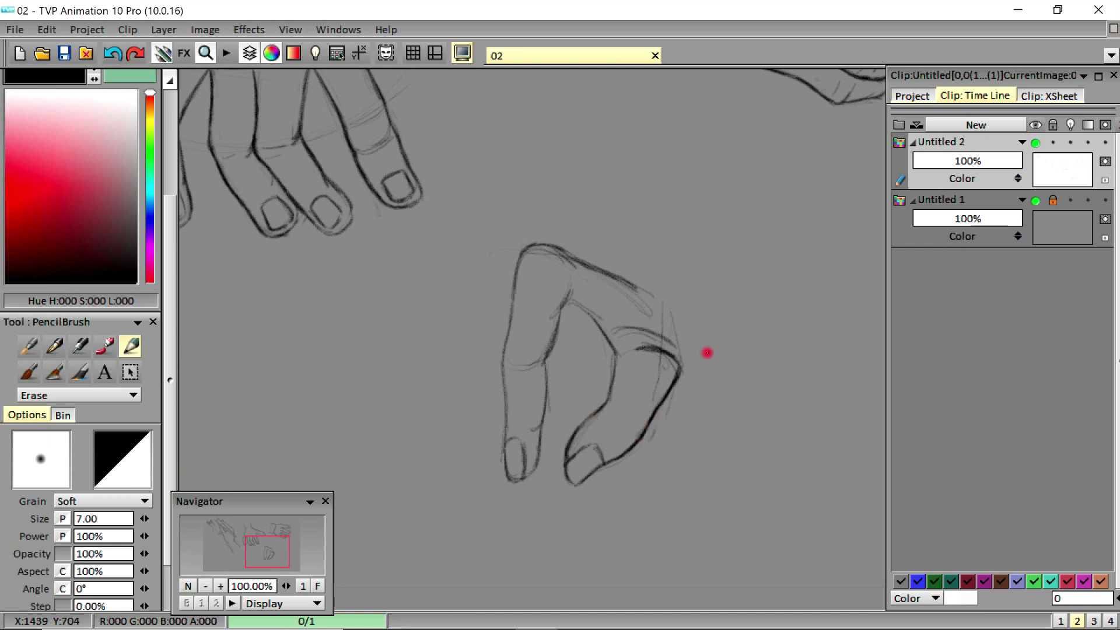
- Return the pencil brush to Color mode and save the project
left_click(133, 395)
left_click(117, 240)
left_click(65, 53)
- Draw and darken two diagonal wrist lines rising from the back of the hand and the base of the thumb
mouse_move(676, 351)
left_mouse_down()
mouse_move(678, 323)
mouse_move(681, 372)
mouse_move(675, 335)
mouse_move(743, 245)
mouse_move(696, 291)
mouse_move(688, 319)
mouse_move(745, 241)
left_mouse_up()
left_click_drag(604, 265, 631, 243)
mouse_move(658, 204)
left_mouse_down()
mouse_move(612, 268)
mouse_move(653, 201)
left_mouse_up()
mouse_move(592, 263)
left_mouse_down()
mouse_move(649, 206)
mouse_move(590, 264)
left_mouse_up()
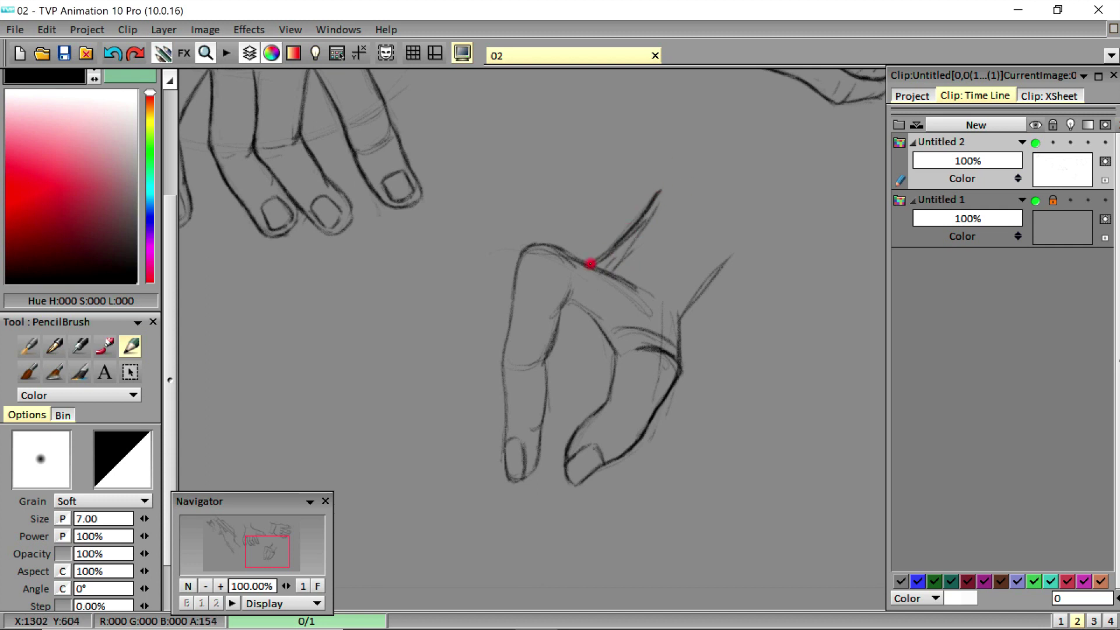
left_click_drag(652, 199, 595, 265)
left_click_drag(677, 321, 740, 255)
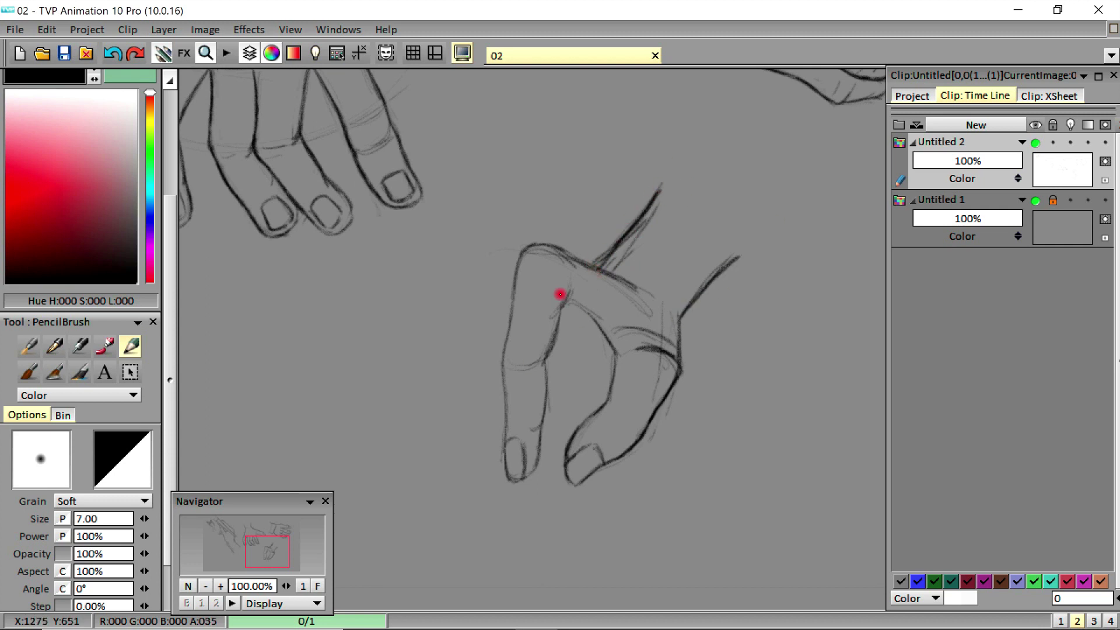
- Draw the middle finger behind the index finger, from its knuckle past the joint to the tip
left_click_drag(515, 260, 495, 292)
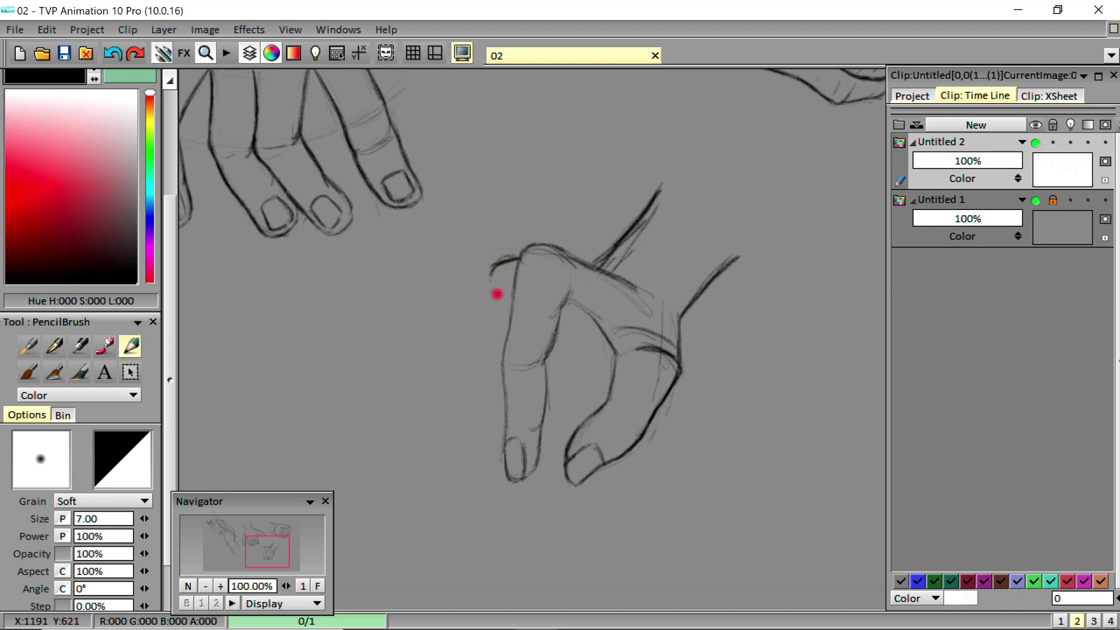
mouse_move(518, 256)
left_mouse_down()
mouse_move(489, 302)
mouse_move(487, 360)
left_mouse_up()
left_click_drag(490, 303, 480, 379)
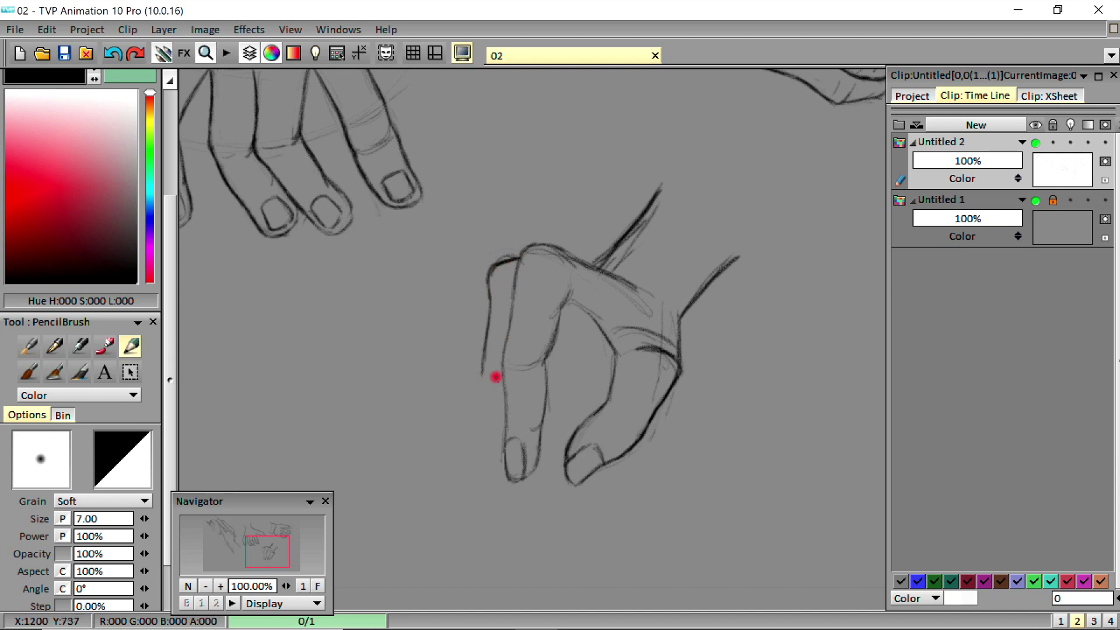
left_click_drag(487, 339, 485, 409)
mouse_move(484, 379)
left_mouse_down()
mouse_move(500, 378)
mouse_move(495, 496)
left_mouse_up()
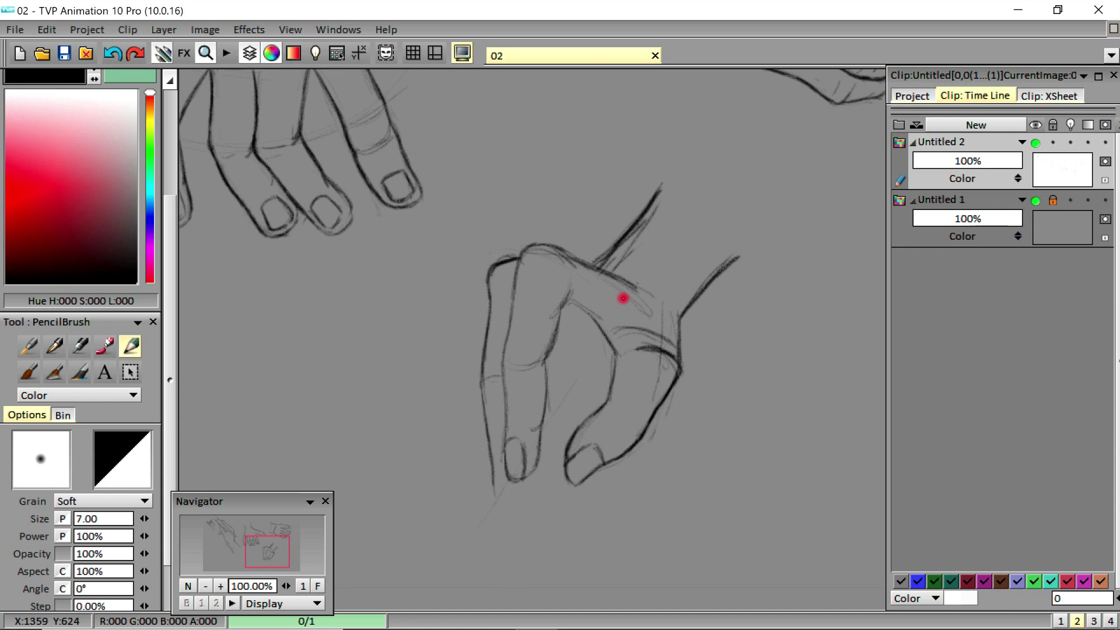
- Lightly sketch the parallel diagonal guide lines of a stick passing between the fingers and the thumb
left_click_drag(484, 515, 627, 291)
left_click_drag(578, 416, 613, 354)
left_click_drag(587, 398, 662, 300)
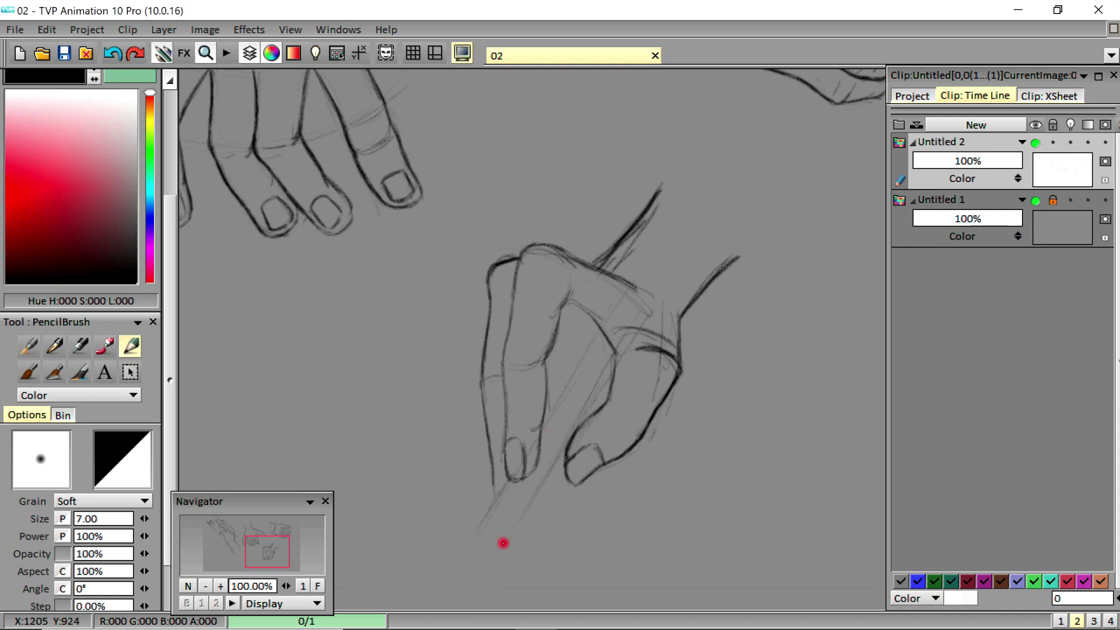
mouse_move(503, 544)
left_mouse_down()
mouse_move(565, 440)
mouse_move(560, 414)
mouse_move(662, 250)
mouse_move(689, 255)
left_mouse_up()
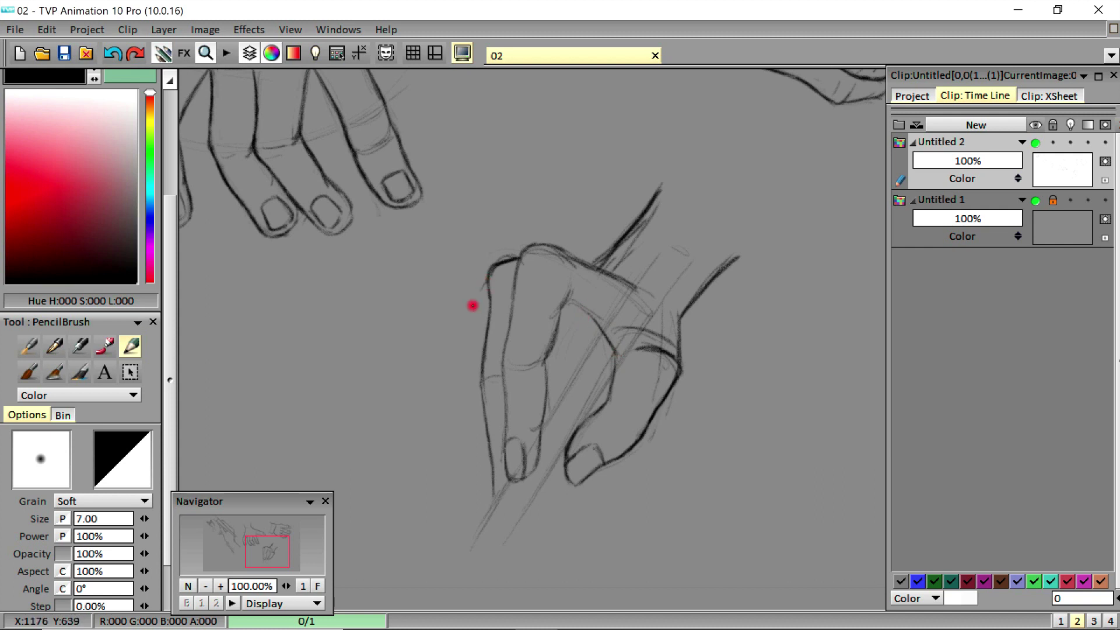
- Draw the ring and little fingers behind the middle finger and darken the finger contours
mouse_move(486, 282)
left_mouse_down()
mouse_move(467, 378)
mouse_move(479, 486)
left_mouse_up()
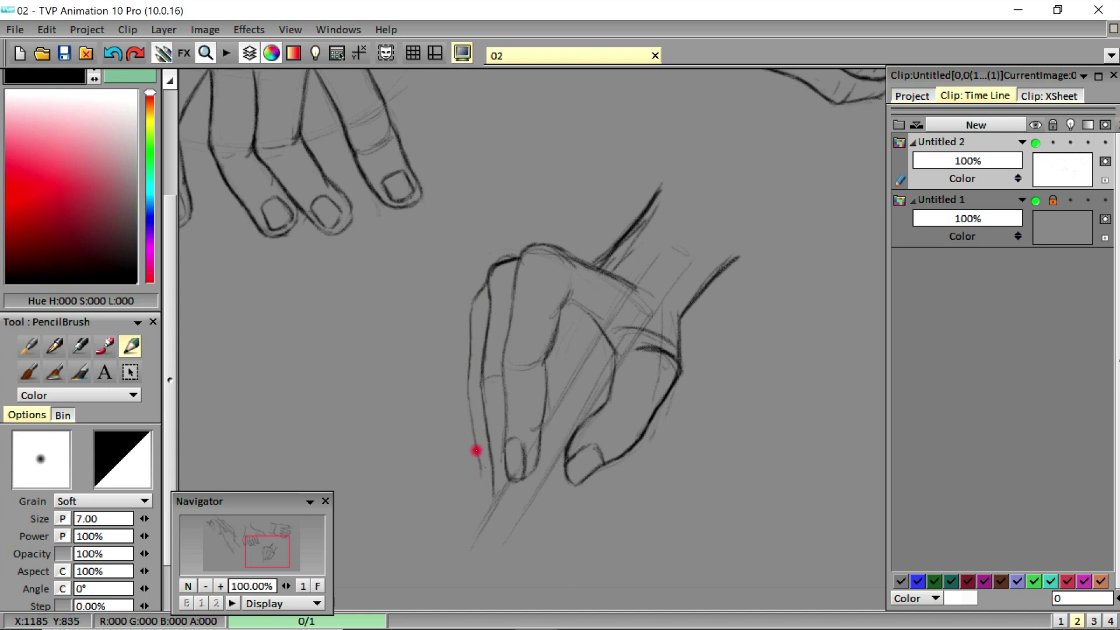
left_click_drag(467, 385, 487, 462)
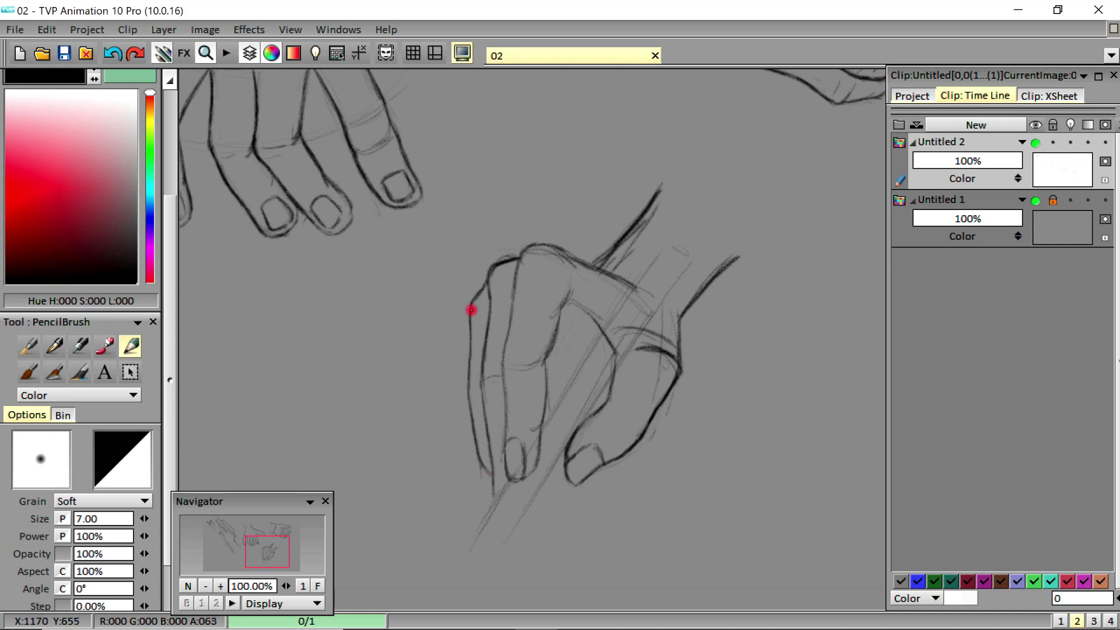
mouse_move(463, 336)
left_mouse_down()
mouse_move(463, 413)
mouse_move(482, 458)
left_mouse_up()
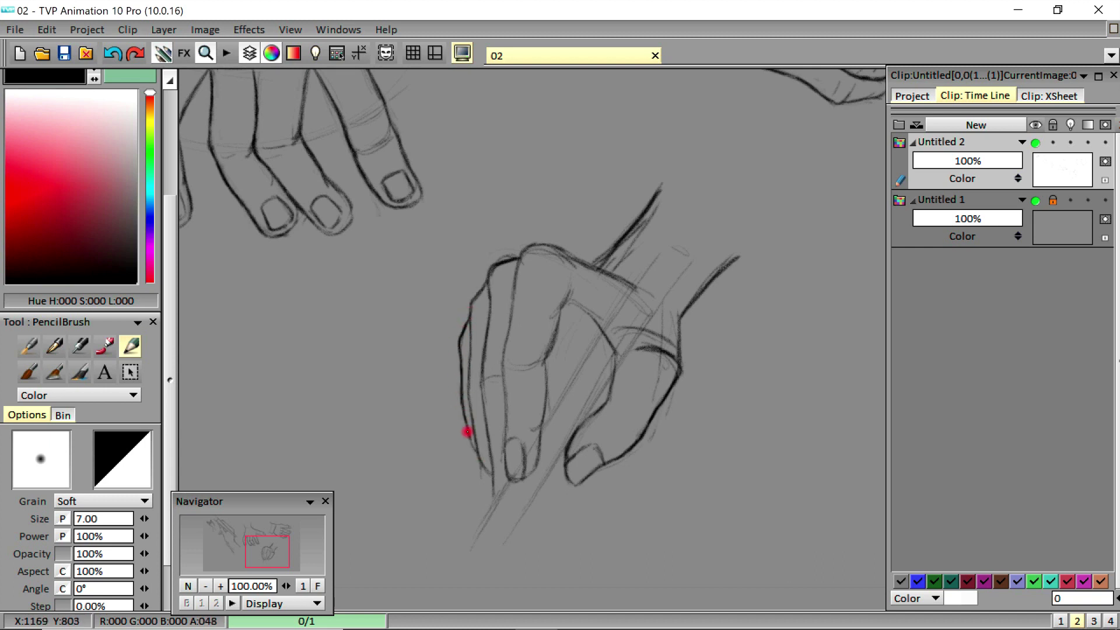
left_click_drag(470, 336, 472, 416)
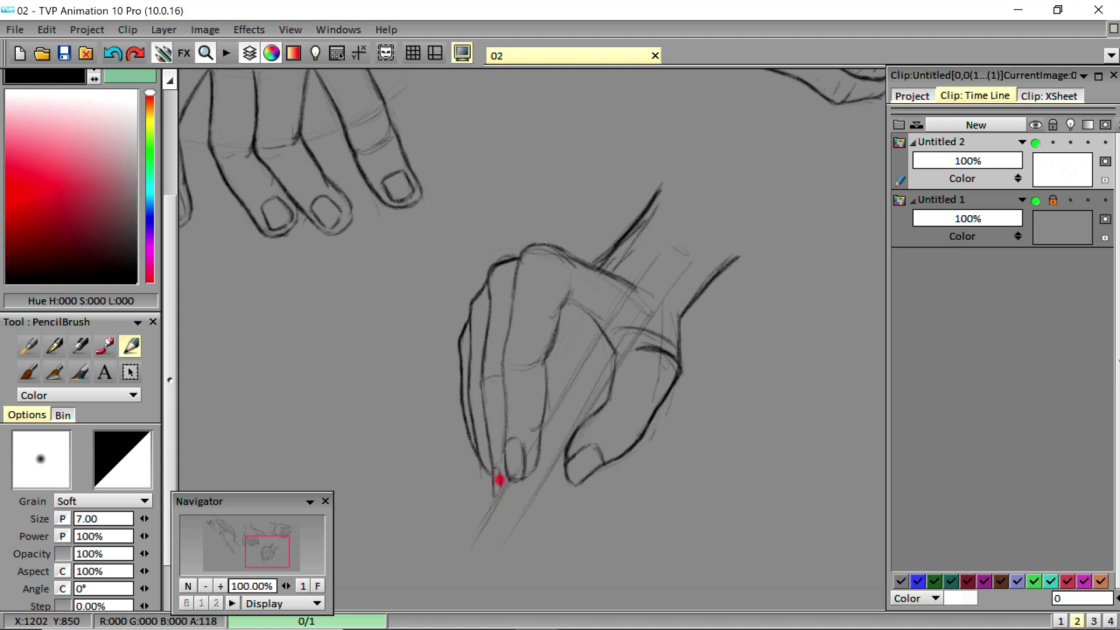
left_click_drag(483, 358, 483, 404)
left_click_drag(523, 251, 504, 396)
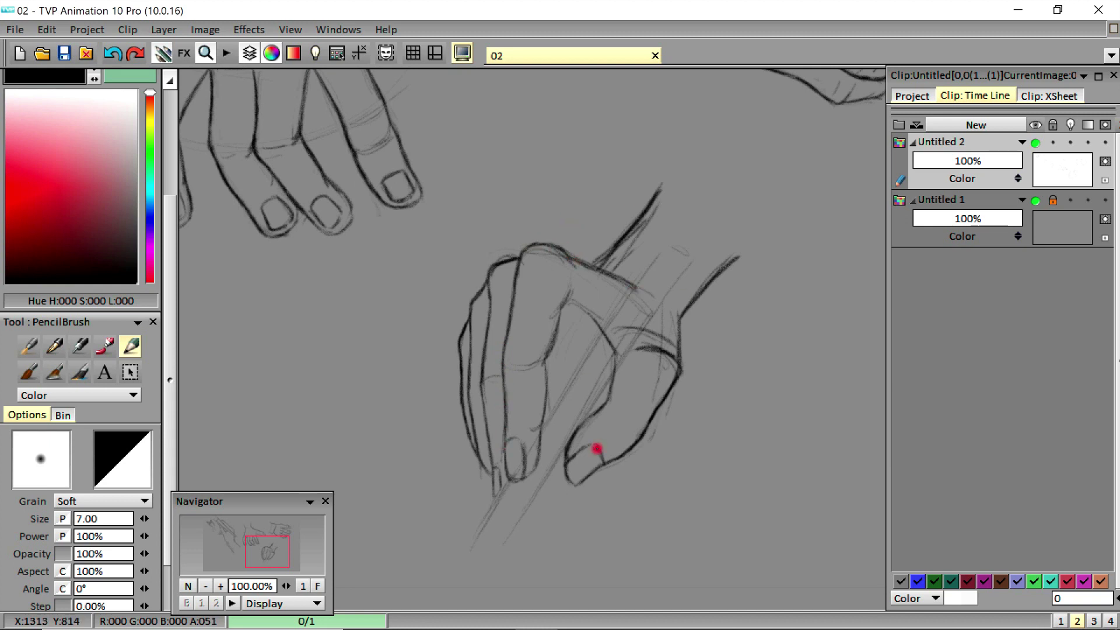
- Darken both long edges of the stick held in the hand and close its upper end with a rounded cap
left_click_drag(469, 545, 503, 493)
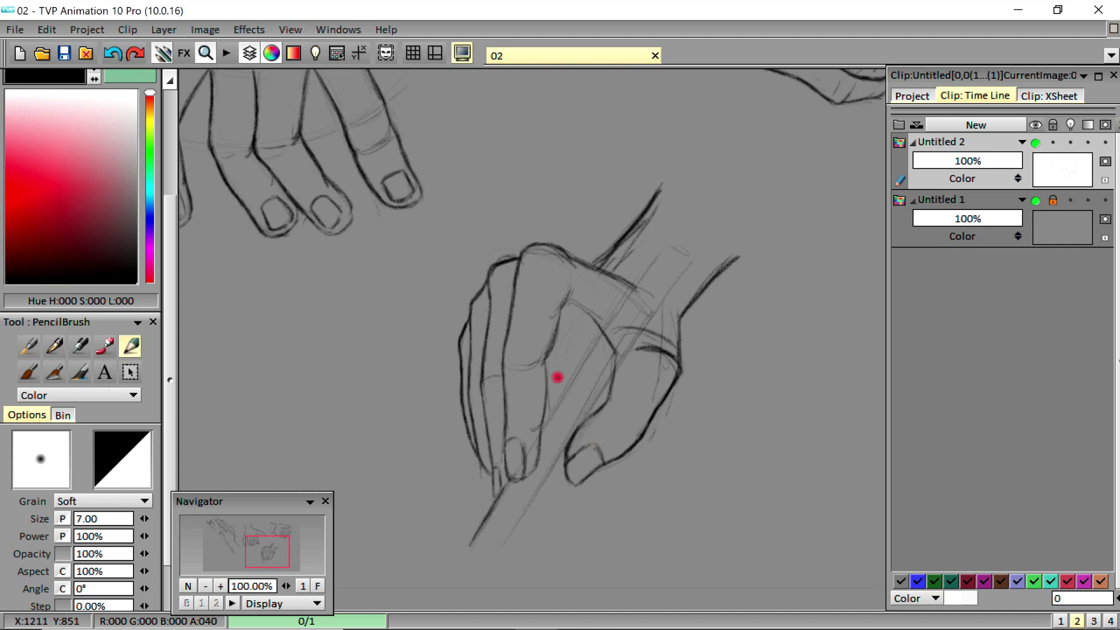
left_click_drag(540, 431, 669, 250)
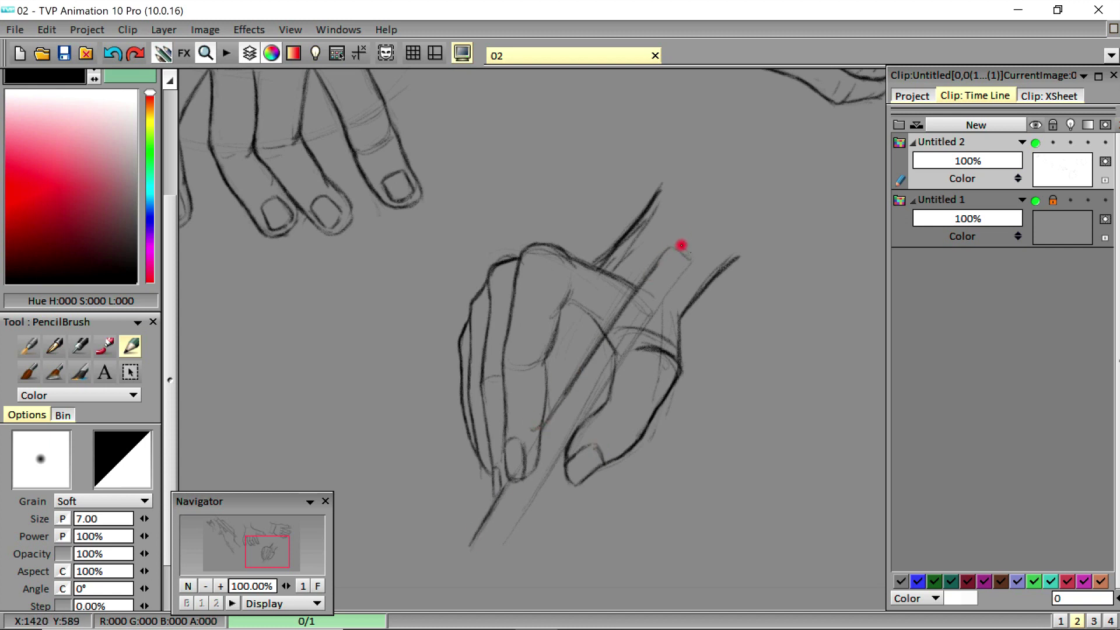
left_click_drag(496, 554, 564, 454)
left_click(115, 54)
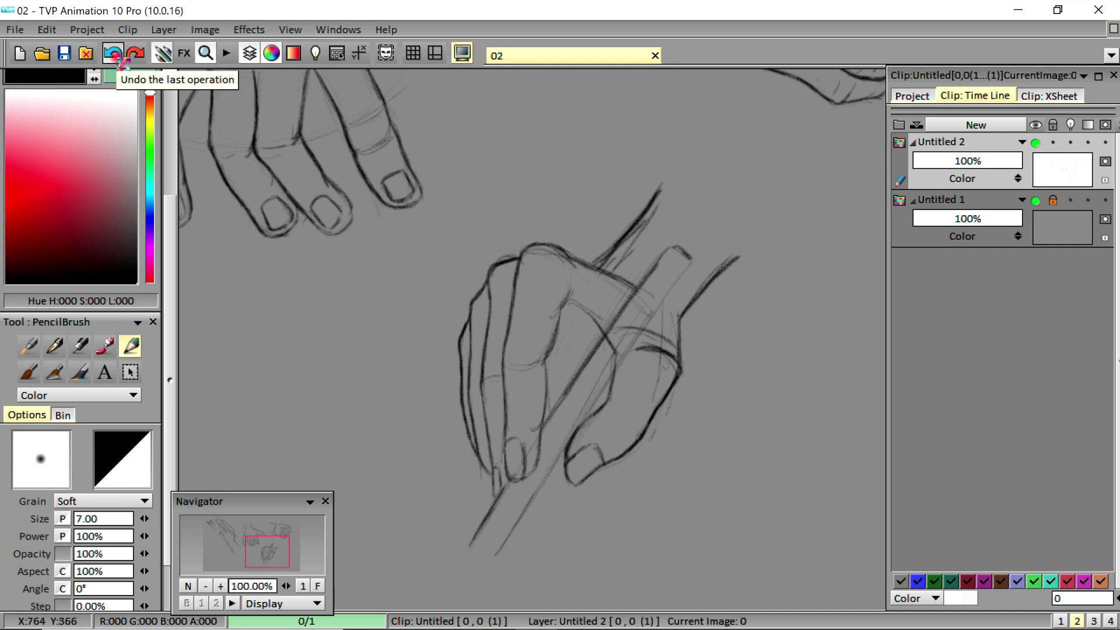
left_click_drag(532, 494, 688, 258)
- Erase the hand lines crossing the inside of the stick and return the brush to Color mode
key("e")
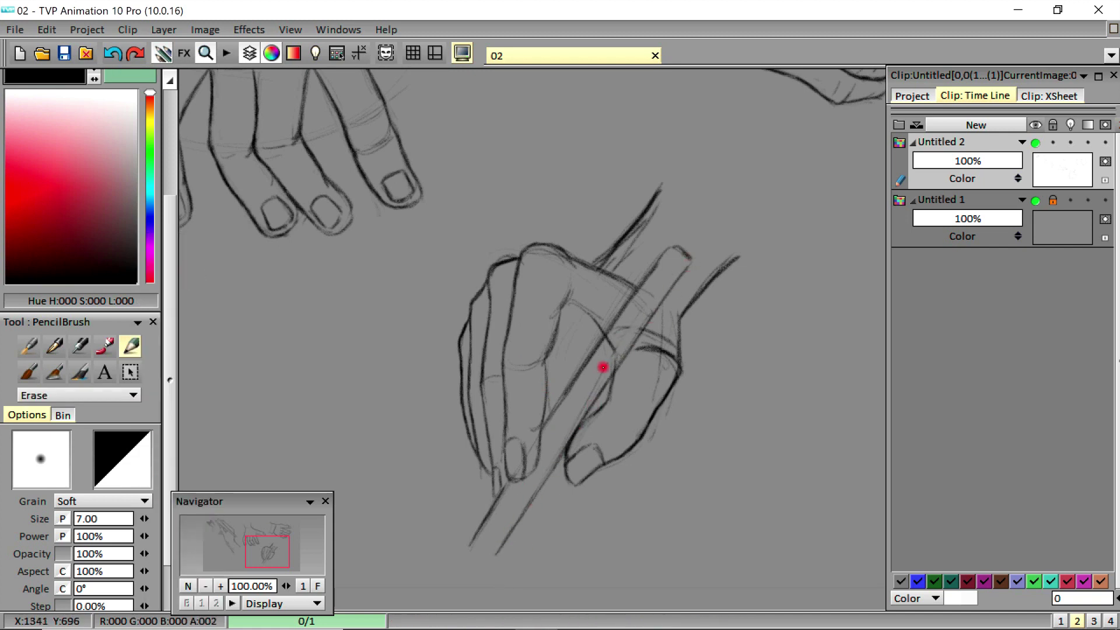
left_click_drag(633, 333, 608, 338)
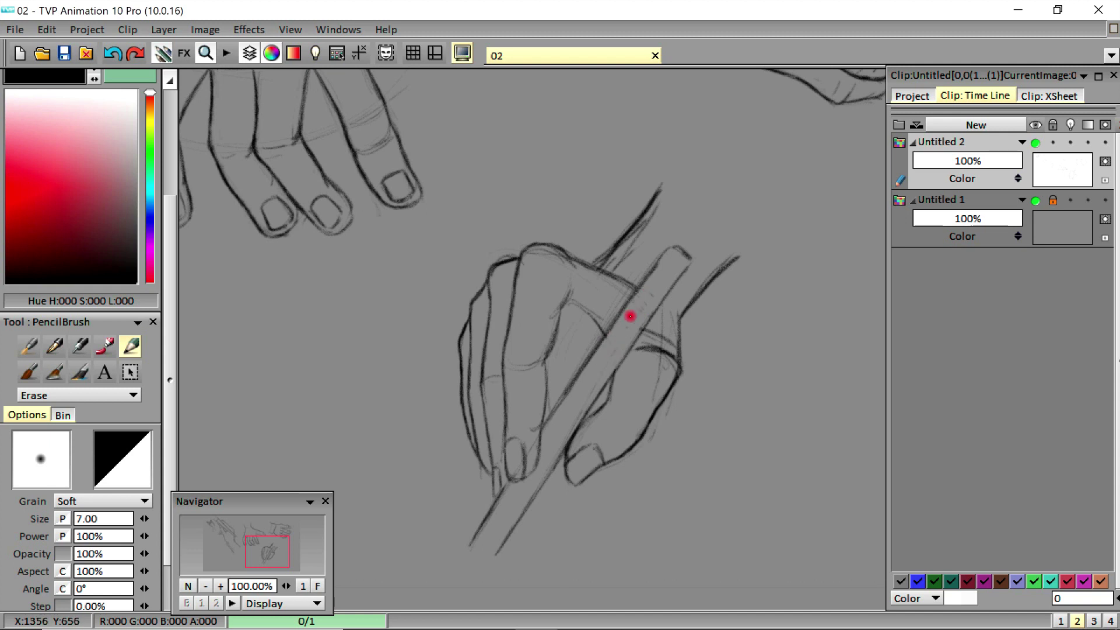
left_click(134, 395)
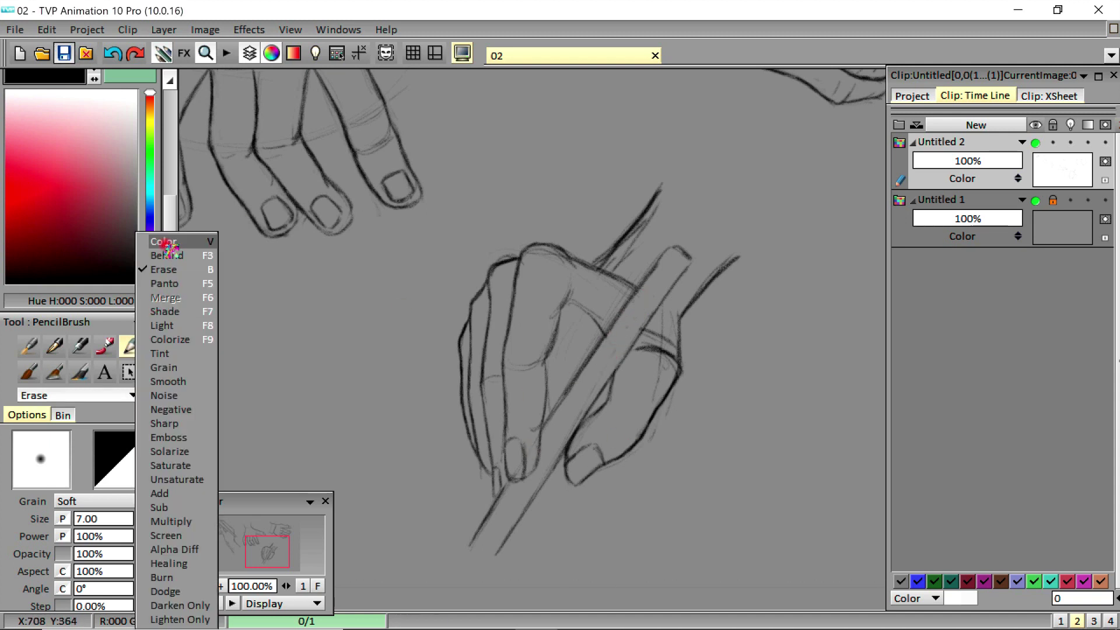
left_click(165, 244)
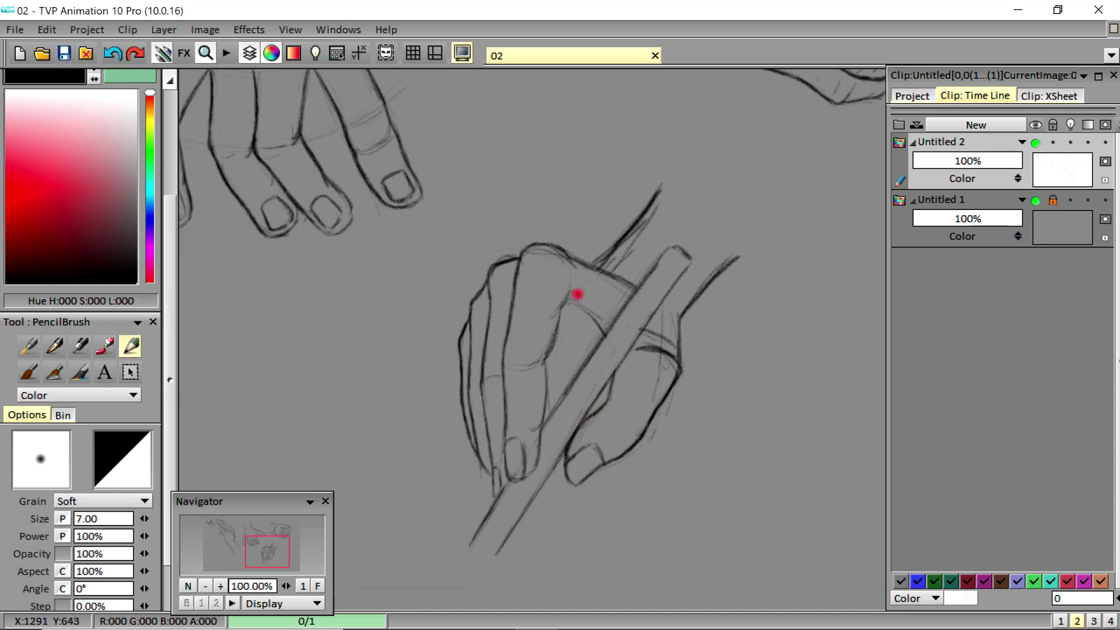
- Erase the stray sketch strokes along the upper wrist line of the hand holding the stick and return the brush to Color mode
left_click(134, 395)
left_click(165, 271)
mouse_move(642, 222)
left_mouse_down()
mouse_move(602, 257)
mouse_move(665, 189)
left_mouse_up()
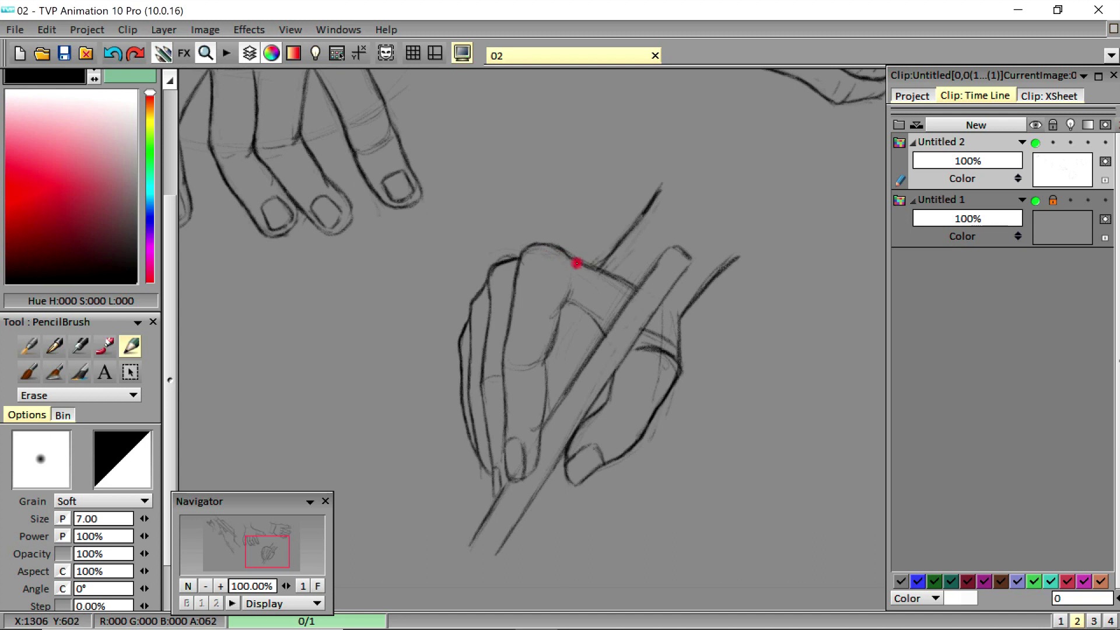
left_click(78, 395)
left_click(78, 239)
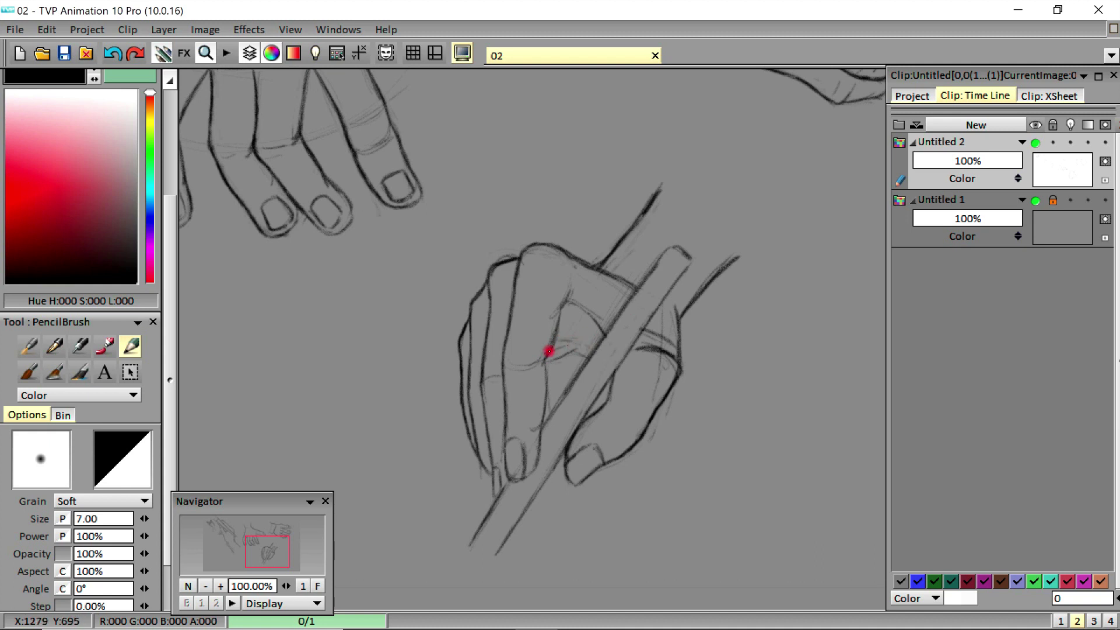
- Erase leftover guide lines around the wrist of the hand holding the stick, return to Color mode and save the project
left_click(133, 395)
left_click(165, 270)
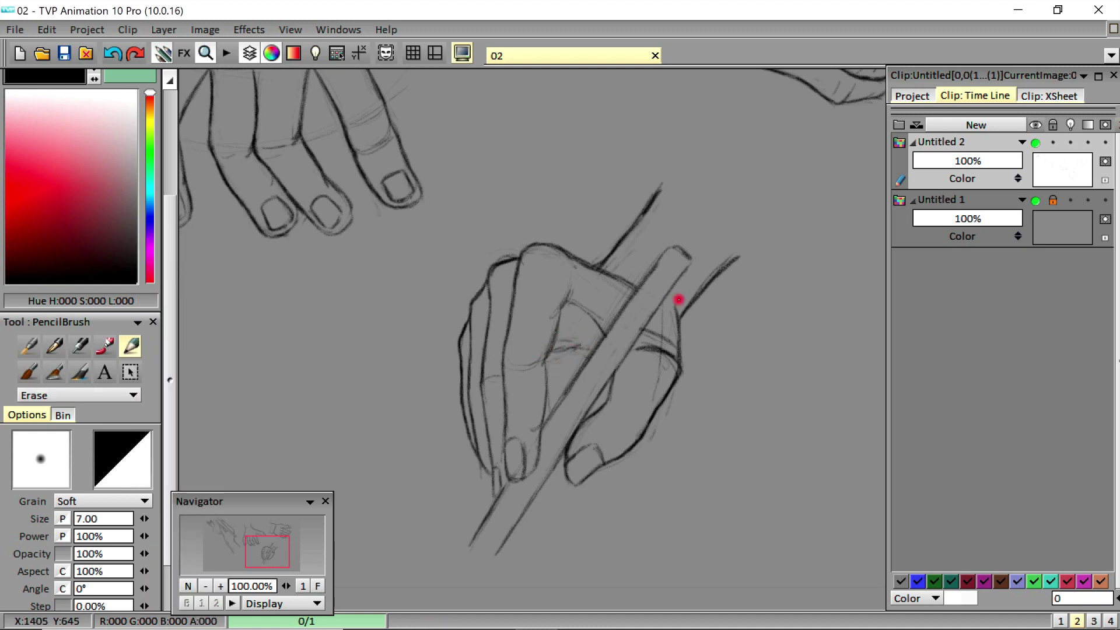
key("e")
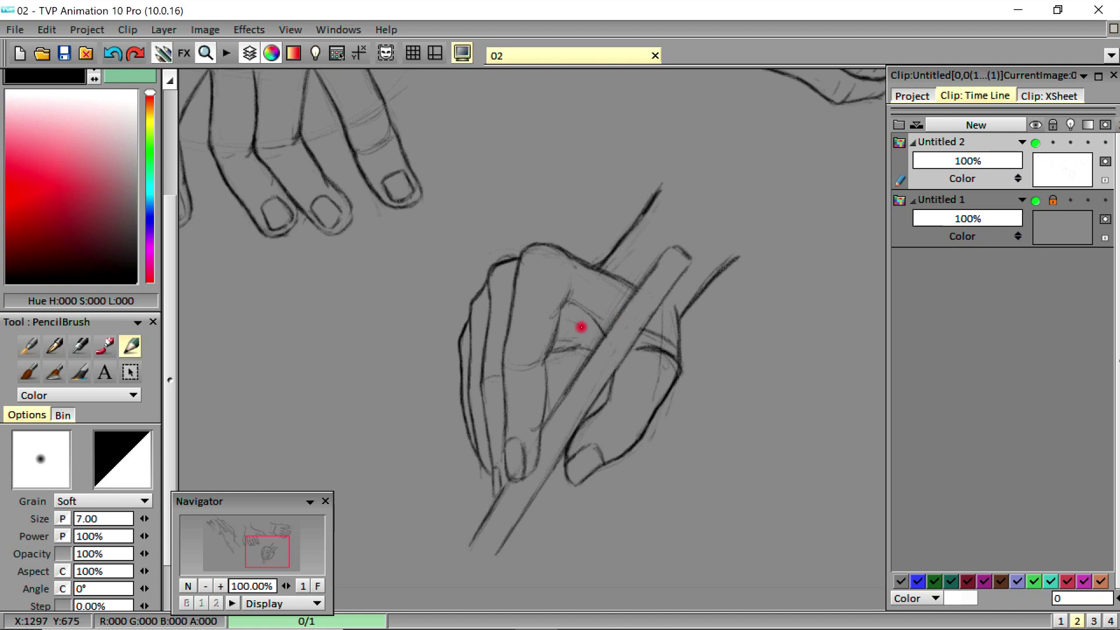
left_click(64, 53)
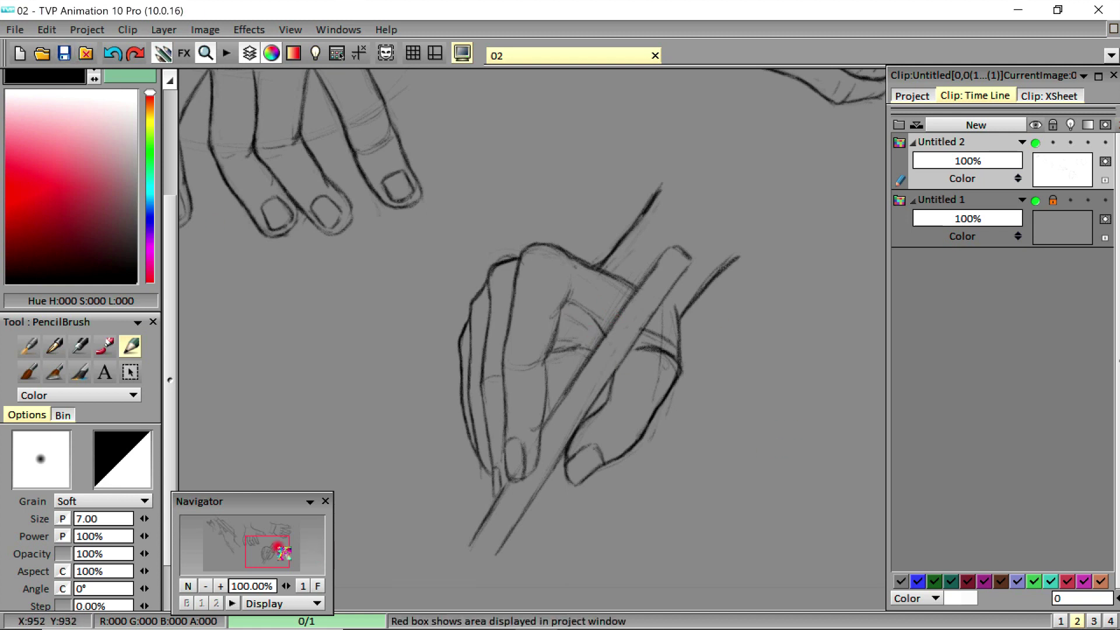
- Select the small hand in the canvas's upper-left corner, enlarge it, move it to the empty area below, apply the transform and clear the selection
left_click(317, 585)
left_click_drag(170, 251, 169, 141)
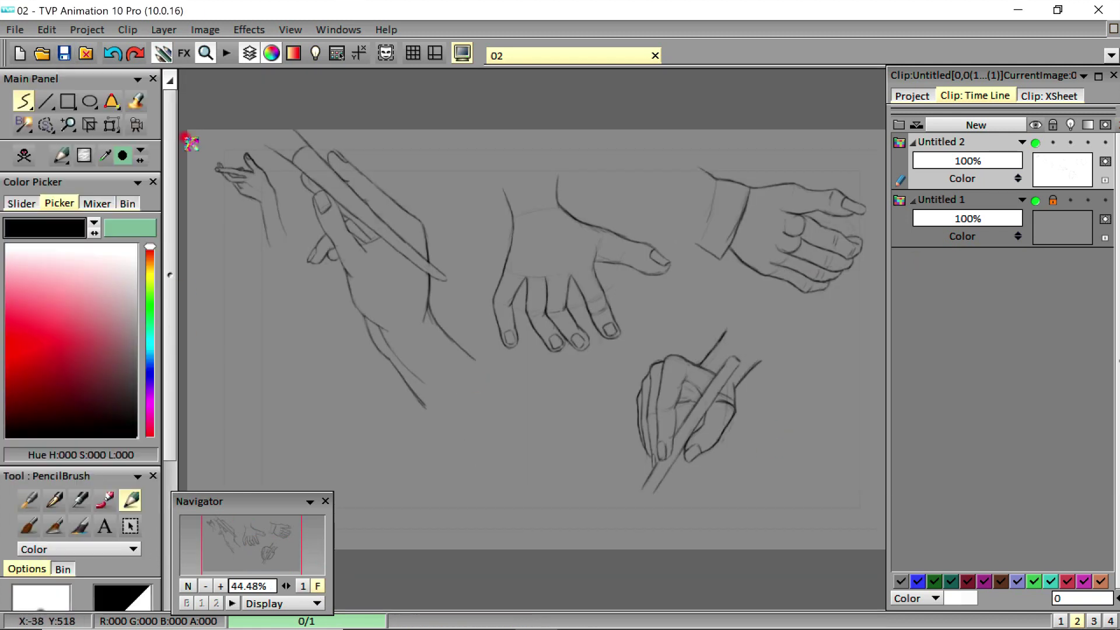
left_click(45, 124)
left_click_drag(268, 159, 266, 153)
left_click(110, 125)
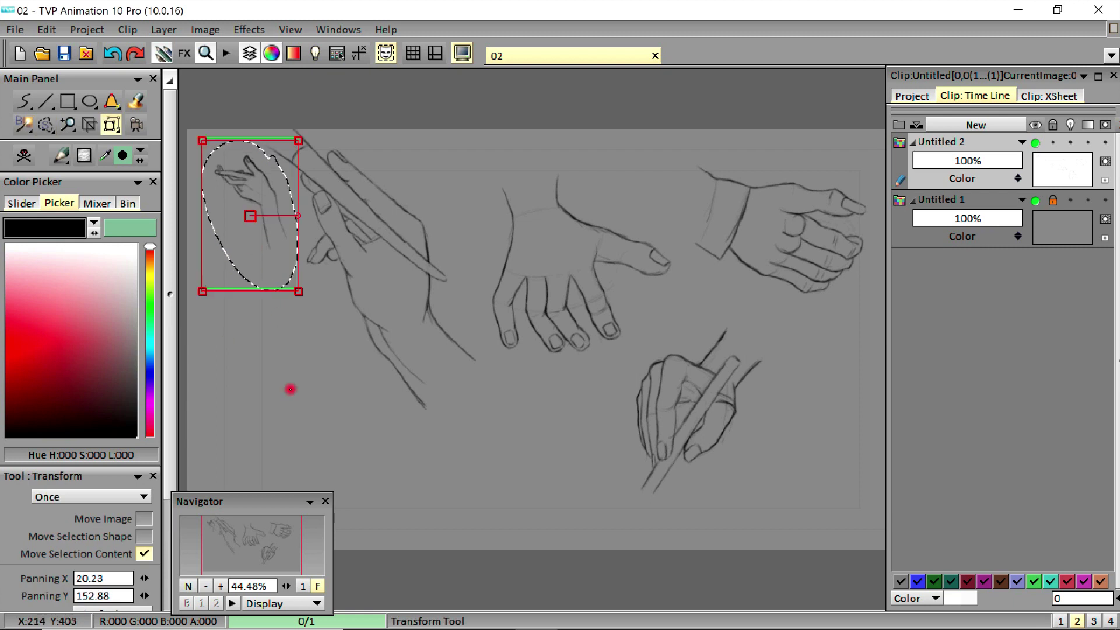
mouse_move(203, 138)
left_mouse_down()
mouse_move(248, 353)
mouse_move(206, 256)
mouse_move(192, 254)
left_mouse_up()
left_click_drag(333, 355, 333, 391)
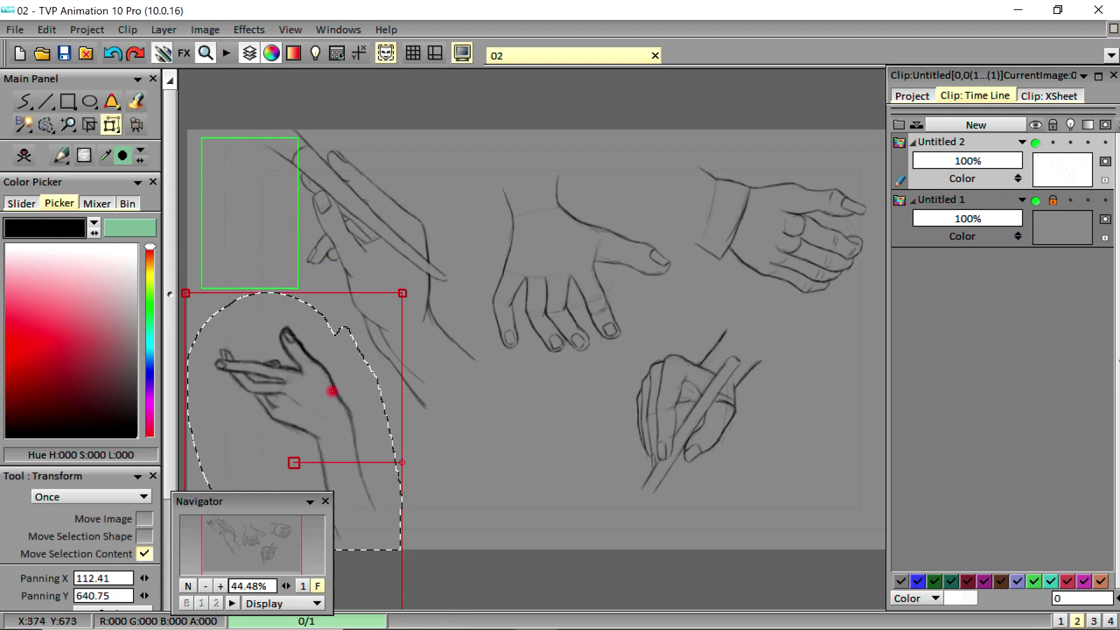
left_click_drag(402, 292, 406, 288)
left_click_drag(170, 435, 170, 548)
left_click(139, 591)
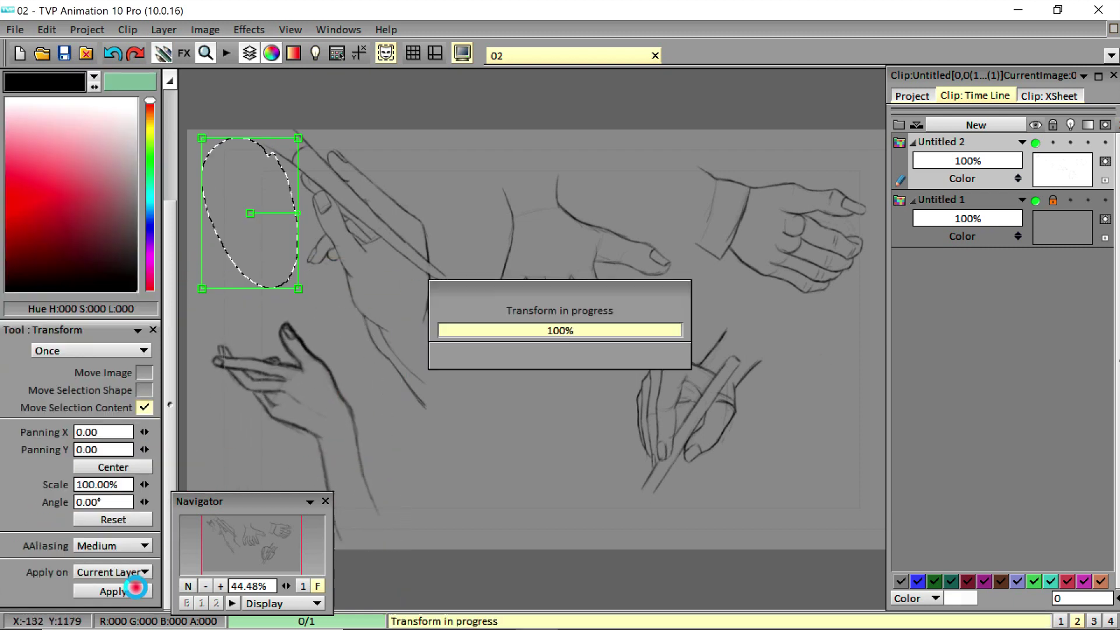
left_click_drag(170, 396, 170, 283)
left_click(46, 126)
left_click(130, 576)
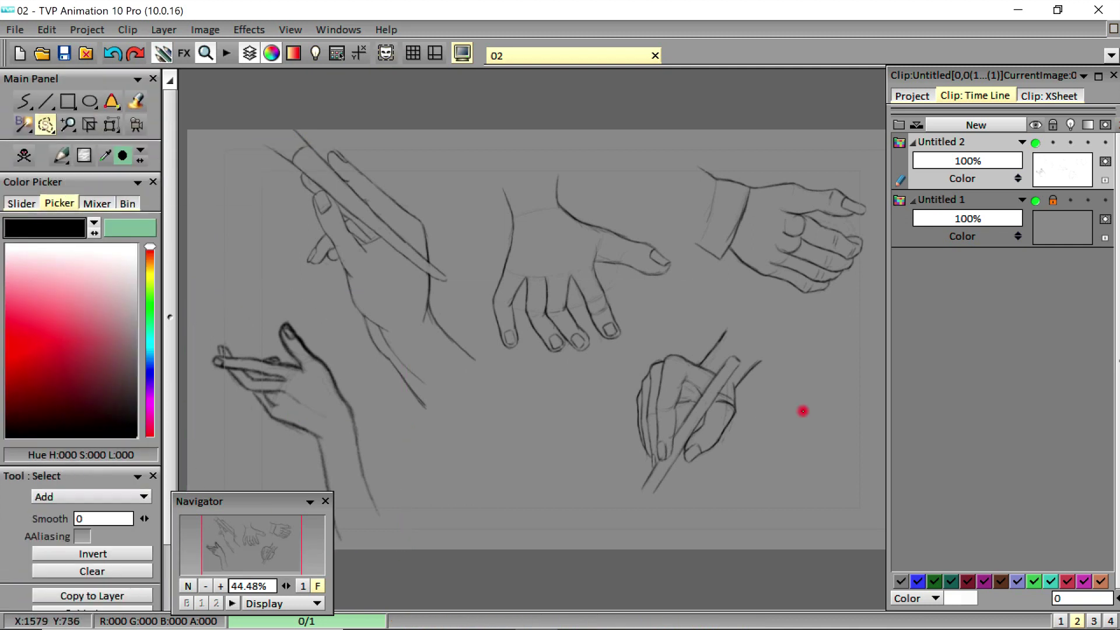
- Select the hand holding the stick, enlarge it to about 148.54%, shift it toward the canvas's right edge and apply the transform
mouse_move(790, 320)
left_mouse_down()
mouse_move(656, 342)
mouse_move(730, 304)
left_mouse_up()
left_click(112, 127)
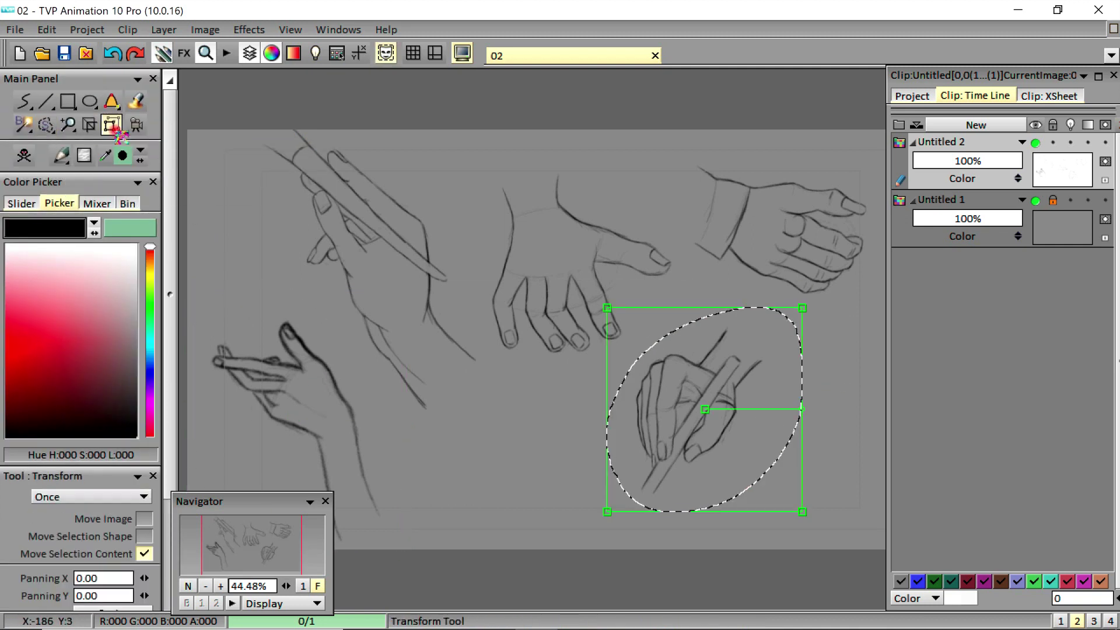
left_click_drag(802, 511, 851, 517)
left_click_drag(753, 480, 743, 507)
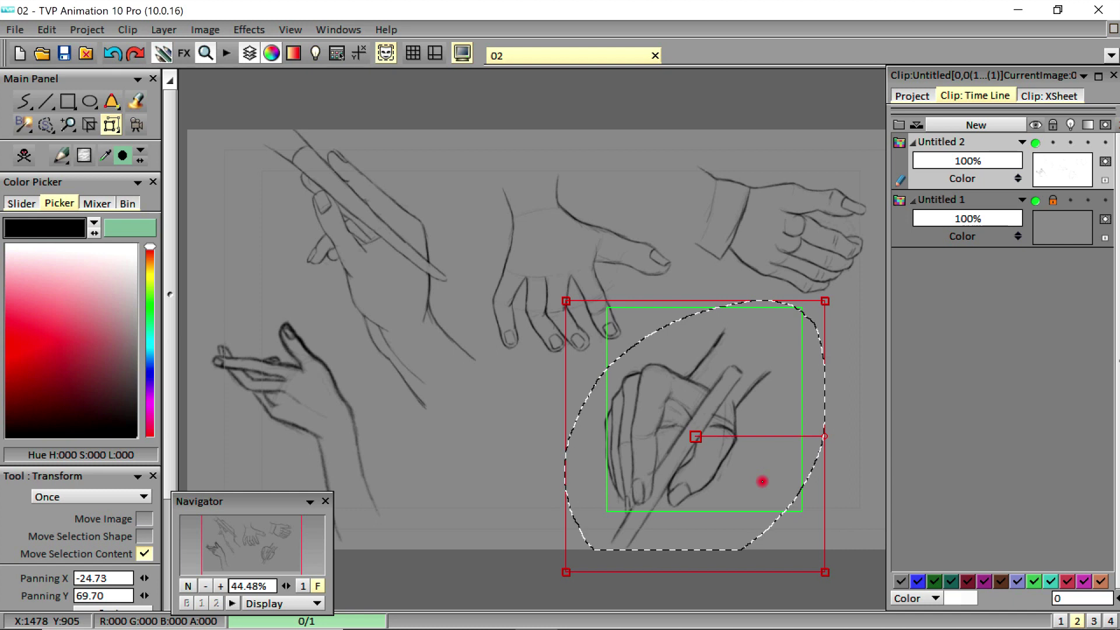
left_click_drag(774, 420, 836, 422)
mouse_move(633, 303)
left_mouse_down()
mouse_move(629, 283)
mouse_move(762, 428)
left_mouse_up()
left_click_drag(170, 350, 170, 466)
left_click(134, 589)
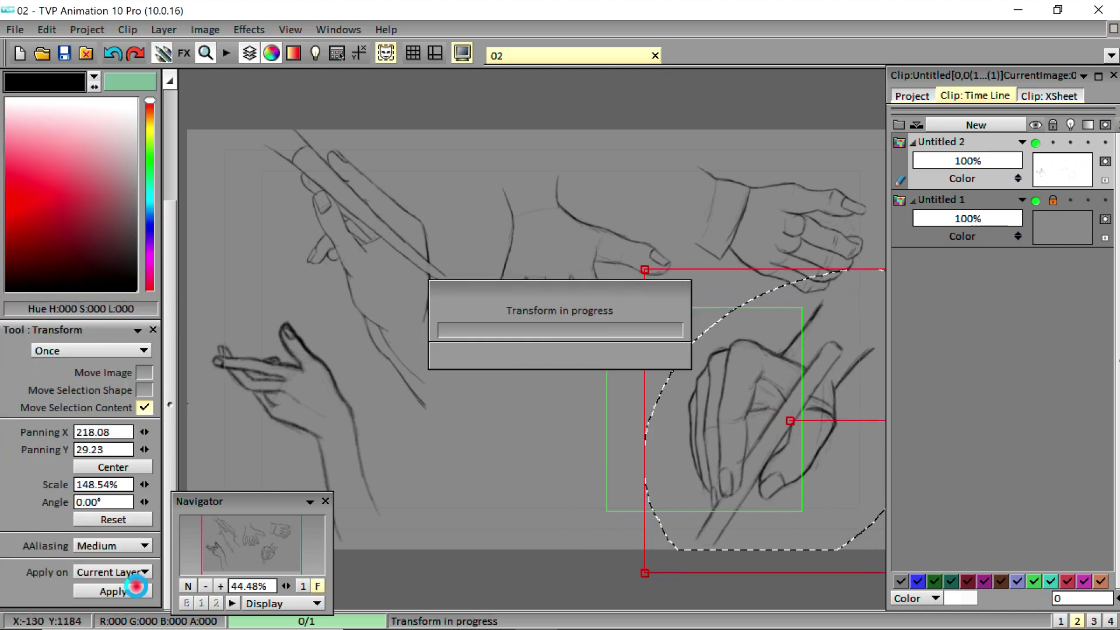
left_click_drag(169, 312, 168, 198)
left_click(48, 126)
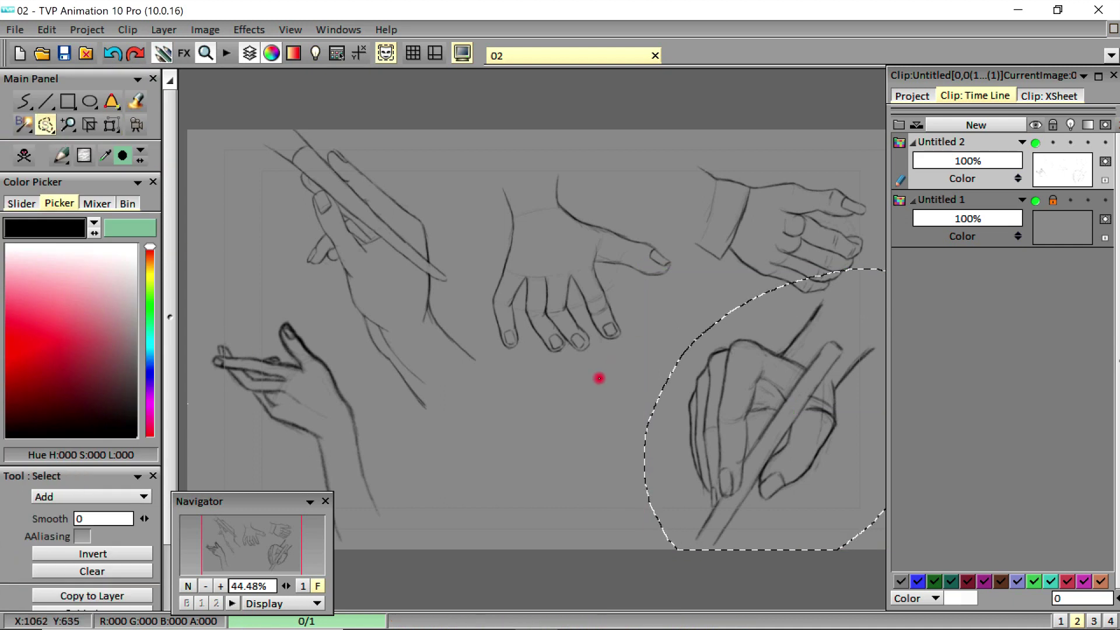
mouse_move(563, 412)
left_mouse_down()
mouse_move(610, 170)
mouse_move(528, 416)
left_mouse_up()
key("t")
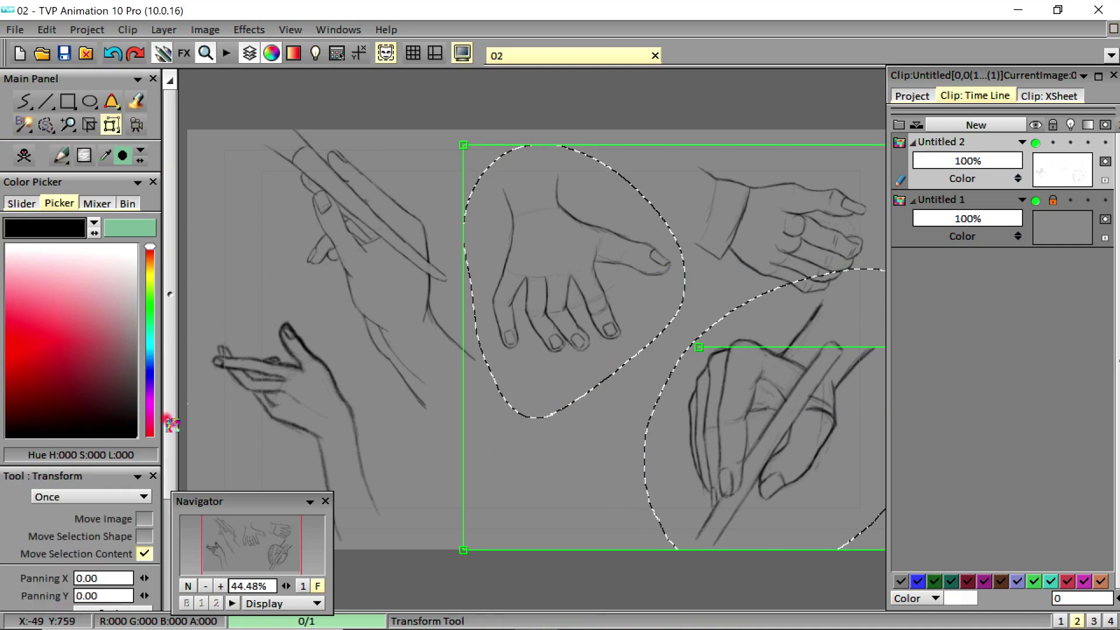
- Clear the selection around the spread hand and the hand holding the stick
left_click_drag(170, 422, 170, 435)
left_click(47, 120)
left_click_drag(169, 391, 170, 467)
left_click(134, 495)
scroll(172, 224, "up", 3)
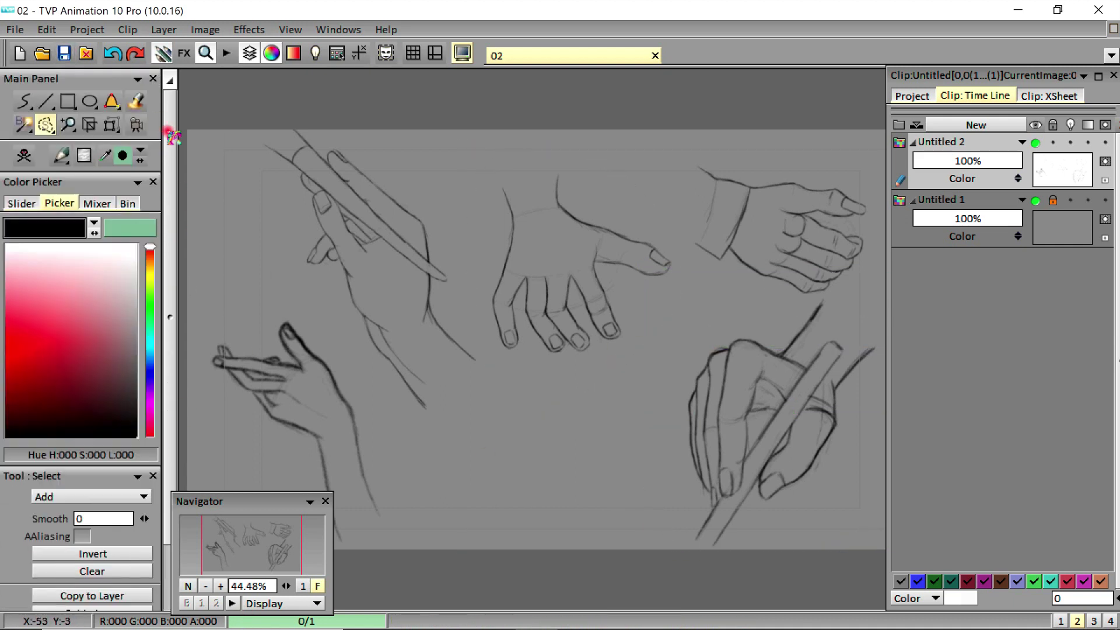
- Try to enlarge and reposition the spread hand at the canvas's upper middle, and undo the transform
mouse_move(688, 283)
left_mouse_down()
mouse_move(670, 234)
mouse_move(687, 295)
mouse_move(691, 287)
left_mouse_up()
key("t")
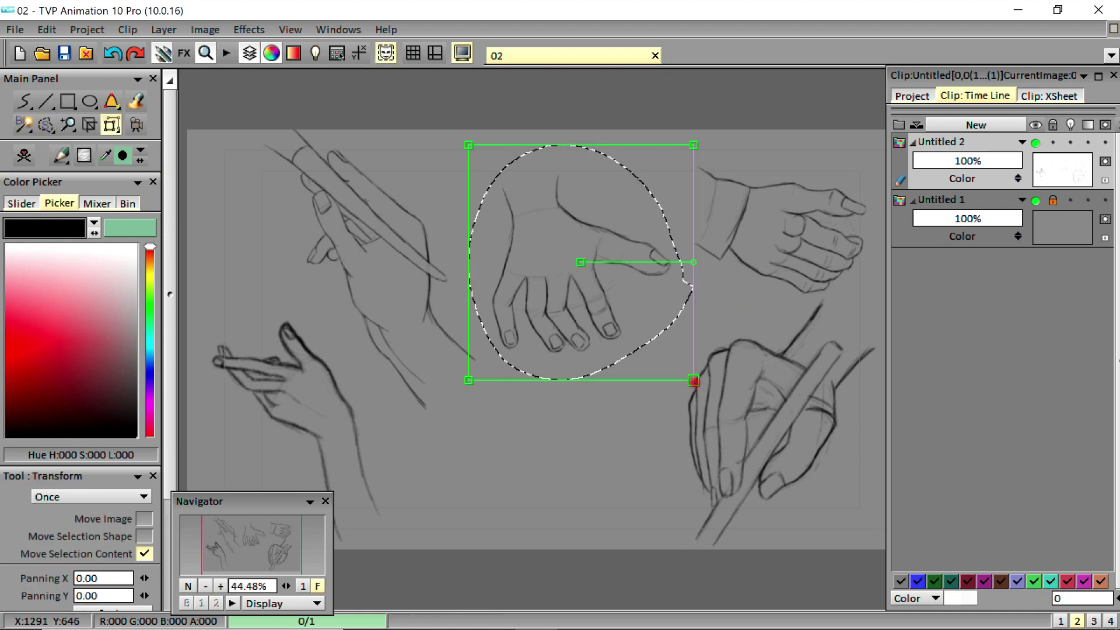
left_click_drag(694, 380, 722, 457)
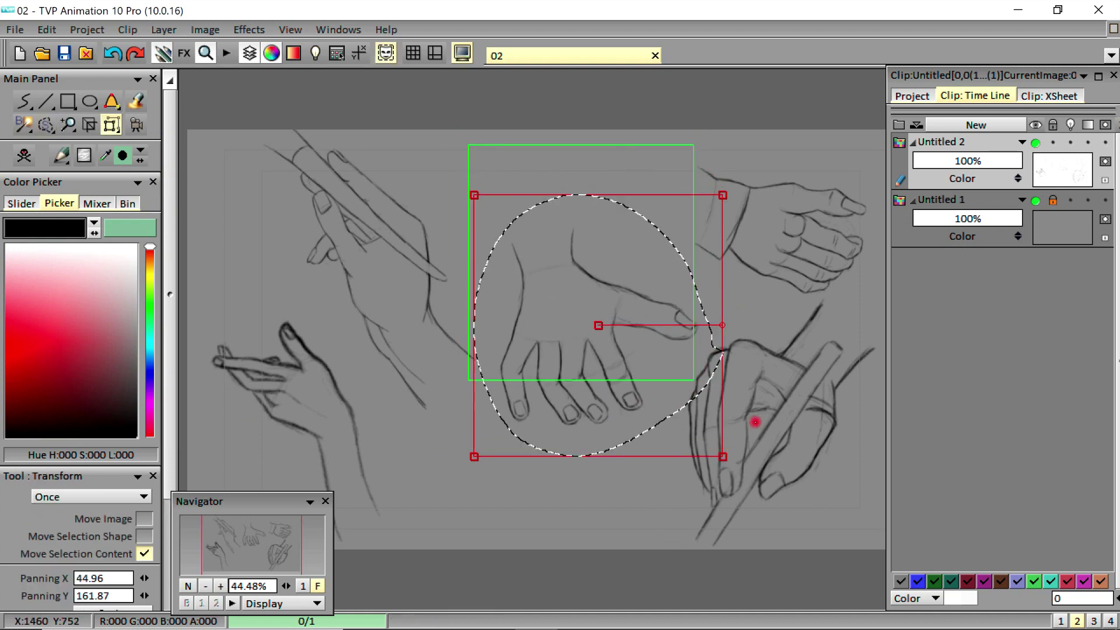
left_click_drag(613, 325, 624, 315)
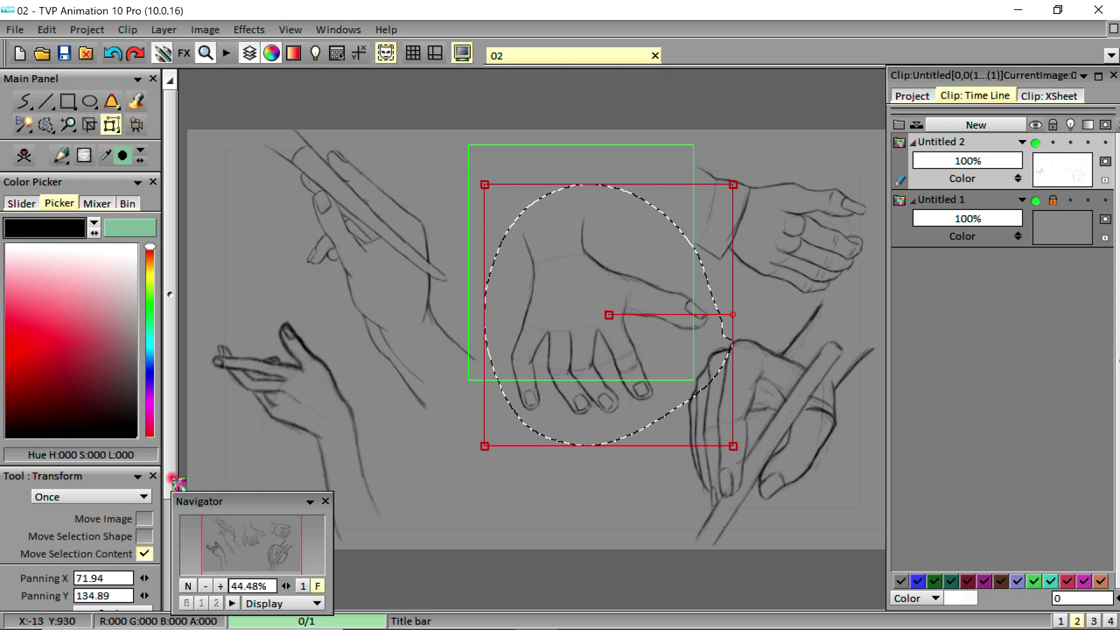
left_click_drag(173, 476, 173, 583)
left_click(147, 520)
left_click(129, 590)
left_click_drag(170, 405, 178, 266)
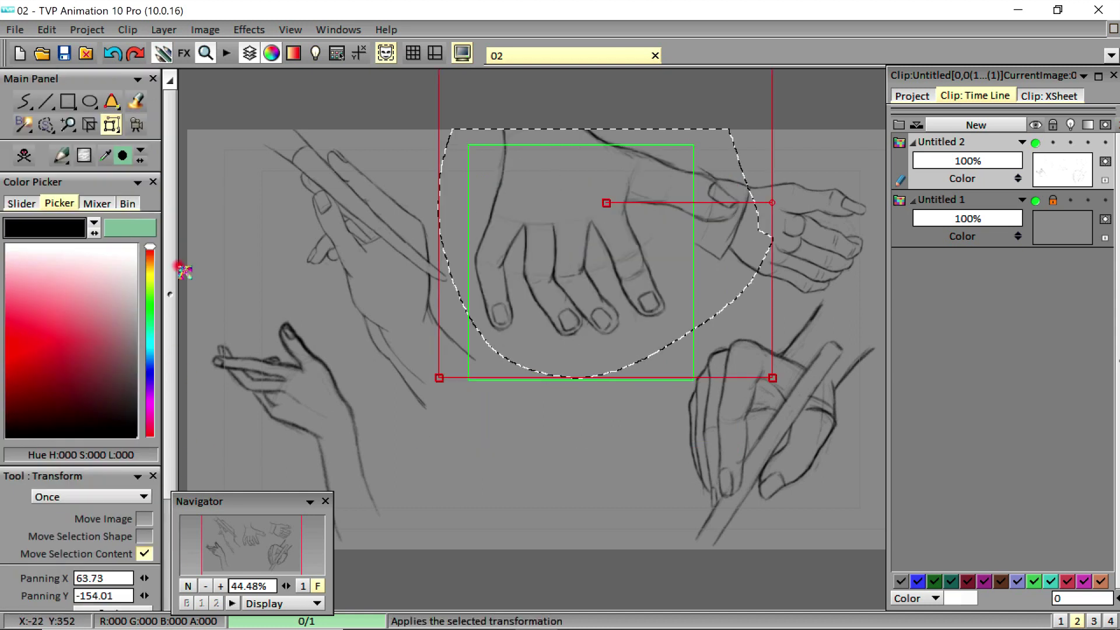
left_click(119, 57)
key("Escape")
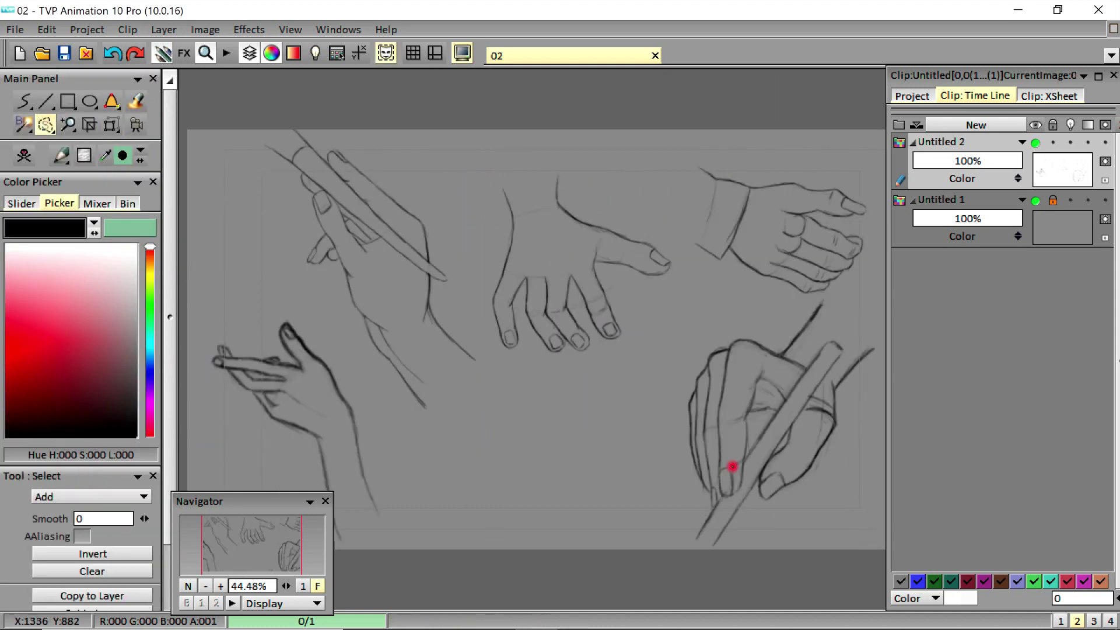
- Select the hand holding the stick, move it left with a panning of about -206.84, 35.97 at 100% scale, apply and clear the selection
mouse_move(799, 401)
left_mouse_down()
mouse_move(760, 317)
mouse_move(824, 425)
left_mouse_up()
key("t")
left_click_drag(171, 453, 174, 563)
left_click(149, 519)
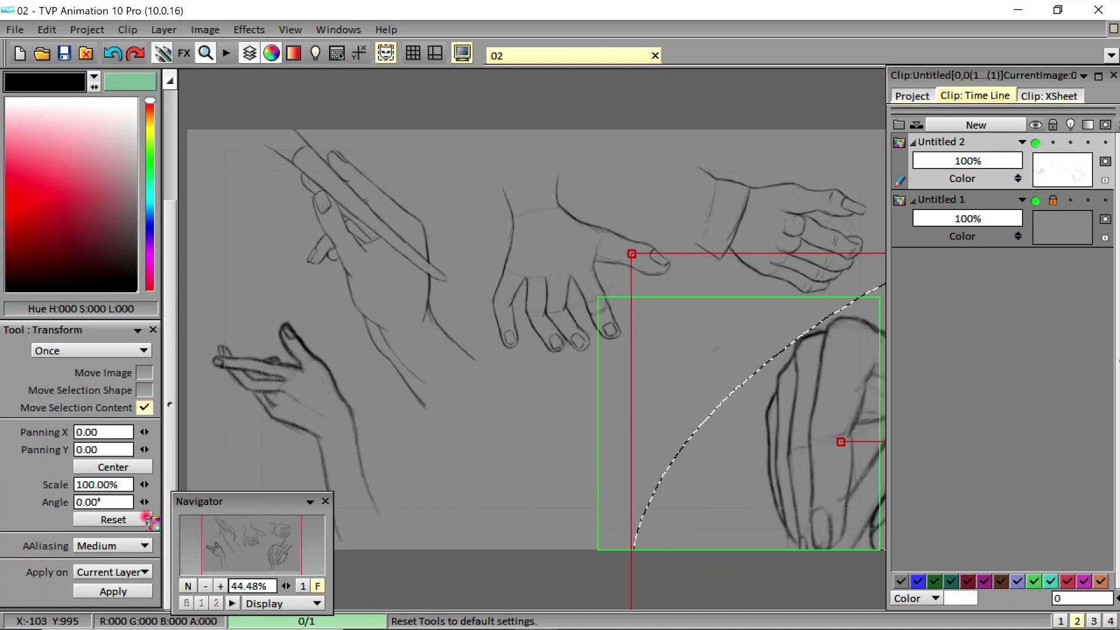
mouse_move(805, 478)
left_mouse_down()
mouse_move(735, 488)
mouse_move(744, 476)
left_mouse_up()
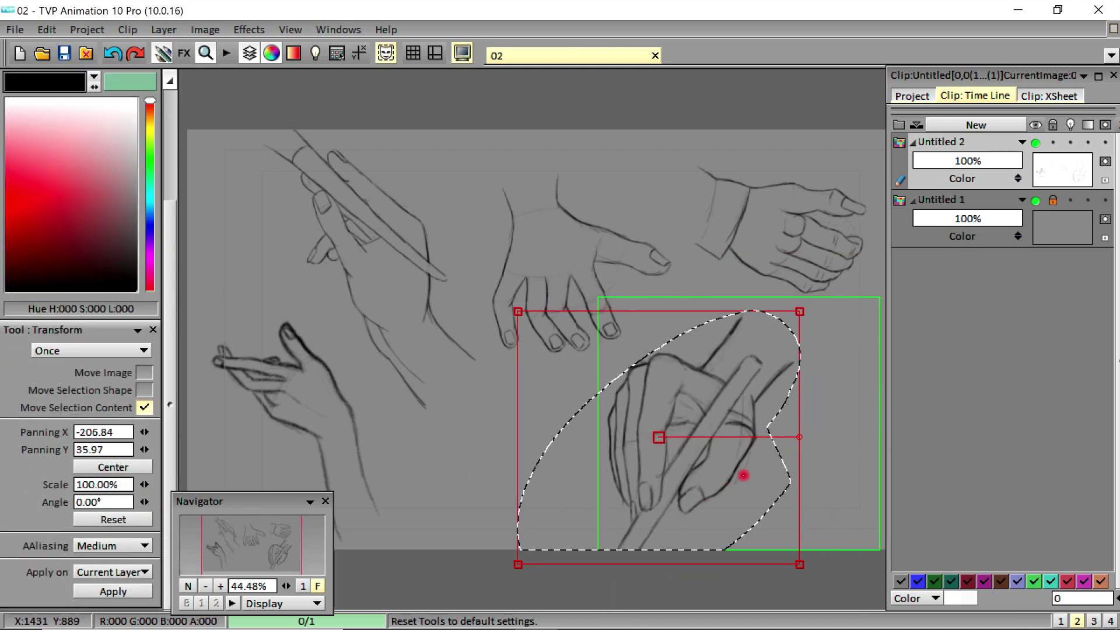
left_click(141, 592)
left_click_drag(170, 423, 170, 315)
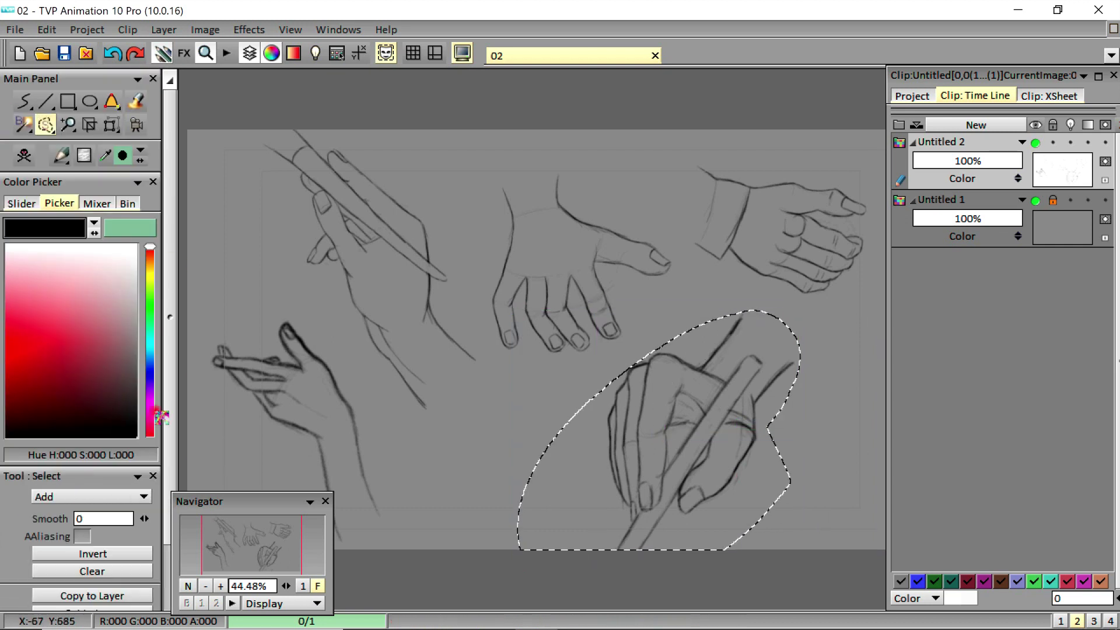
left_click(150, 571)
- Select the large hand in the canvas's upper-left area, move it slightly down and inward, apply the transform and clear the selection
mouse_move(403, 418)
left_mouse_down()
mouse_move(465, 245)
mouse_move(470, 430)
left_mouse_up()
left_click(112, 124)
left_click_drag(443, 371, 455, 396)
left_click(147, 591)
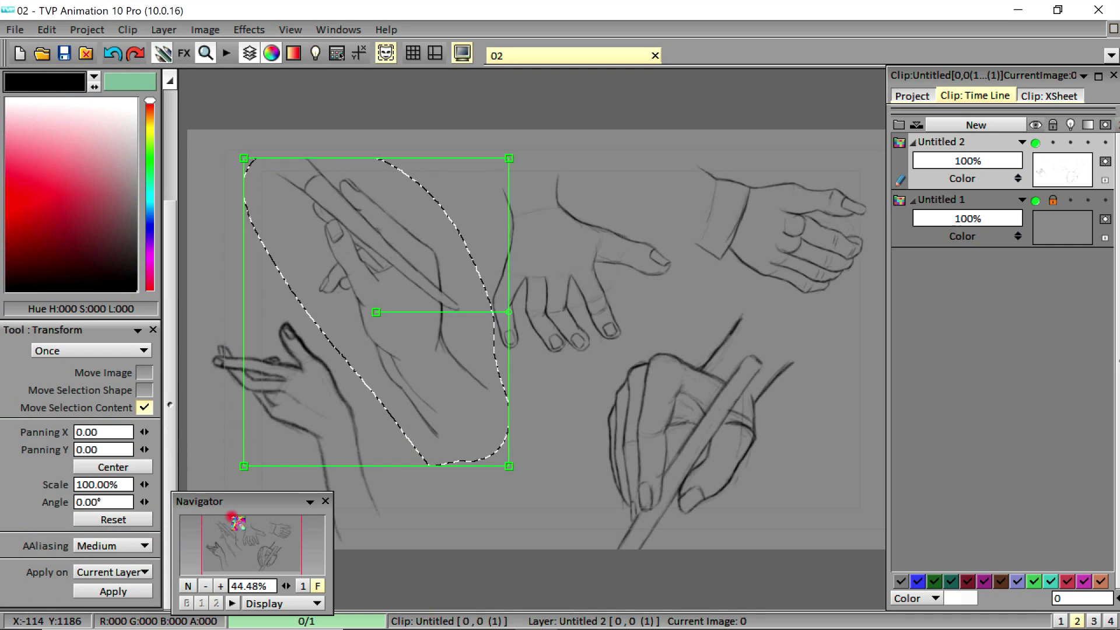
left_click(139, 572)
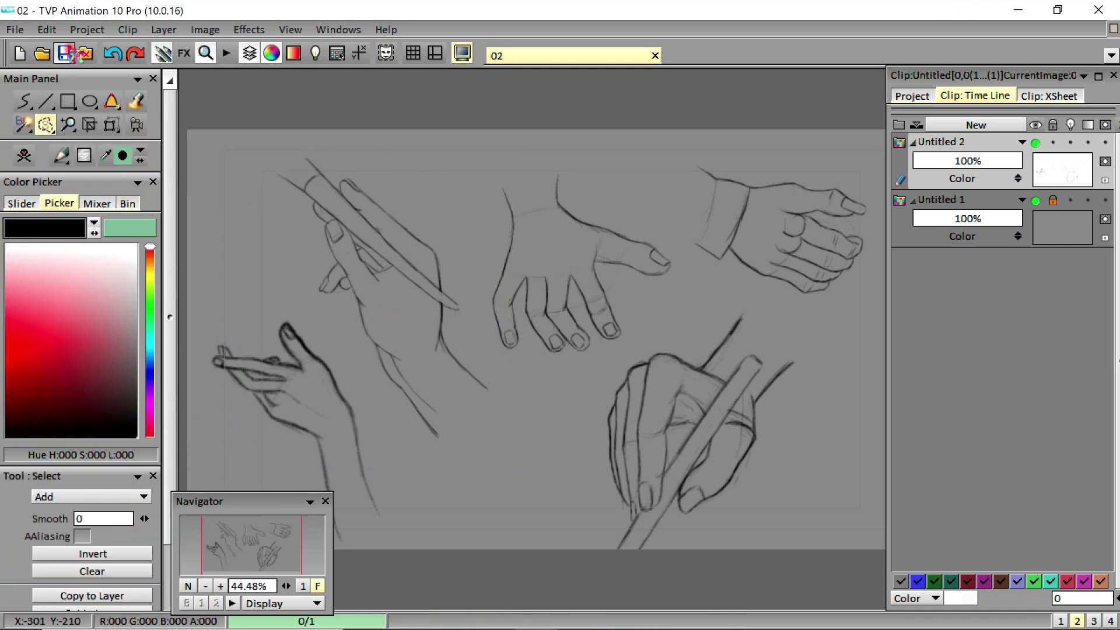
- Add a new layer directly above Untitled 1 and set the drawing color to black
left_click(1001, 210)
left_click(975, 125)
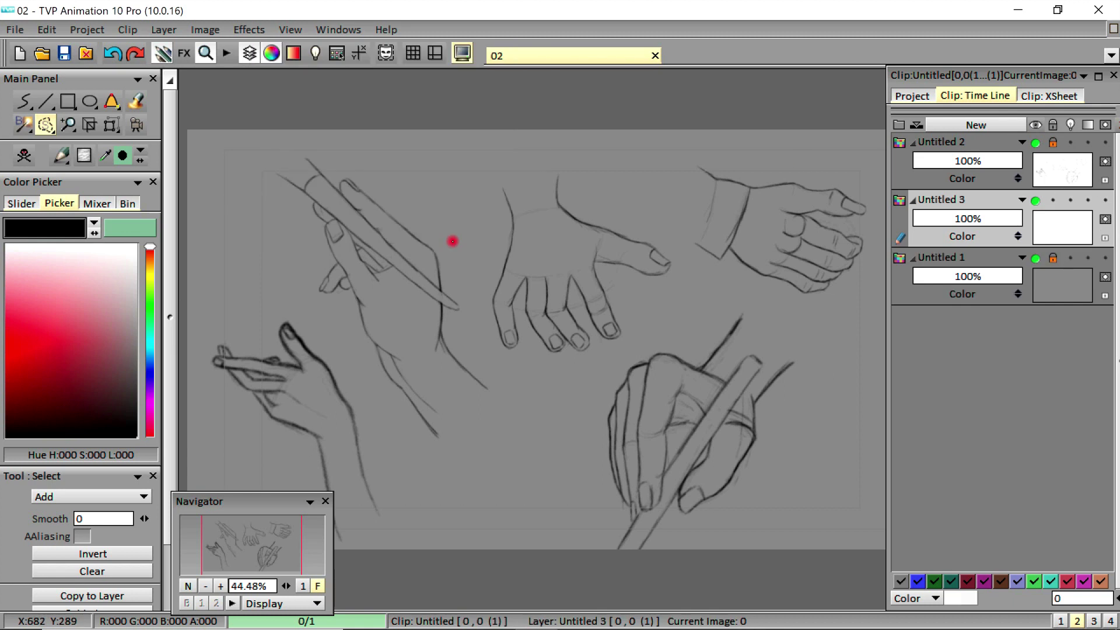
left_click(136, 352)
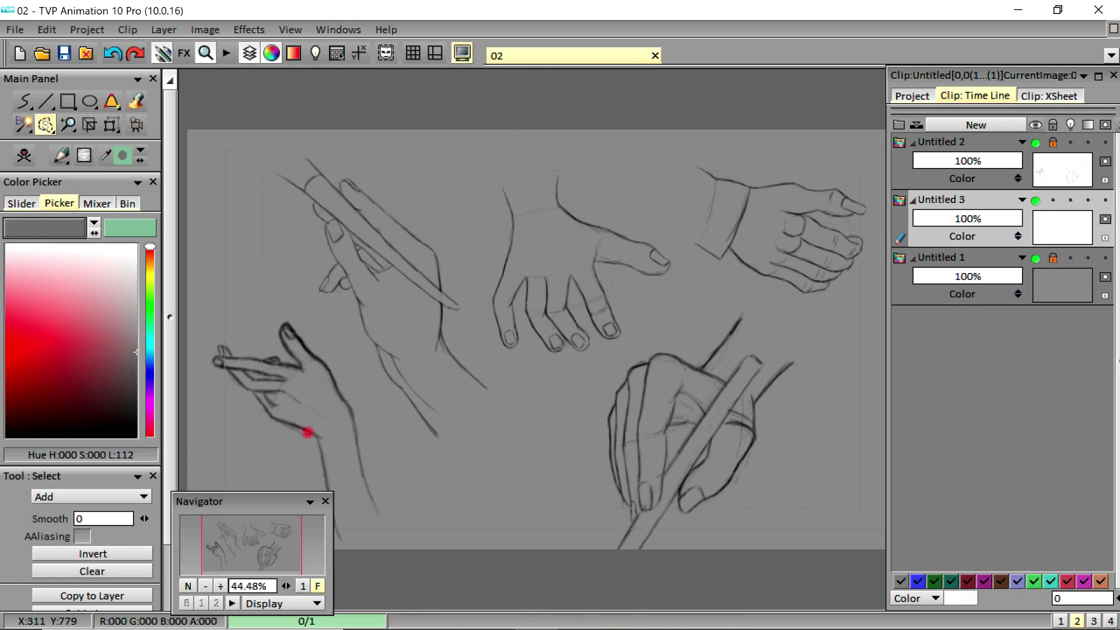
left_click(137, 436)
- Unlock layer Untitled 2 and darken the line between the fingers of the enlarged lower-left hand with a freehand pencil stroke
left_click(25, 102)
left_click(1054, 143)
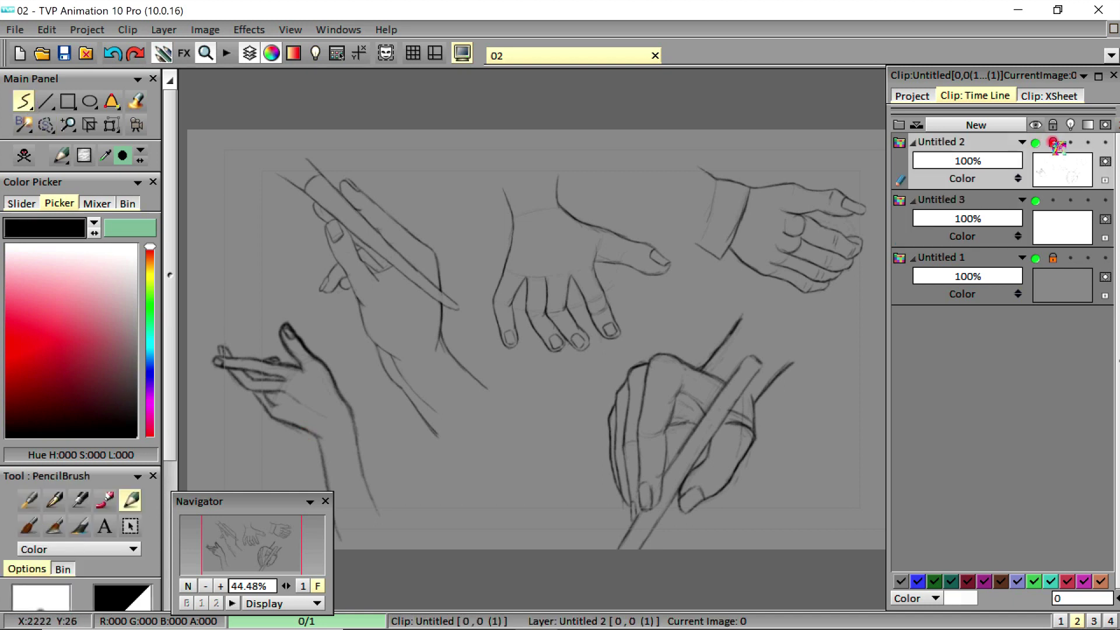
left_click(303, 586)
left_click(222, 550)
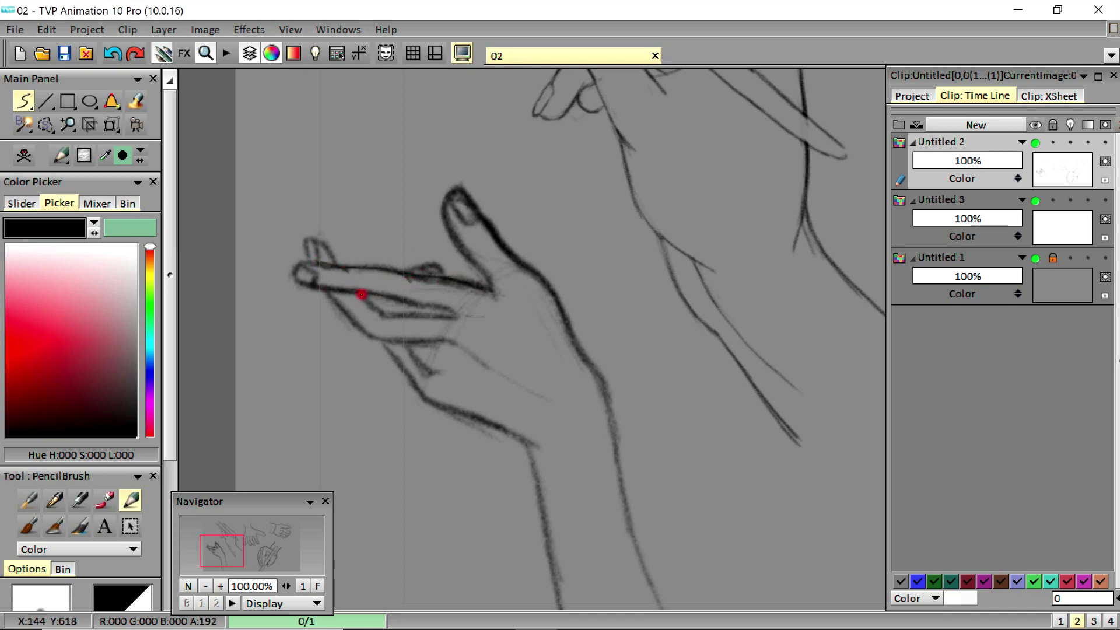
left_click_drag(400, 315, 457, 316)
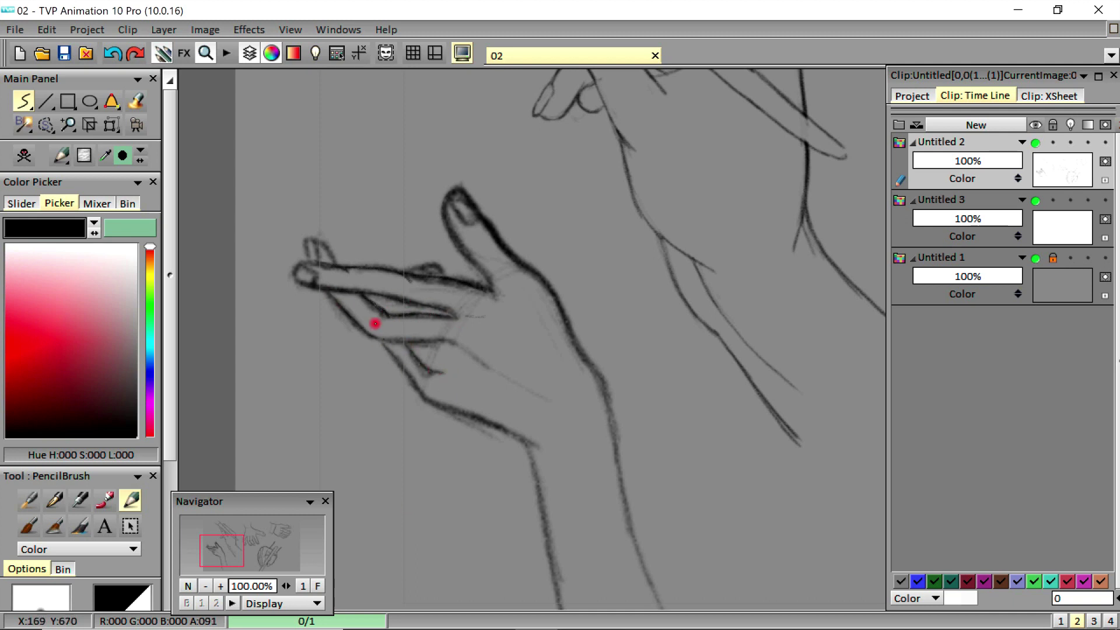
- Switch the brush to Erase and thin the heavy thumb contour and nail shading on the enlarged lower-left hand
left_click(315, 586)
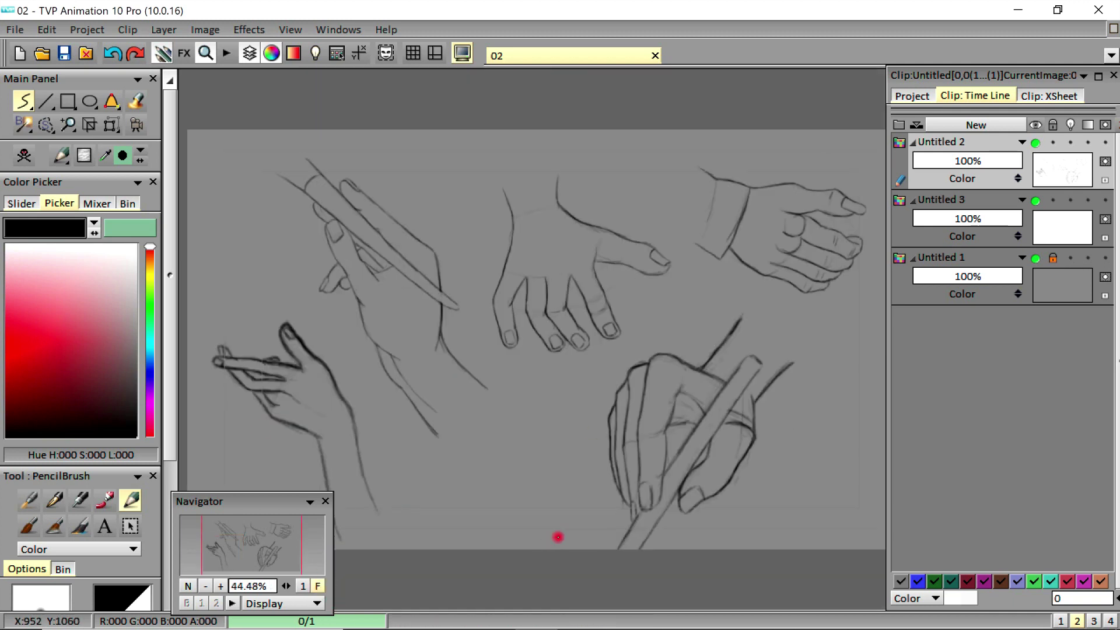
left_click(137, 549)
left_click(167, 269)
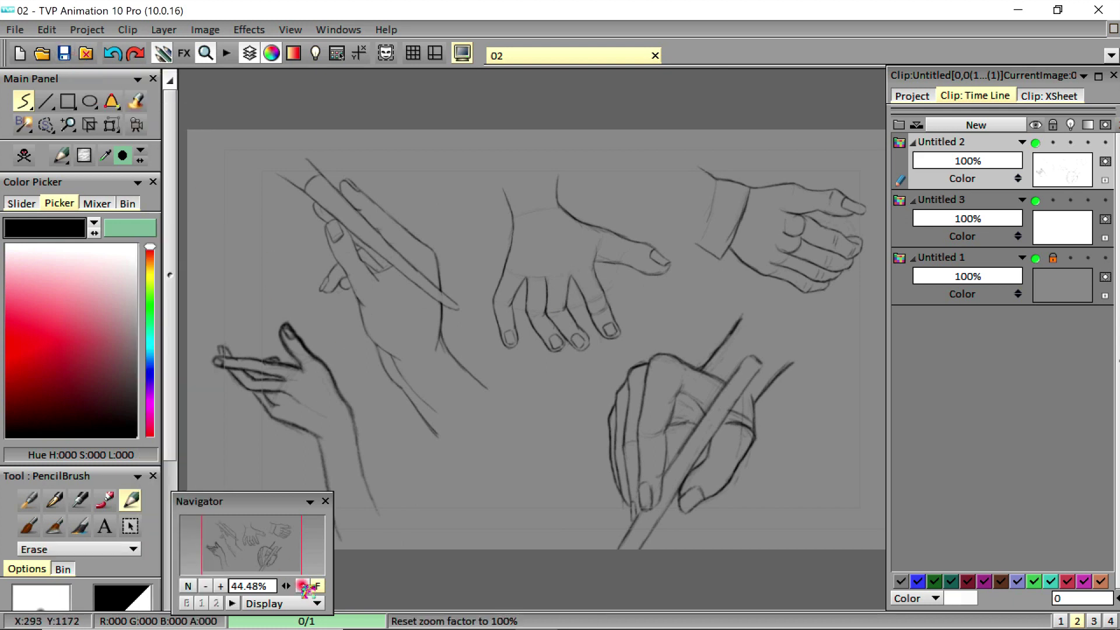
left_click(187, 586)
left_click_drag(444, 250, 435, 221)
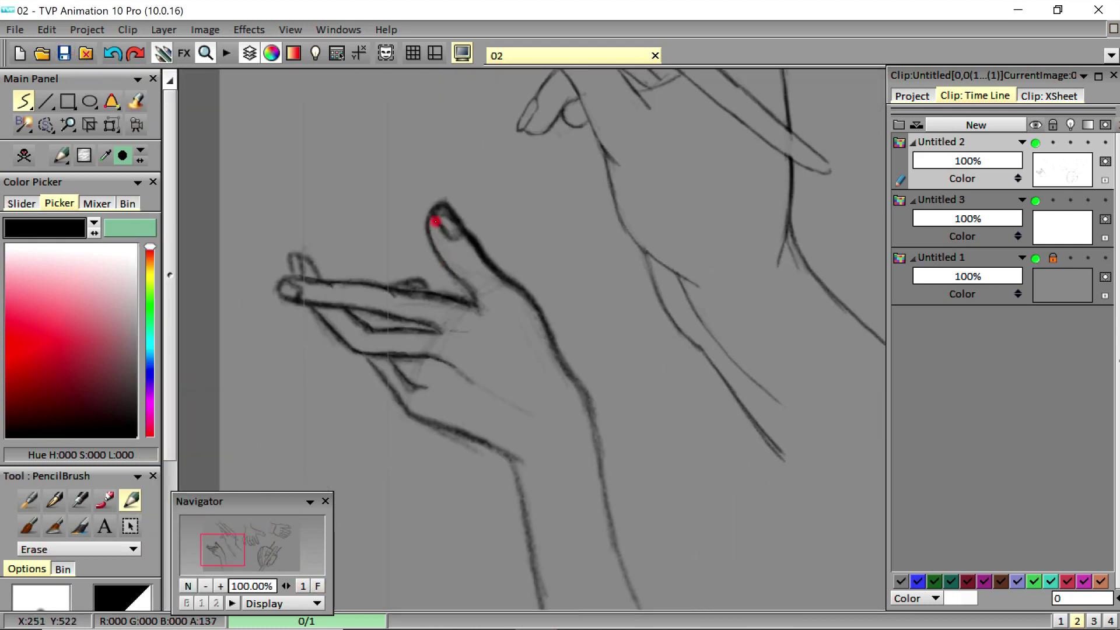
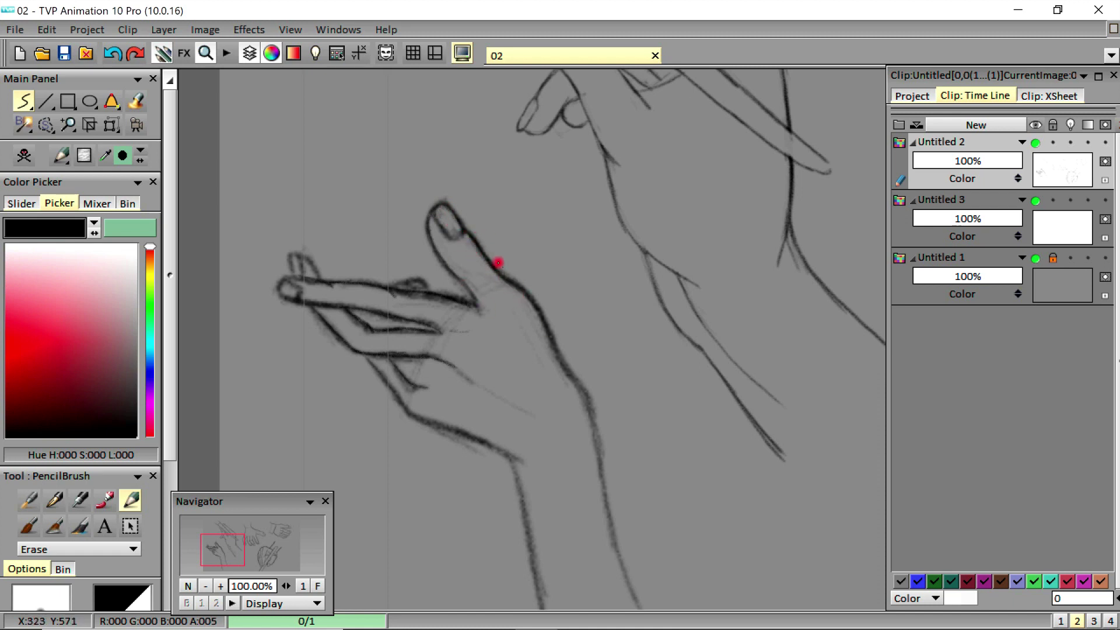
- Thin the heavy outer contour, wrist edge and finger outlines of the lower-left hand with erasing strokes
left_click_drag(574, 386, 575, 424)
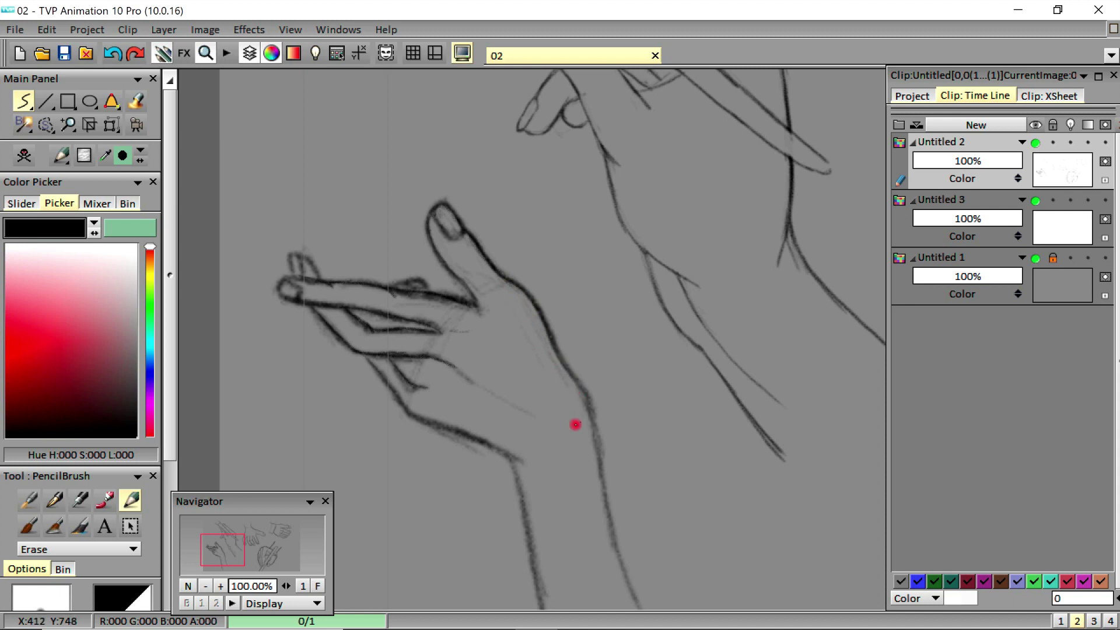
left_click_drag(424, 417, 465, 429)
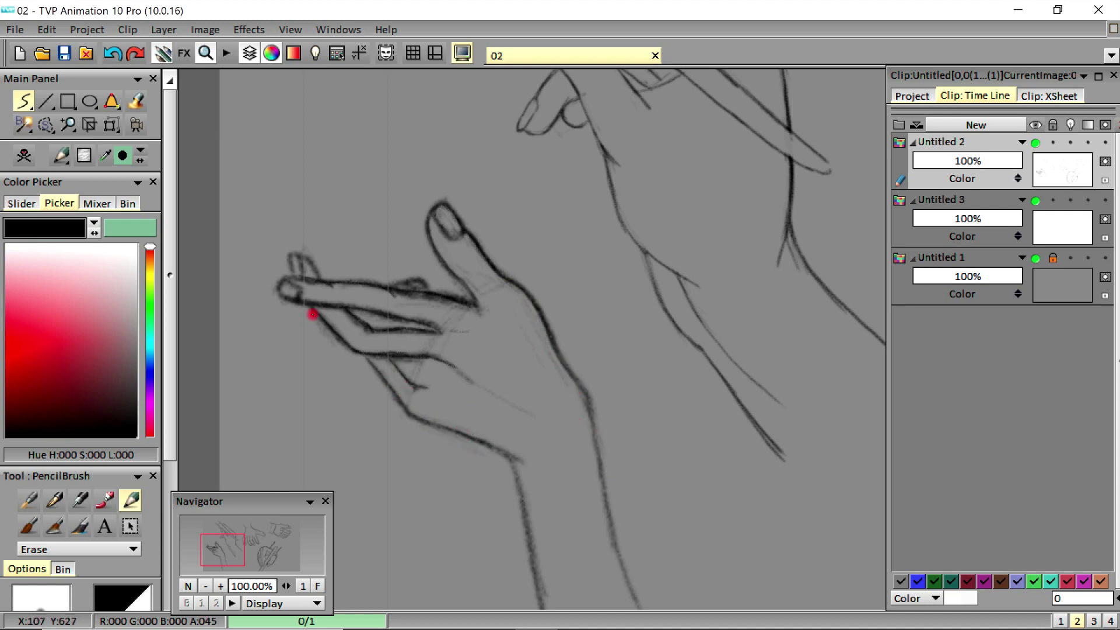
left_click_drag(326, 287, 309, 284)
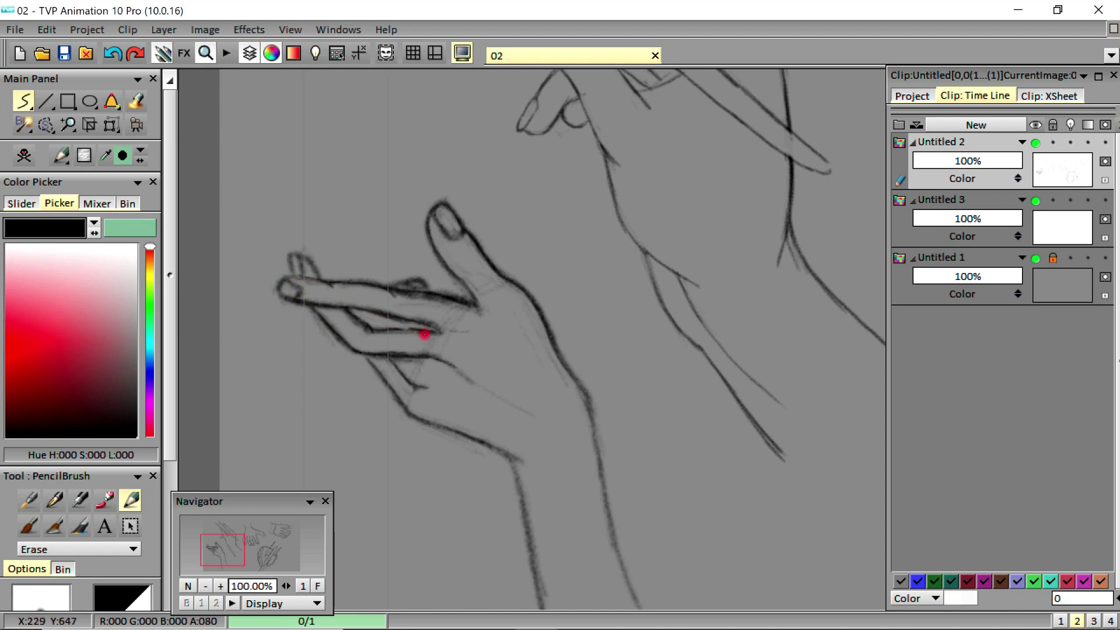
mouse_move(373, 302)
left_mouse_down()
mouse_move(435, 318)
mouse_move(423, 298)
mouse_move(450, 303)
left_mouse_up()
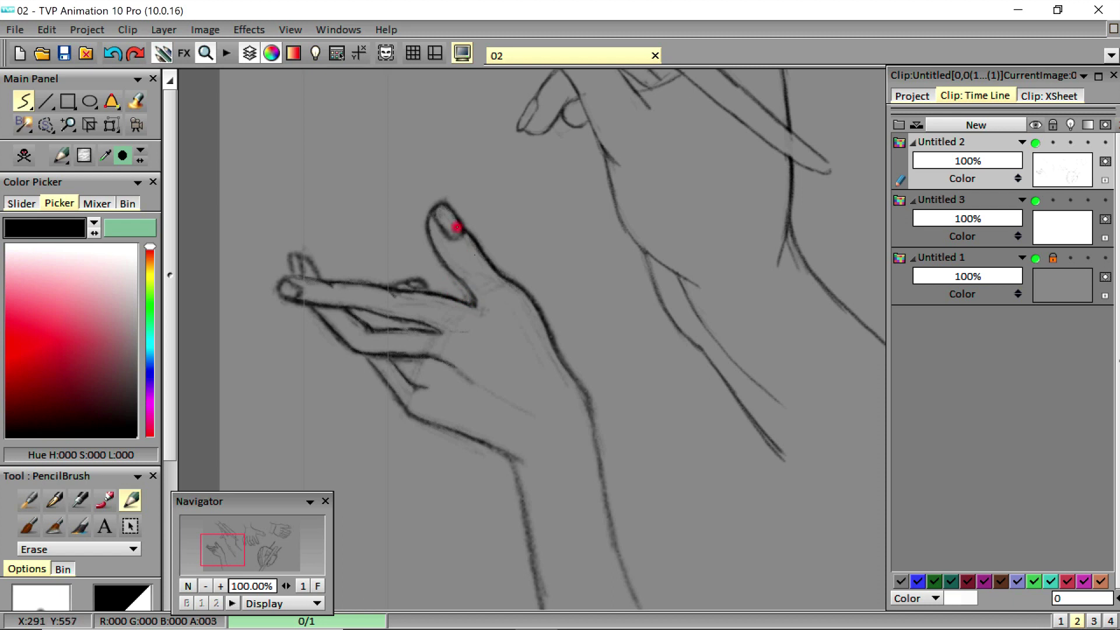
left_click(318, 586)
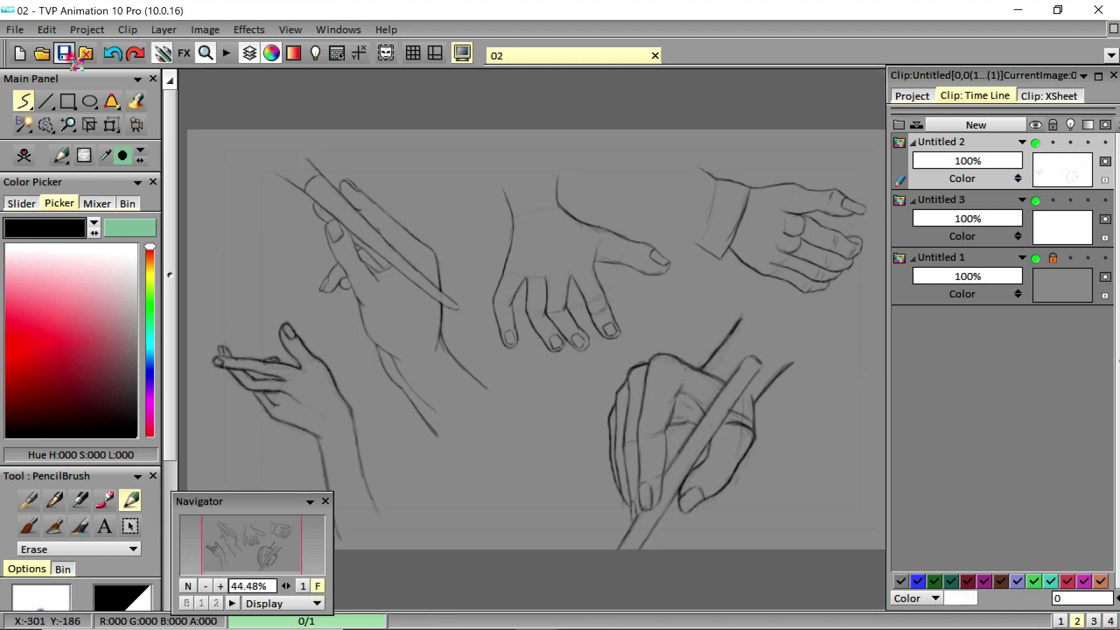
- Choose the freehand filled shape, lock layer Untitled 2 and make layer Untitled 3 the active layer
left_click(31, 107)
left_click(98, 163)
left_click(1053, 142)
left_click(999, 199)
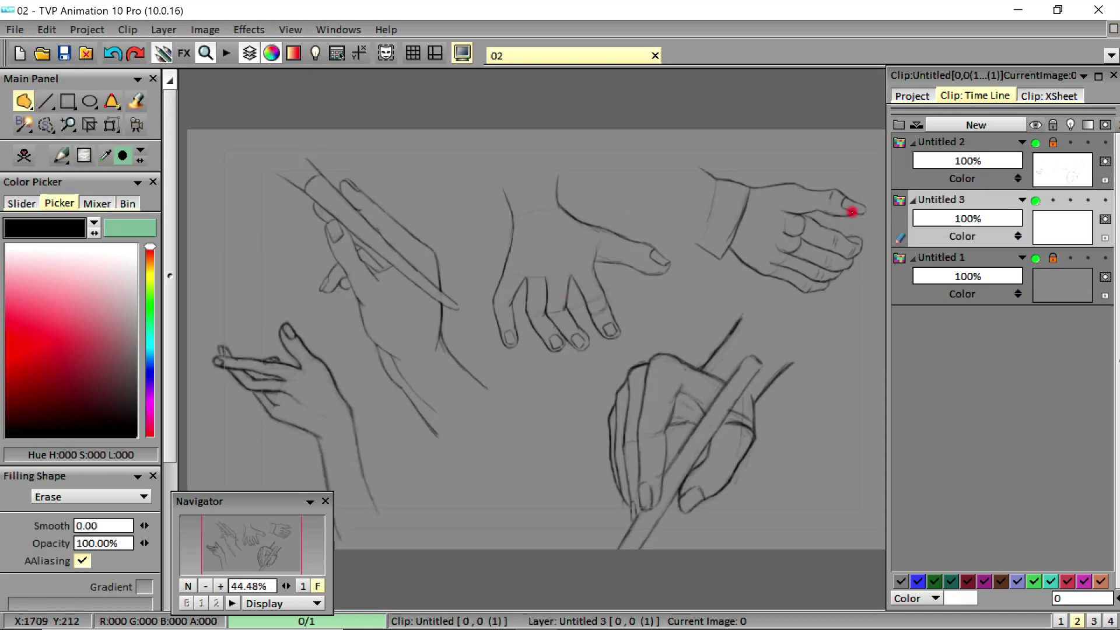
- Set the drawing color to a neutral grey with lightness 111 and the filling shape's mode to Color
left_click(135, 354)
left_click_drag(168, 330, 170, 448)
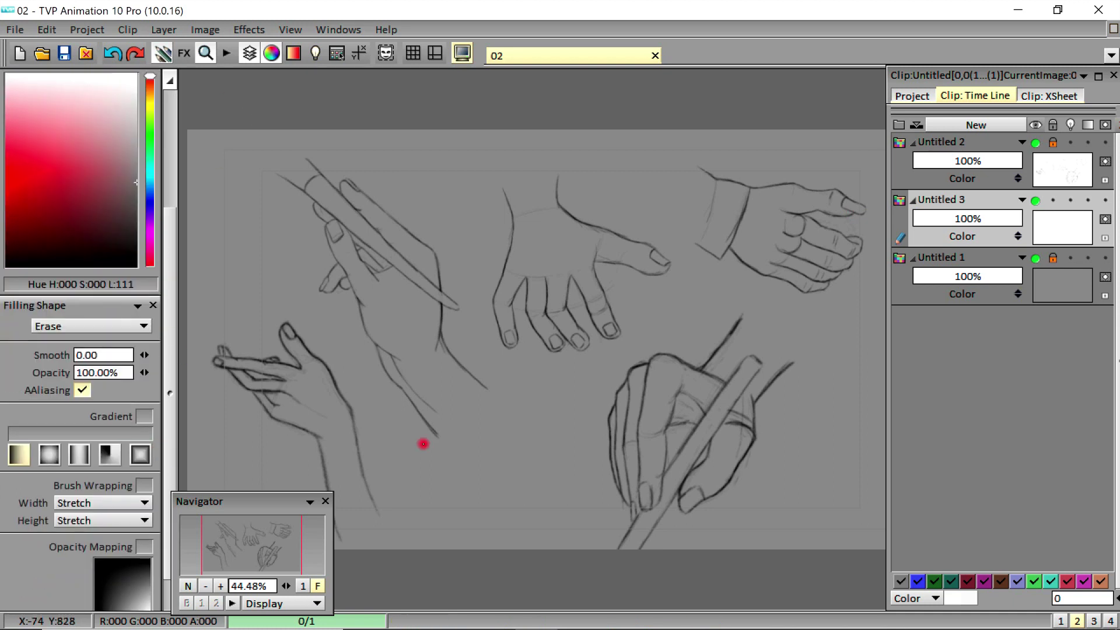
left_click(302, 586)
left_click_drag(233, 545, 215, 552)
mouse_move(606, 263)
left_mouse_down()
mouse_move(581, 277)
mouse_move(532, 338)
mouse_move(682, 374)
mouse_move(649, 416)
left_mouse_up()
left_click(91, 326)
left_click(58, 239)
- Fill the forearm, wrist, thumb and thumb side of the palm of the lower-left hand with grey, leaving the thumbnail unfilled
mouse_move(650, 497)
left_mouse_down()
mouse_move(705, 402)
mouse_move(703, 386)
left_mouse_up()
left_click_drag(249, 546, 230, 561)
left_click_drag(418, 288, 450, 236)
mouse_move(477, 353)
left_mouse_down()
mouse_move(502, 422)
mouse_move(497, 476)
left_mouse_up()
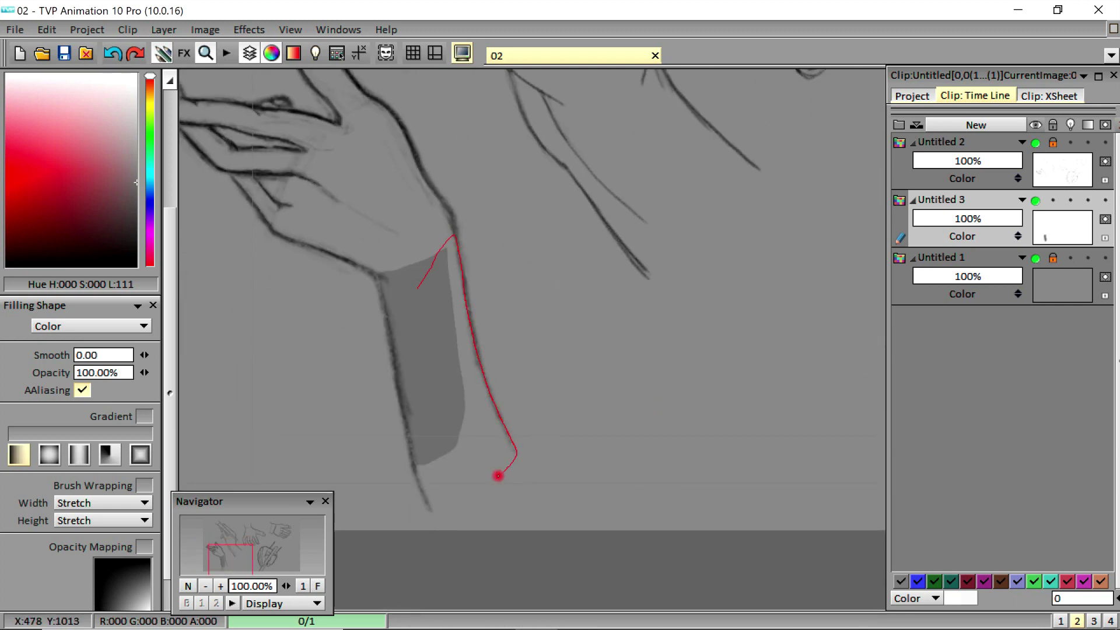
left_click_drag(417, 480, 412, 455)
left_click_drag(229, 549, 217, 552)
mouse_move(582, 227)
left_mouse_down()
mouse_move(626, 407)
mouse_move(676, 329)
left_mouse_up()
left_click_drag(593, 220, 522, 152)
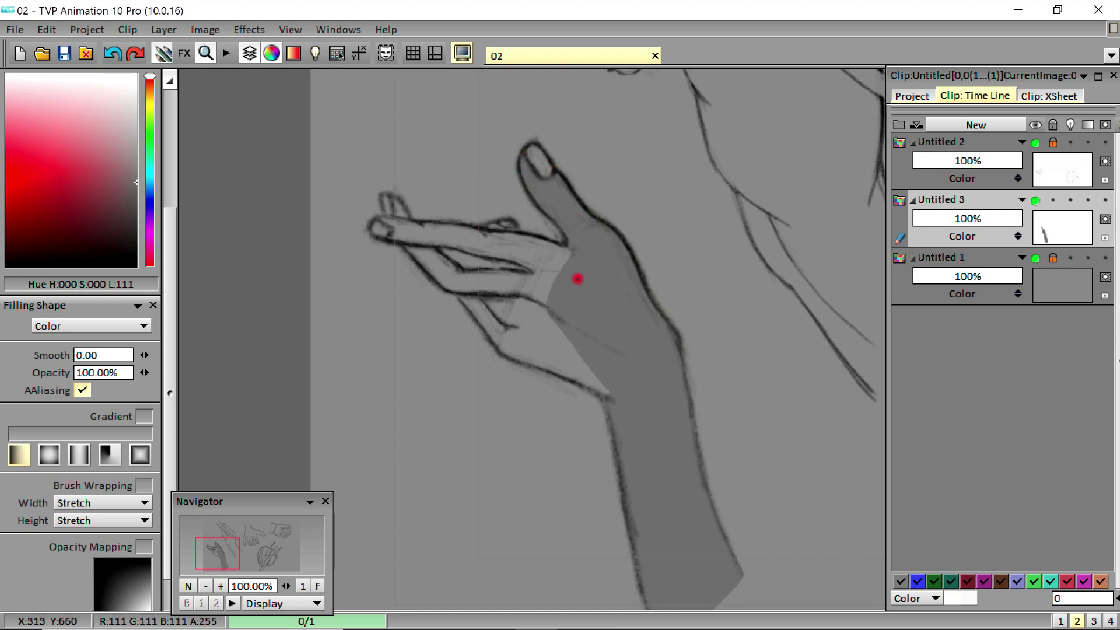
- Fill the fingers and the remaining lower palm edge of the lower-left hand with grey
mouse_move(500, 224)
left_mouse_down()
mouse_move(559, 357)
mouse_move(476, 319)
mouse_move(444, 248)
left_mouse_up()
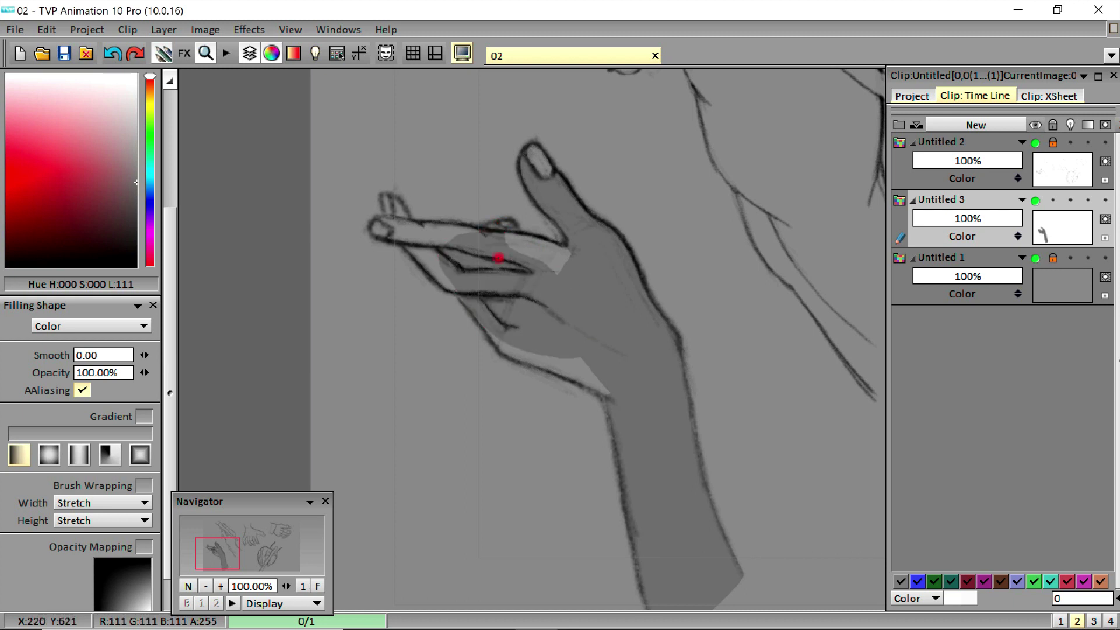
mouse_move(500, 223)
left_mouse_down()
mouse_move(493, 247)
mouse_move(441, 285)
left_mouse_up()
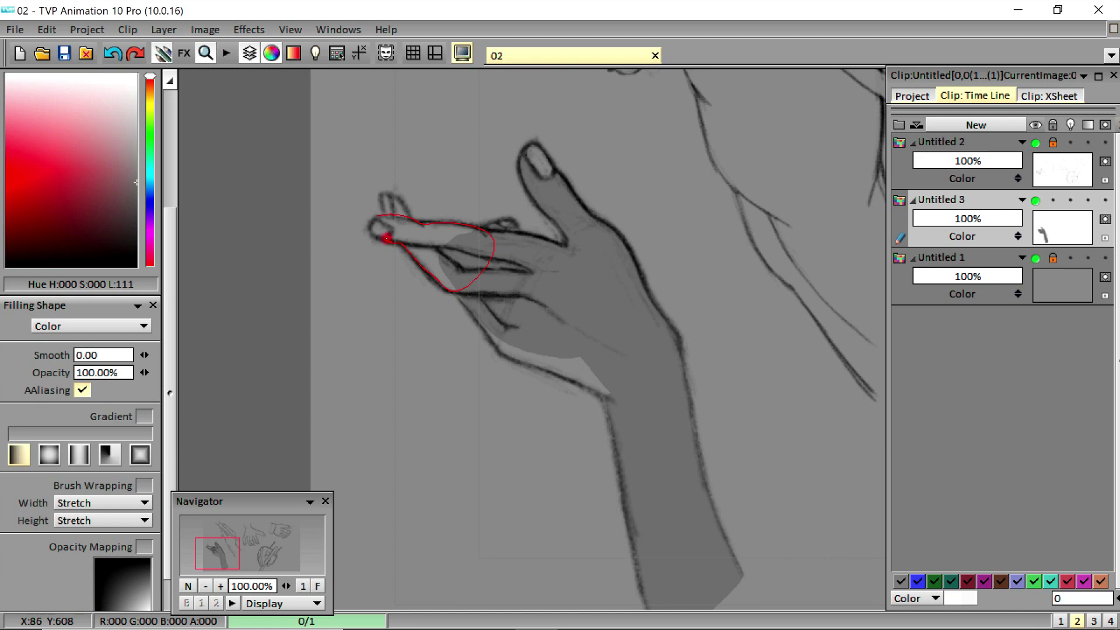
left_click_drag(386, 238, 387, 235)
left_click_drag(473, 291, 491, 342)
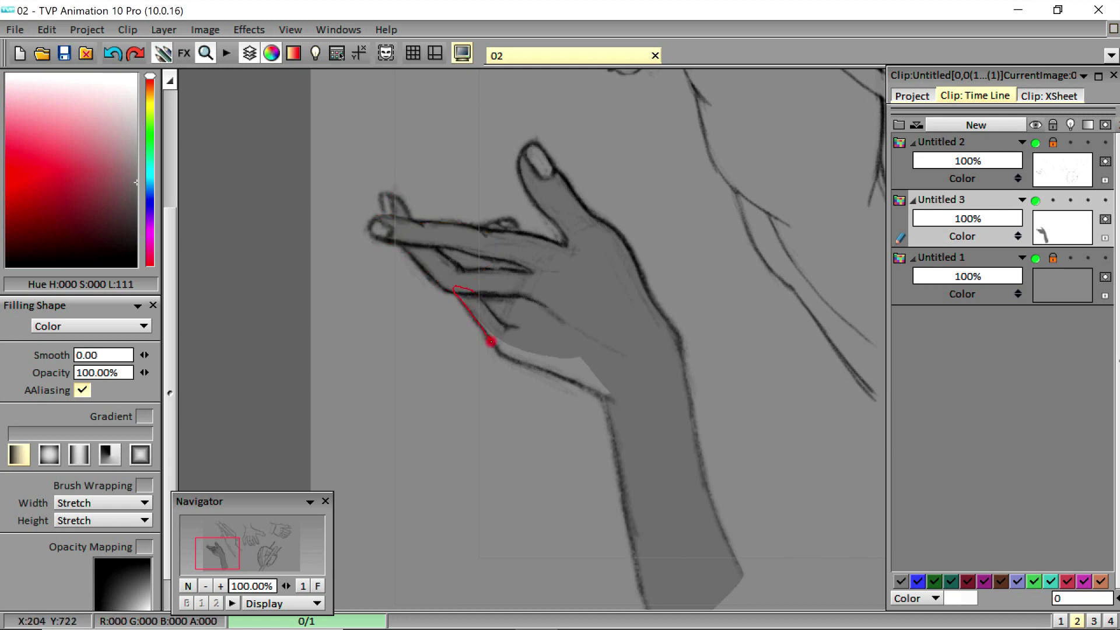
left_click_drag(570, 382, 560, 289)
- Fill the thumb, upper palm and small curled fingers of the upper-left pencil-holding hand with grey, and save the project
mouse_move(236, 538)
left_mouse_down()
mouse_move(221, 551)
mouse_move(234, 544)
left_mouse_up()
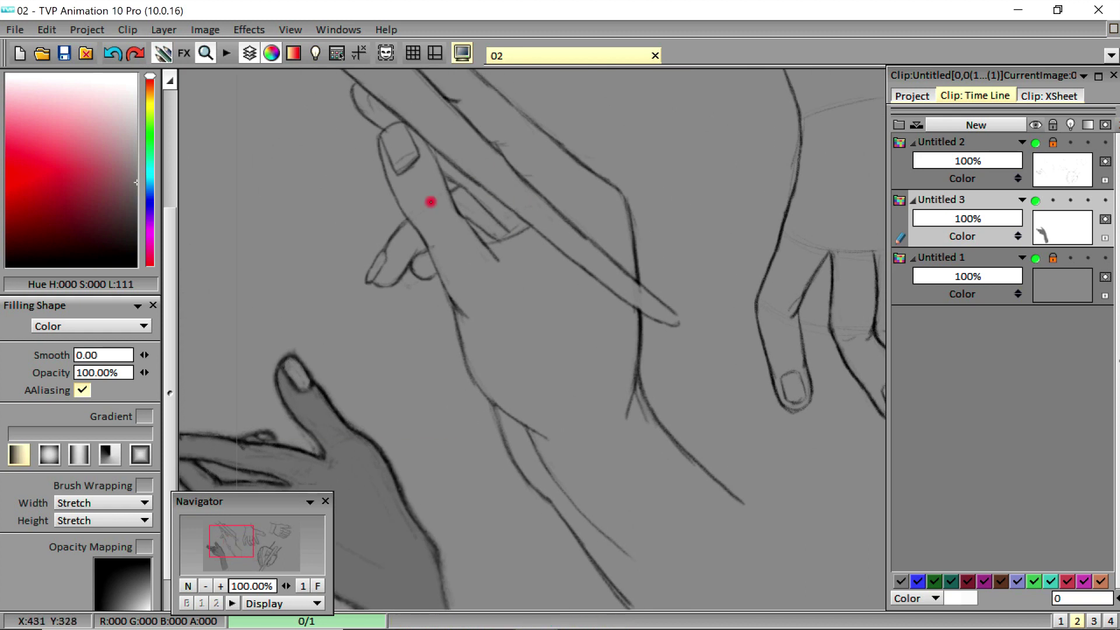
mouse_move(439, 275)
left_mouse_down()
mouse_move(570, 293)
mouse_move(465, 182)
mouse_move(427, 210)
mouse_move(392, 167)
mouse_move(414, 172)
left_mouse_up()
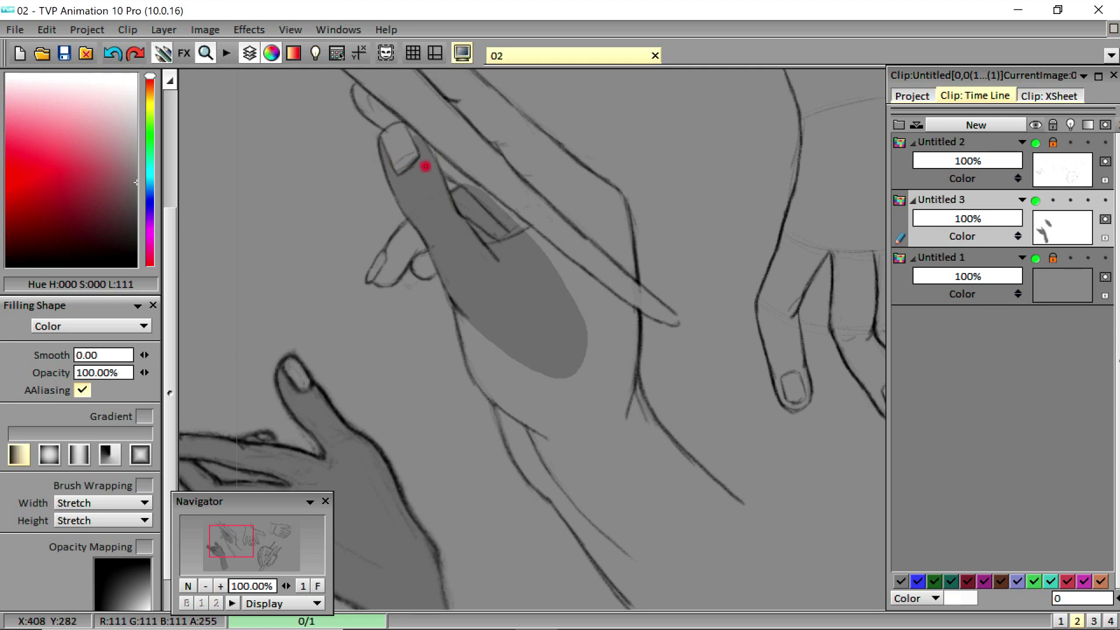
left_click(65, 54)
left_click_drag(412, 215, 392, 234)
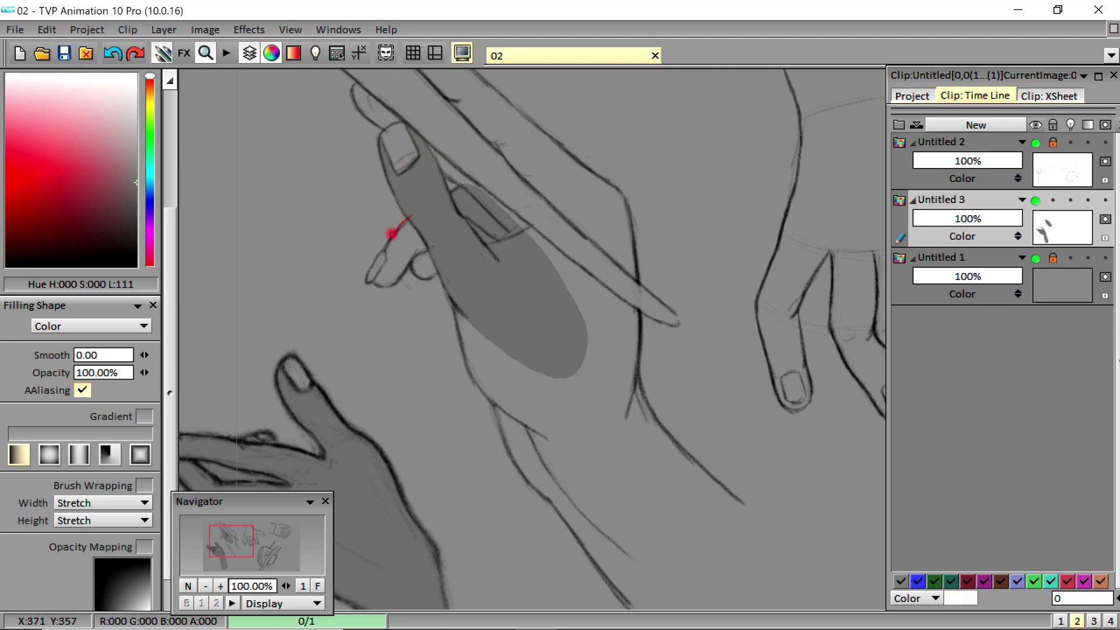
left_click_drag(412, 271, 435, 204)
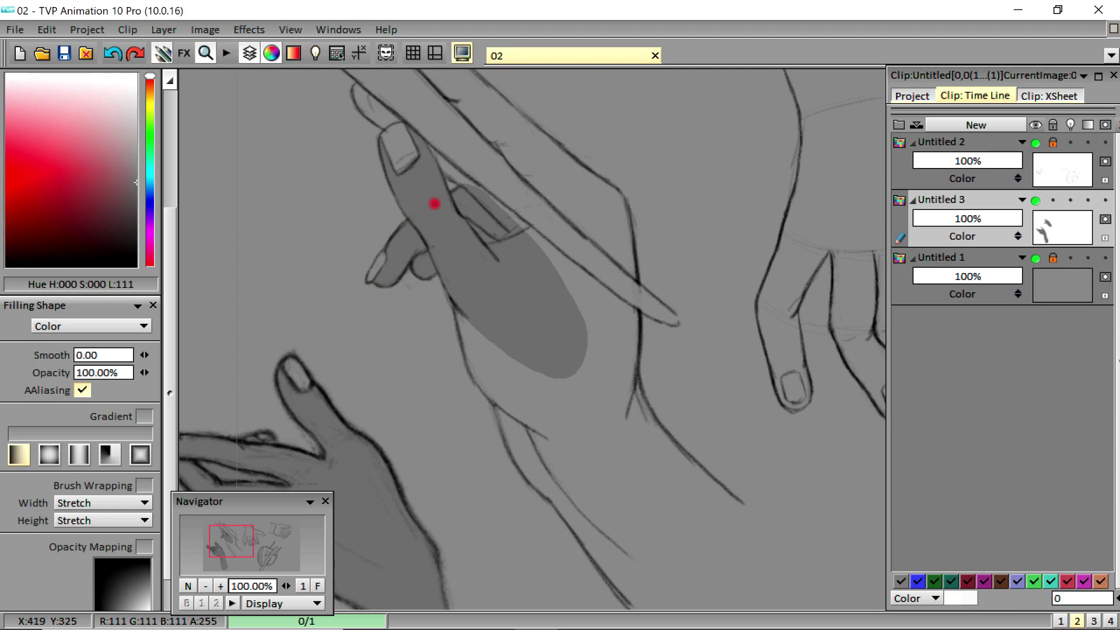
mouse_move(430, 148)
left_mouse_down()
mouse_move(482, 187)
mouse_move(433, 147)
left_mouse_up()
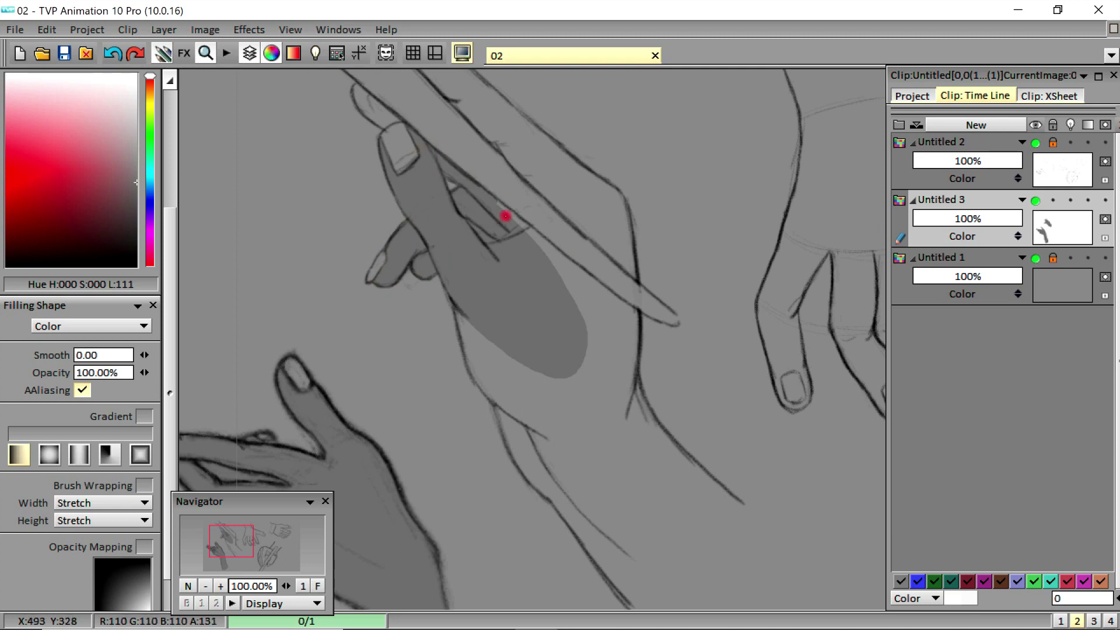
- Fill the rest of the palm, wrist and forearm of the upper-left pencil-holding hand with grey
mouse_move(507, 235)
left_mouse_down()
mouse_move(538, 229)
mouse_move(569, 378)
left_mouse_up()
left_click_drag(249, 565, 238, 551)
mouse_move(330, 90)
left_mouse_down()
mouse_move(362, 210)
mouse_move(420, 313)
mouse_move(461, 152)
left_mouse_up()
mouse_move(484, 271)
left_mouse_down()
mouse_move(432, 321)
mouse_move(547, 404)
mouse_move(611, 311)
left_mouse_up()
mouse_move(571, 276)
left_mouse_down()
mouse_move(508, 260)
mouse_move(537, 239)
mouse_move(503, 153)
left_mouse_up()
left_click_drag(243, 546, 244, 541)
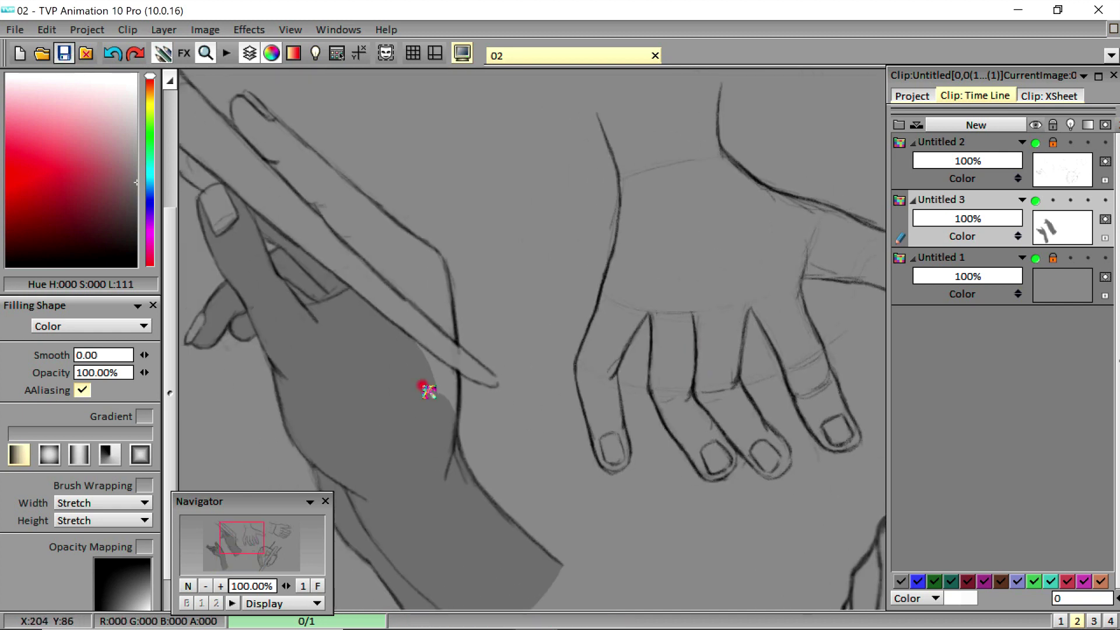
mouse_move(407, 382)
left_mouse_down()
mouse_move(414, 340)
mouse_move(407, 382)
left_mouse_up()
- Fill the long finger beyond the pencil and the fingertip behind the thumb with grey, keeping the pencil unfilled
left_click_drag(336, 192, 313, 197)
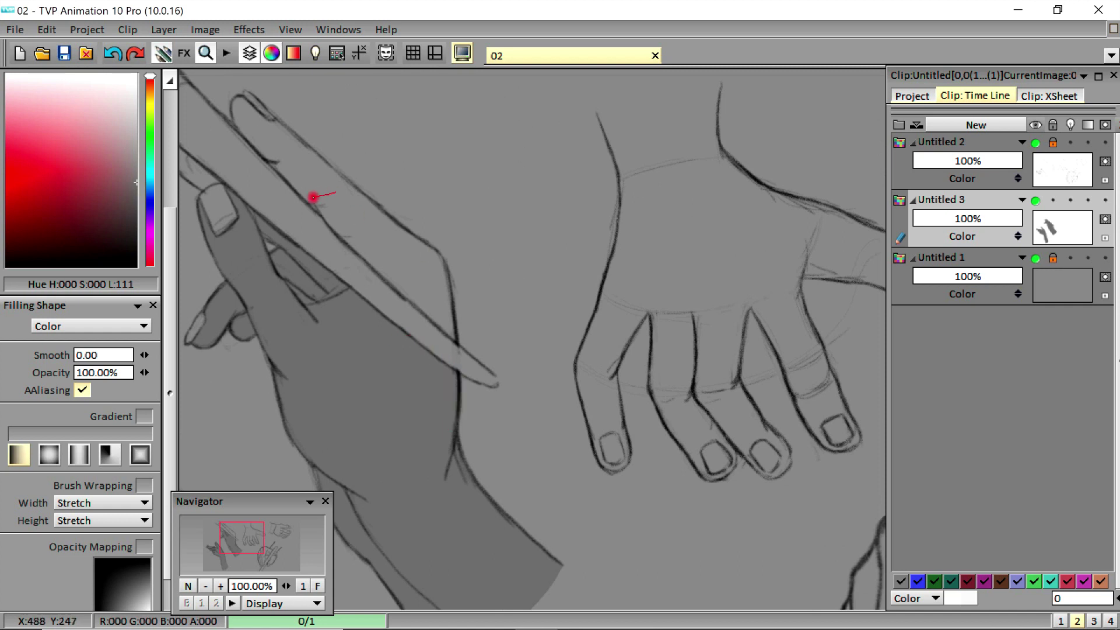
mouse_move(364, 259)
left_mouse_down()
mouse_move(435, 283)
mouse_move(326, 196)
left_mouse_up()
left_click_drag(401, 281, 455, 326)
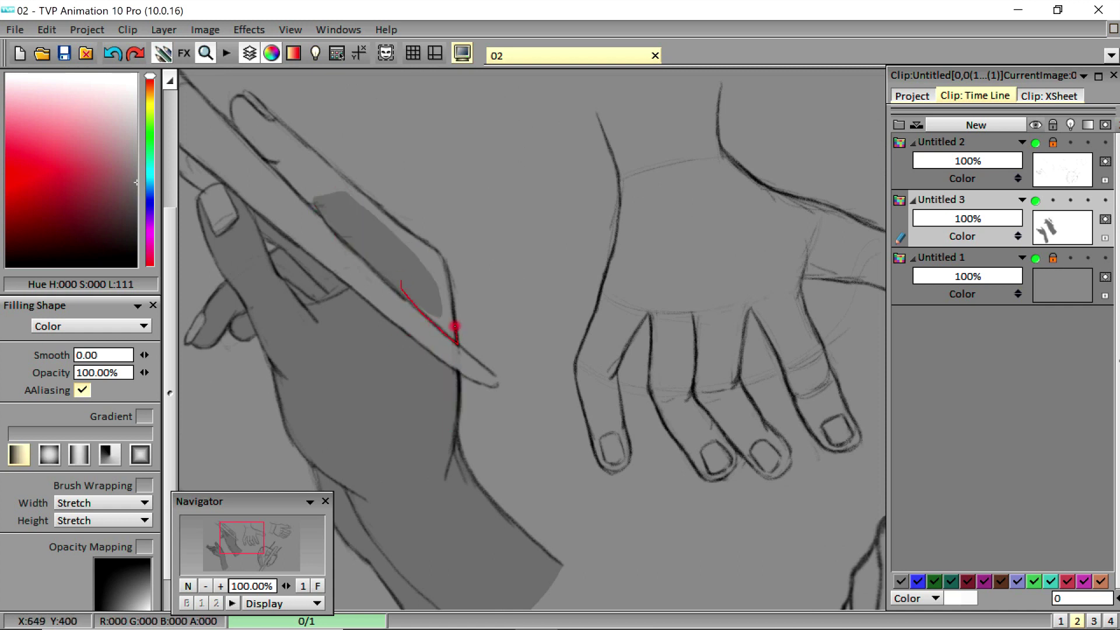
left_click_drag(437, 250, 387, 228)
left_click_drag(241, 537, 232, 532)
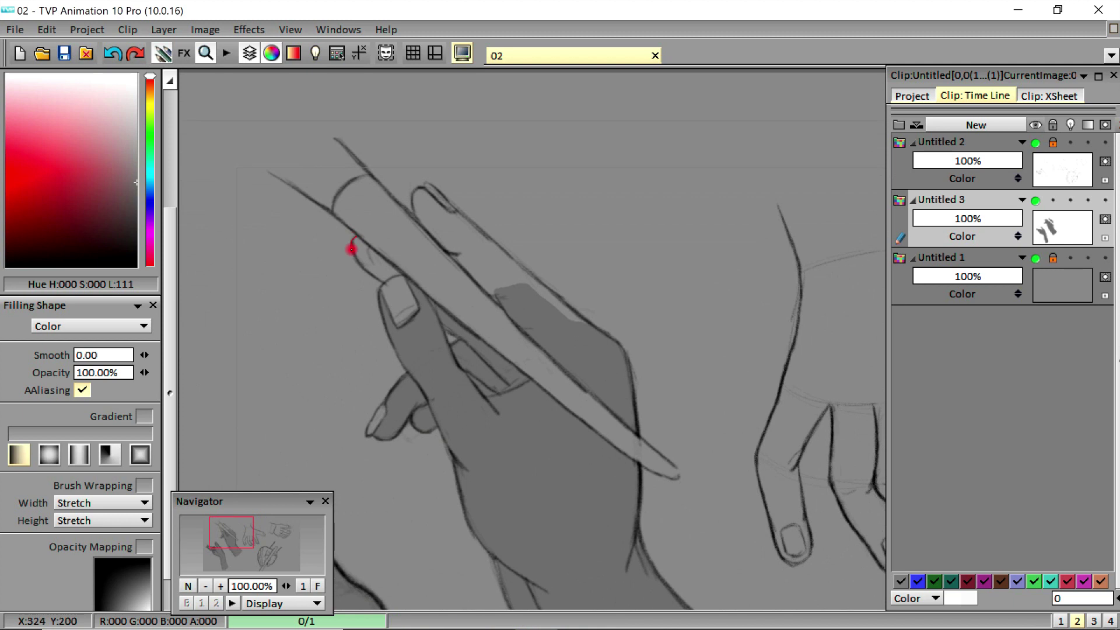
left_click_drag(395, 274, 353, 233)
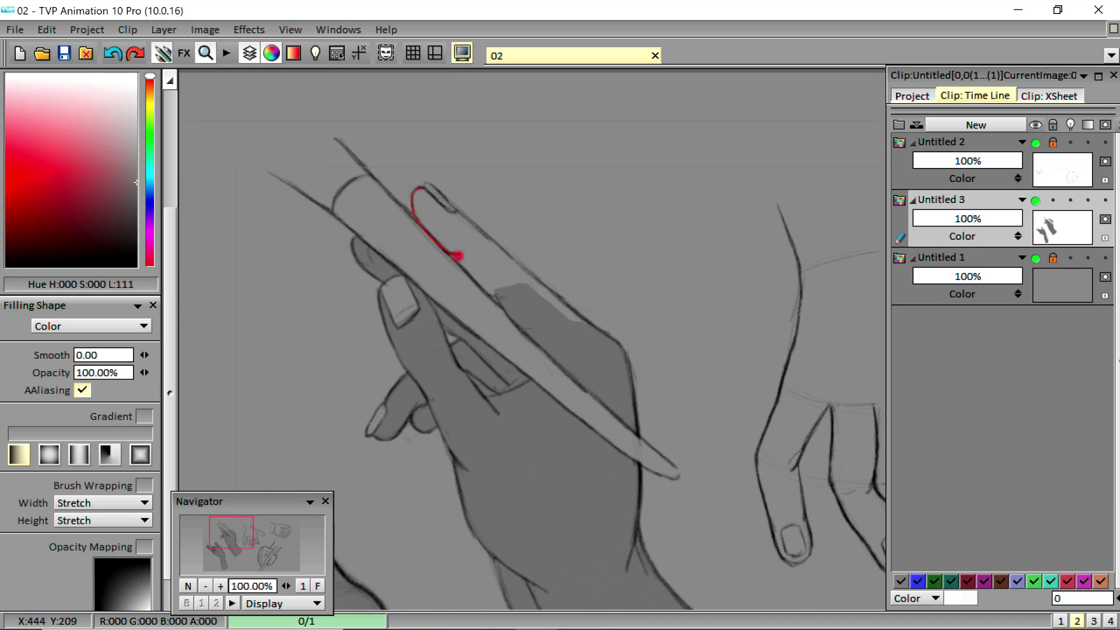
mouse_move(458, 255)
left_mouse_down()
mouse_move(601, 343)
mouse_move(491, 240)
left_mouse_up()
left_click_drag(432, 197, 433, 197)
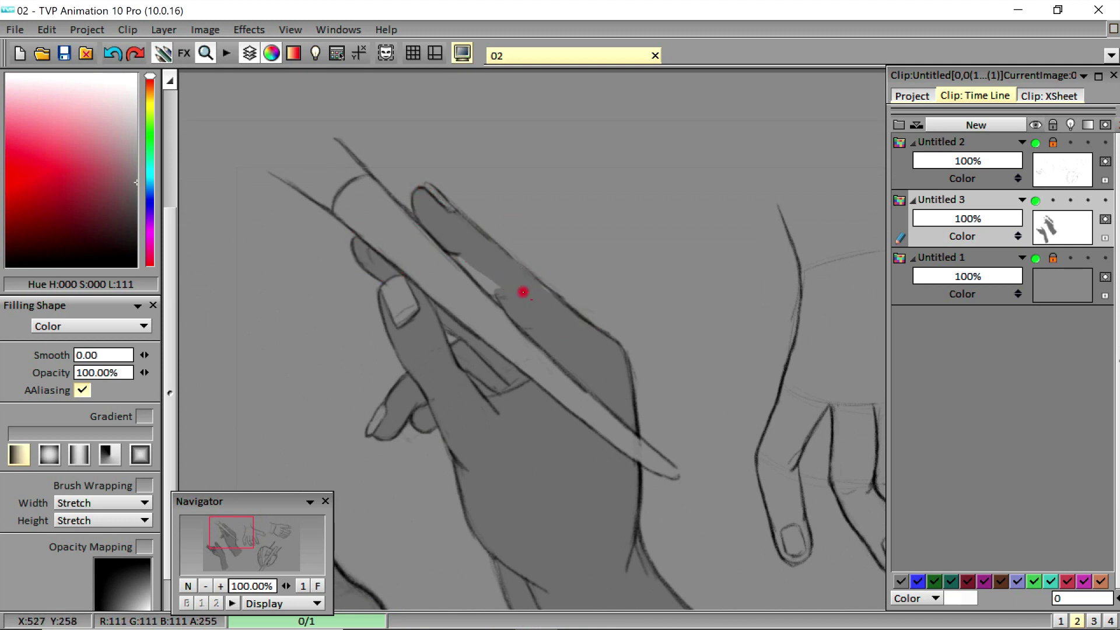
- Fill the wrist, outer palm and little finger of the top-middle spread hand with grey, leaving the fingernail unfilled
mouse_move(233, 534)
left_mouse_down()
mouse_move(251, 549)
mouse_move(249, 538)
left_mouse_up()
mouse_move(505, 160)
left_mouse_down()
mouse_move(628, 137)
mouse_move(526, 306)
left_mouse_up()
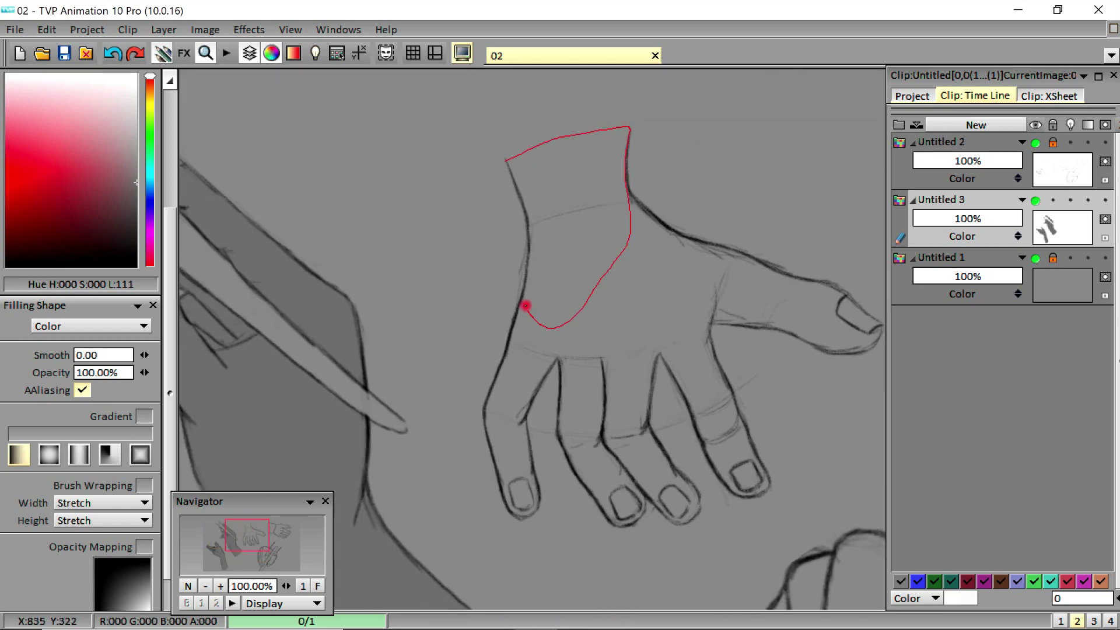
left_click_drag(518, 192, 516, 180)
mouse_move(565, 261)
left_mouse_down()
mouse_move(533, 268)
mouse_move(507, 344)
left_mouse_up()
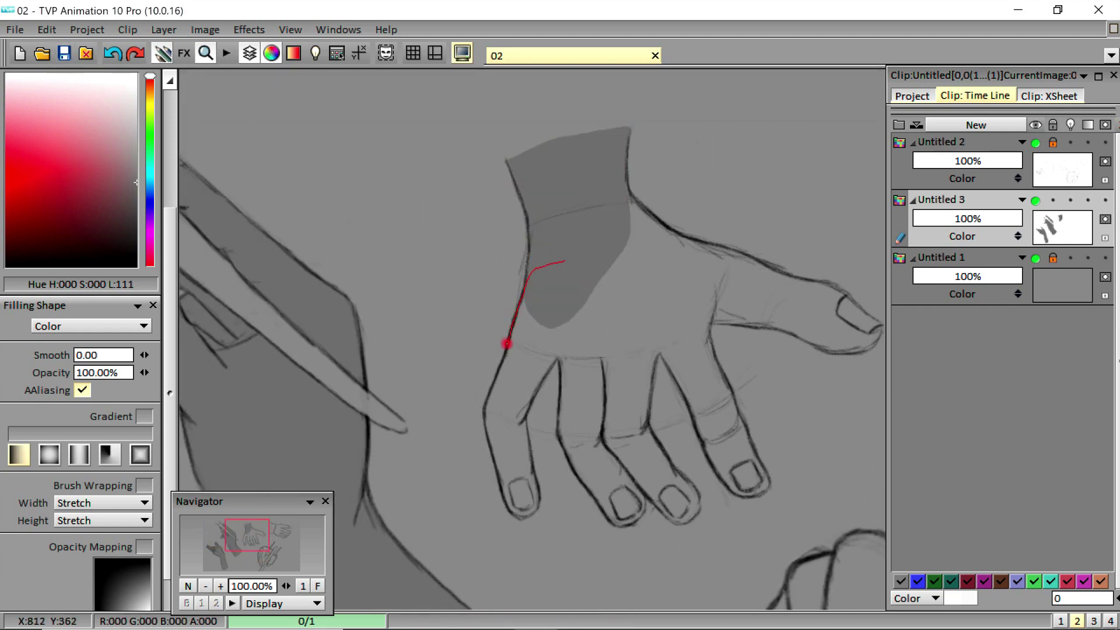
left_click_drag(534, 390, 607, 230)
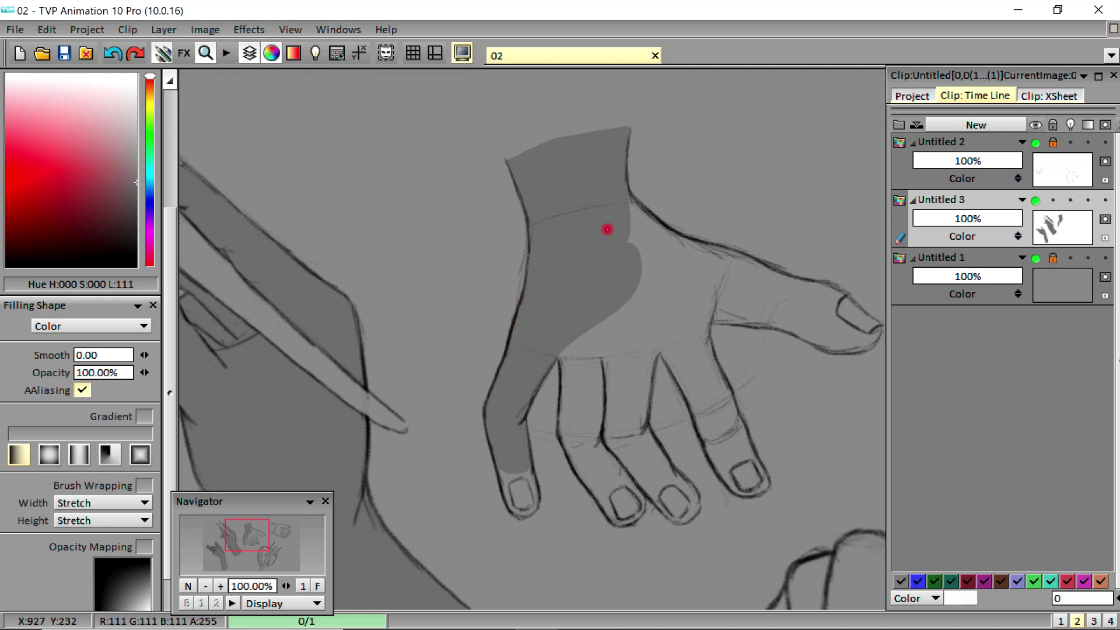
mouse_move(511, 450)
left_mouse_down()
mouse_move(498, 478)
mouse_move(514, 463)
left_mouse_up()
mouse_move(519, 517)
left_mouse_down()
mouse_move(528, 512)
mouse_move(517, 464)
mouse_move(533, 491)
left_mouse_up()
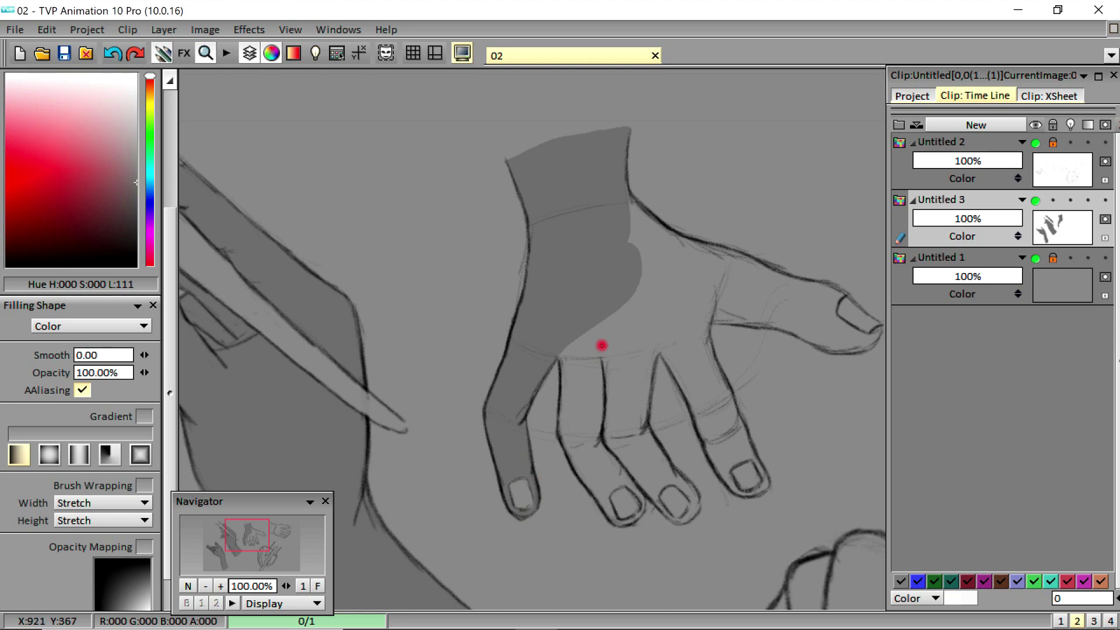
- Fill the central palm and the two middle fingers of the spread hand with grey around their fingernails
mouse_move(604, 291)
left_mouse_down()
mouse_move(559, 374)
mouse_move(642, 471)
left_mouse_up()
left_click_drag(649, 392, 657, 277)
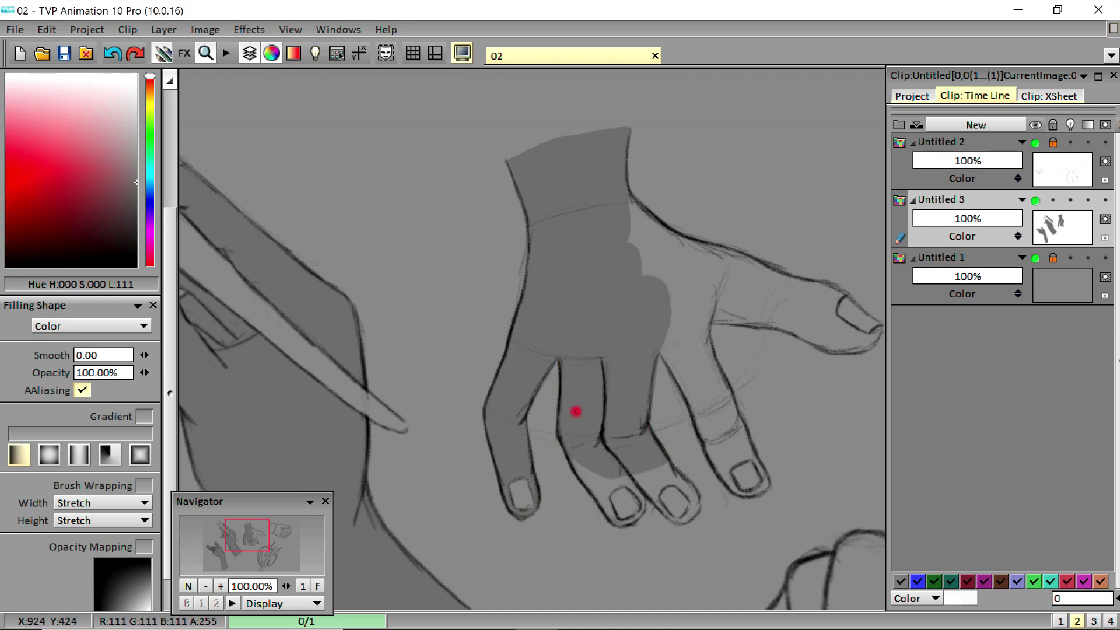
mouse_move(618, 427)
left_mouse_down()
mouse_move(633, 198)
mouse_move(584, 234)
left_mouse_up()
mouse_move(639, 296)
left_mouse_down()
mouse_move(622, 221)
mouse_move(629, 195)
left_mouse_up()
mouse_move(645, 230)
left_mouse_down()
mouse_move(638, 258)
mouse_move(656, 260)
left_mouse_up()
mouse_move(655, 260)
left_mouse_down()
mouse_move(675, 284)
mouse_move(675, 236)
left_mouse_up()
mouse_move(687, 258)
left_mouse_down()
mouse_move(691, 294)
mouse_move(698, 247)
left_mouse_up()
- Fill the spread hand's index finger and its adjoining knuckle area with grey, leaving the nail unfilled
left_click(262, 537)
mouse_move(431, 235)
left_mouse_down()
mouse_move(398, 301)
mouse_move(427, 351)
left_mouse_up()
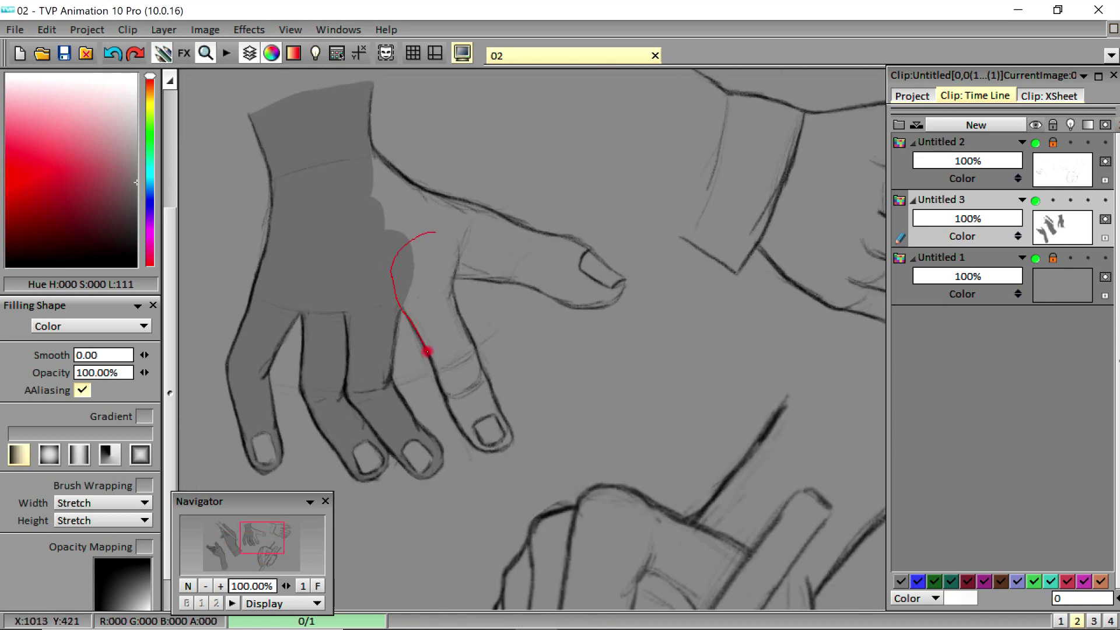
left_click_drag(453, 272, 456, 234)
mouse_move(456, 390)
left_mouse_down()
mouse_move(459, 343)
mouse_move(506, 421)
mouse_move(470, 423)
left_mouse_up()
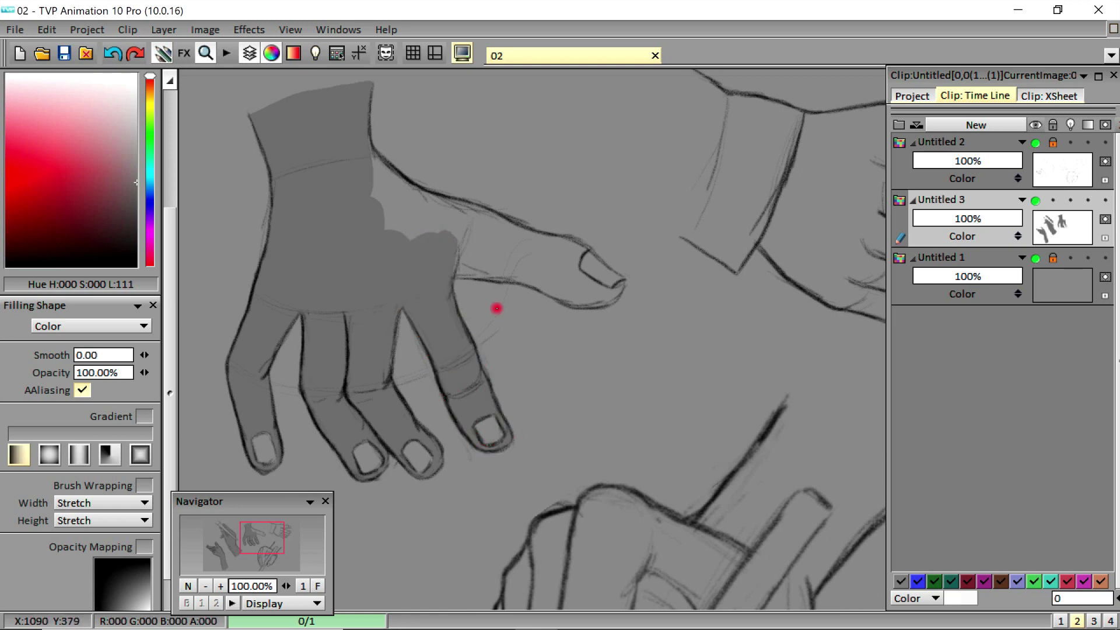
- Fill the spread hand's thumb and the remaining upper palm edge with grey, and save the project
left_click_drag(441, 234, 471, 279)
left_click_drag(589, 292, 352, 133)
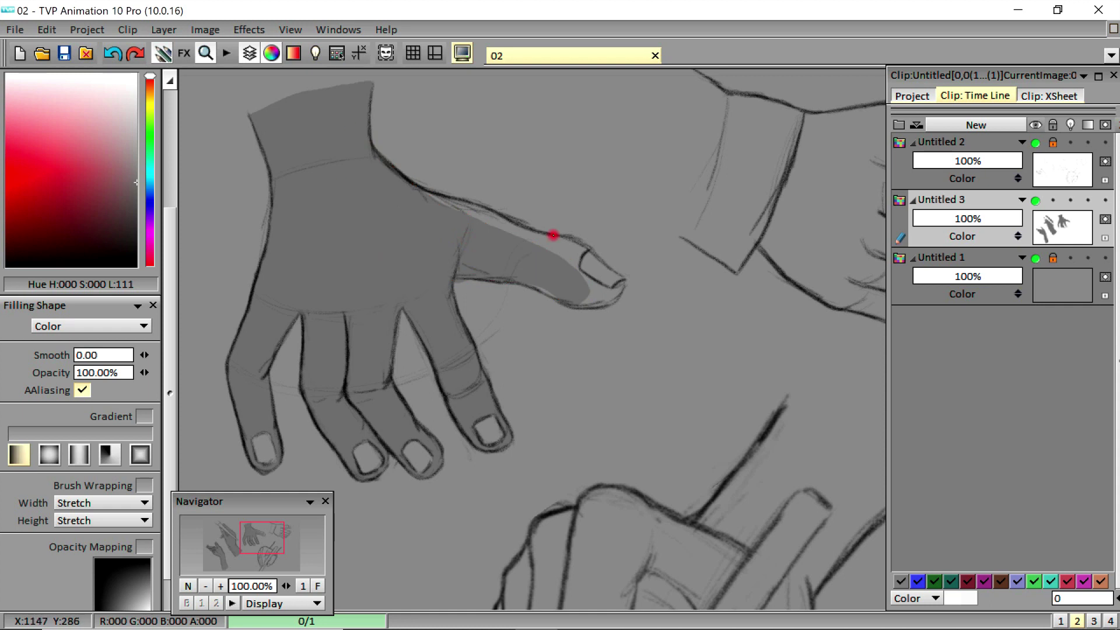
mouse_move(529, 260)
left_mouse_down()
mouse_move(529, 285)
mouse_move(581, 308)
mouse_move(615, 299)
left_mouse_up()
left_click_drag(530, 243, 527, 248)
mouse_move(431, 233)
left_mouse_down()
mouse_move(563, 236)
mouse_move(428, 190)
left_mouse_up()
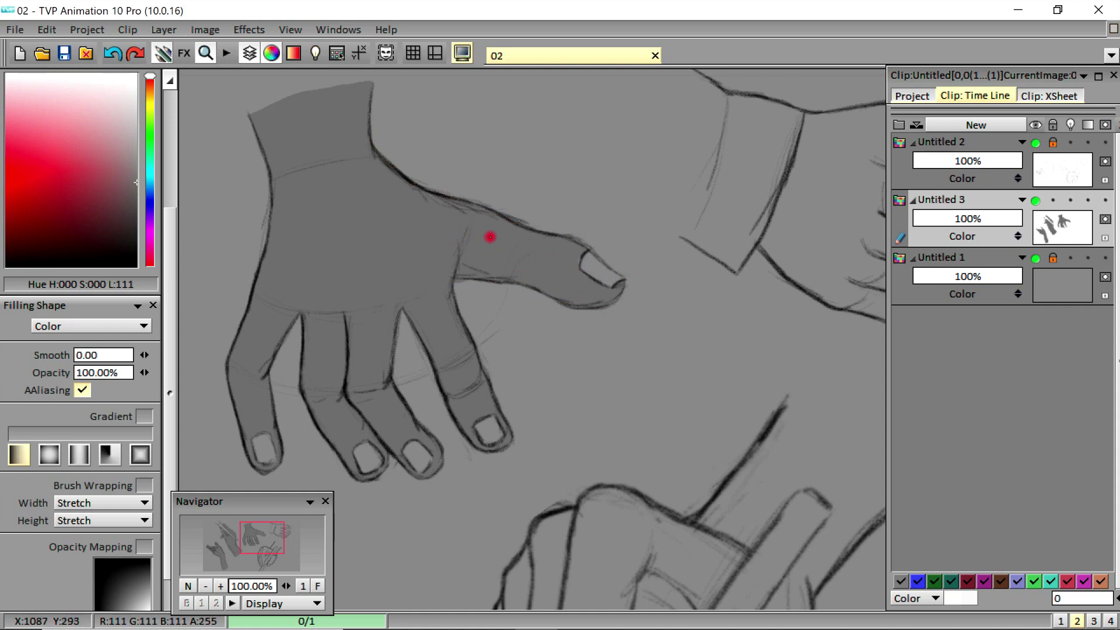
left_click(66, 57)
- Fill the palm and lower outer edge of the cuffed upper-right hand with grey, leaving the sleeve cuff unfilled
left_click_drag(269, 539, 274, 528)
mouse_move(577, 360)
left_mouse_down()
mouse_move(715, 283)
mouse_move(685, 228)
mouse_move(623, 234)
left_mouse_up()
left_click_drag(275, 535, 285, 541)
mouse_move(498, 270)
left_mouse_down()
mouse_move(459, 311)
mouse_move(517, 340)
left_mouse_up()
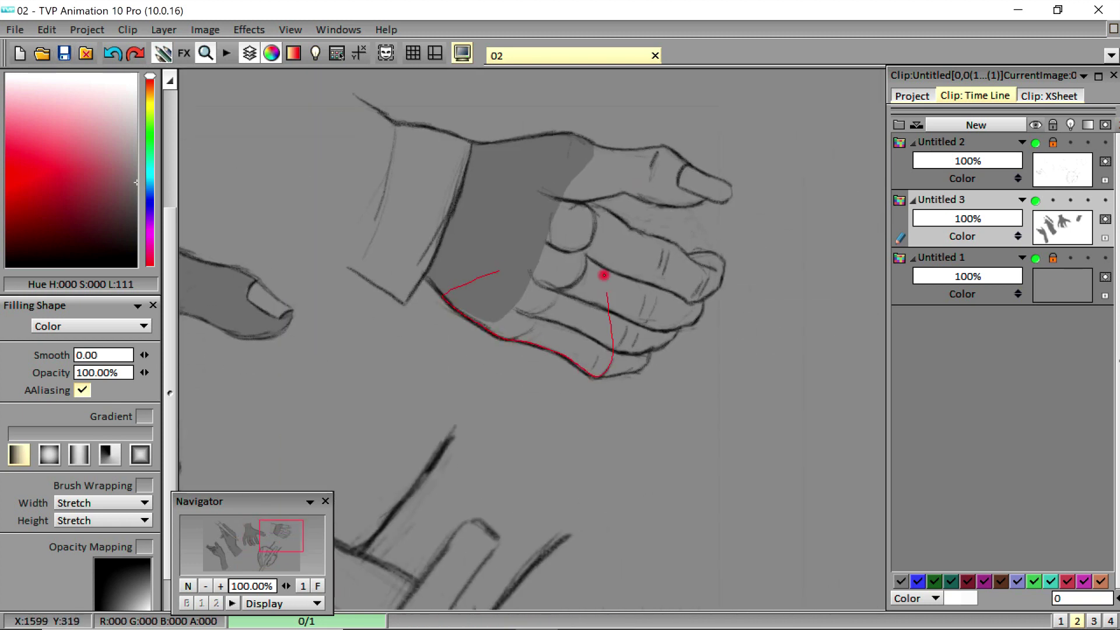
left_click_drag(604, 275, 604, 283)
- Fill the cuffed hand's fingers and thumb with grey, leaving the thumbnail unfilled
mouse_move(588, 319)
left_mouse_down()
mouse_move(599, 375)
mouse_move(634, 368)
left_mouse_up()
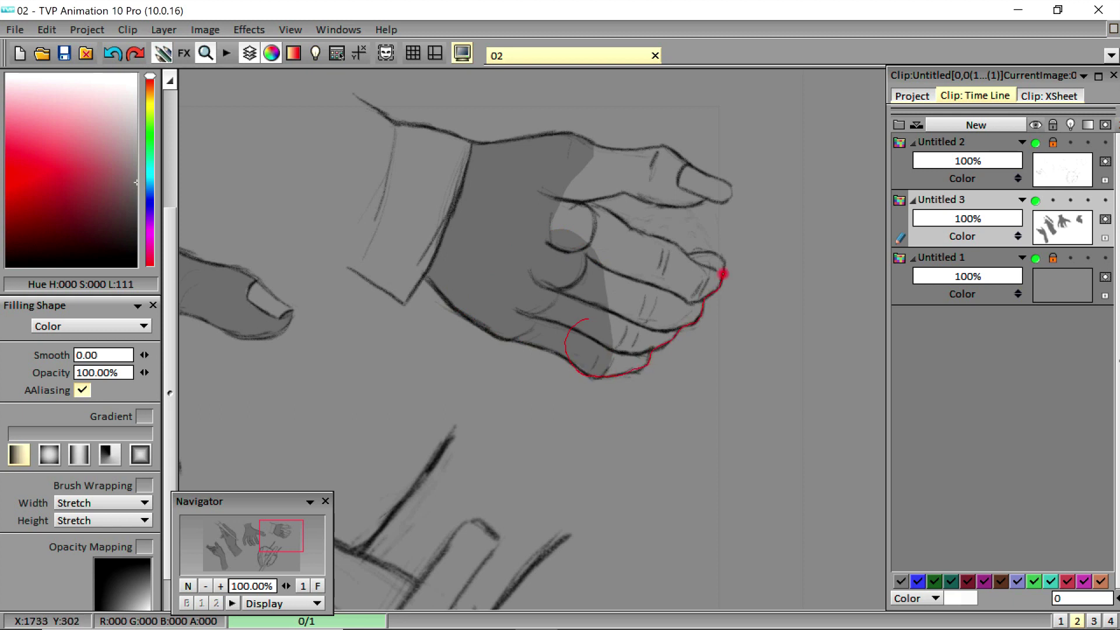
left_click_drag(686, 252, 662, 237)
mouse_move(546, 283)
left_mouse_down()
mouse_move(639, 233)
mouse_move(605, 210)
mouse_move(539, 280)
left_mouse_up()
left_click_drag(527, 172, 641, 198)
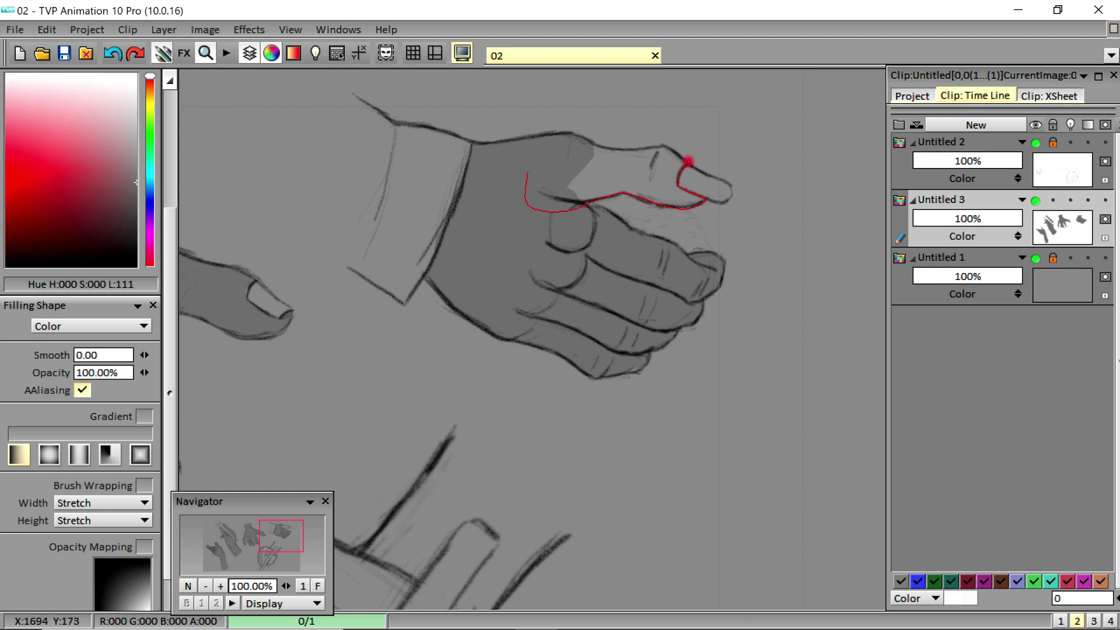
left_click_drag(637, 148, 587, 169)
- Fill the upper index finger of the lower-right pen-holding hand and the wrist edge beside the pen with grey
left_click_drag(287, 541, 273, 564)
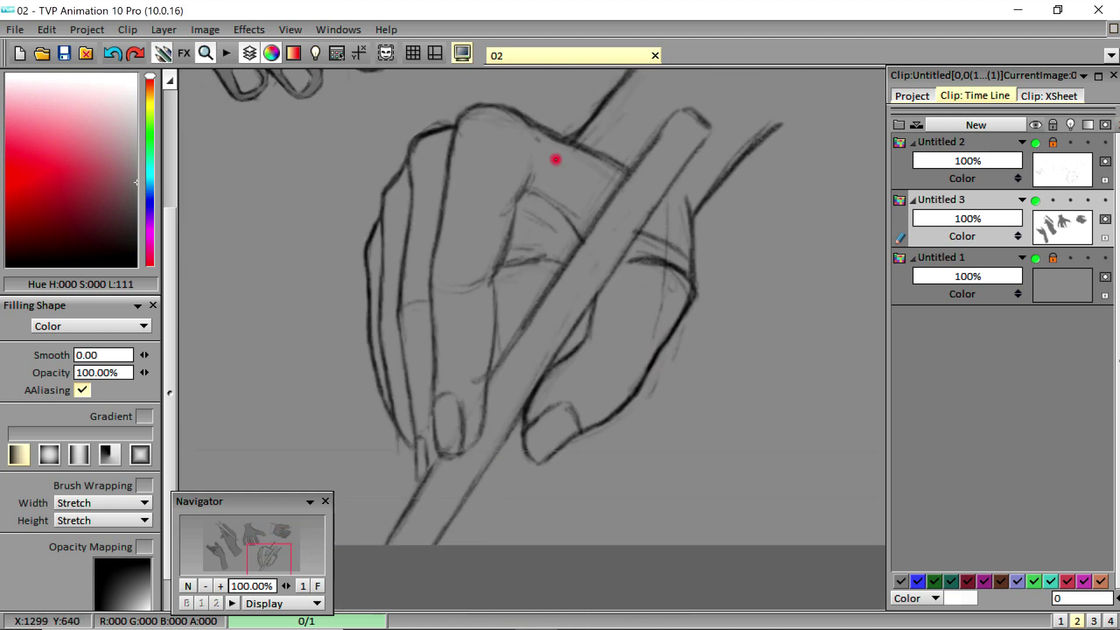
mouse_move(580, 133)
left_mouse_down()
mouse_move(473, 158)
mouse_move(489, 270)
left_mouse_up()
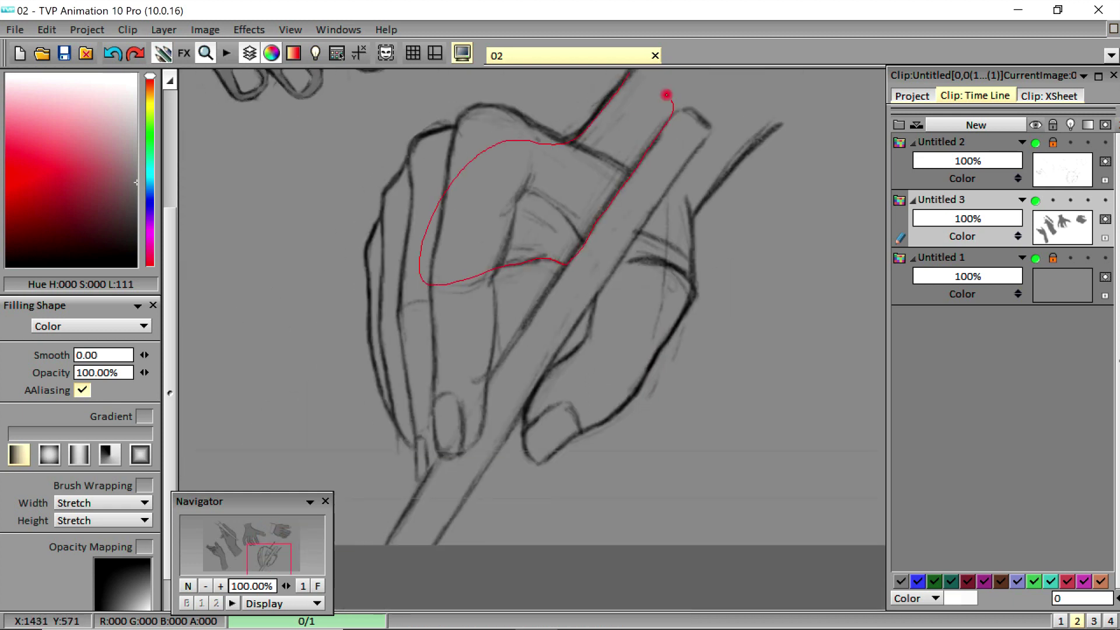
left_click_drag(666, 94, 642, 89)
mouse_move(585, 146)
left_mouse_down()
mouse_move(471, 109)
mouse_move(419, 275)
left_mouse_up()
- Fill the lower-right hand's outer fingers and lower index finger with grey, leaving the index fingernail unfilled
mouse_move(457, 129)
left_mouse_down()
mouse_move(419, 136)
mouse_move(391, 178)
left_mouse_up()
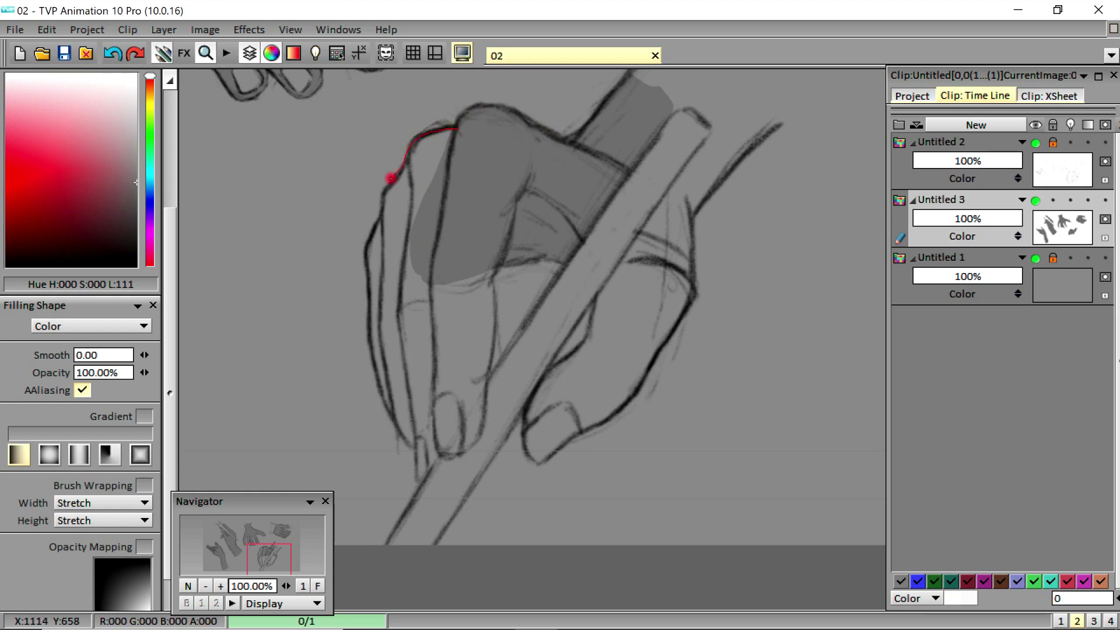
left_click_drag(367, 289, 450, 281)
mouse_move(410, 297)
left_mouse_down()
mouse_move(393, 296)
mouse_move(398, 432)
mouse_move(467, 292)
left_mouse_up()
left_click_drag(415, 352, 457, 398)
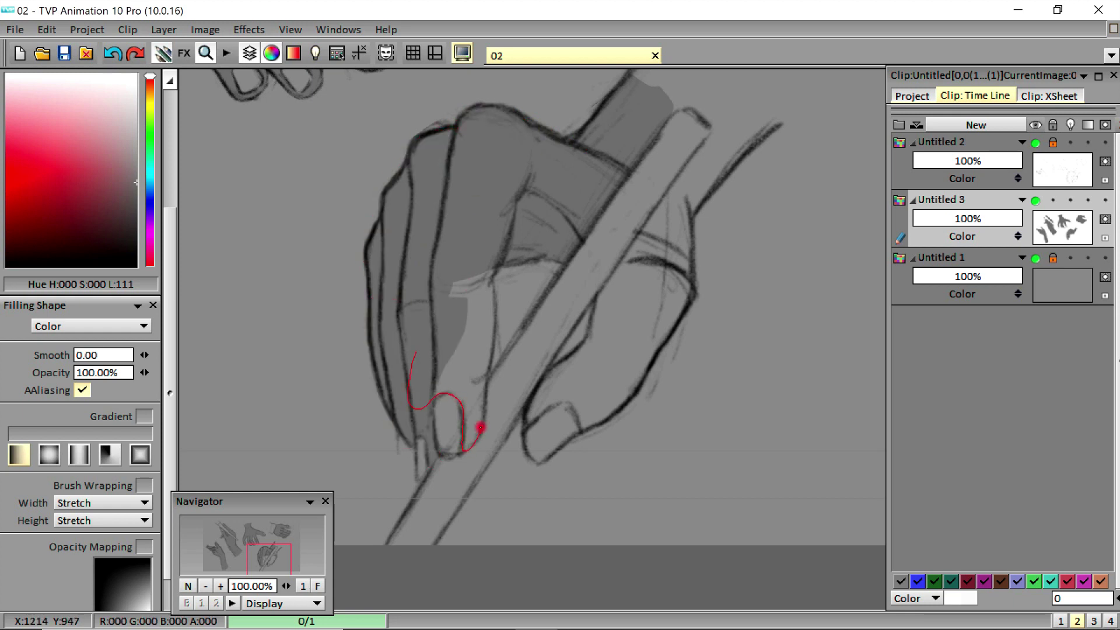
left_click_drag(493, 347, 494, 269)
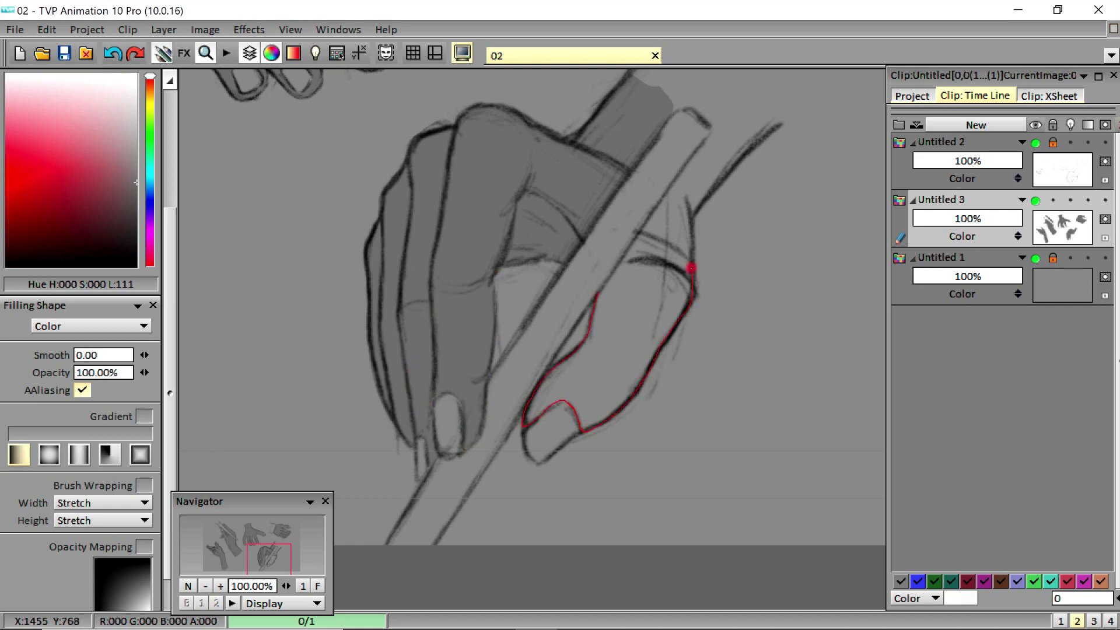
- Fill the lower-right hand's thumb, thumb base and remaining wrist with grey, leaving the thumbnail and pen unfilled
left_click_drag(691, 269, 691, 268)
mouse_move(713, 129)
left_mouse_down()
mouse_move(642, 222)
mouse_move(693, 268)
left_mouse_up()
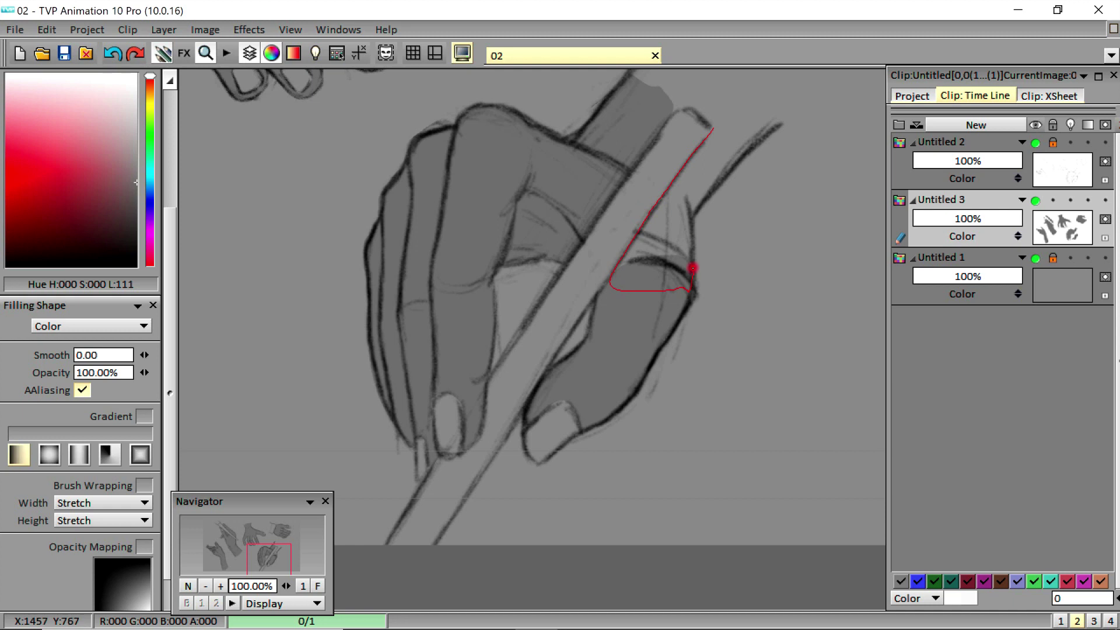
left_click_drag(765, 136, 716, 126)
left_click_drag(269, 556, 269, 543)
mouse_move(682, 312)
left_mouse_down()
mouse_move(761, 421)
mouse_move(669, 399)
mouse_move(643, 360)
mouse_move(712, 331)
mouse_move(789, 399)
mouse_move(681, 308)
left_mouse_up()
- Create a new layer above the hand fills and fill the upper-left pen's top end with dark grey, lightness 77
left_click(317, 585)
left_click(975, 125)
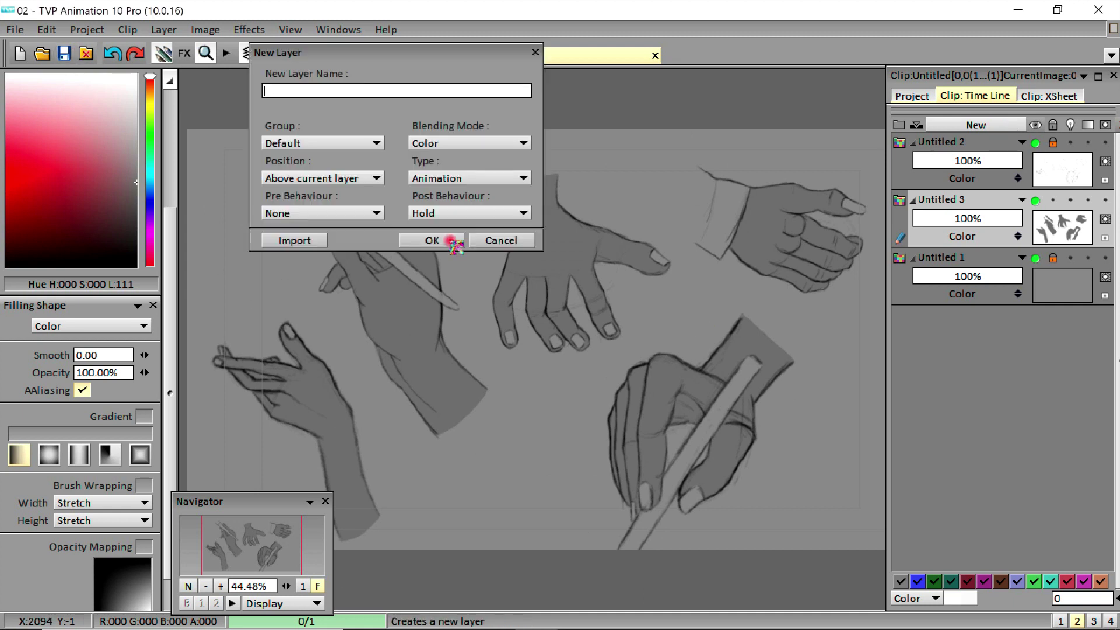
left_click(445, 240)
left_click_drag(169, 266, 187, 170)
left_click(303, 586)
mouse_move(236, 546)
left_mouse_down()
mouse_move(220, 546)
mouse_move(232, 535)
left_mouse_up()
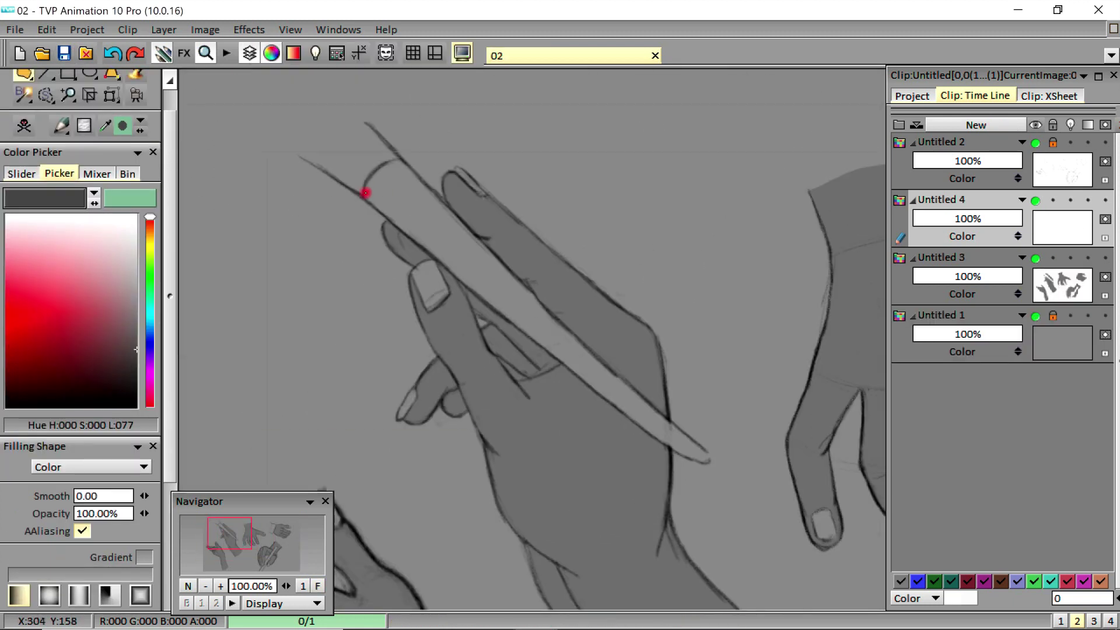
mouse_move(365, 187)
left_mouse_down()
mouse_move(420, 179)
mouse_move(381, 138)
mouse_move(299, 154)
left_mouse_up()
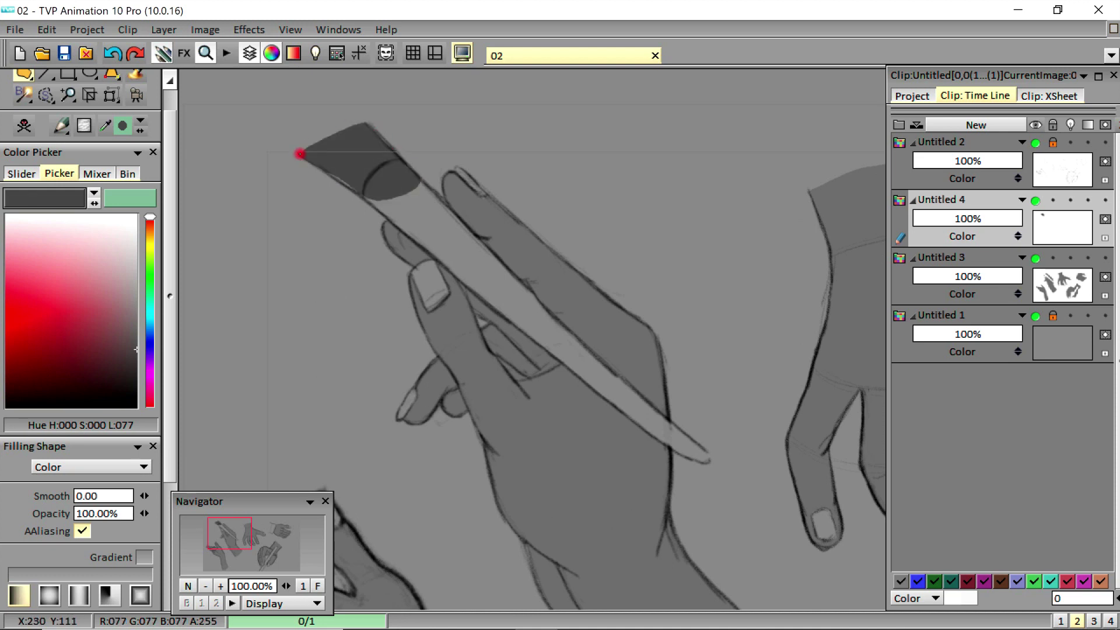
- Fill the rest of the upper-left hand's pen down to its tip with dark grey and save the project
mouse_move(363, 173)
left_mouse_down()
mouse_move(379, 209)
mouse_move(443, 265)
mouse_move(507, 284)
left_mouse_up()
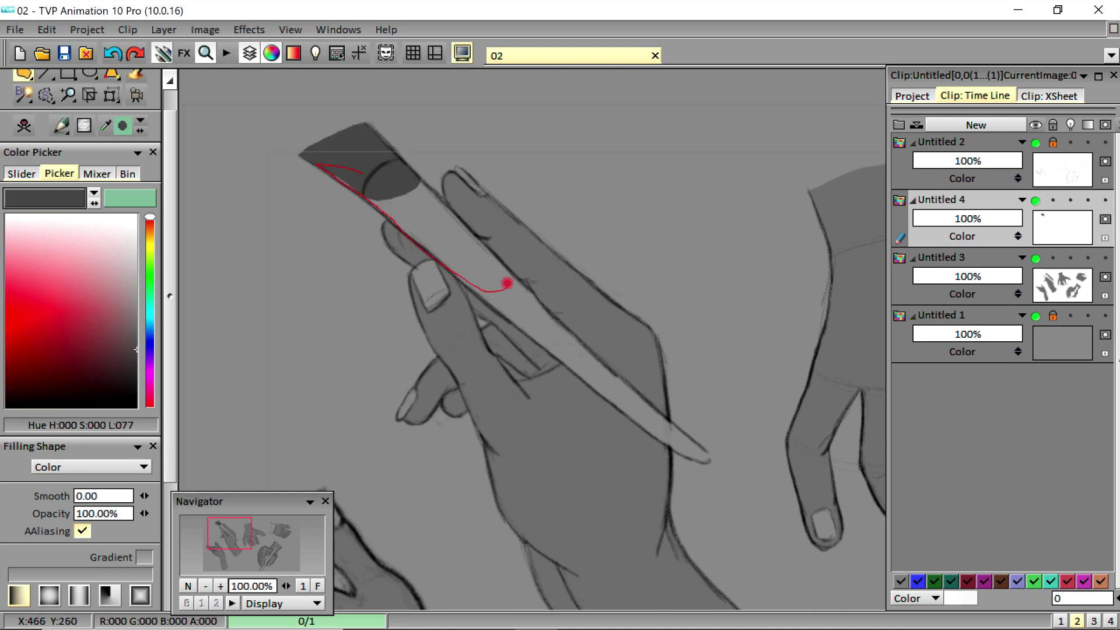
left_click_drag(463, 223, 426, 181)
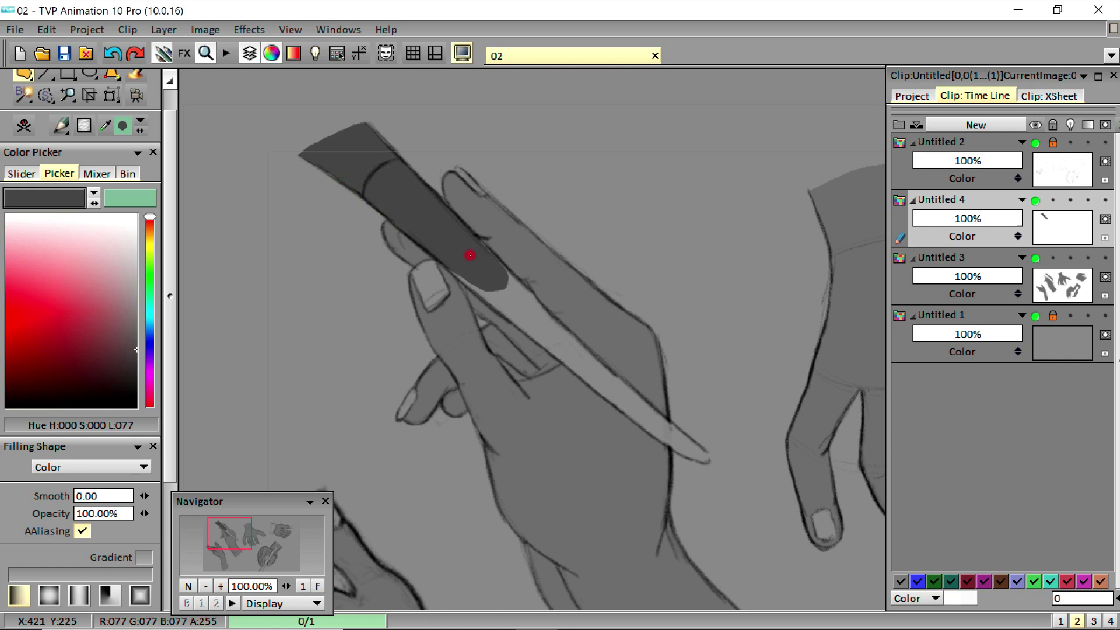
mouse_move(471, 254)
left_mouse_down()
mouse_move(474, 292)
mouse_move(522, 329)
mouse_move(588, 354)
left_mouse_up()
left_click_drag(528, 291, 496, 258)
mouse_move(530, 315)
left_mouse_down()
mouse_move(493, 301)
mouse_move(562, 363)
mouse_move(531, 315)
left_mouse_up()
left_click(64, 54)
left_click_drag(230, 534, 240, 540)
left_click_drag(438, 257, 430, 270)
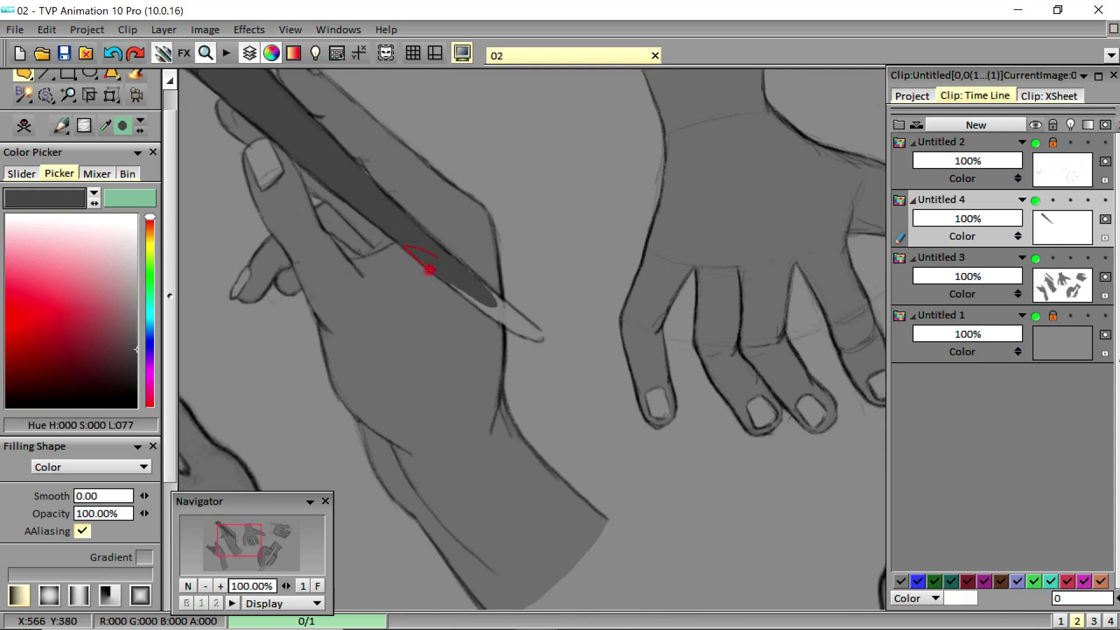
left_click_drag(541, 331, 467, 269)
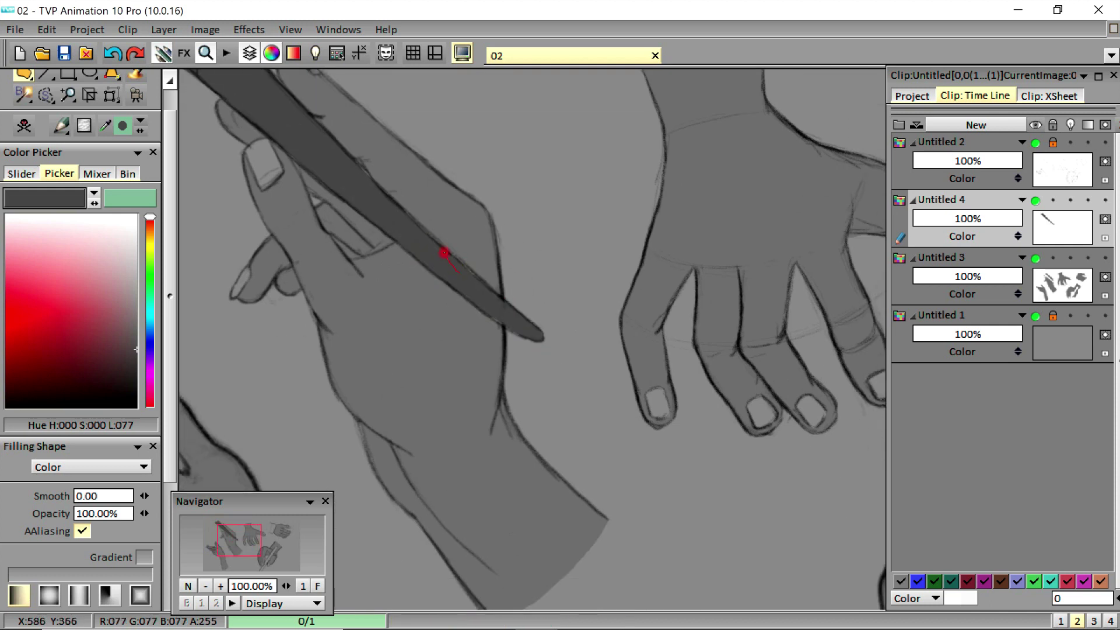
- Fill the lower-right hand's pen with dark grey down to the canvas edge, following the fingertips, and save the project
left_click_drag(231, 531, 270, 560)
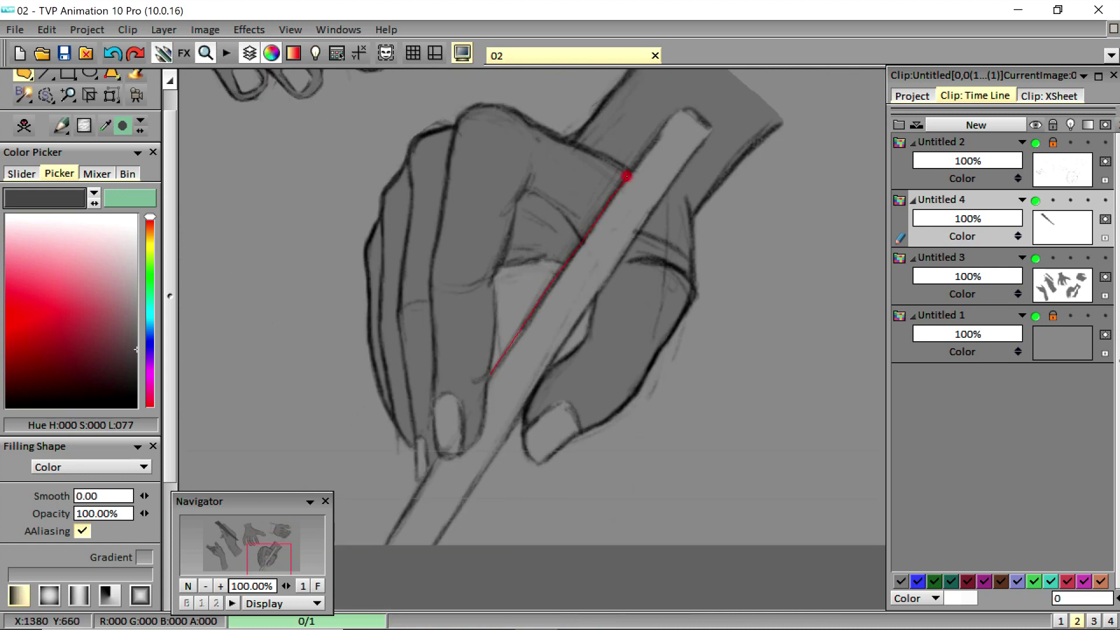
left_click_drag(626, 247, 619, 255)
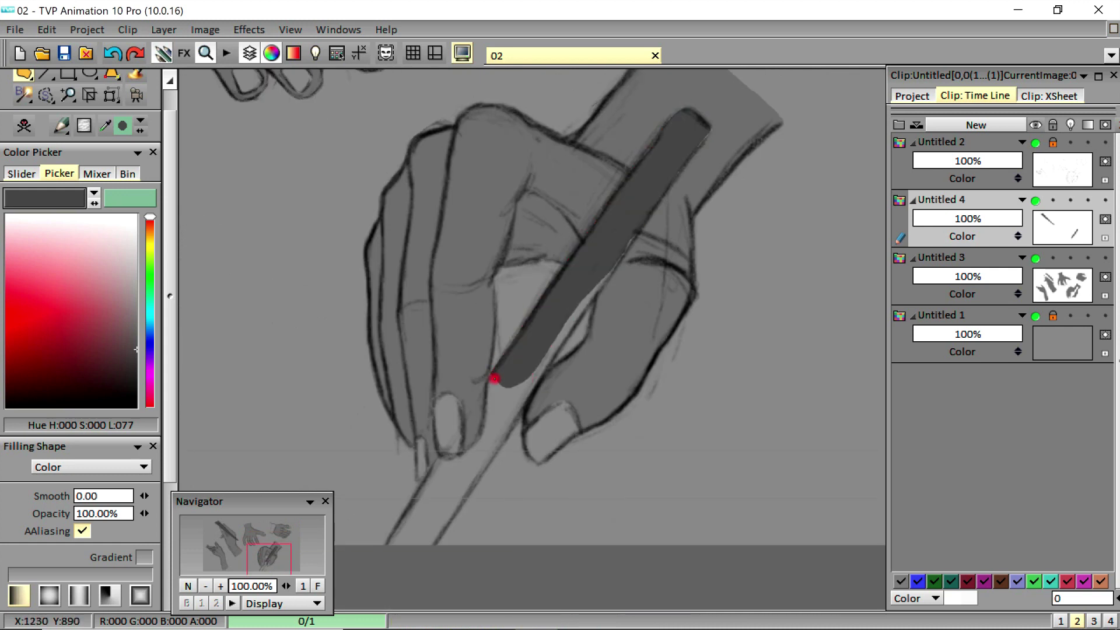
mouse_move(500, 411)
left_mouse_down()
mouse_move(632, 230)
mouse_move(483, 456)
mouse_move(484, 415)
left_mouse_up()
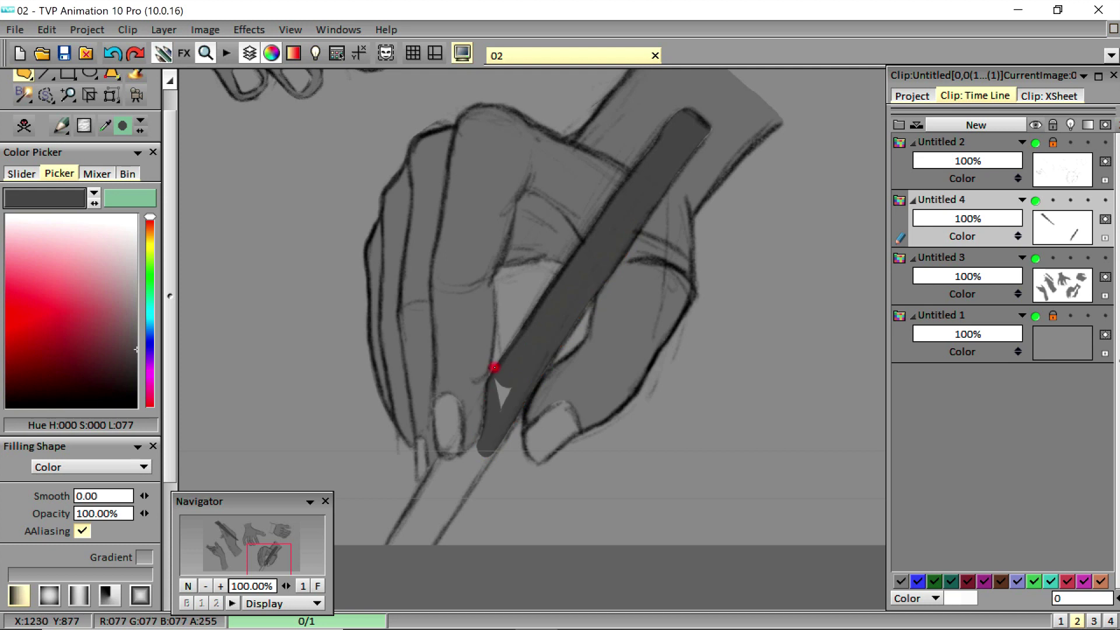
left_click_drag(269, 559, 259, 566)
mouse_move(665, 309)
left_mouse_down()
mouse_move(612, 421)
mouse_move(576, 443)
left_mouse_up()
left_click_drag(600, 361, 642, 340)
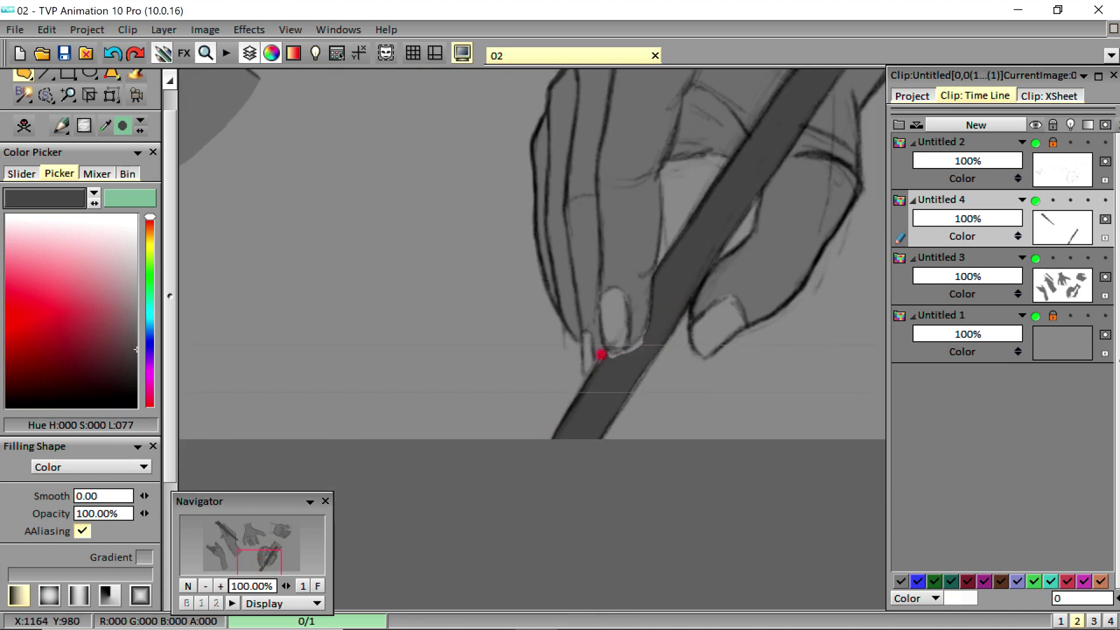
left_click(318, 586)
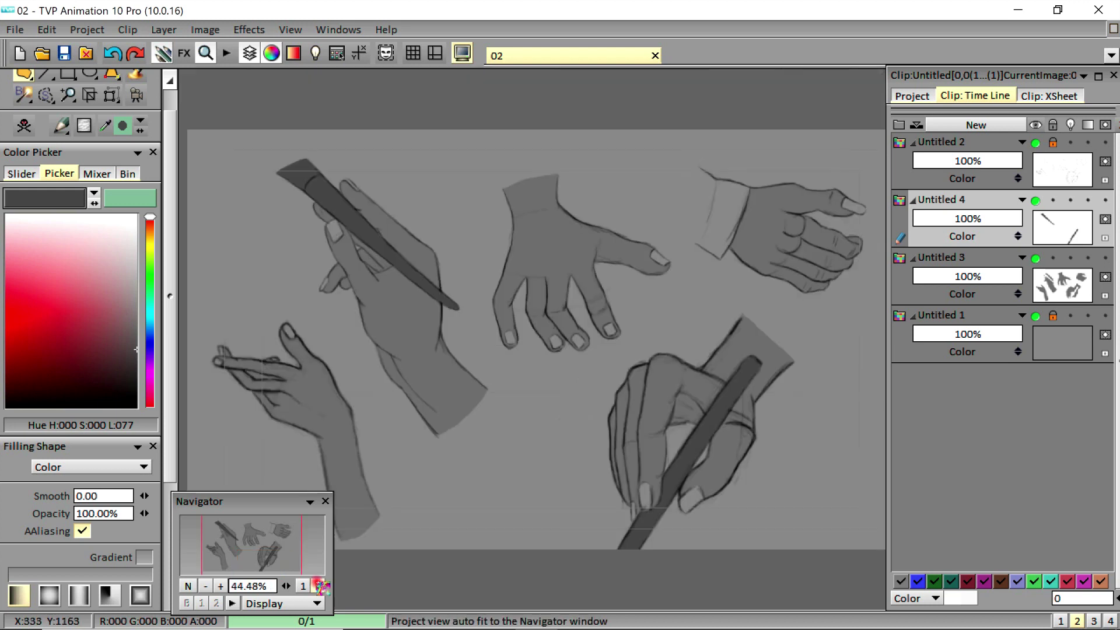
left_click(303, 586)
left_click(65, 54)
- Fill the sleeve cuff of the upper-right hand with dark grey
left_click_drag(251, 544, 266, 535)
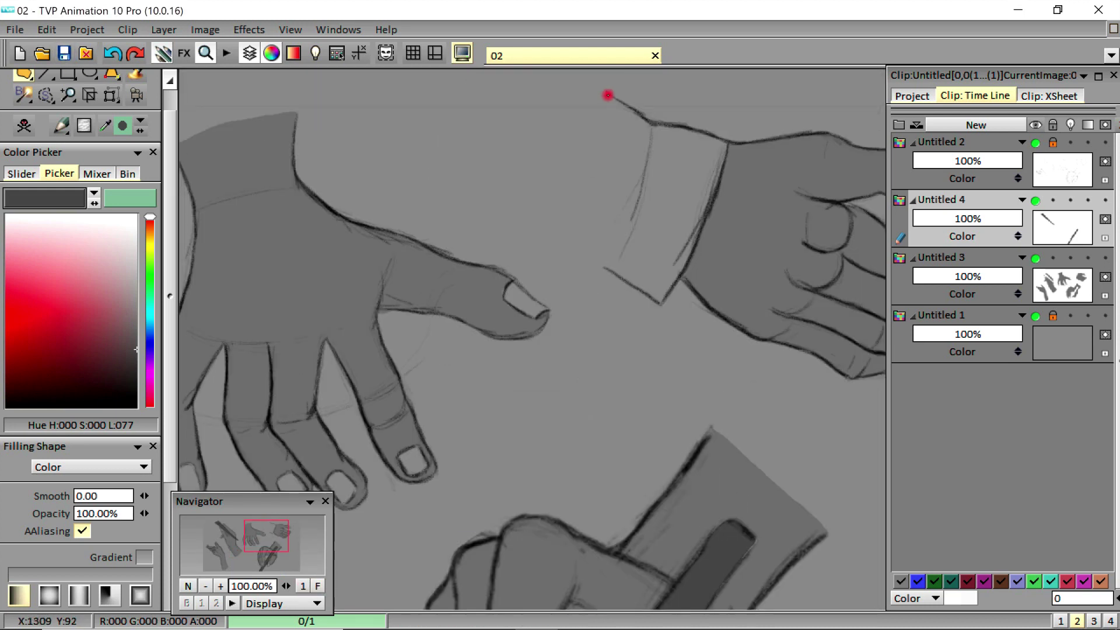
left_click_drag(608, 94, 658, 302)
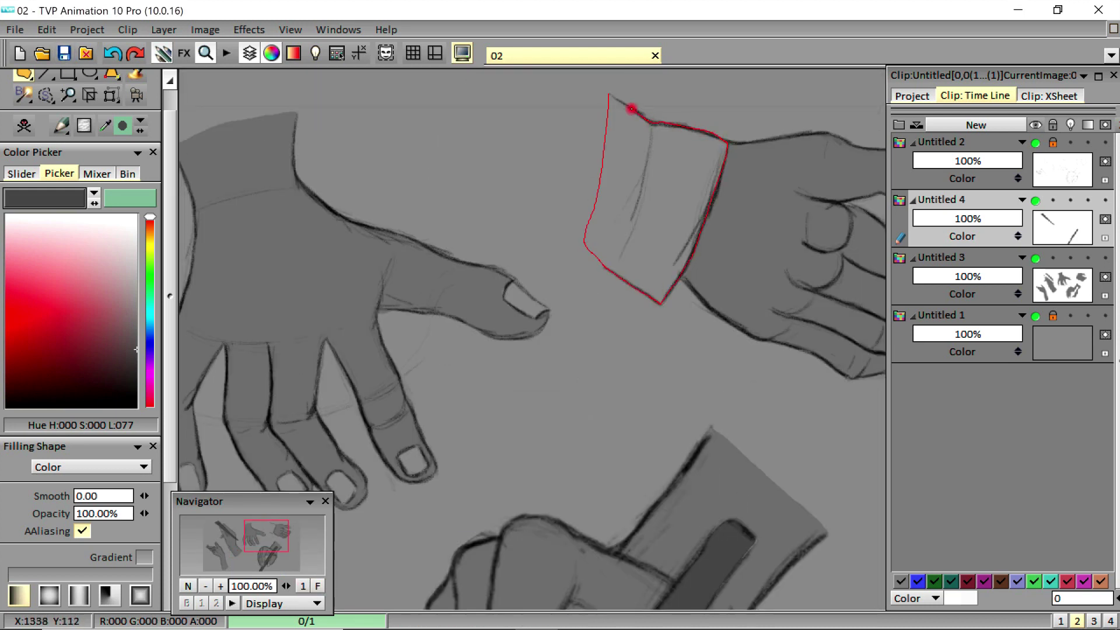
left_click_drag(631, 109, 607, 95)
left_click(317, 585)
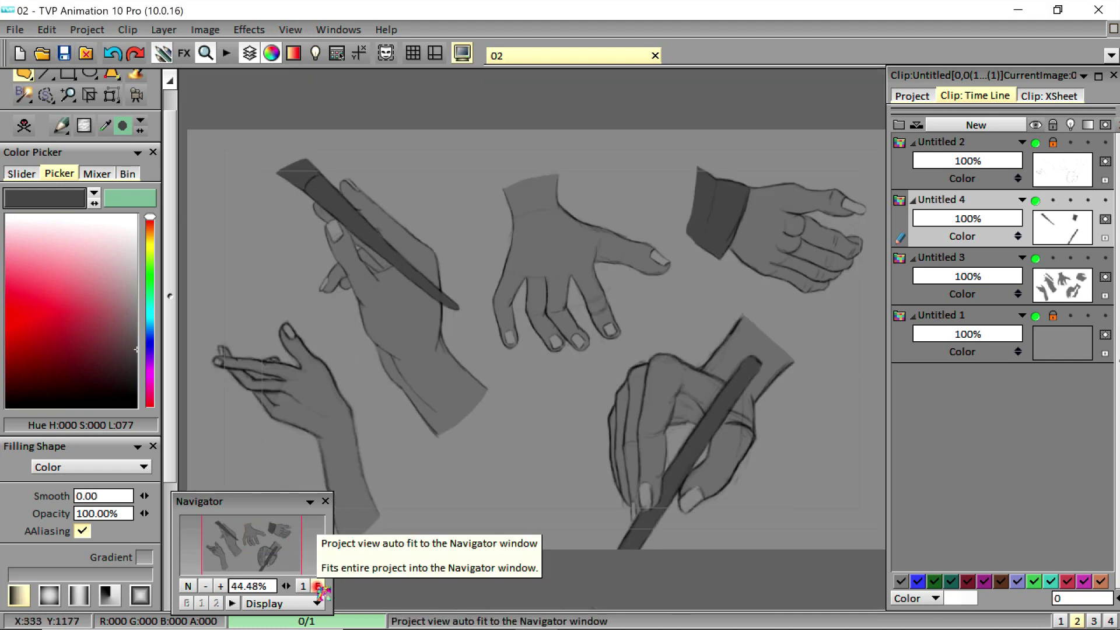
- Create another layer above the pen fills and fill the spread hand's thumbnail with light grey, lightness 174
left_click(1011, 124)
left_click(137, 304)
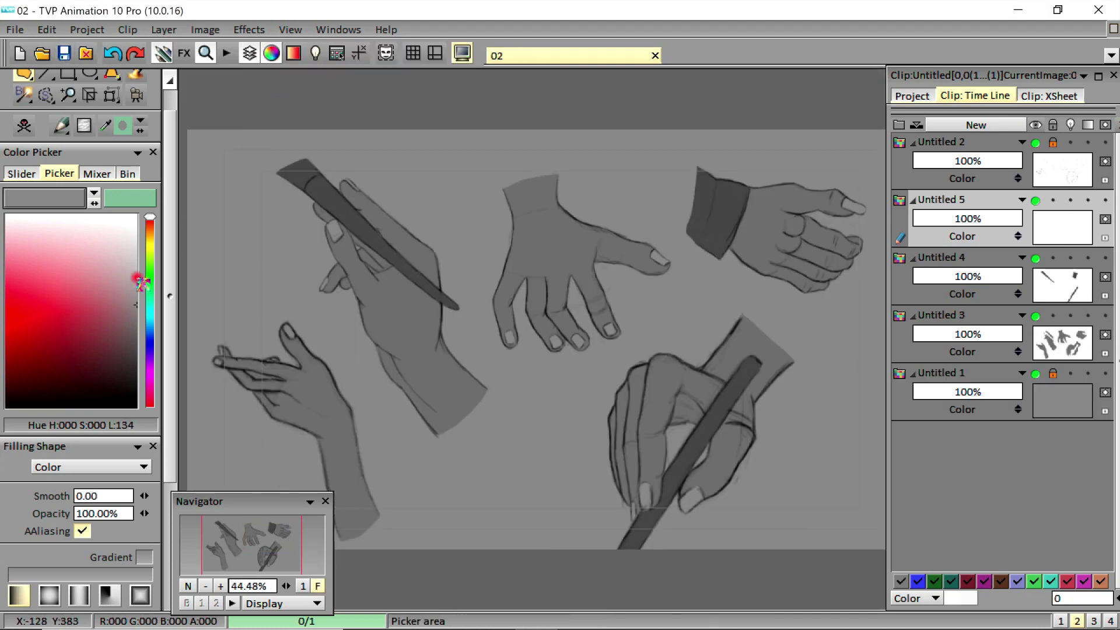
left_click(136, 274)
left_click(303, 585)
left_click(272, 534)
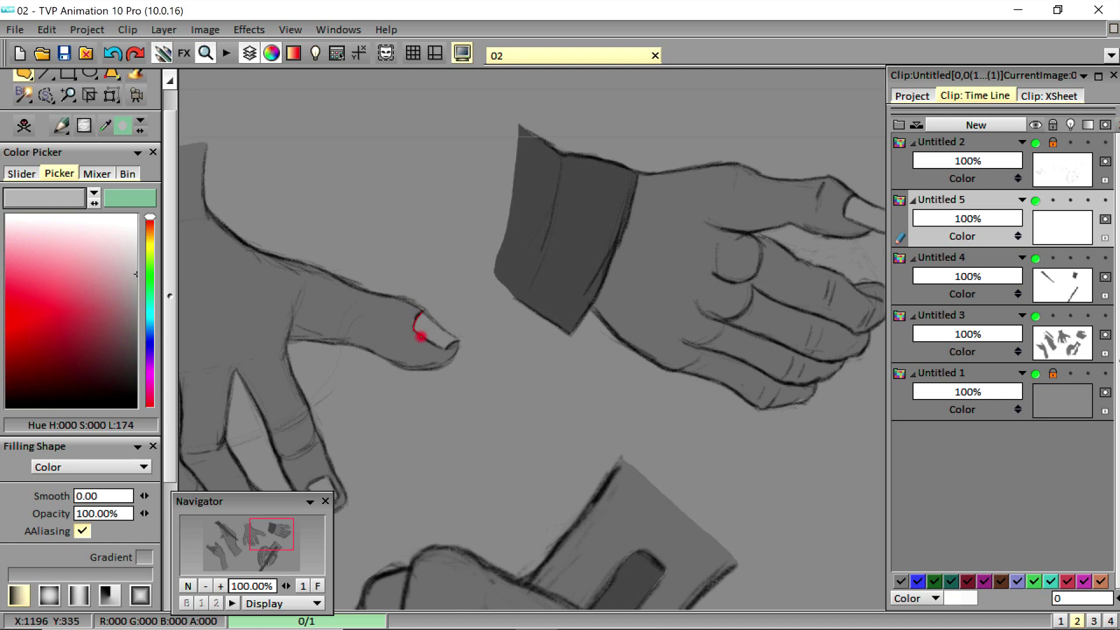
left_click_drag(456, 340, 422, 313)
- Fill the four remaining fingernails of the spread hand with light grey
left_click(317, 586)
left_click(302, 586)
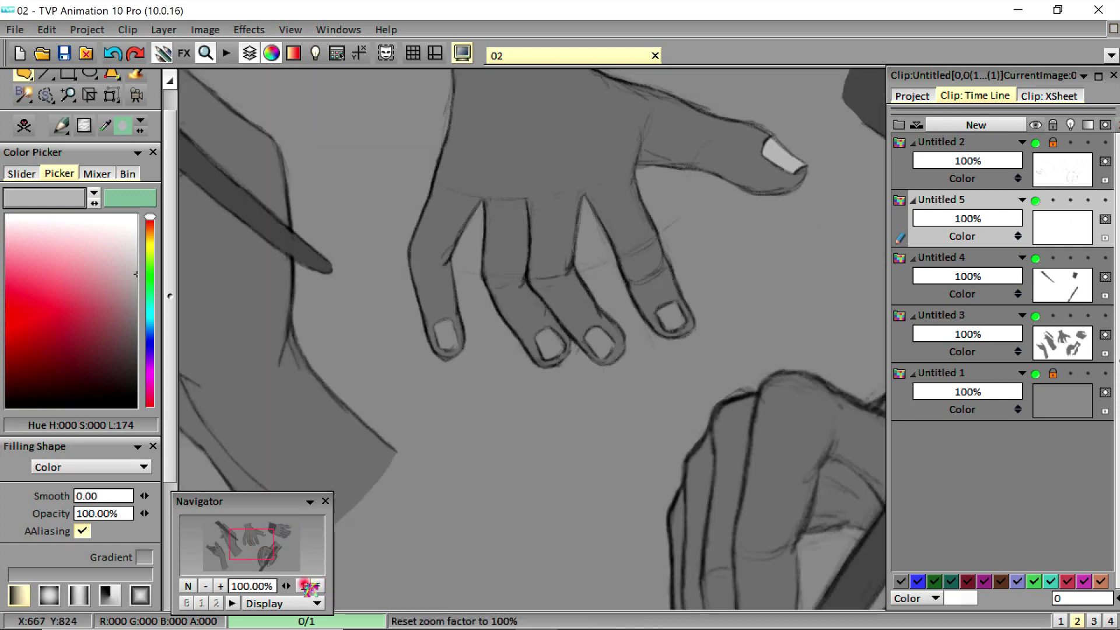
left_click_drag(263, 522, 281, 521)
mouse_move(414, 295)
left_mouse_down()
mouse_move(398, 302)
mouse_move(421, 298)
left_mouse_up()
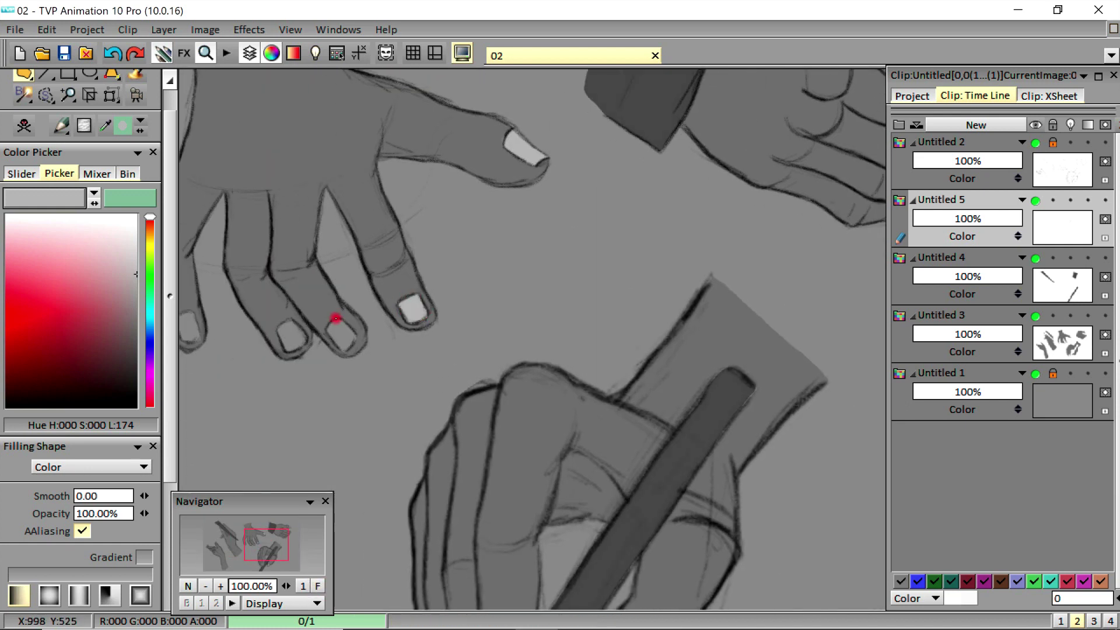
mouse_move(355, 340)
left_mouse_down()
mouse_move(344, 322)
mouse_move(290, 320)
left_mouse_up()
left_click_drag(265, 544, 250, 543)
mouse_move(482, 313)
left_mouse_down()
mouse_move(463, 318)
mouse_move(473, 314)
left_mouse_up()
- Fill the nails of the upper-left pen-holding hand and the lower-left hand with light grey
left_click_drag(251, 545, 228, 541)
left_click_drag(492, 165, 469, 142)
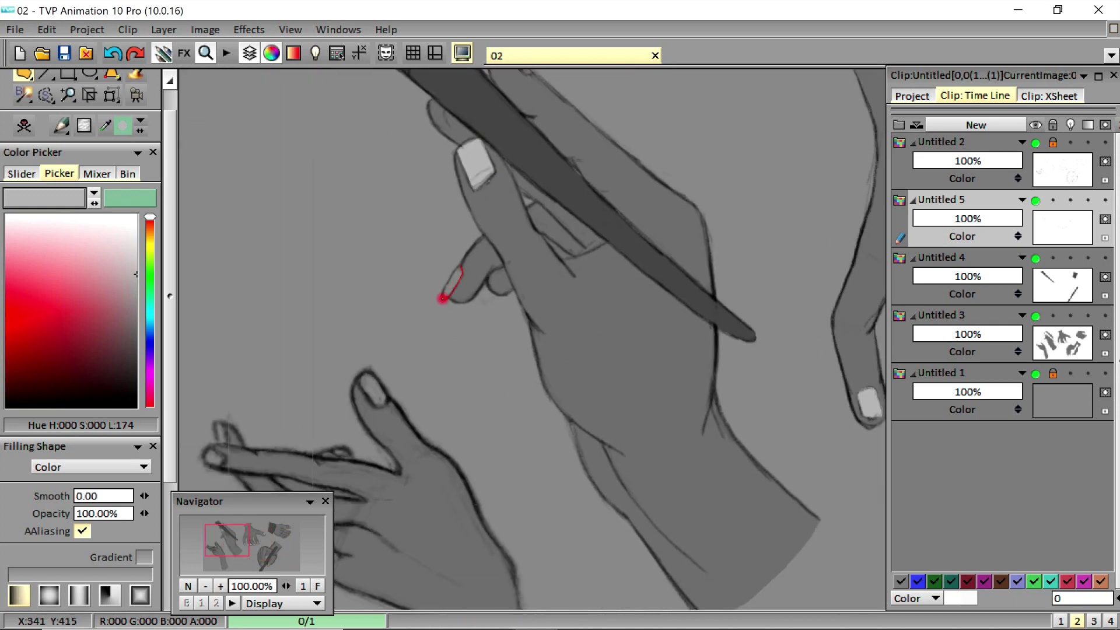
left_click_drag(442, 298, 457, 267)
left_click_drag(379, 383, 377, 380)
left_click_drag(227, 536, 217, 544)
mouse_move(387, 321)
left_mouse_down()
mouse_move(393, 333)
mouse_move(380, 316)
left_mouse_up()
mouse_move(496, 343)
left_mouse_down()
mouse_move(515, 347)
mouse_move(495, 342)
left_mouse_up()
left_click(249, 541)
left_click_drag(250, 540, 232, 532)
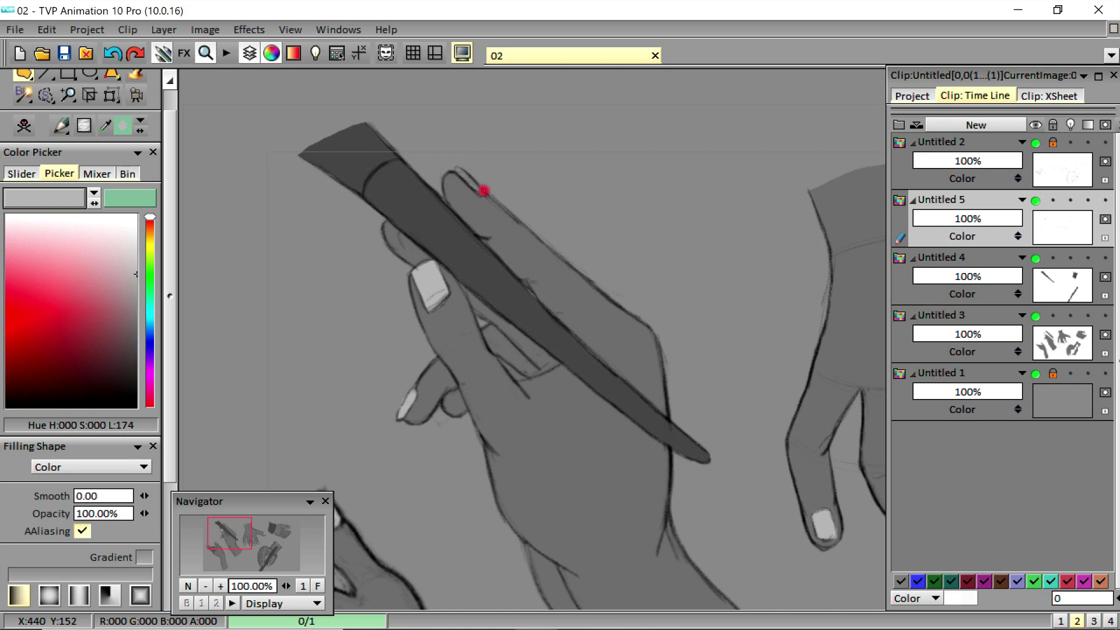
left_click_drag(455, 170, 488, 187)
- Fill the lower-right hand's fingernails and thumbnail with light grey, switching the filling shape to Erase for trimming and back to Color
left_click_drag(247, 541, 280, 551)
mouse_move(465, 448)
left_mouse_down()
mouse_move(492, 410)
mouse_move(452, 447)
mouse_move(445, 429)
left_mouse_up()
left_click(144, 468)
left_click(88, 265)
left_click(144, 467)
left_click(178, 242)
left_click(143, 466)
left_click(87, 480)
left_click(143, 466)
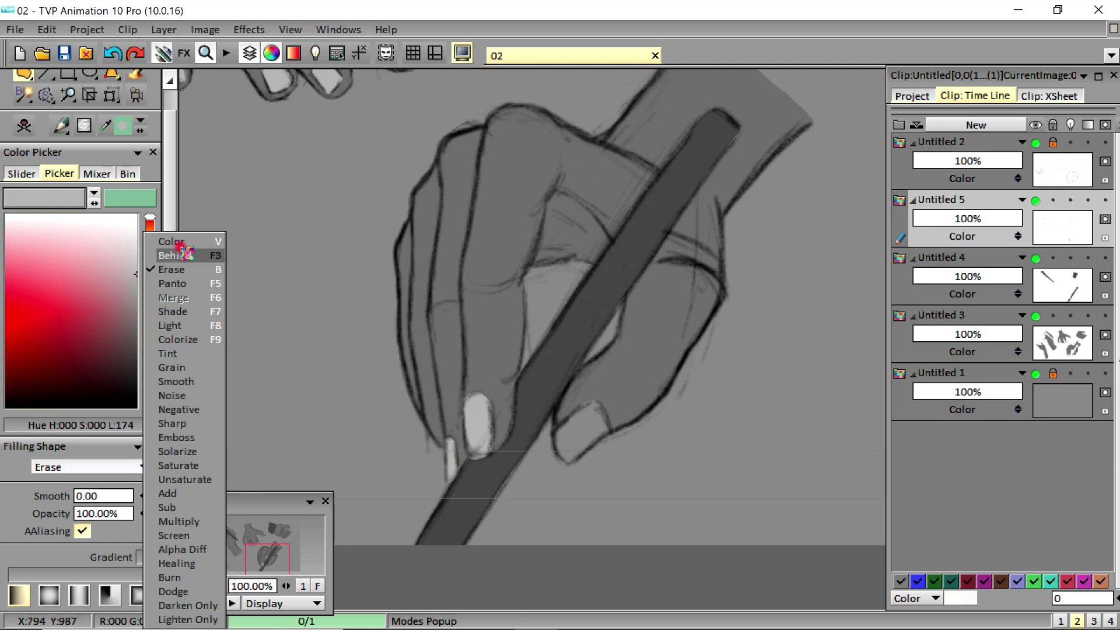
left_click(177, 241)
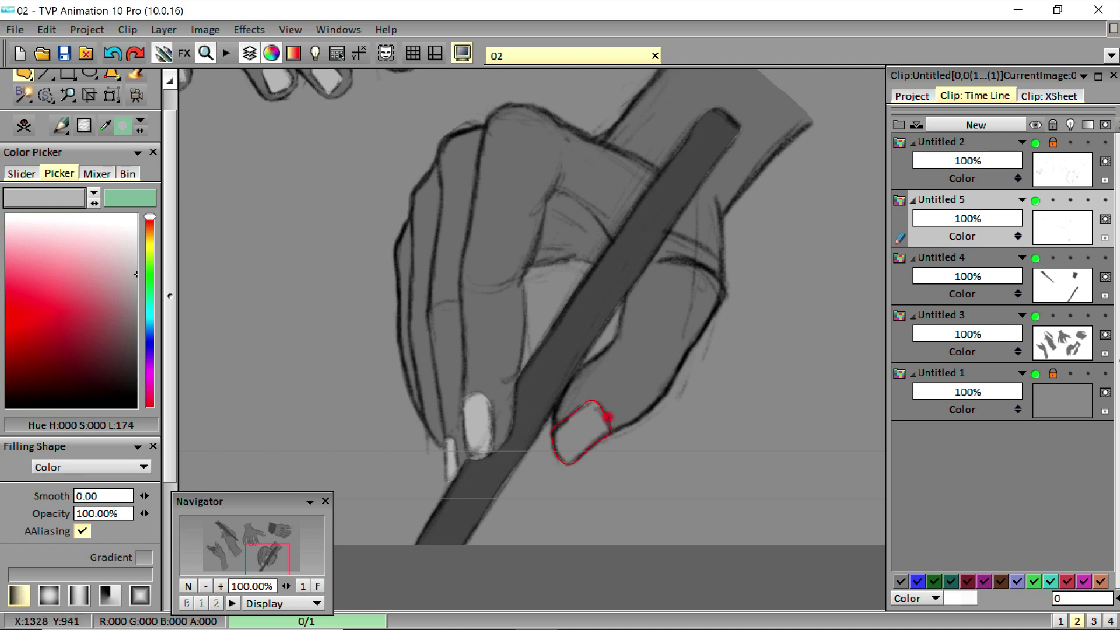
left_click_drag(608, 417, 611, 425)
- Fill the cuffed upper-right hand's thumbnail with light grey
left_click(317, 585)
left_click(302, 587)
left_click_drag(283, 538, 292, 534)
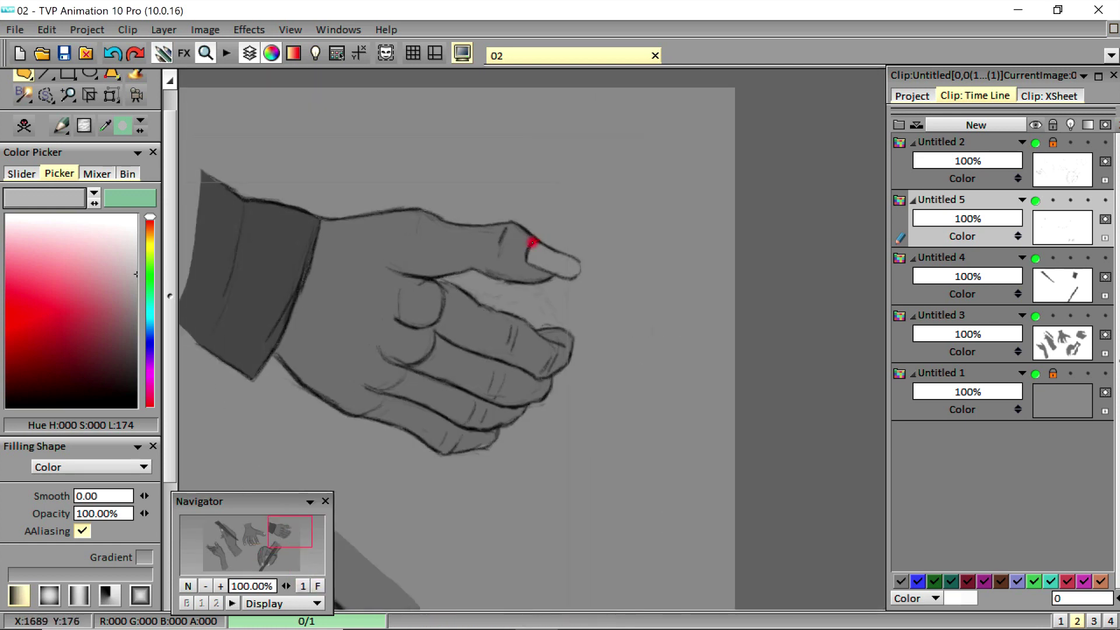
left_click_drag(572, 257, 573, 257)
left_click(317, 586)
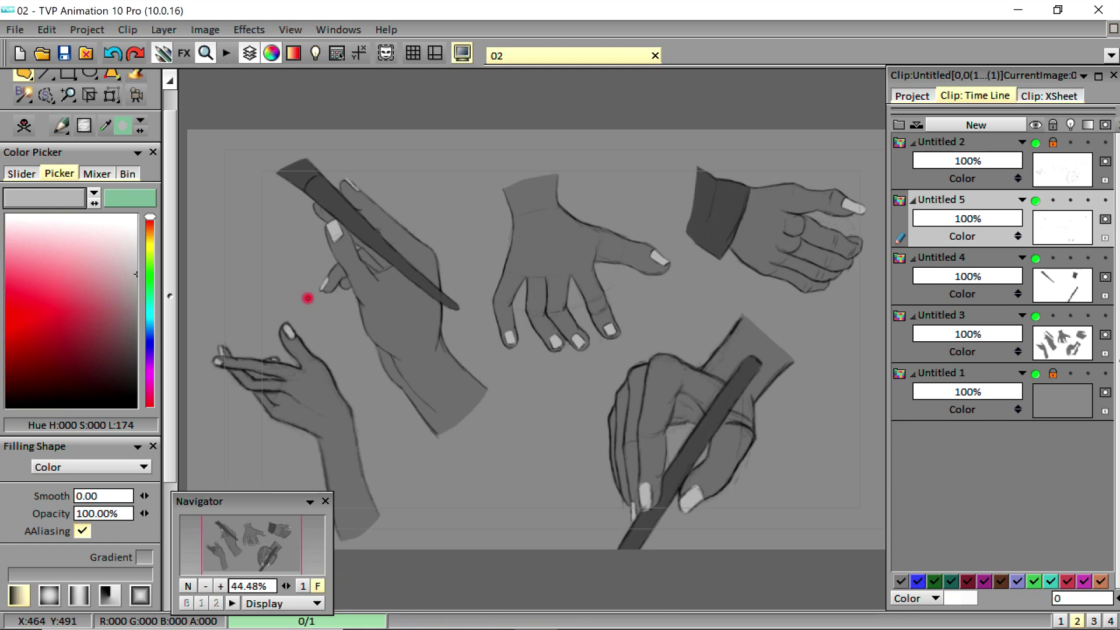
- Add a new layer above the nails layer and turn on the stencil for the skin layer Untitled 3
left_click(1015, 125)
left_click(461, 240)
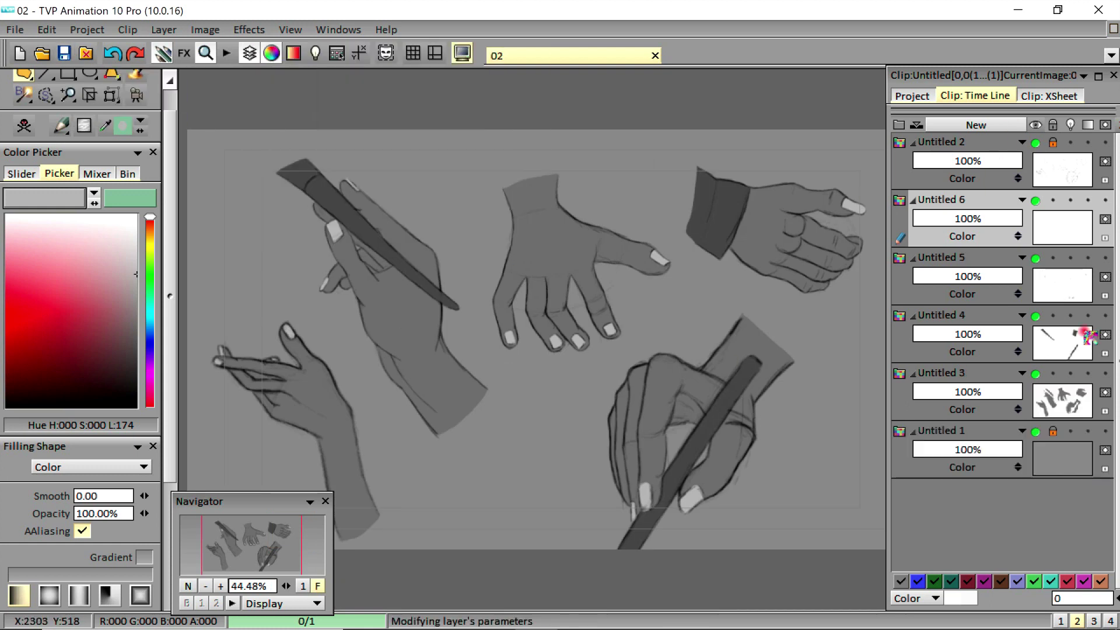
left_click(1107, 374)
- Sample the skin grey, darken it to a lightness of 83, and set the soft PencilBrush to Color mode
left_click(105, 125)
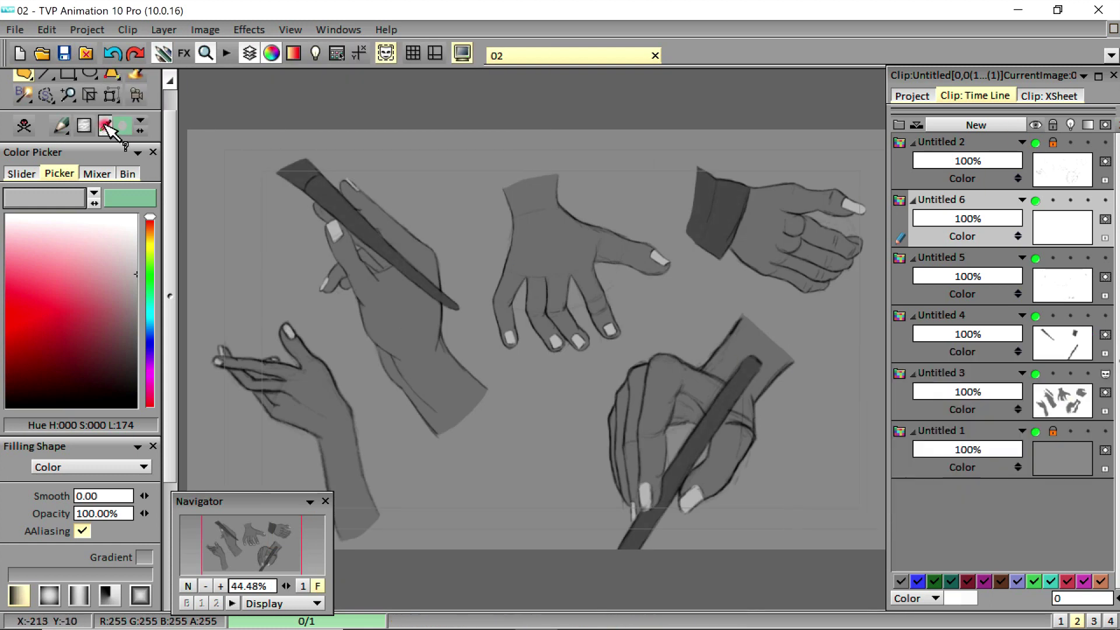
left_click(439, 381)
left_click(136, 346)
mouse_move(168, 372)
left_mouse_down()
mouse_move(168, 207)
mouse_move(163, 461)
mouse_move(141, 468)
mouse_move(154, 457)
left_mouse_up()
left_click(23, 102)
left_click(79, 143)
left_click_drag(145, 473, 143, 473)
left_click(303, 586)
left_click_drag(252, 555, 221, 561)
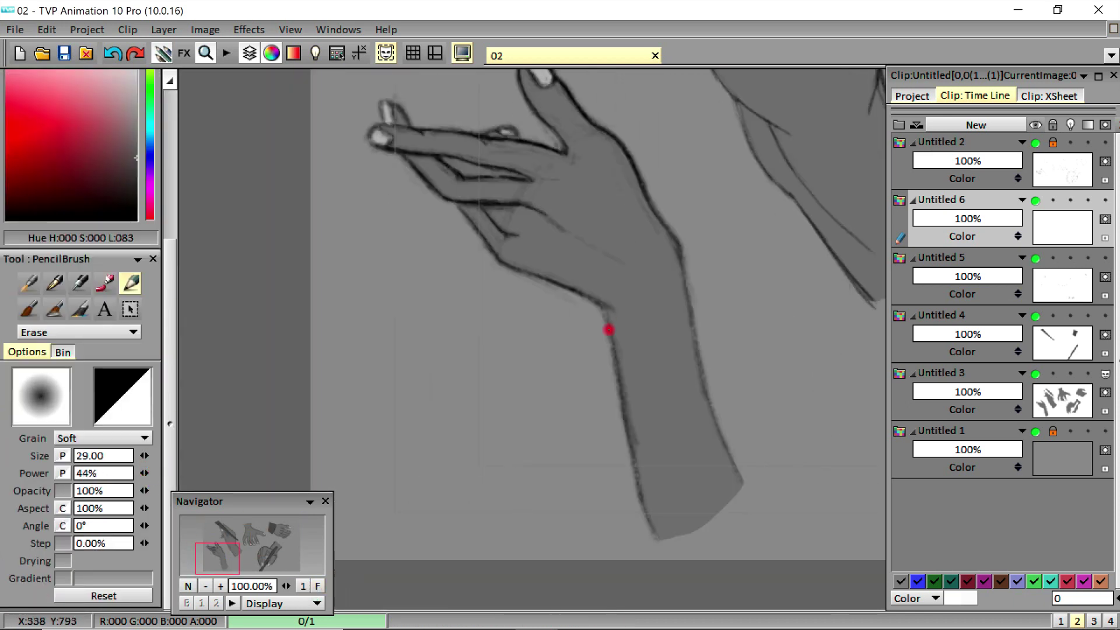
left_click(134, 332)
left_click(180, 240)
- Shade the lower-left hand's forearm edge, fingers and thumb with dark grey, setting the brush to size 44.50 and power 39%
left_click_drag(616, 320, 643, 480)
left_click_drag(616, 320, 664, 504)
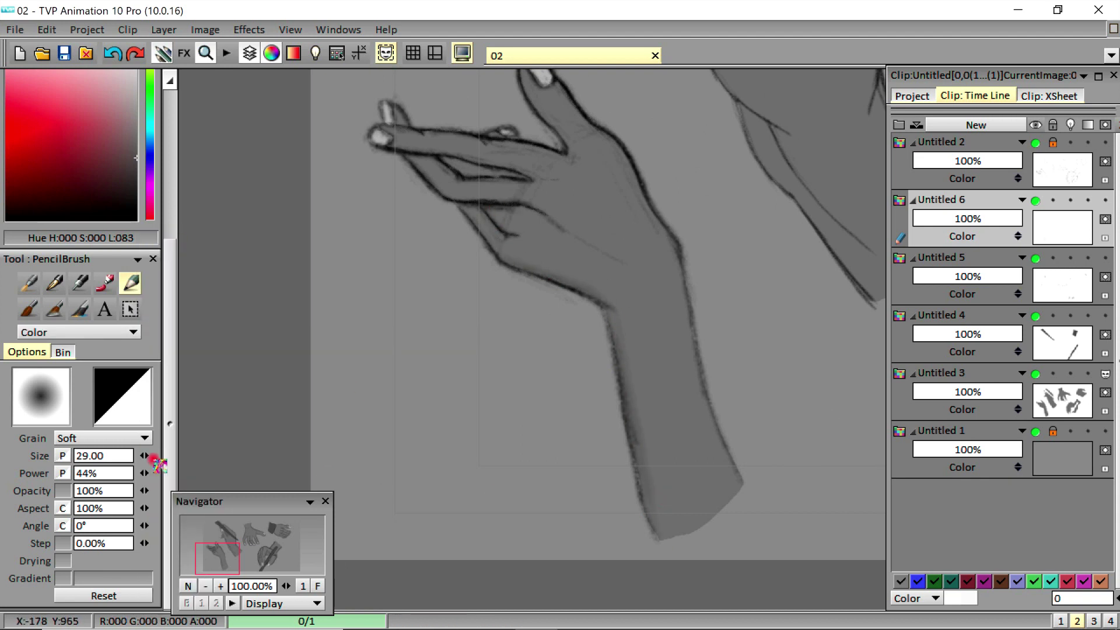
left_click_drag(148, 474, 144, 474)
left_click_drag(145, 456, 259, 456)
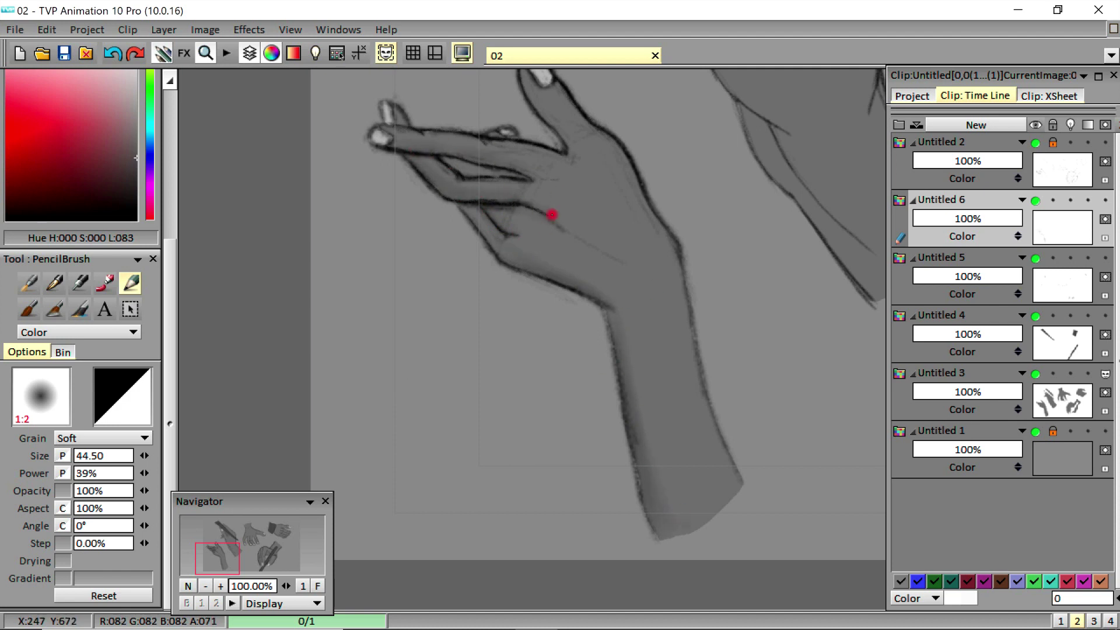
left_click_drag(219, 558, 225, 549)
left_click_drag(392, 221, 433, 309)
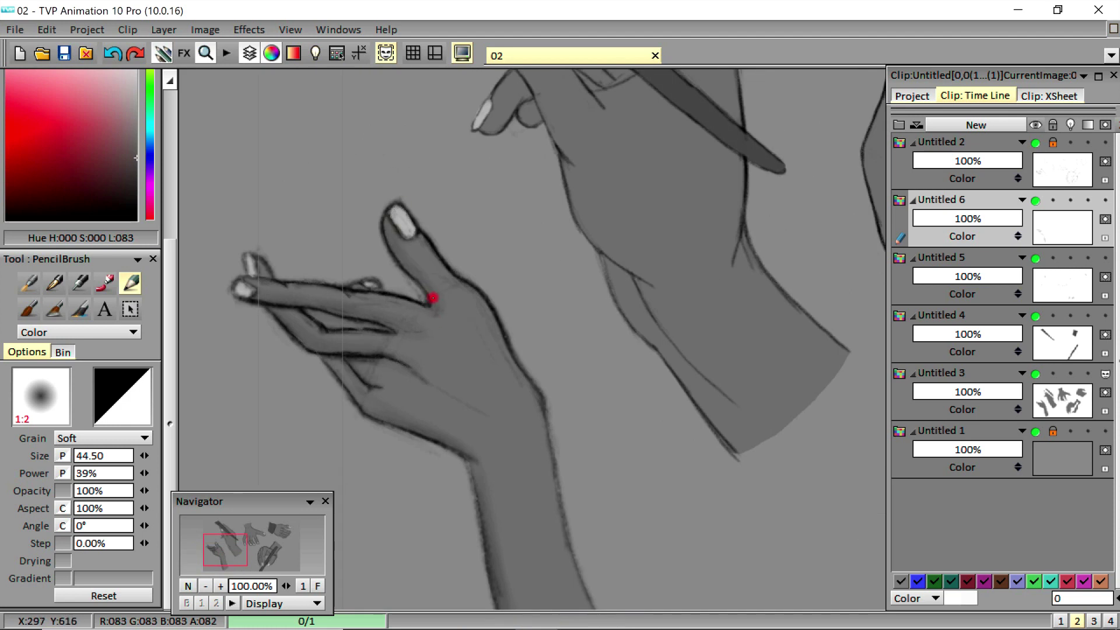
left_click(317, 586)
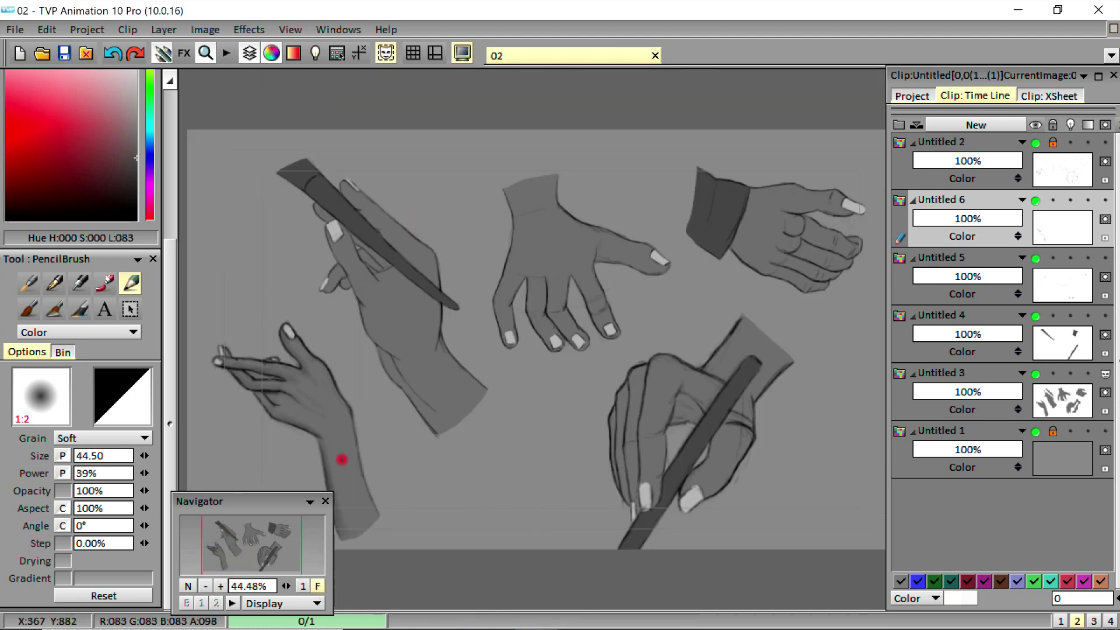
- Shade the upper-left pen-holding hand's forearm and fingers with brush size 51.50, and touch up the lower-left hand's thumb
left_click(303, 585)
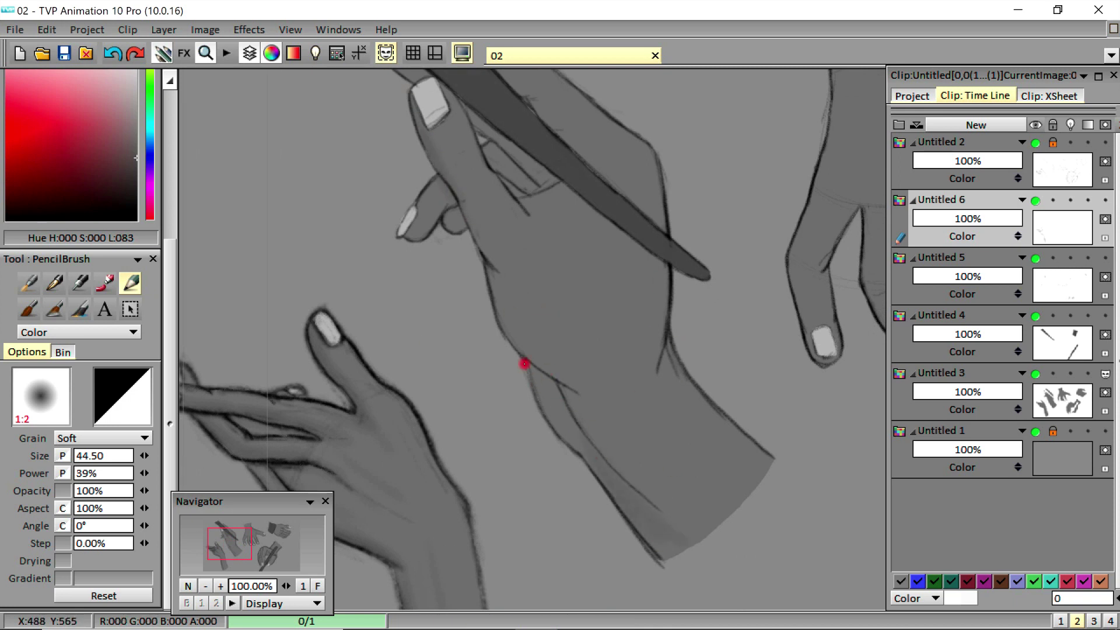
left_click(317, 585)
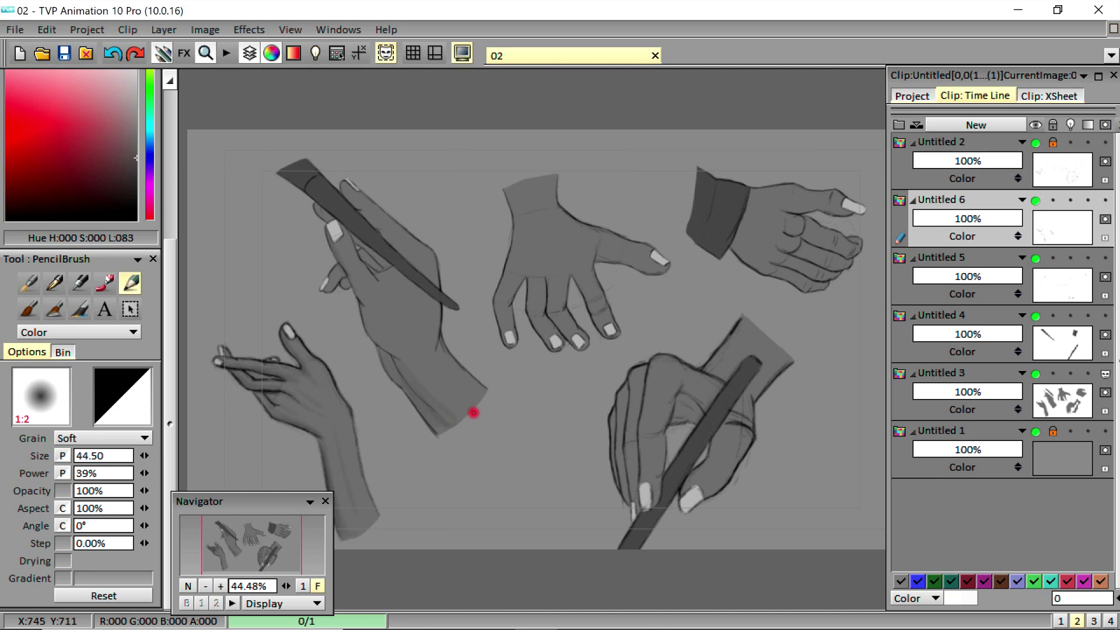
left_click(303, 586)
left_click_drag(263, 541, 218, 531)
left_click_drag(144, 456, 183, 454)
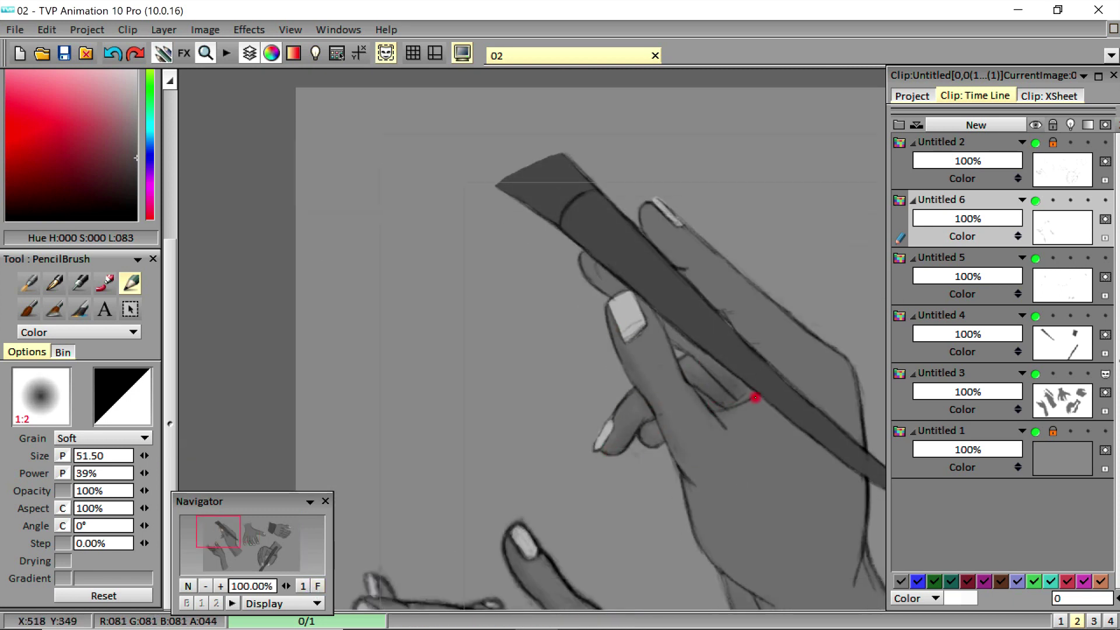
left_click_drag(670, 259, 770, 359)
left_click_drag(641, 369, 676, 391)
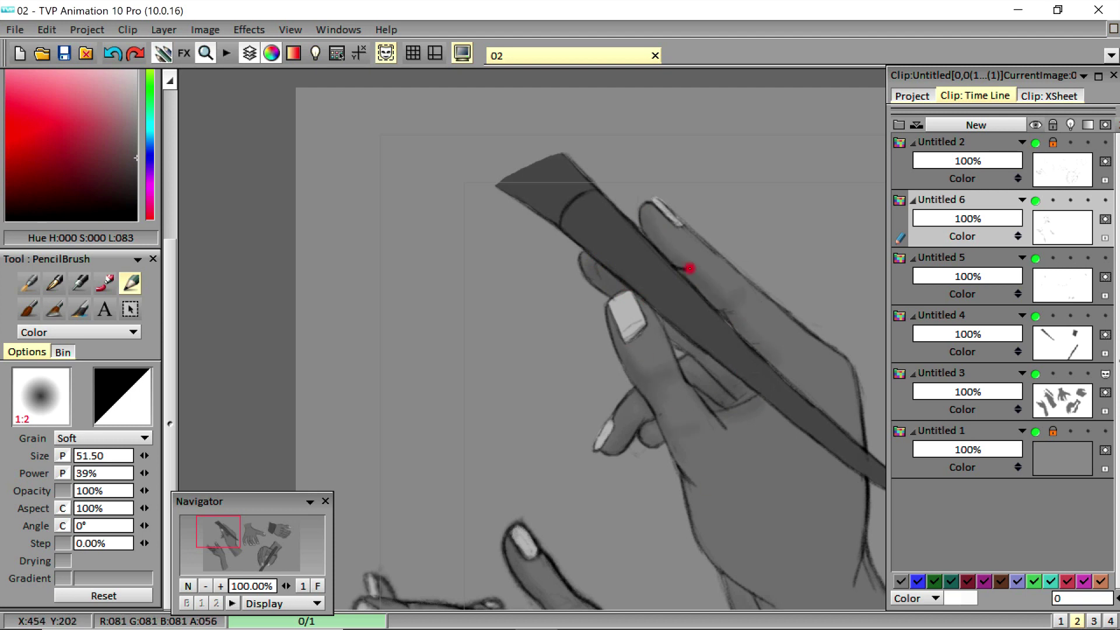
left_click_drag(226, 529, 219, 546)
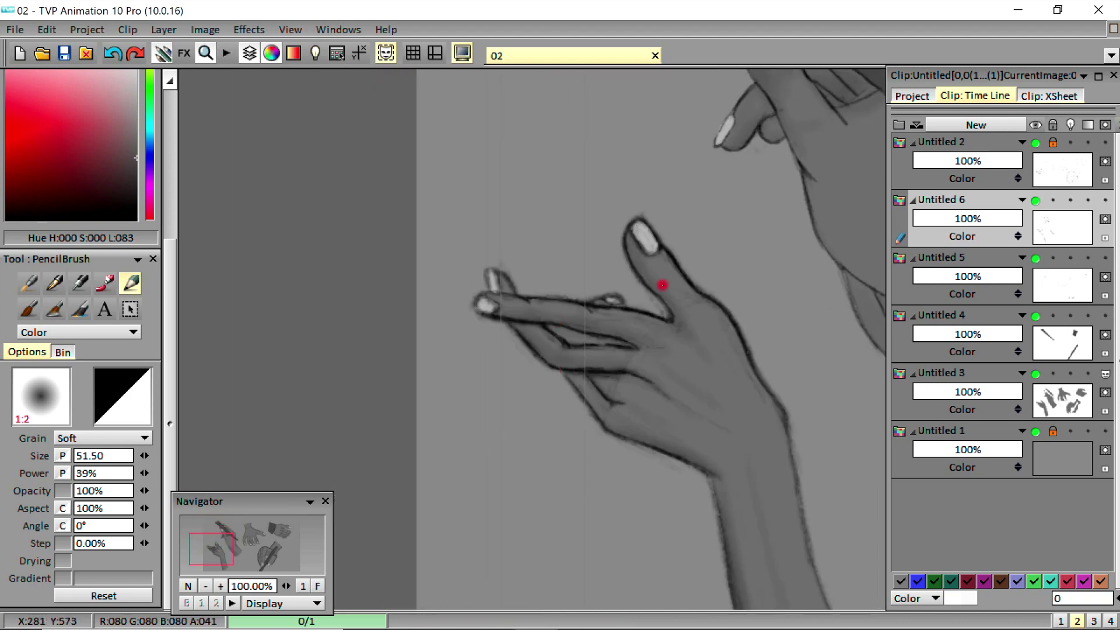
left_click(317, 586)
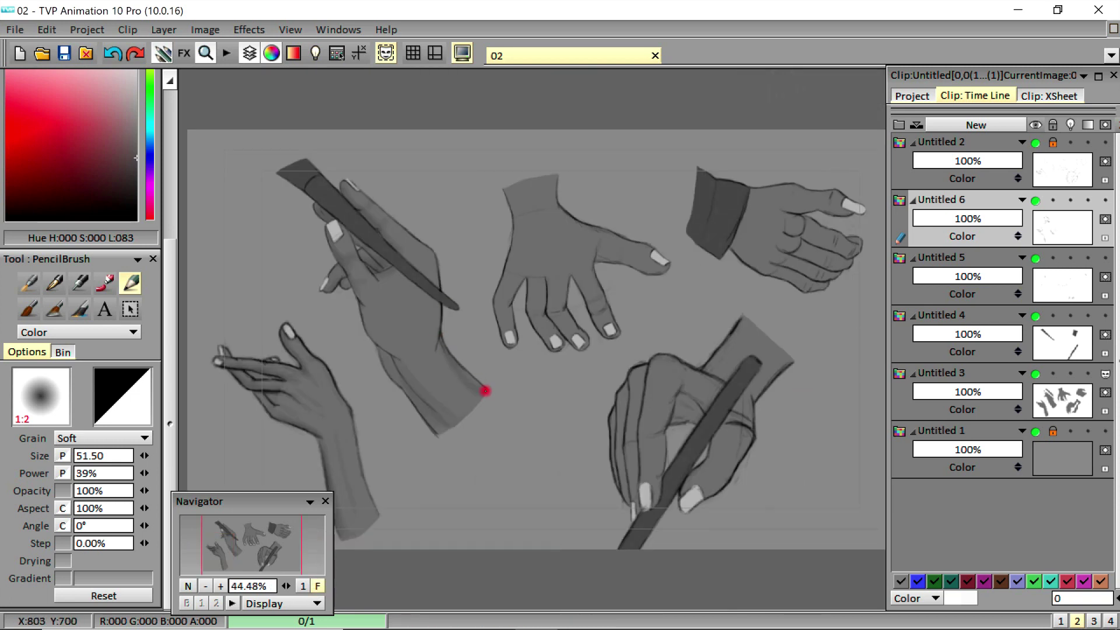
- Shade the spread hand's wrist, tendons, fingers and thumb with the dark grey
left_click(303, 586)
mouse_move(250, 542)
left_mouse_down()
mouse_move(227, 539)
mouse_move(244, 535)
left_mouse_up()
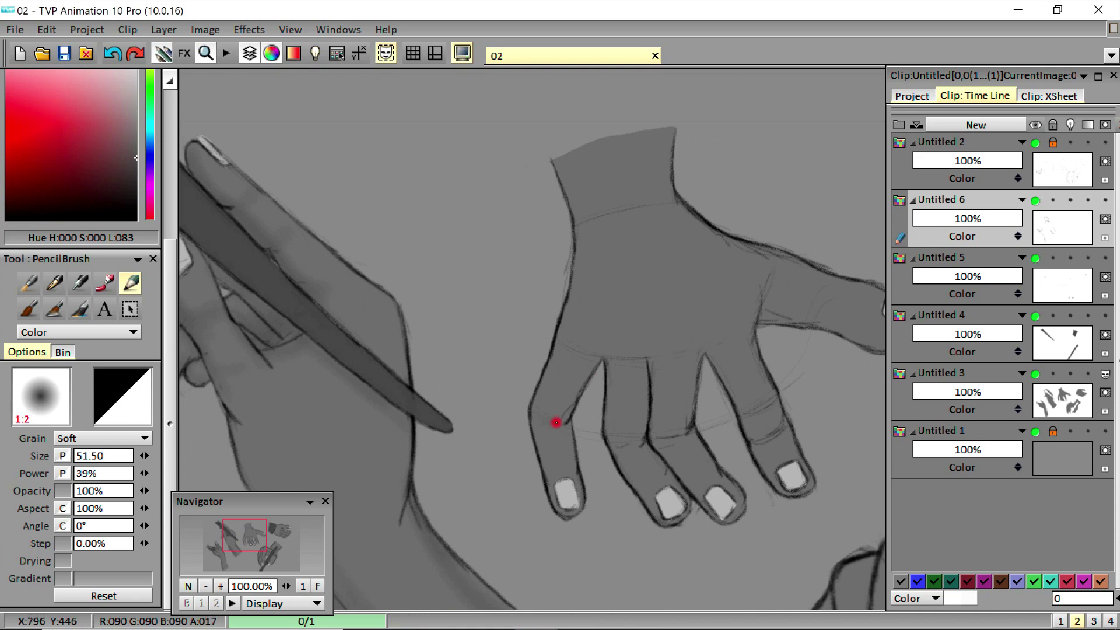
mouse_move(557, 167)
left_mouse_down()
mouse_move(575, 272)
mouse_move(555, 344)
mouse_move(664, 518)
left_mouse_up()
left_click_drag(652, 370, 720, 520)
left_click_drag(721, 382, 764, 469)
left_click_drag(749, 455, 781, 437)
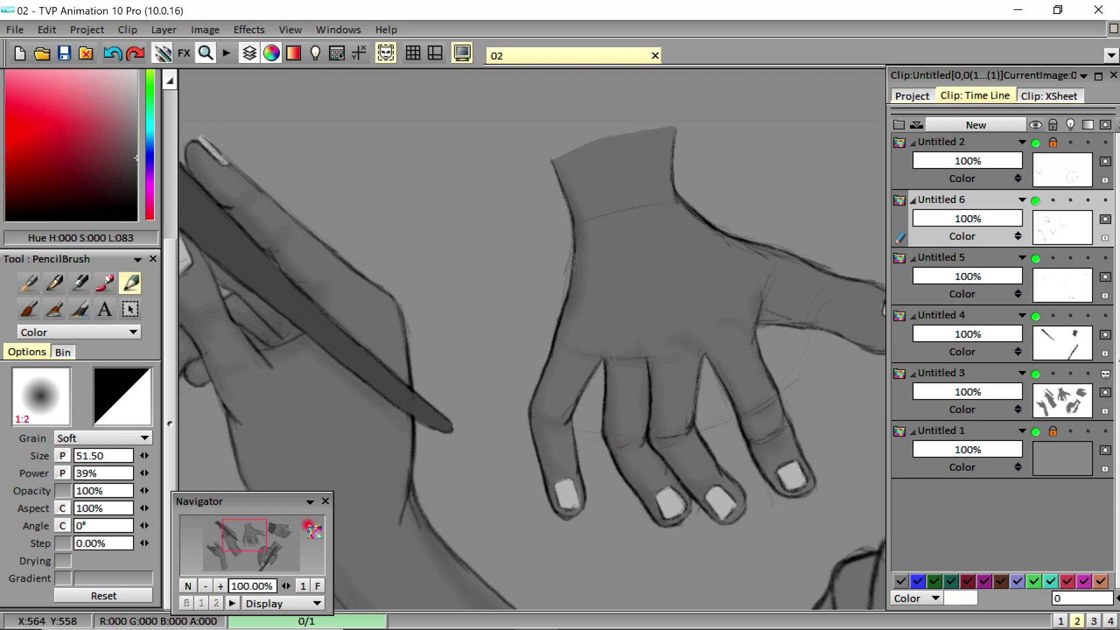
left_click(263, 535)
mouse_move(453, 272)
left_mouse_down()
mouse_move(447, 296)
mouse_move(511, 302)
mouse_move(595, 336)
left_mouse_up()
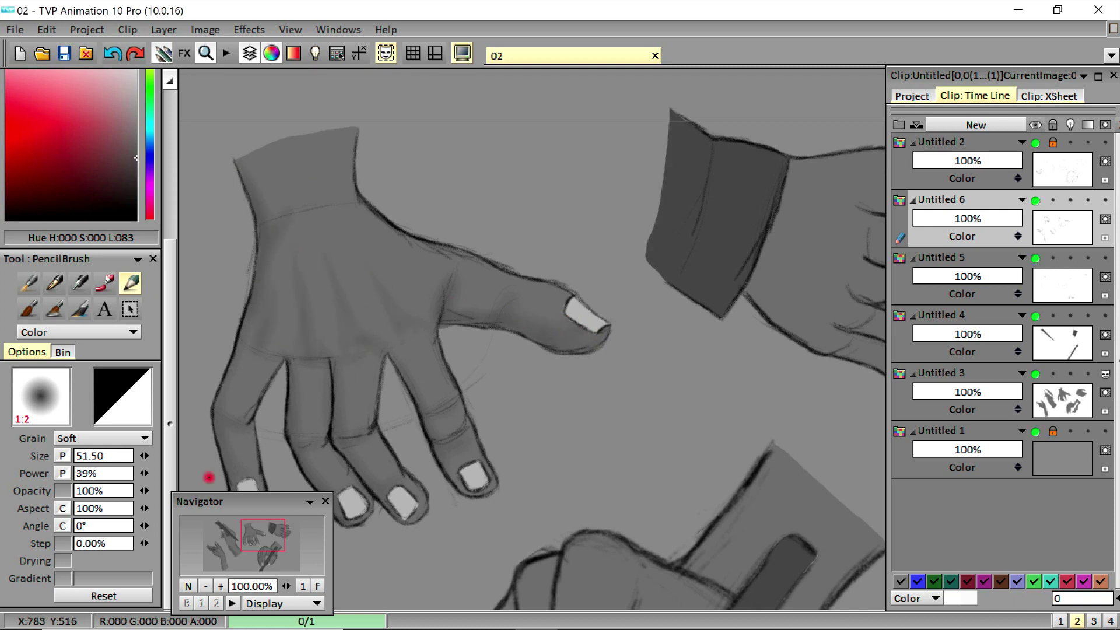
left_click(318, 585)
- Shade the cuffed upper-right hand's lower edge, fingers, thumb and wrist with dark grey, and save the project
left_click(302, 586)
left_click_drag(271, 537, 278, 532)
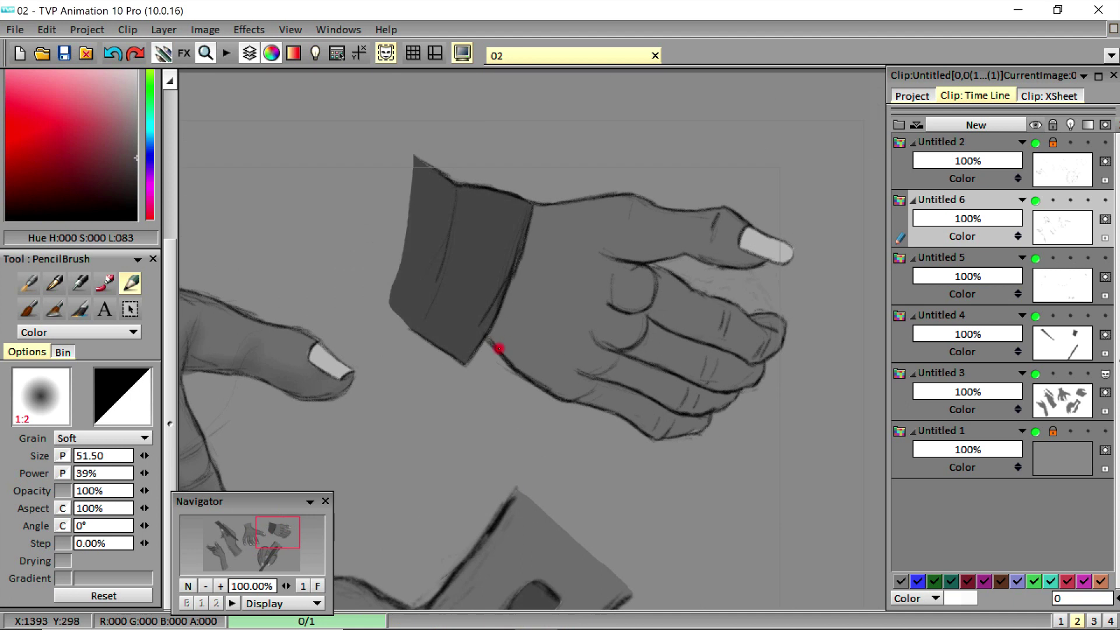
mouse_move(498, 348)
left_mouse_down()
mouse_move(620, 415)
mouse_move(681, 408)
mouse_move(586, 365)
left_mouse_up()
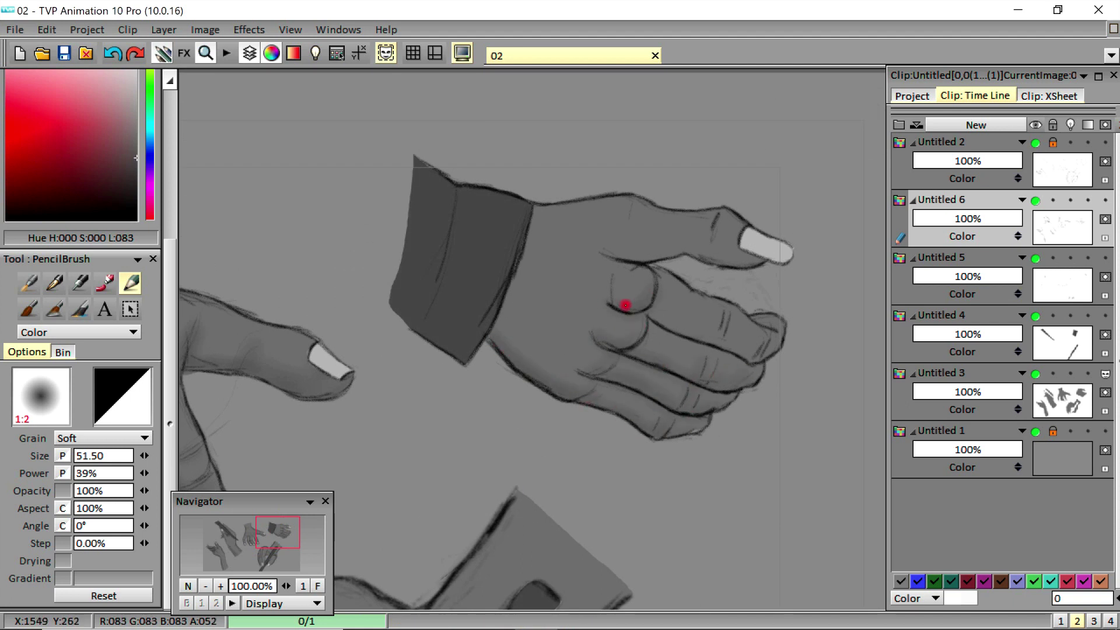
mouse_move(665, 324)
left_mouse_down()
mouse_move(763, 355)
mouse_move(777, 322)
mouse_move(725, 308)
left_mouse_up()
left_click_drag(659, 255, 625, 254)
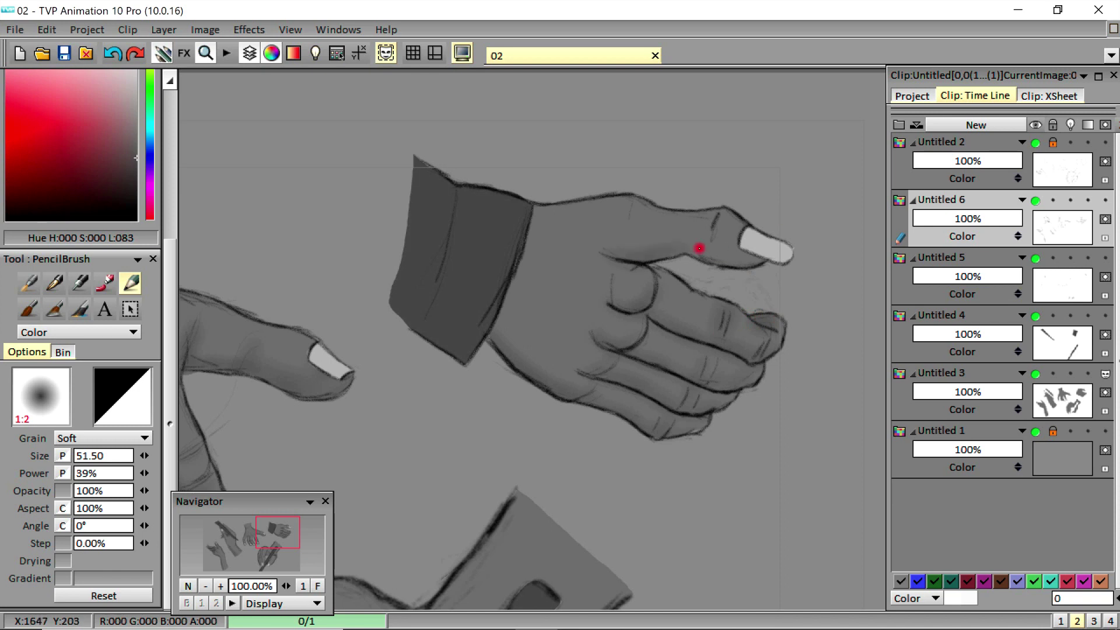
mouse_move(546, 231)
left_mouse_down()
mouse_move(527, 230)
mouse_move(528, 265)
left_mouse_up()
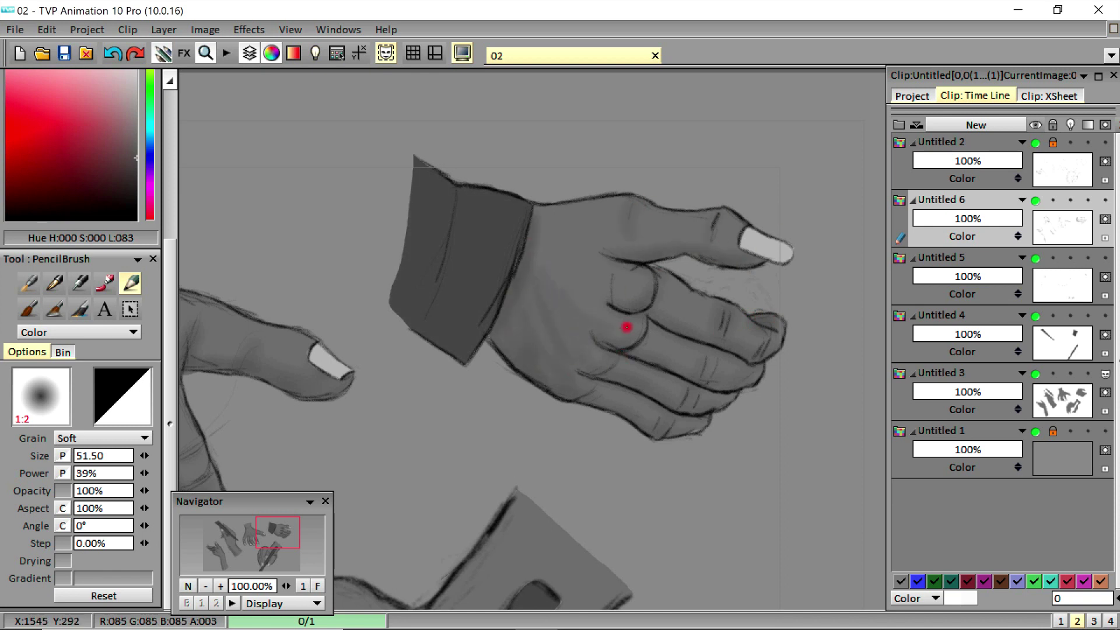
left_click(318, 586)
left_click(64, 53)
- Deepen the shading along the upper-left pen-holding hand's palm edge and wrist
left_click(302, 586)
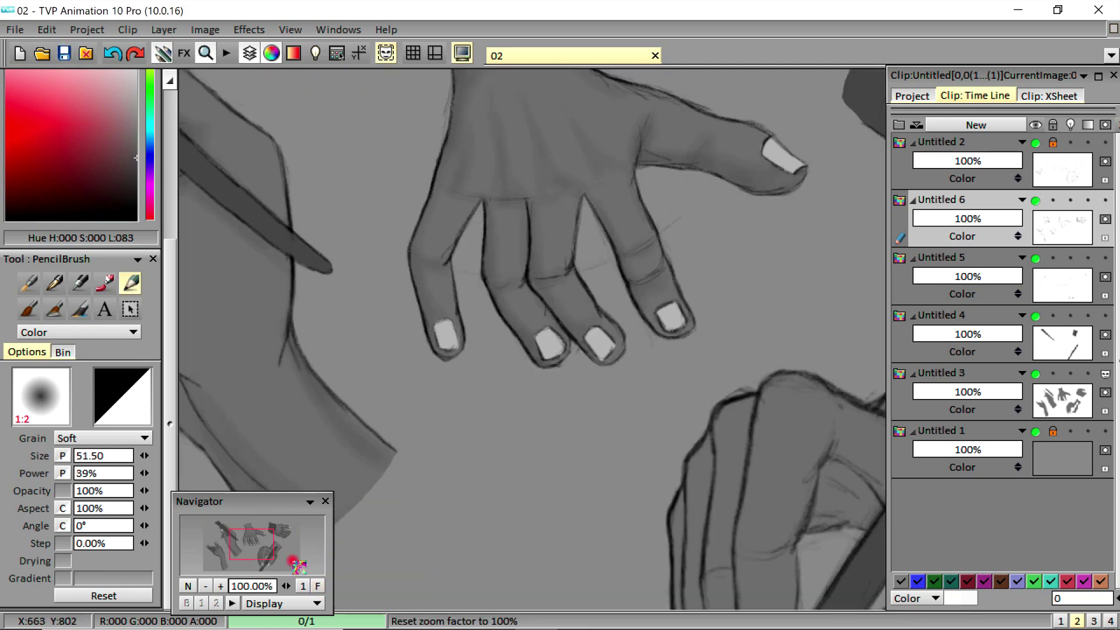
left_click(233, 538)
left_click_drag(450, 364, 539, 490)
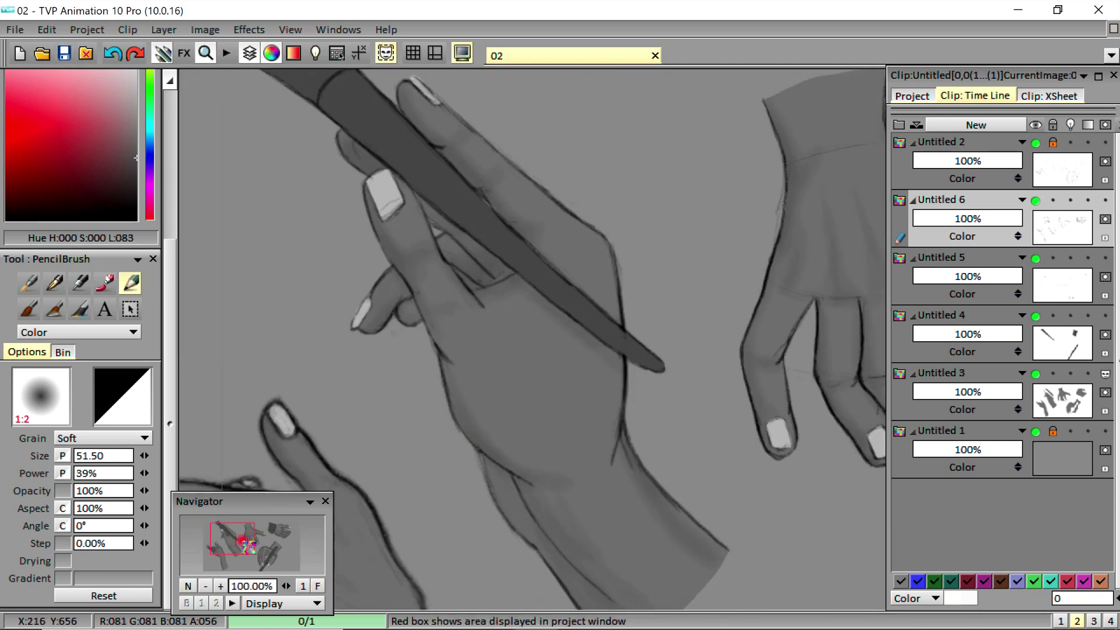
left_click(239, 544)
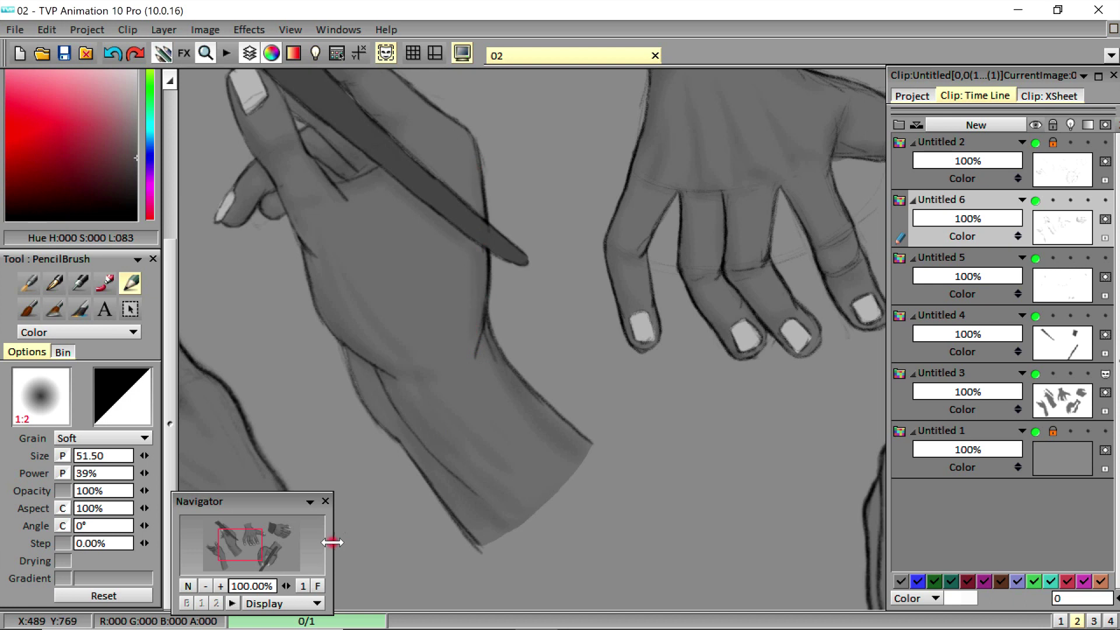
left_click(317, 586)
- Add another layer above the shading layer and choose a lighter grey with a lightness of 154 for highlights
left_click(976, 125)
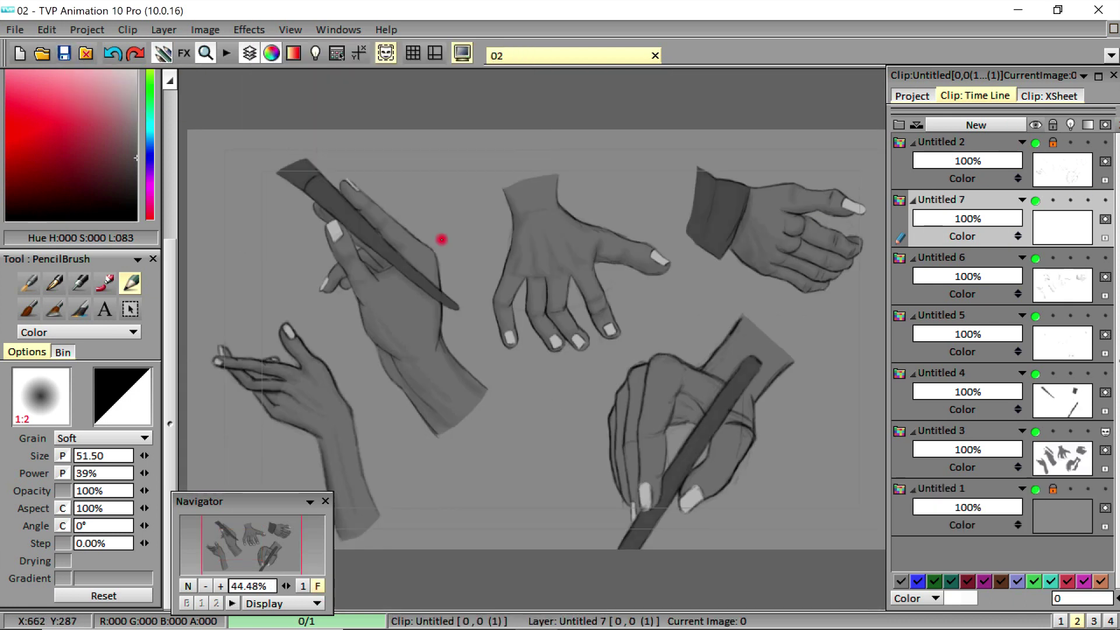
left_click_drag(174, 334, 174, 210)
left_click(106, 116)
left_click(297, 266)
left_click(137, 280)
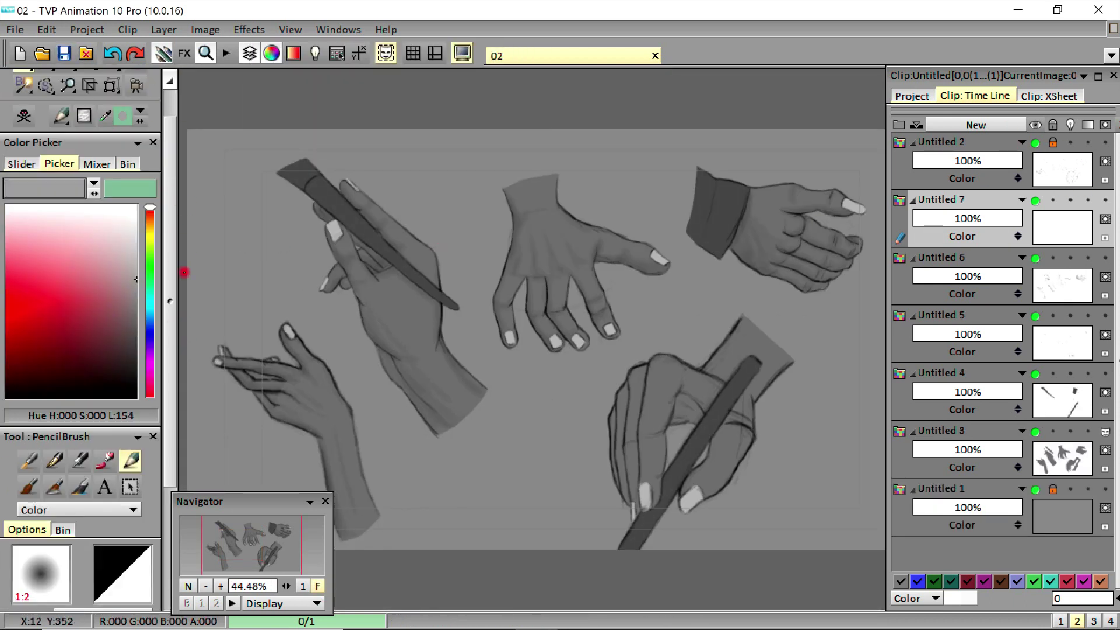
left_click_drag(172, 302, 173, 424)
- Paint light grey highlights along the lower-left hand's forearm, back and thumb base
left_click(302, 585)
left_click_drag(232, 547, 221, 556)
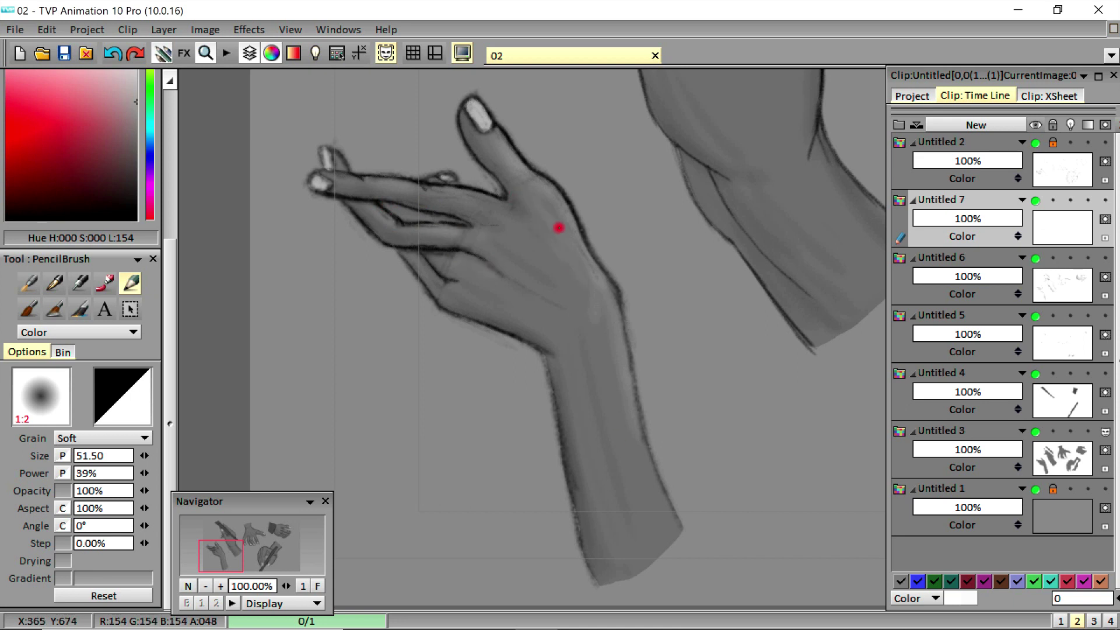
left_click(318, 586)
left_click(318, 586)
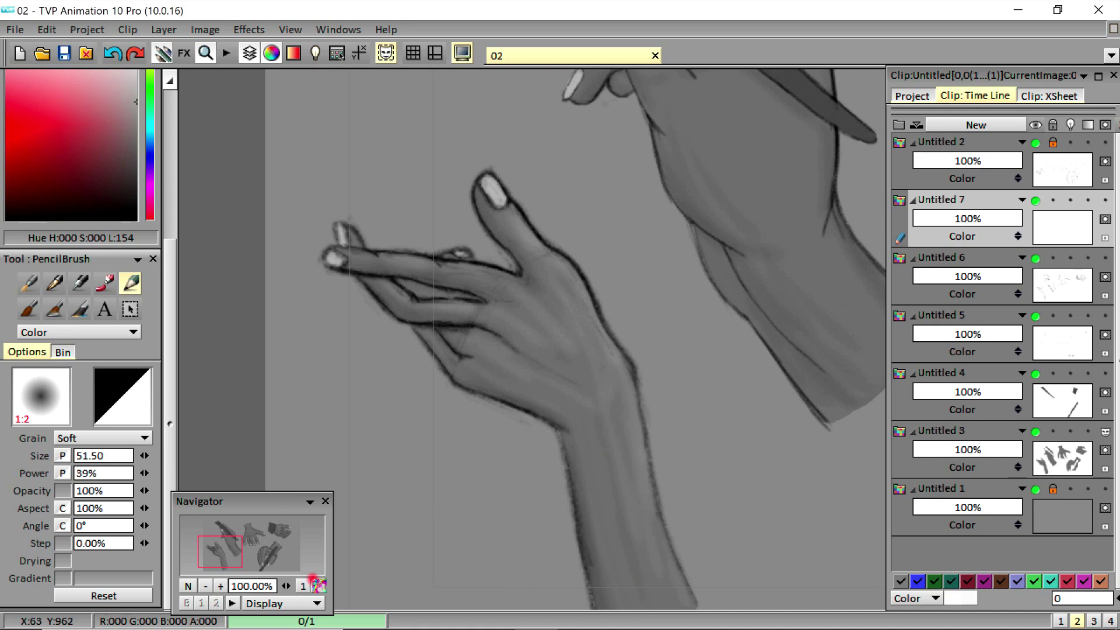
- Highlight the upper-left pen-holding hand and the spread hand's tendons and fingers with light grey
left_click_drag(220, 551, 231, 535)
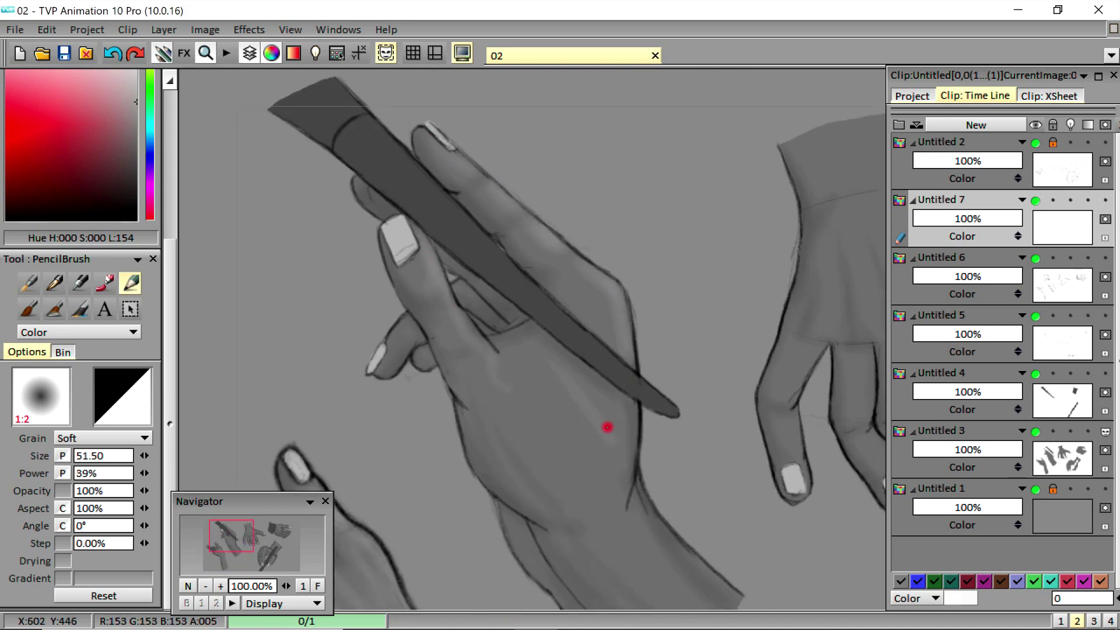
mouse_move(252, 530)
left_mouse_down()
mouse_move(241, 546)
mouse_move(231, 530)
mouse_move(253, 539)
left_mouse_up()
left_click(232, 542)
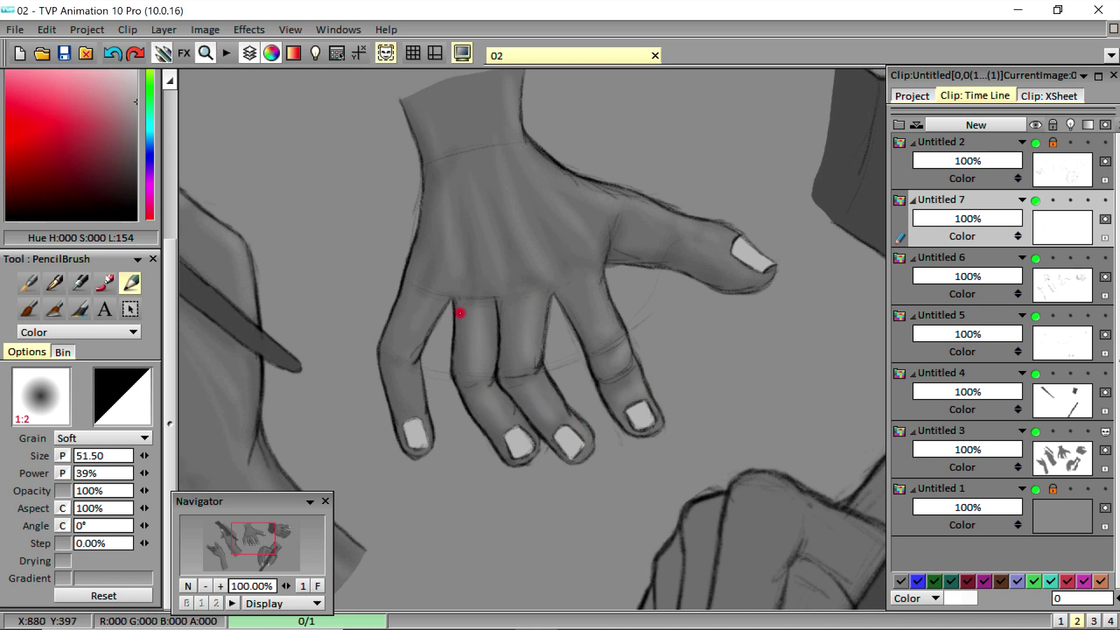
- Highlight the lower-right hand's index finger from the knuckle down to the nail
left_click_drag(257, 543, 272, 556)
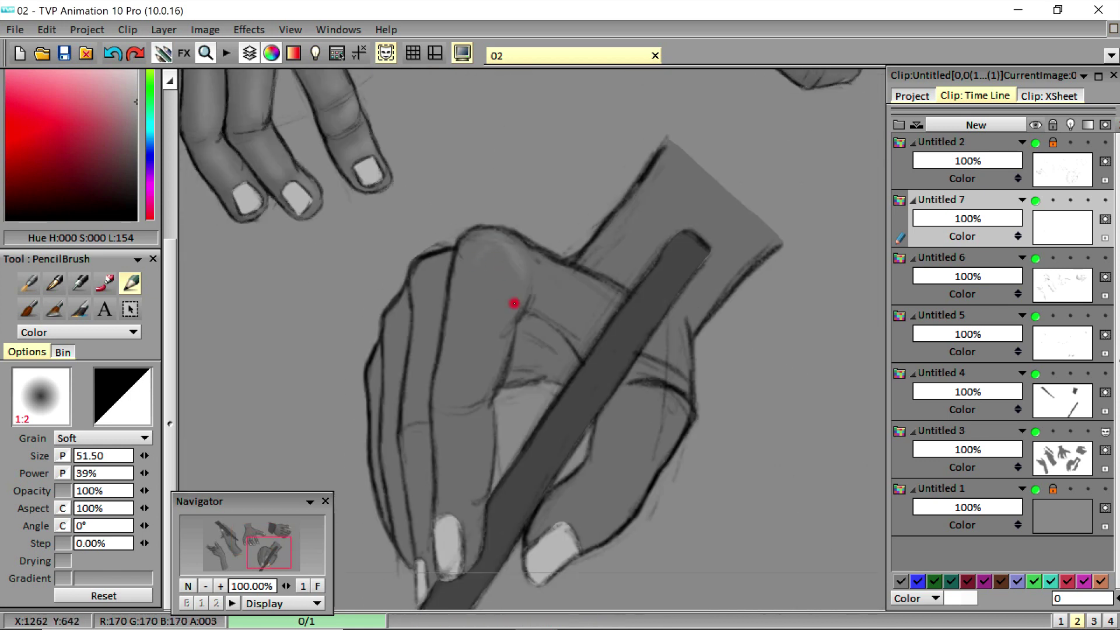
mouse_move(487, 301)
left_mouse_down()
mouse_move(512, 280)
mouse_move(482, 421)
mouse_move(484, 296)
mouse_move(480, 403)
mouse_move(495, 392)
mouse_move(524, 264)
mouse_move(486, 484)
left_mouse_up()
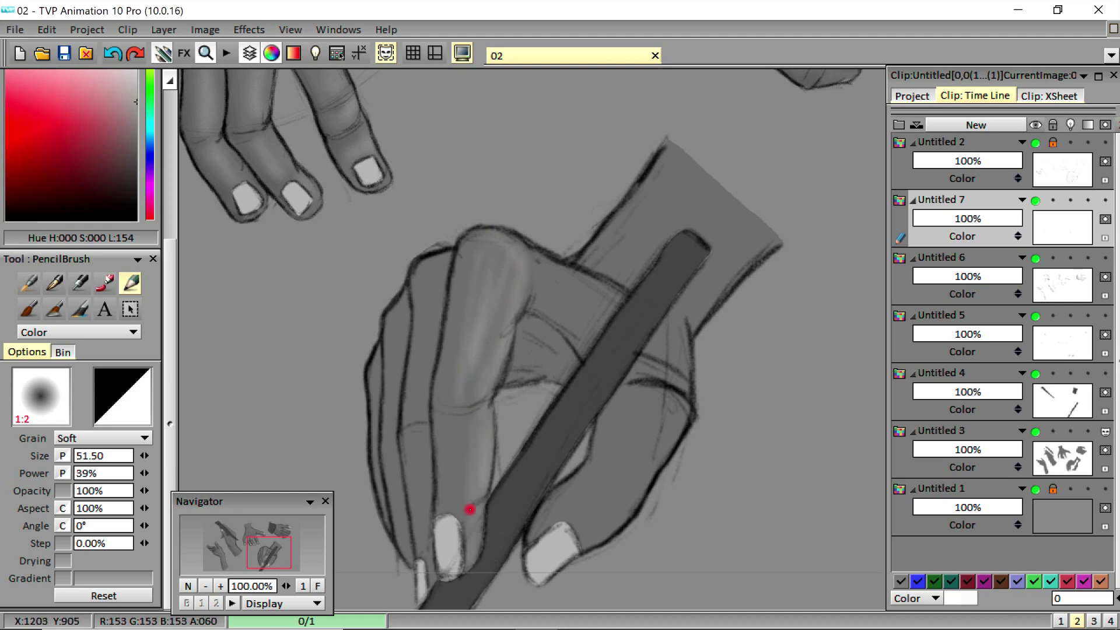
left_click(318, 586)
- Highlight the lower-right hand's wrist, thumb and remaining fingers with light grey at brush size 54.00
left_click(303, 586)
left_click_drag(261, 542, 265, 549)
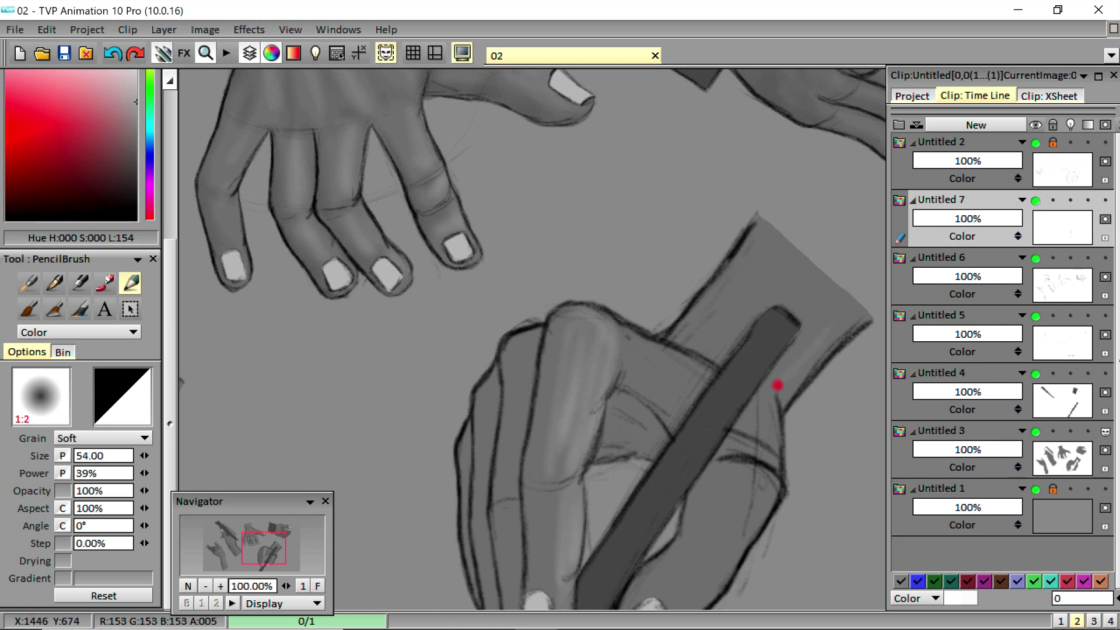
mouse_move(778, 385)
left_mouse_down()
mouse_move(847, 304)
mouse_move(843, 342)
mouse_move(798, 347)
mouse_move(803, 284)
left_mouse_up()
left_click_drag(769, 411, 765, 466)
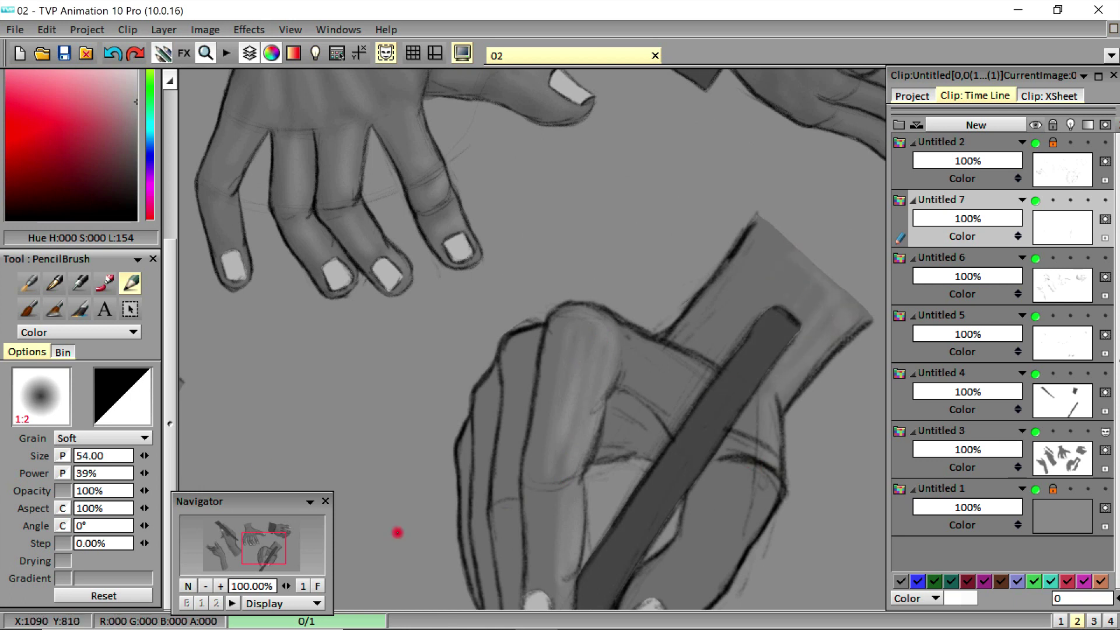
left_click_drag(263, 548, 270, 552)
mouse_move(652, 400)
left_mouse_down()
mouse_move(563, 548)
mouse_move(586, 479)
left_mouse_up()
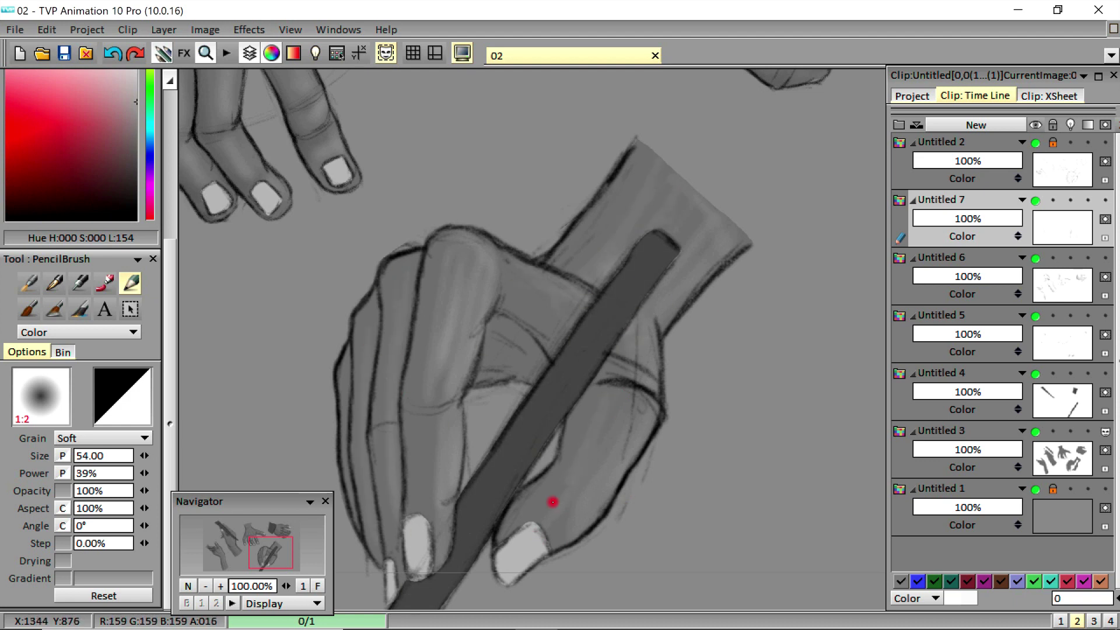
- On layer Untitled 6, shade the lower-right hand's palm hollow and wrist edges with dark grey at lightness 75
left_click(137, 144)
left_click(1036, 275)
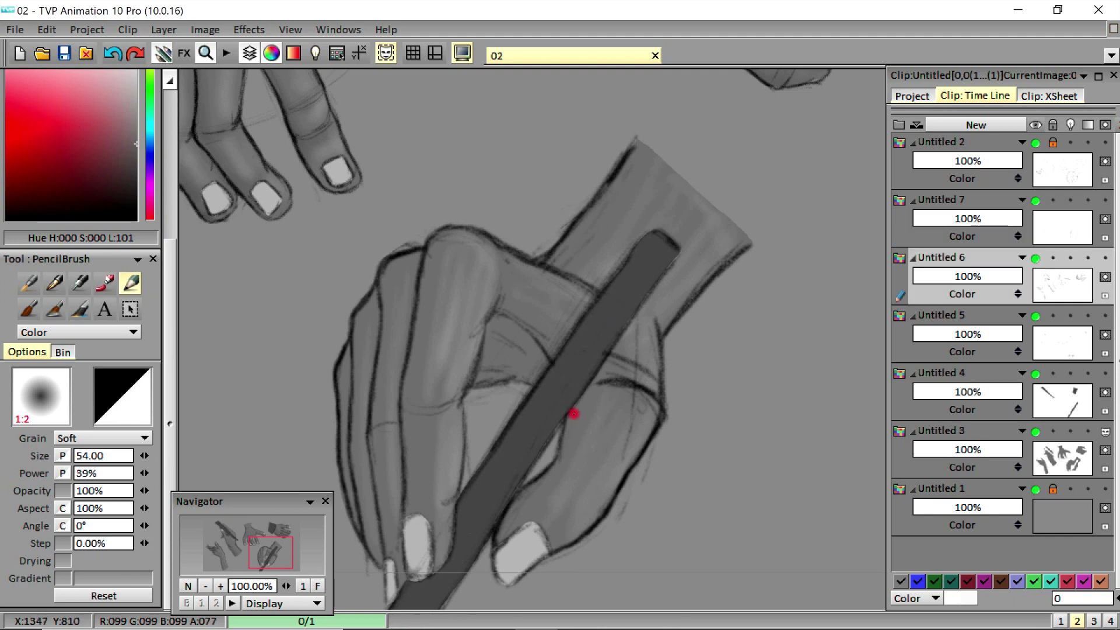
left_click(137, 164)
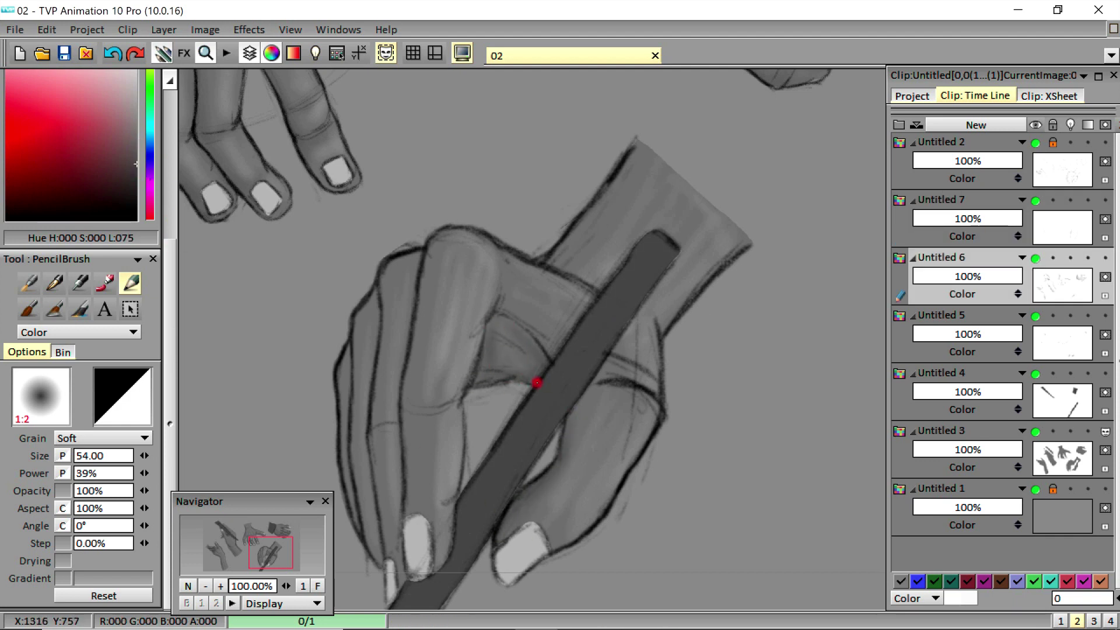
left_click_drag(531, 379, 506, 359)
left_click_drag(677, 319, 732, 239)
left_click_drag(621, 170, 559, 248)
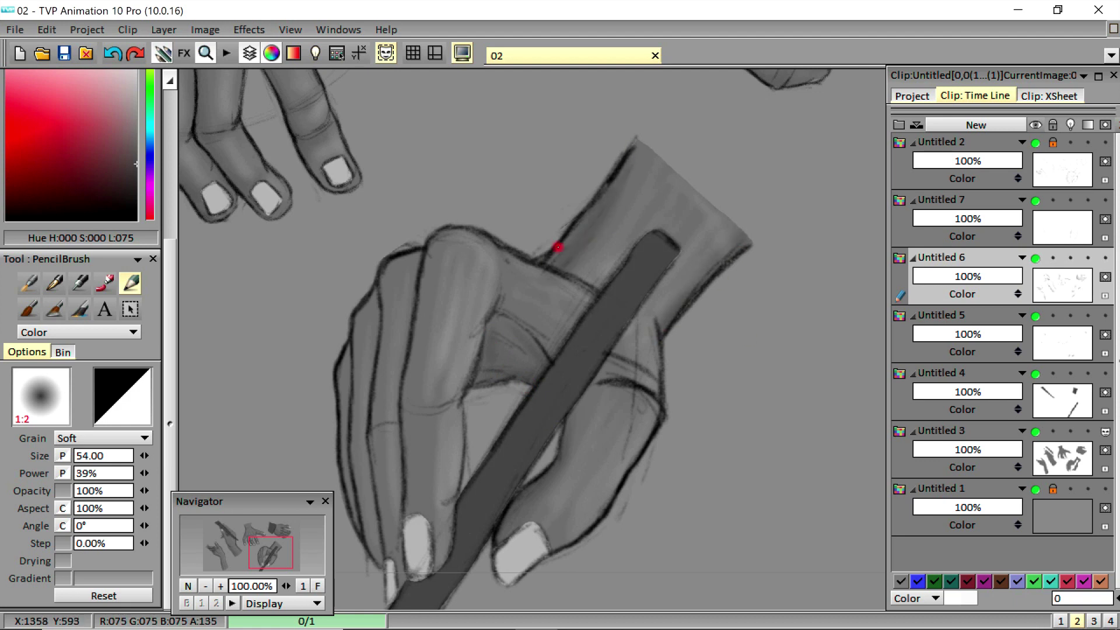
- Deepen the shadows along the sides of the lower-right hand's fingers with the same dark grey
mouse_move(424, 257)
left_mouse_down()
mouse_move(424, 348)
mouse_move(408, 415)
mouse_move(416, 516)
left_mouse_up()
mouse_move(538, 316)
left_mouse_down()
mouse_move(507, 321)
mouse_move(520, 357)
left_mouse_up()
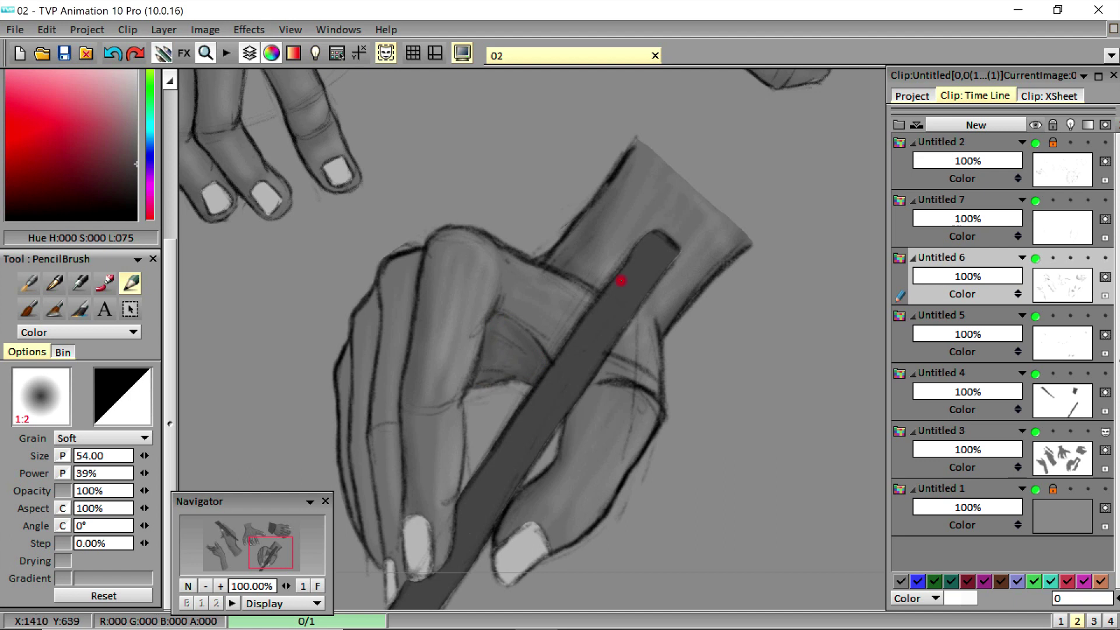
left_click_drag(391, 283, 366, 515)
left_click(317, 586)
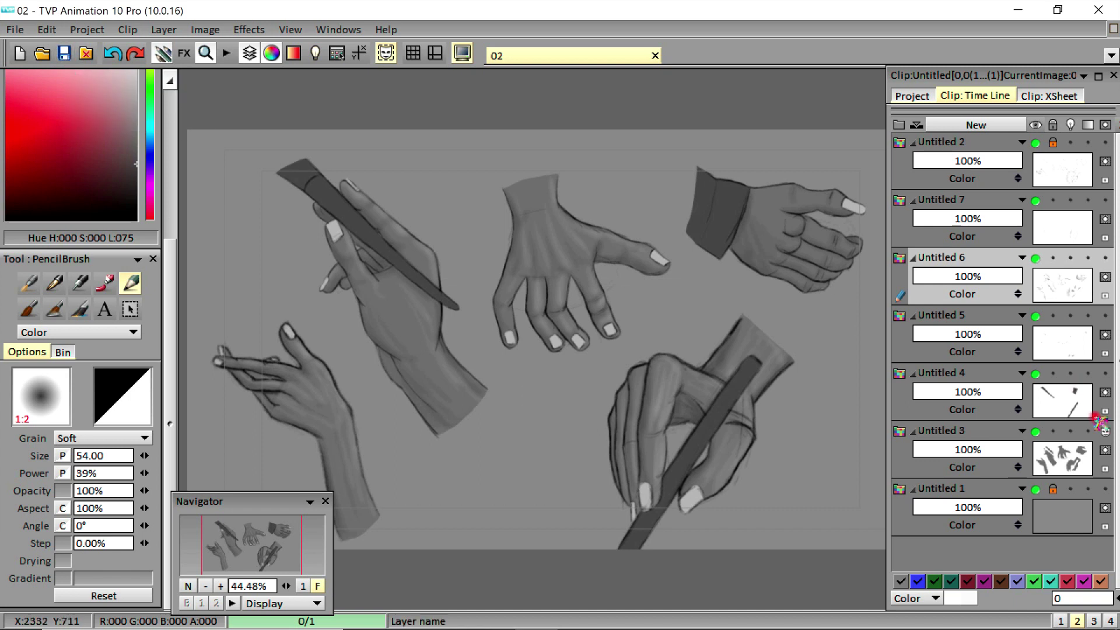
- Switch the stencil from layer Untitled 3 to Untitled 4 and shade the upper-left hand's brush with dark grey at lightness 45
left_click(1104, 431)
left_click(1104, 373)
left_click_drag(170, 254, 170, 143)
left_click_drag(138, 324, 137, 348)
left_click_drag(170, 362, 170, 376)
left_click(303, 586)
left_click(229, 531)
left_click_drag(370, 261, 703, 531)
left_click_drag(414, 233, 744, 590)
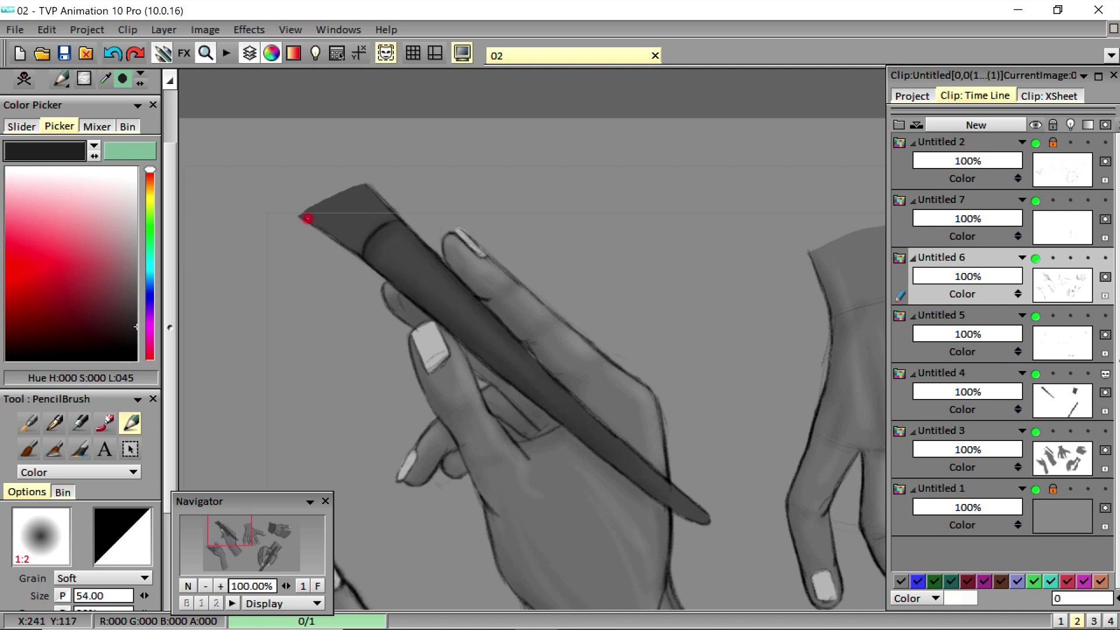
left_click_drag(307, 218, 360, 242)
- Shade the upper-right hand's sleeve cuff and the edges of the lower-right hand's pen with the same dark grey
left_click_drag(249, 530, 267, 534)
left_click_drag(594, 302, 615, 240)
left_click_drag(622, 338, 612, 325)
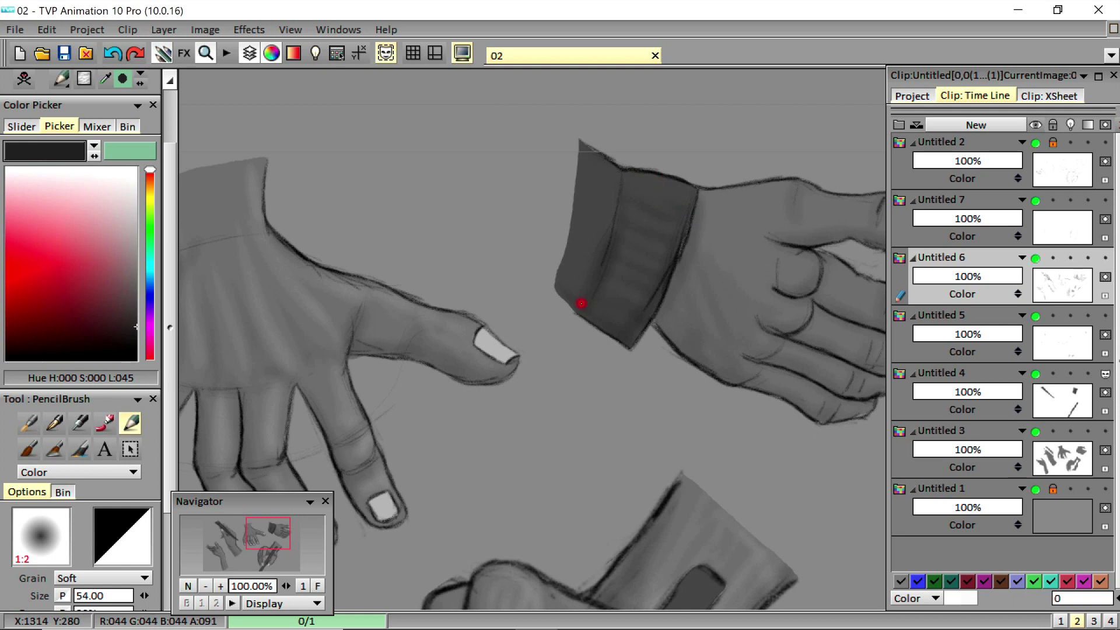
left_click_drag(645, 315, 655, 252)
left_click_drag(654, 192, 682, 198)
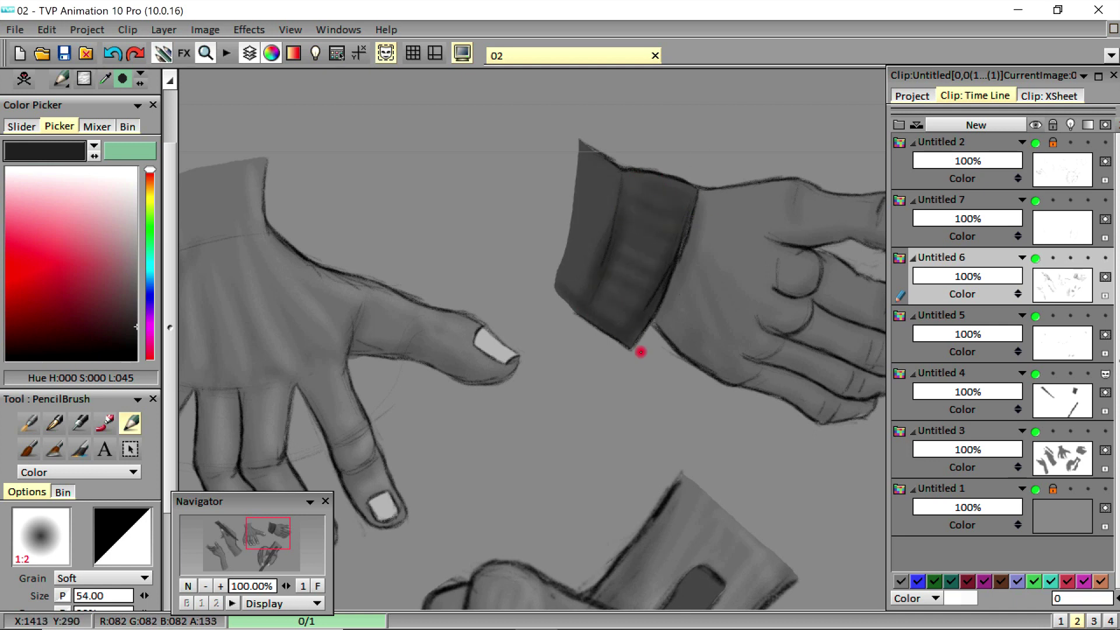
left_click(317, 586)
left_click(303, 587)
left_click_drag(252, 543, 268, 557)
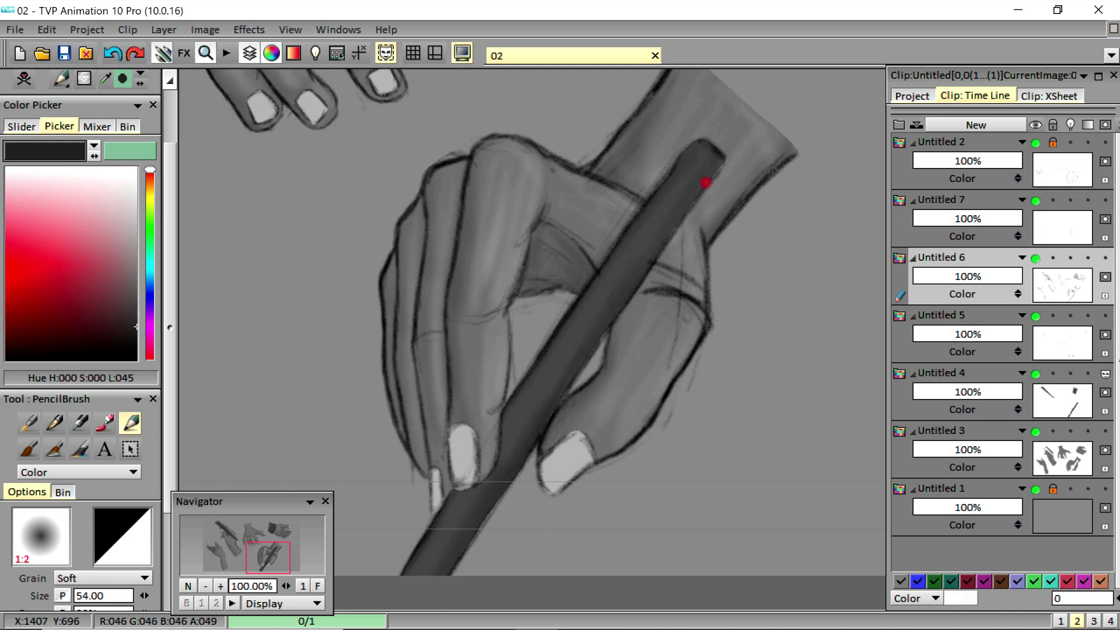
- Highlight the lower-right pen, the upper-left brush and the sleeve with grey at lightness 112
scroll(165, 280, "up", 3)
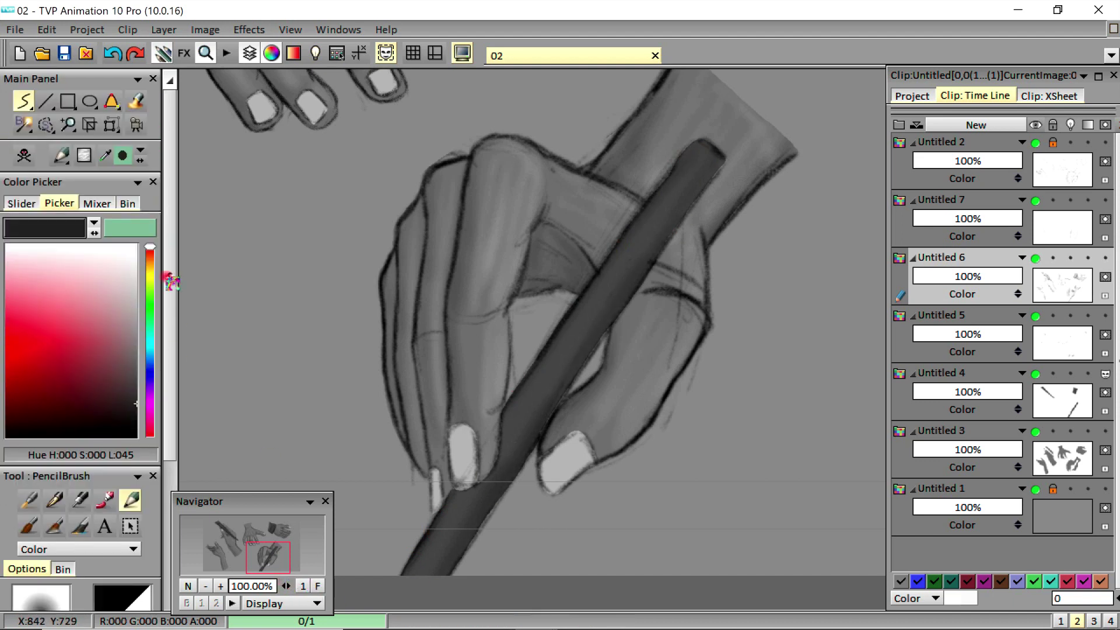
left_click(137, 362)
left_click(136, 352)
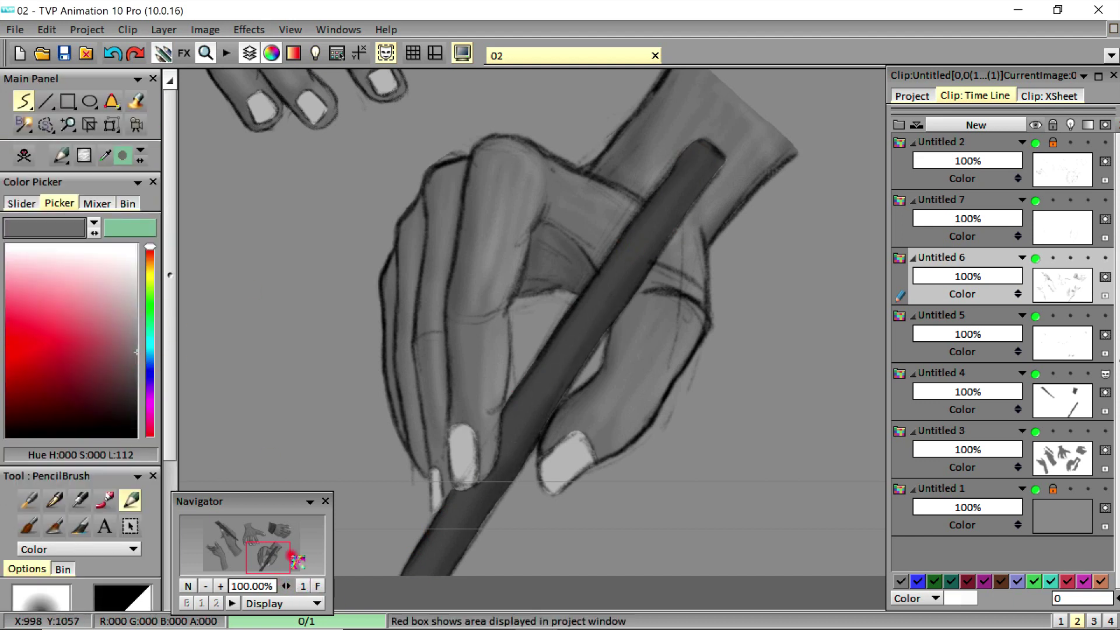
left_click_drag(291, 556, 294, 558)
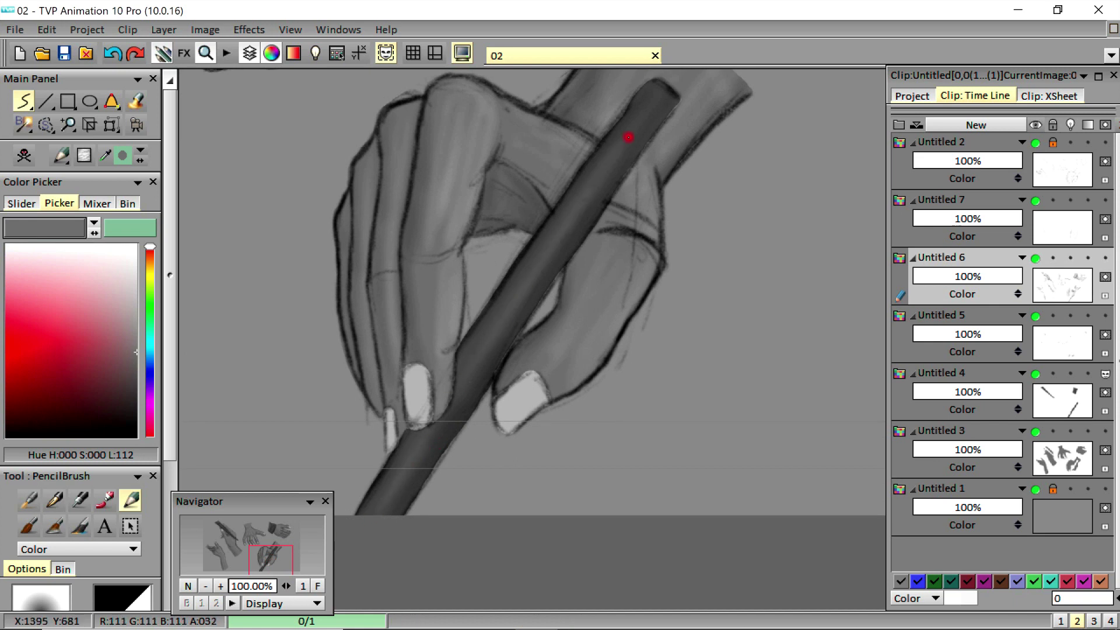
left_click(317, 585)
left_click(302, 586)
left_click_drag(265, 548, 241, 522)
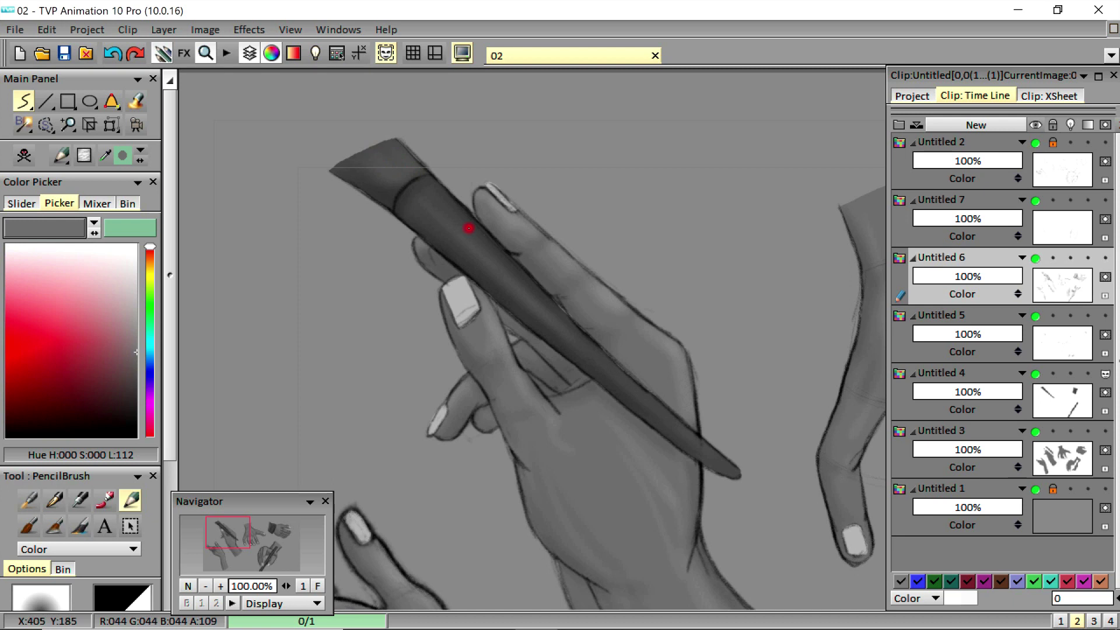
left_click_drag(279, 538, 268, 531)
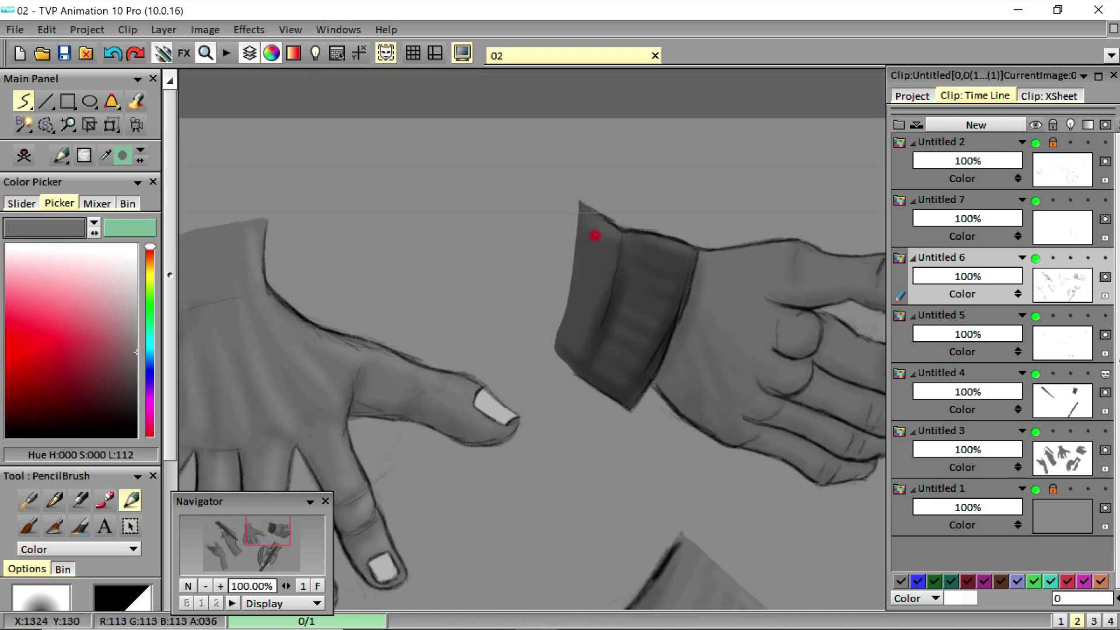
left_click(319, 586)
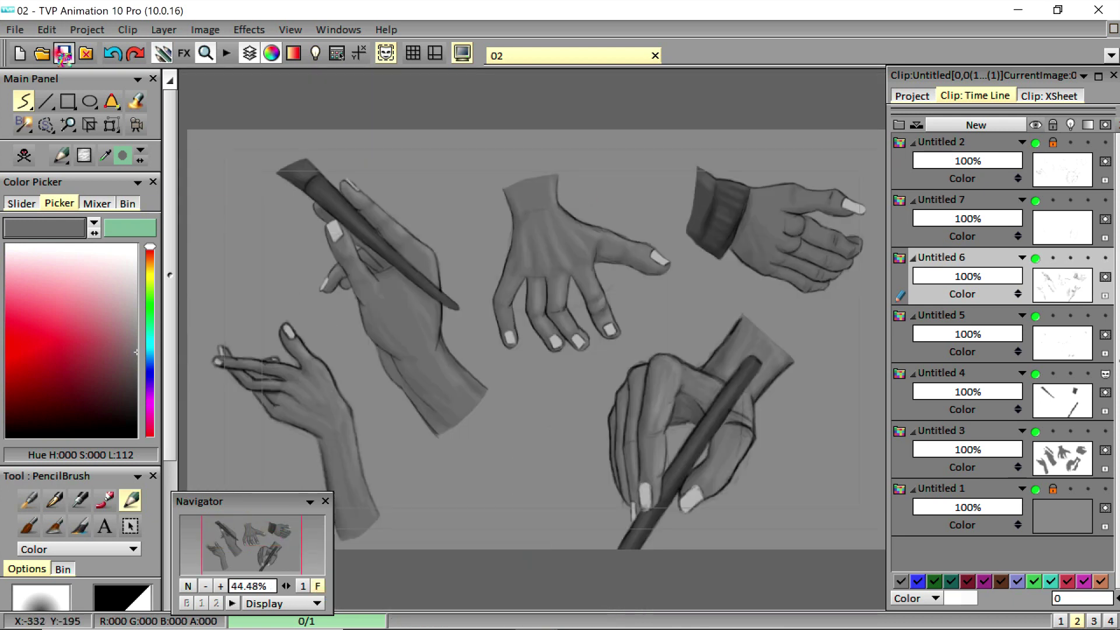
- Activate layer Untitled 7 with Untitled 5 as the stencil, and prepare a near-white brush at lightness 249, size 5.50
left_click(986, 203)
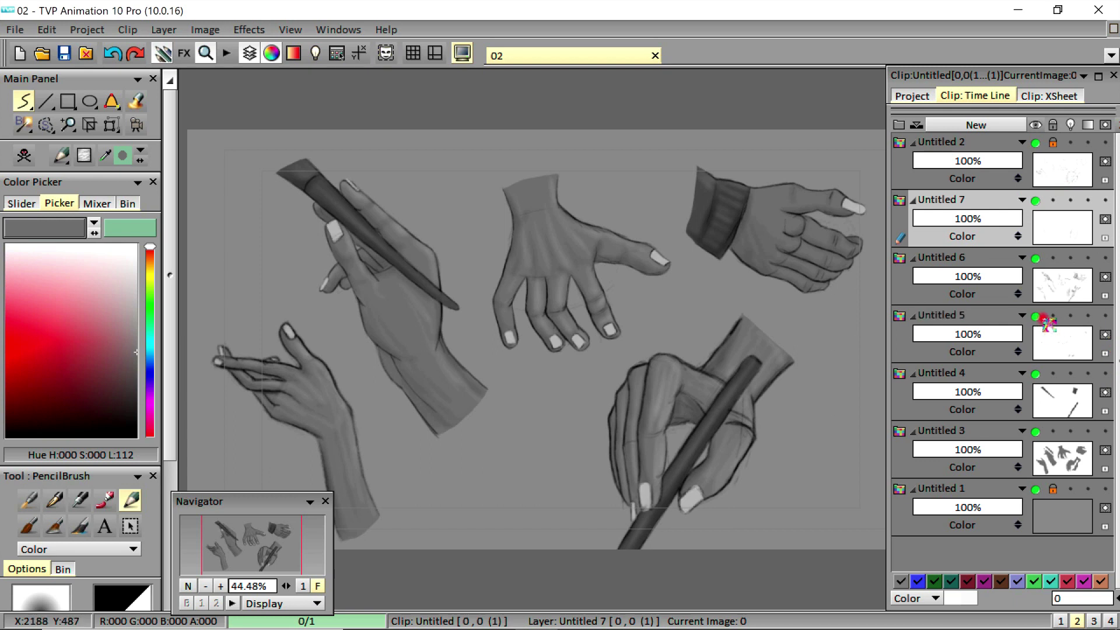
left_click(1105, 316)
left_click(136, 246)
left_click_drag(172, 224, 171, 250)
left_click(303, 585)
left_click(233, 535)
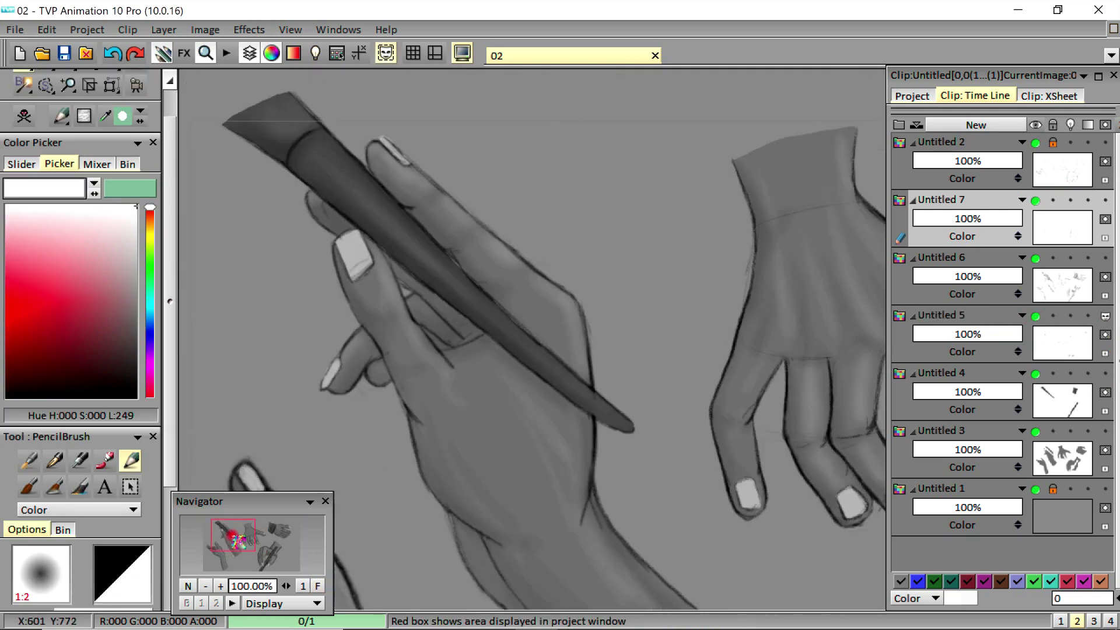
scroll(151, 499, "down", 2)
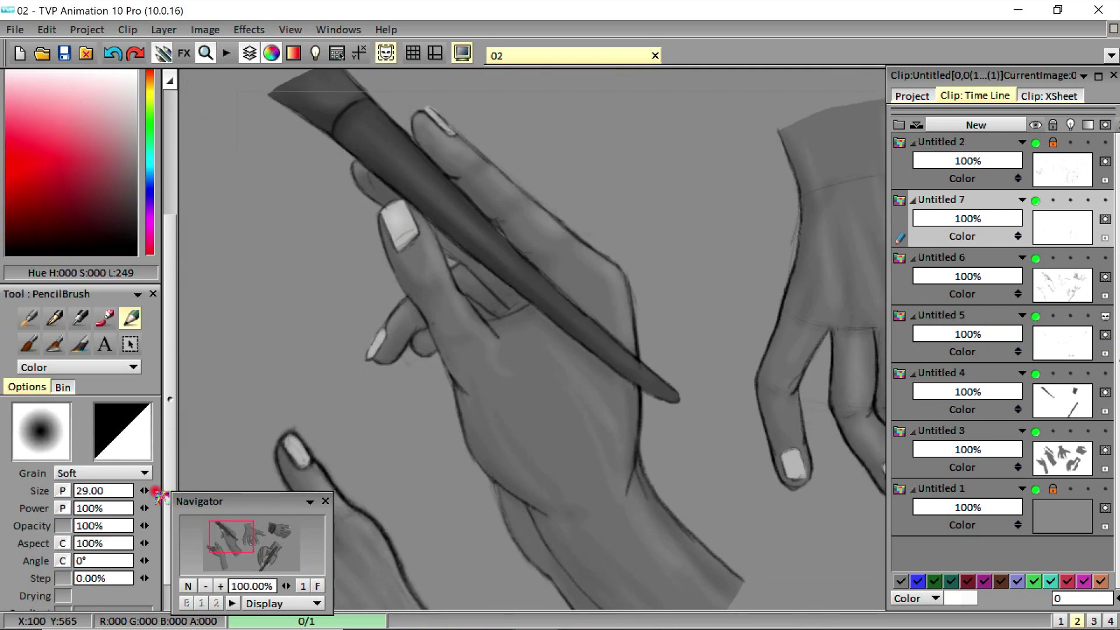
left_click_drag(156, 491, 137, 491)
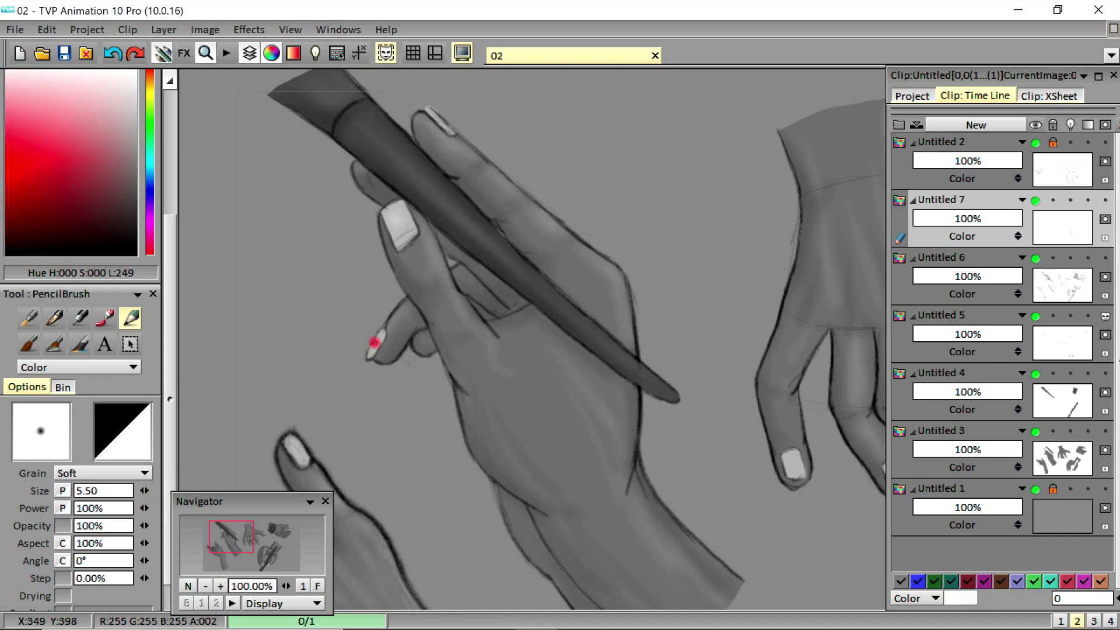
- Paint thin near-white highlights on the fingernails of all five hands
left_click(236, 543)
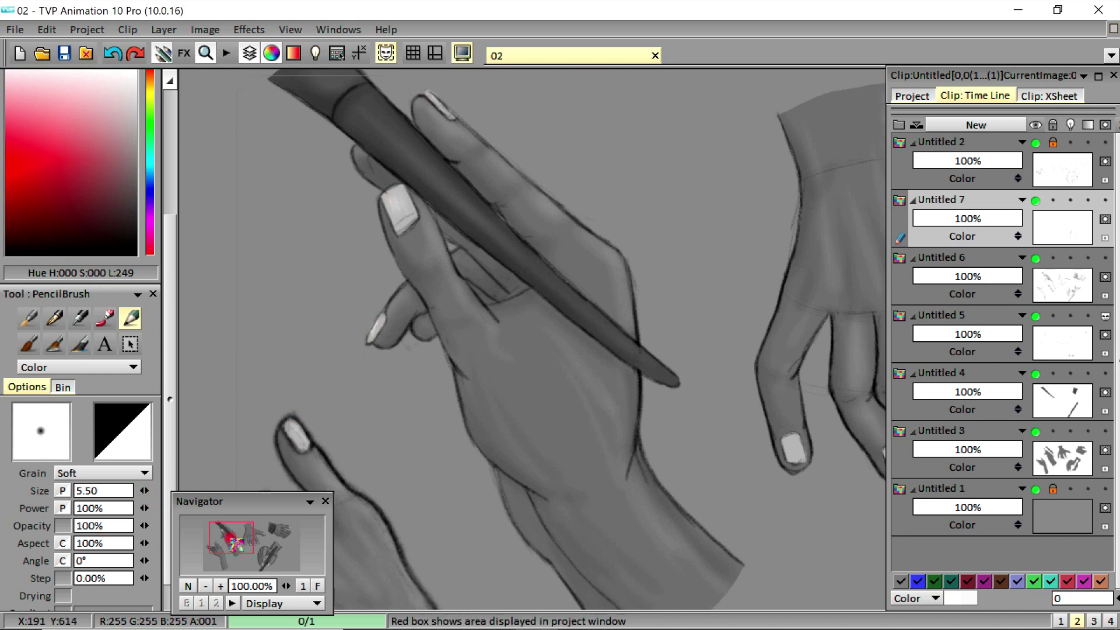
mouse_move(231, 537)
left_mouse_down()
mouse_move(220, 550)
mouse_move(229, 543)
left_mouse_up()
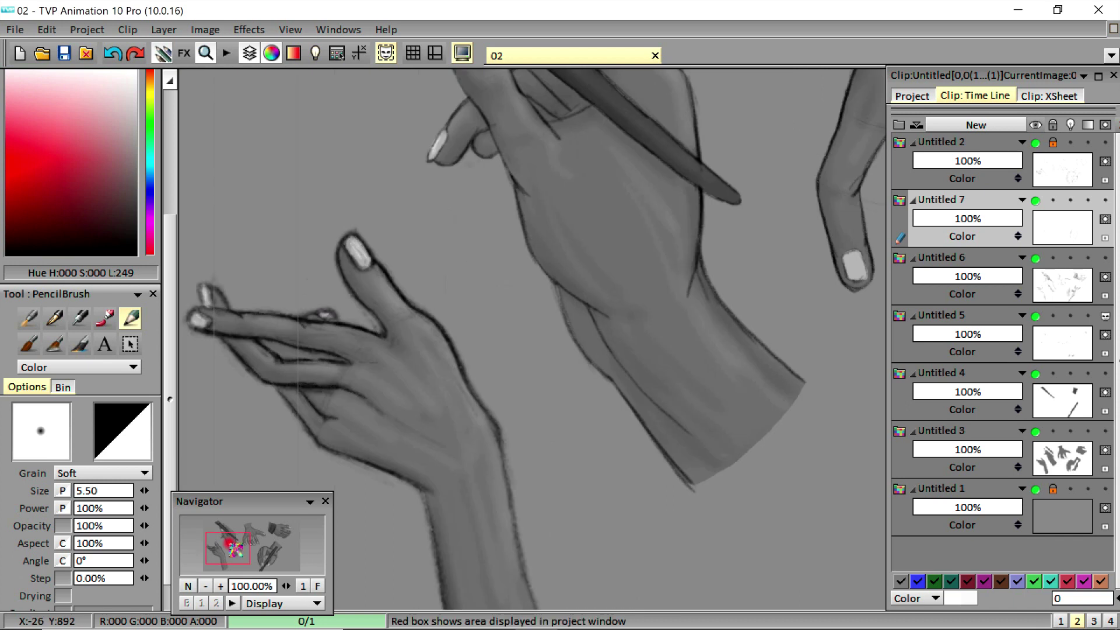
left_click(239, 541)
left_click(236, 533)
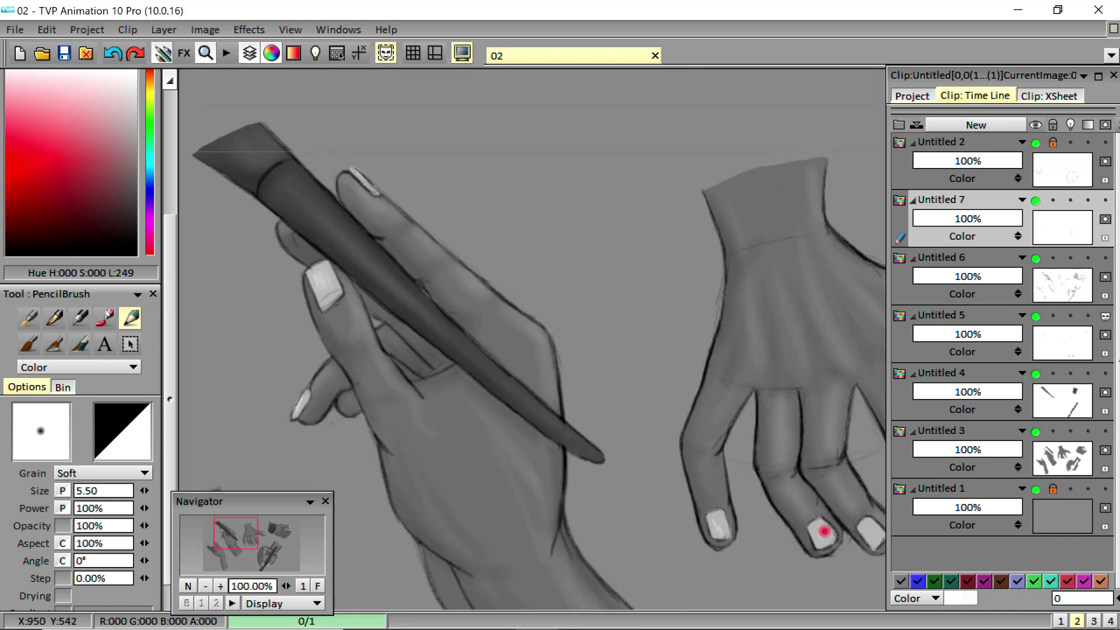
left_click(254, 542)
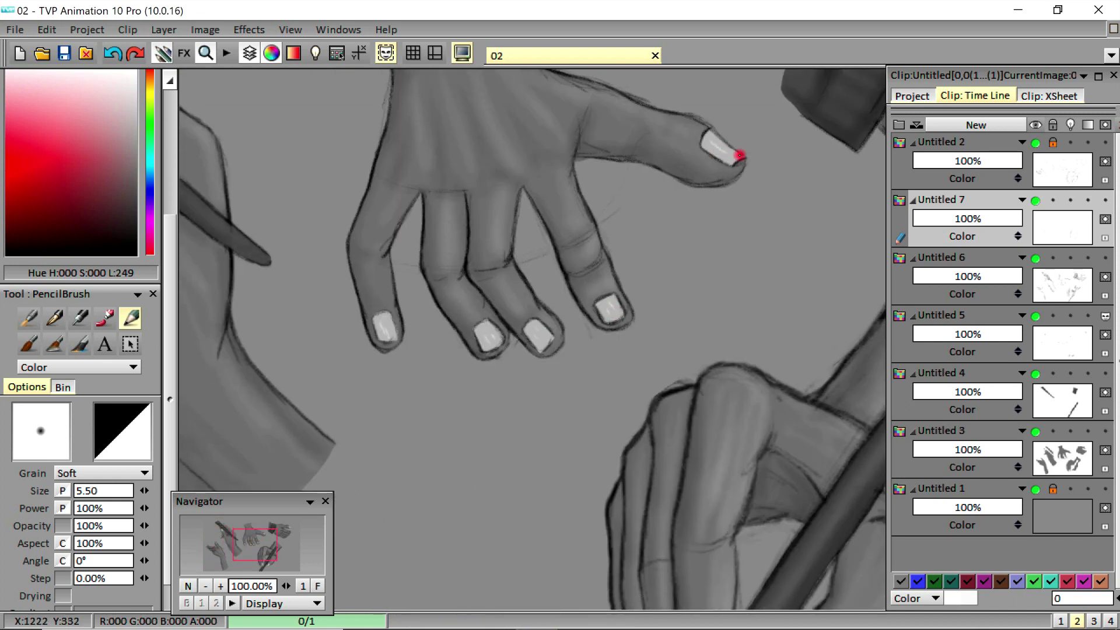
left_click_drag(266, 547, 260, 563)
left_click_drag(599, 378, 597, 355)
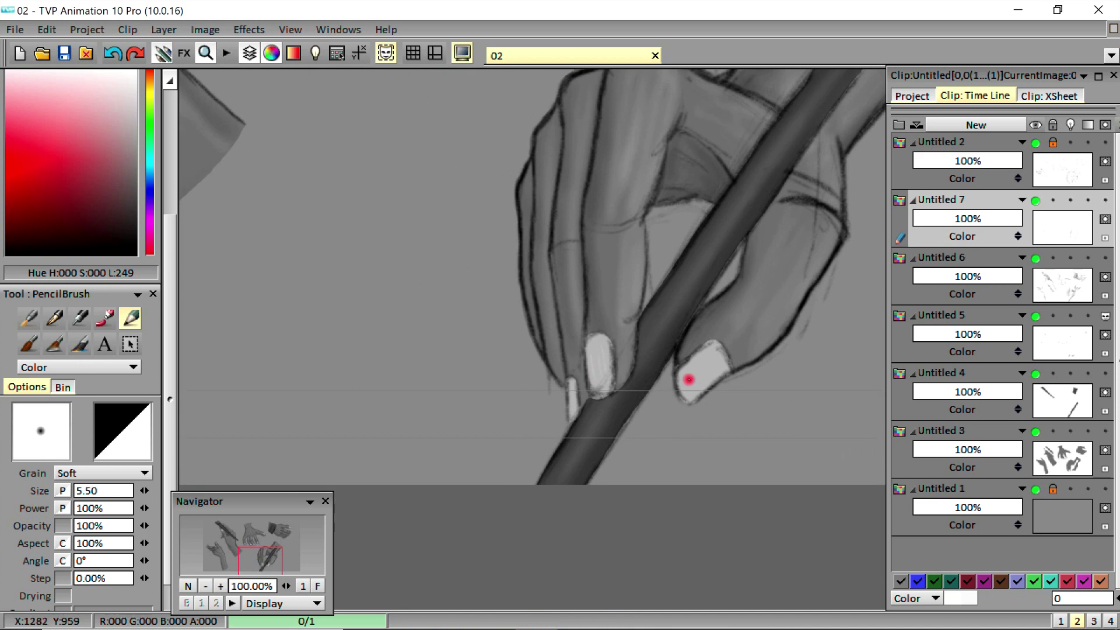
left_click(281, 539)
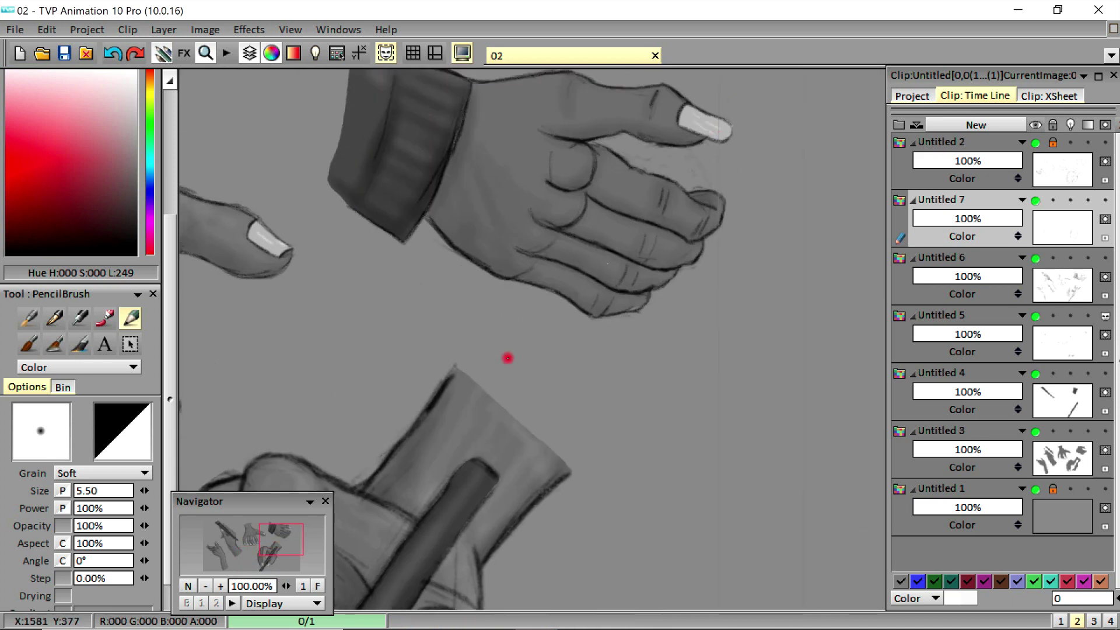
left_click(317, 585)
left_click(303, 585)
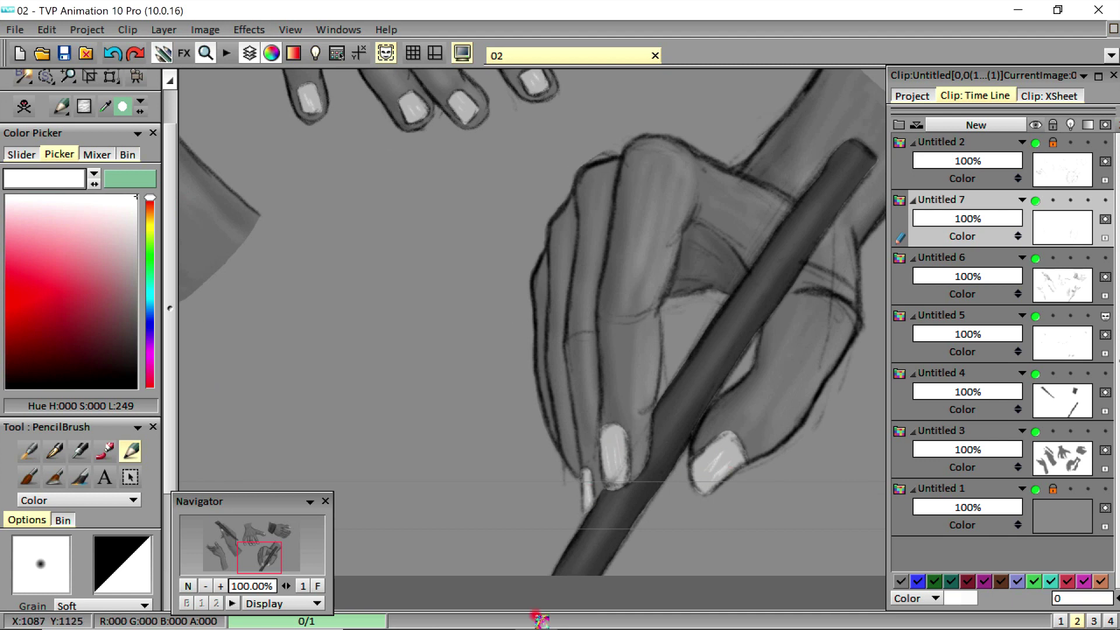
- On layer Untitled 6, shade the lower-left hand's fingernails with a size 36.00 brush, darkening the grey to lightness 149
left_click(317, 586)
left_click(995, 260)
left_click(136, 256)
left_click(302, 586)
left_click(221, 550)
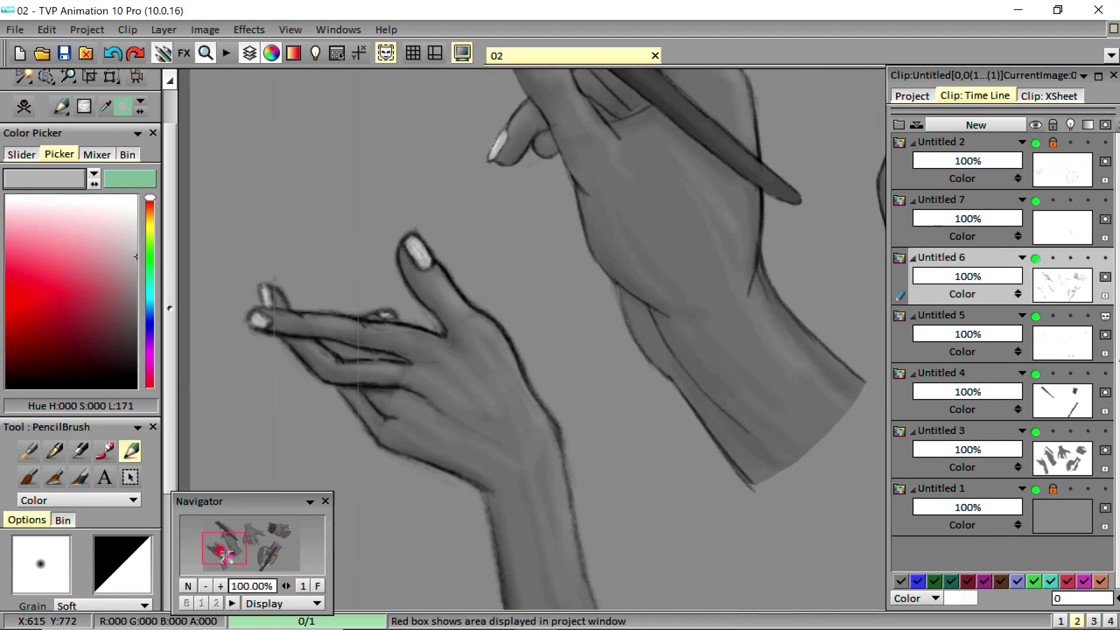
left_click(224, 554)
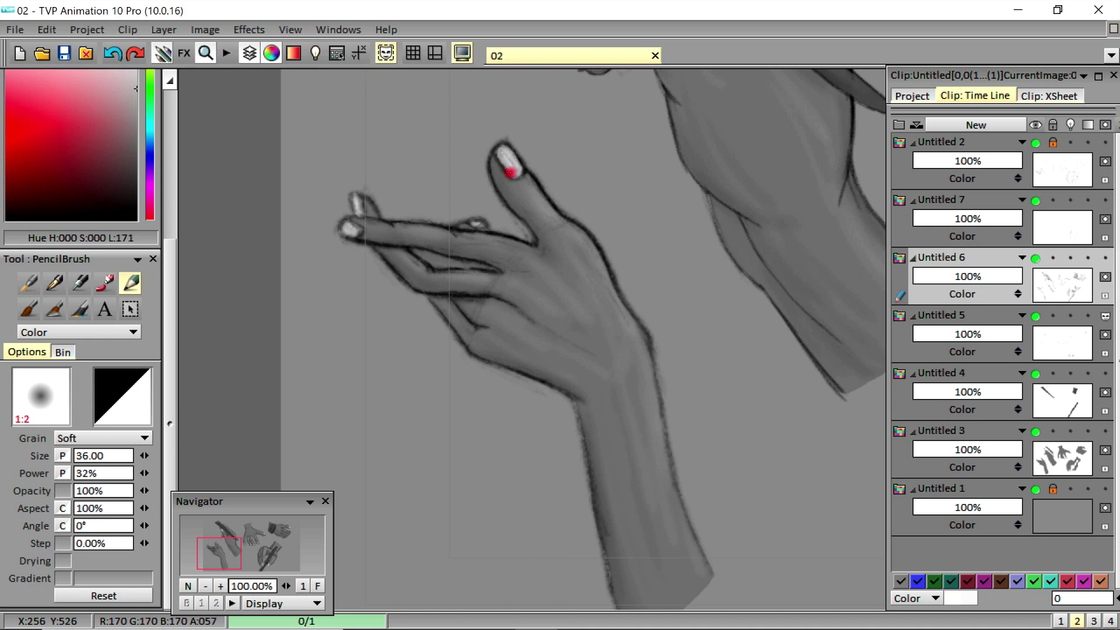
left_click_drag(170, 297, 195, 161)
left_click(105, 135)
left_click(508, 163)
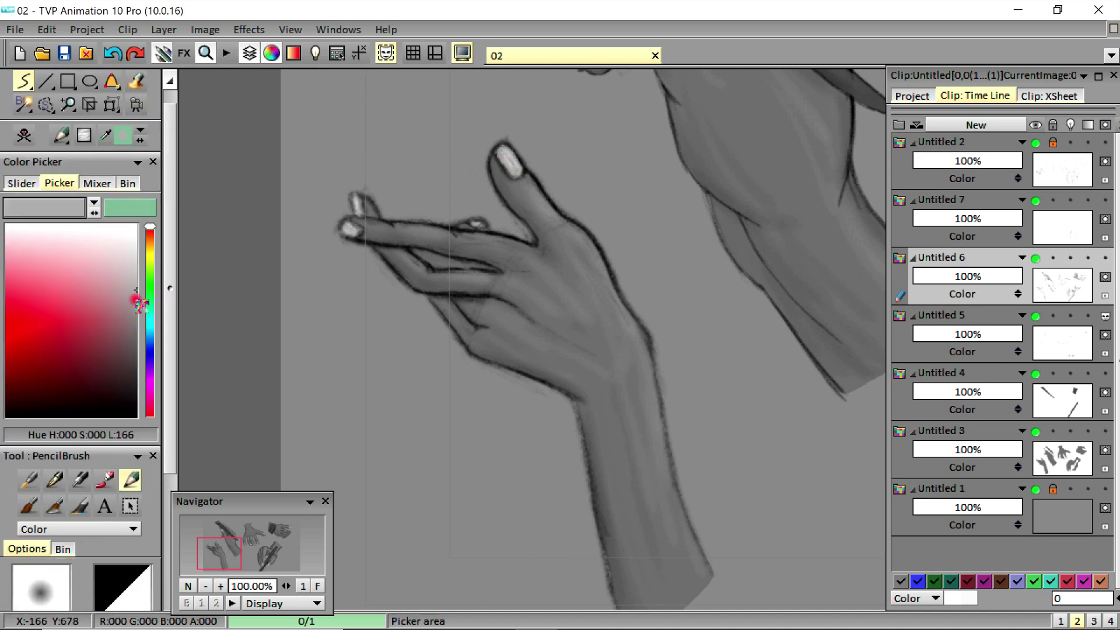
left_click(139, 303)
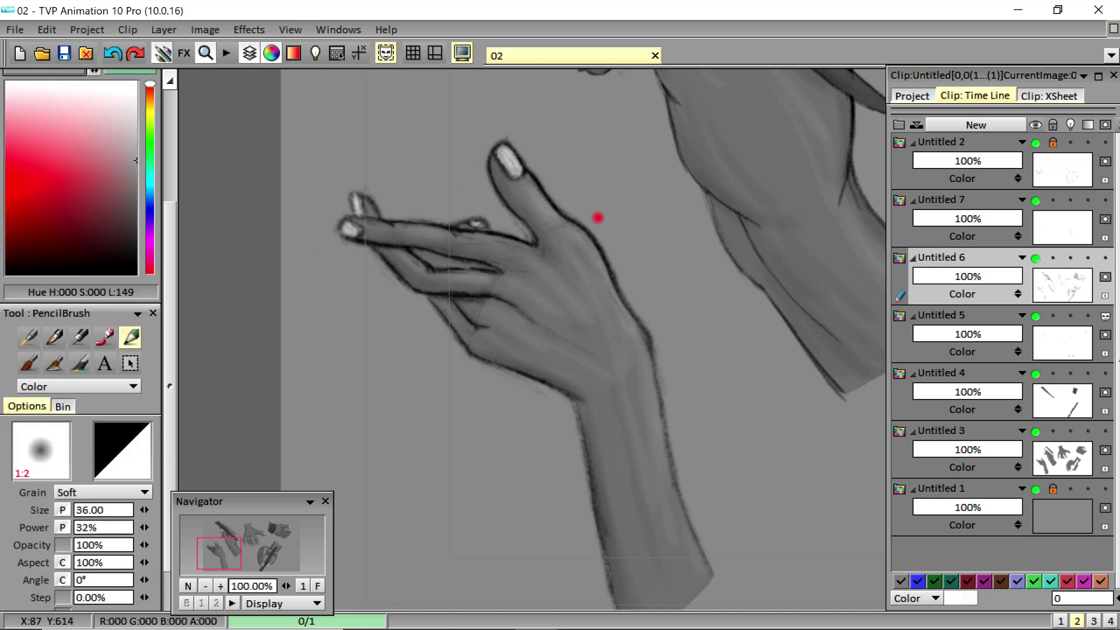
- Shade the fingernails of the remaining hands with grey at lightness 121
left_click_drag(249, 553, 266, 565)
left_click(137, 183)
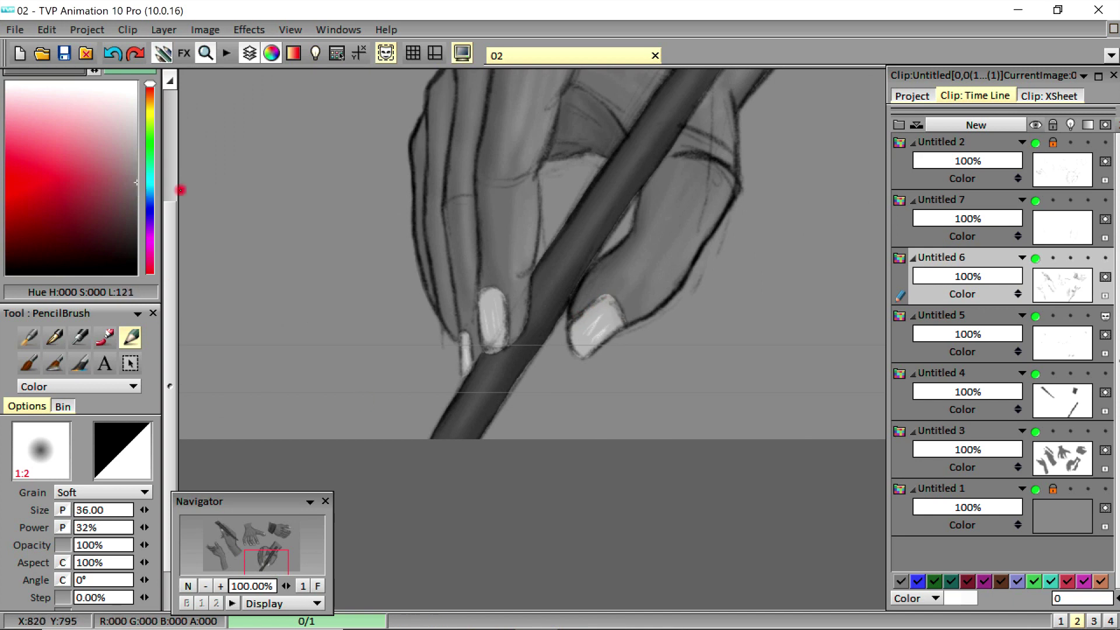
left_click_drag(275, 548, 236, 543)
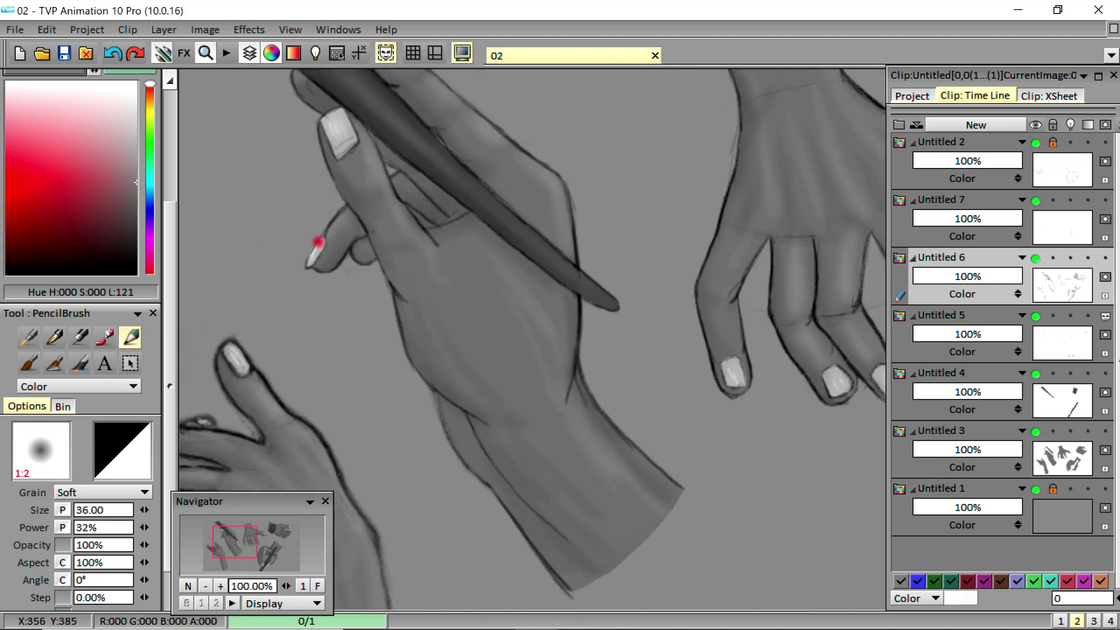
left_click(236, 537)
left_click(296, 540)
left_click(317, 585)
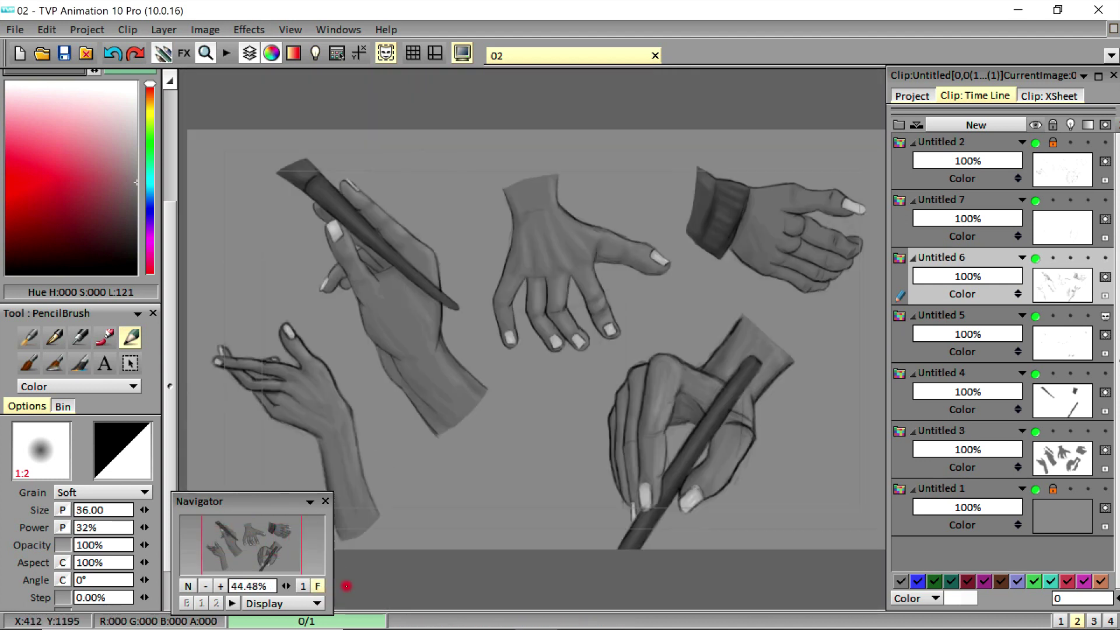
- Open the footage export and clear the default file name in the output path
left_click(14, 29)
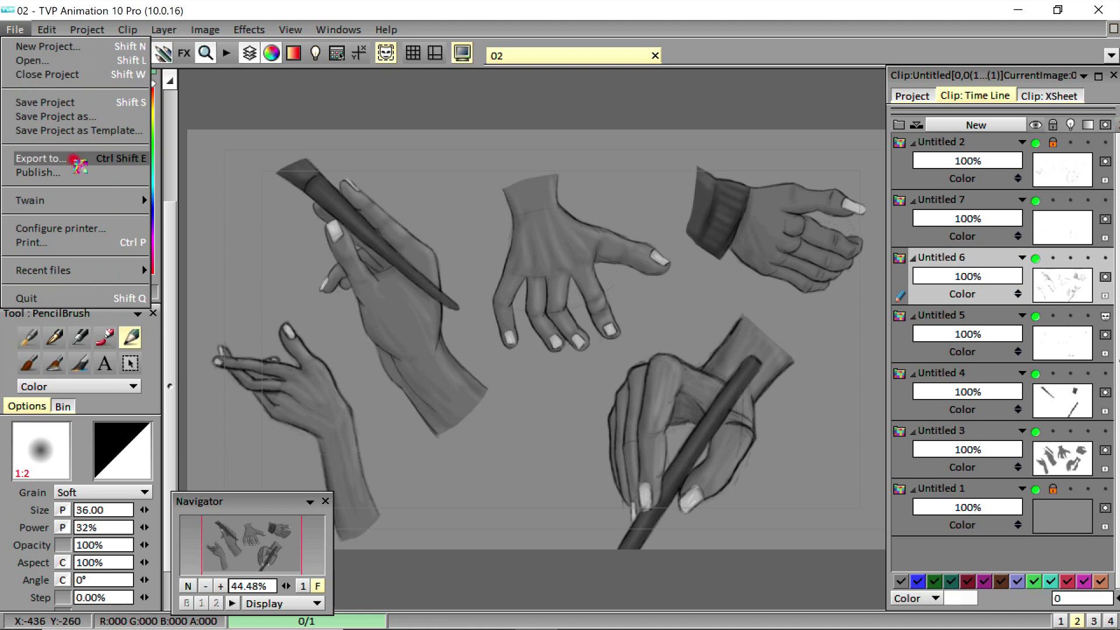
left_click(78, 163)
key("BackSpace")
key("BackSpace")
key("BackSpace")
key("BackSpace")
key("BackSpace")
key("BackSpace")
key("BackSpace")
key("BackSpace")
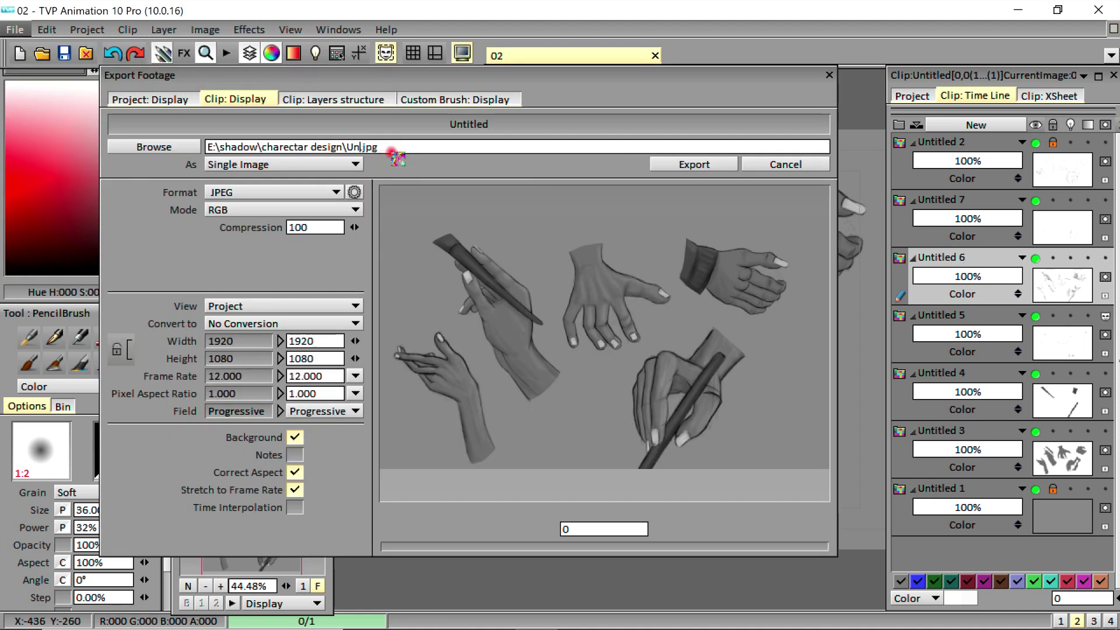